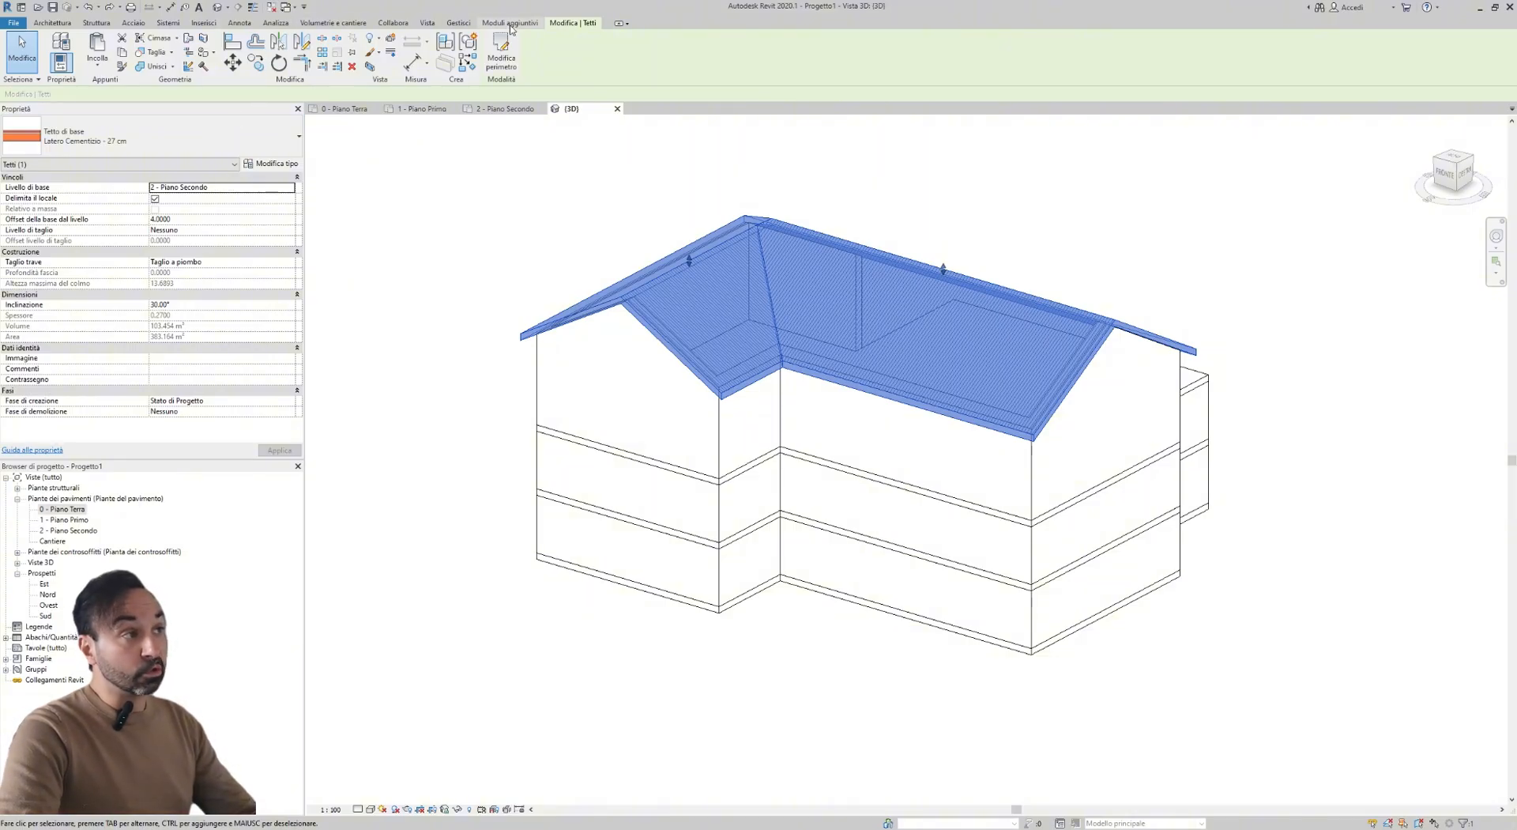
- Deselect the roof and close all inactive views, keeping only the 3D view open
left_click(528, 213)
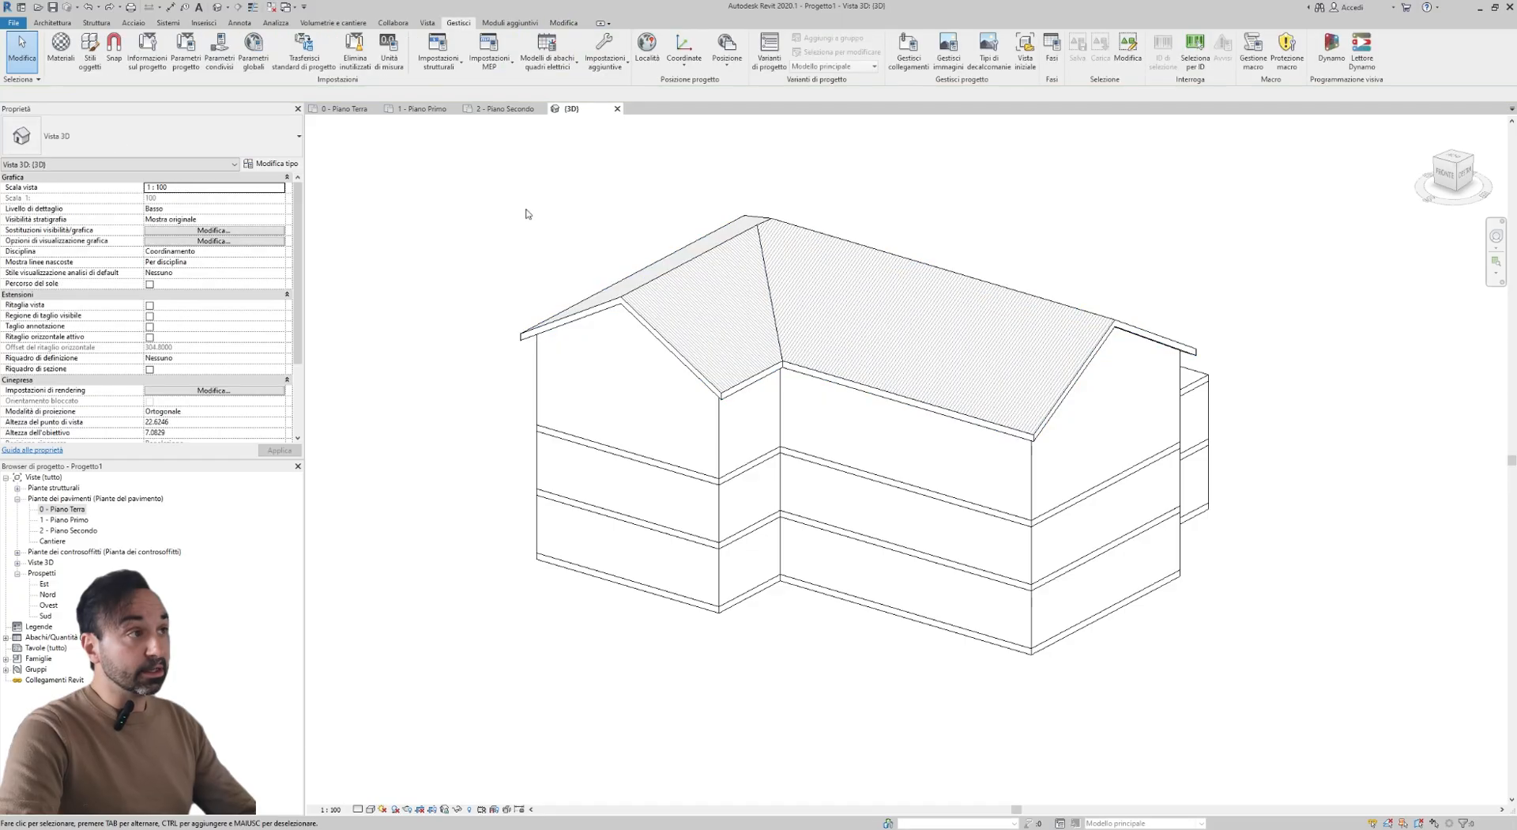
left_click(564, 22)
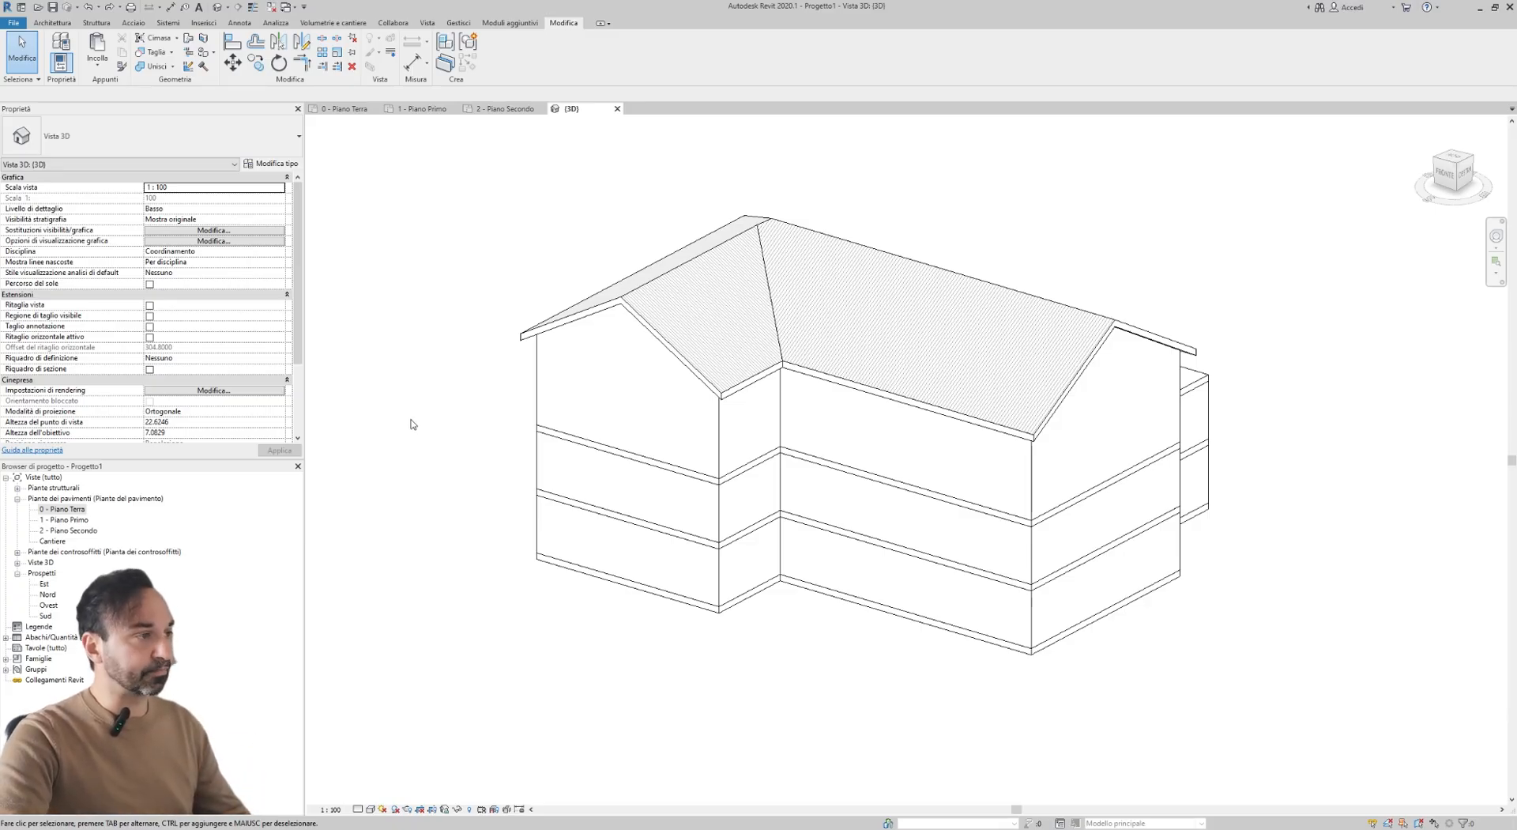
left_click(63, 520)
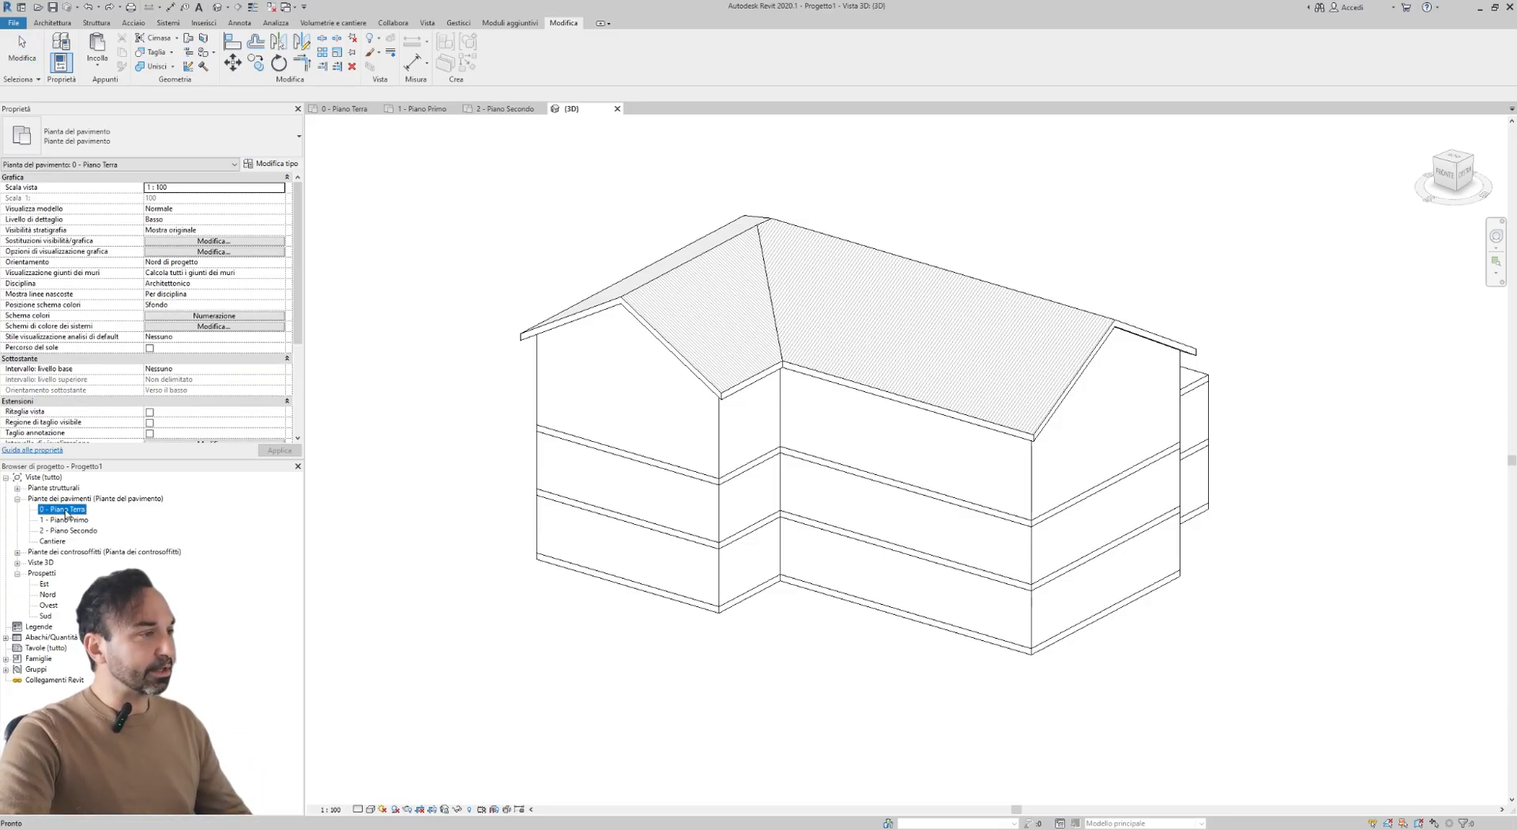
left_click(517, 236)
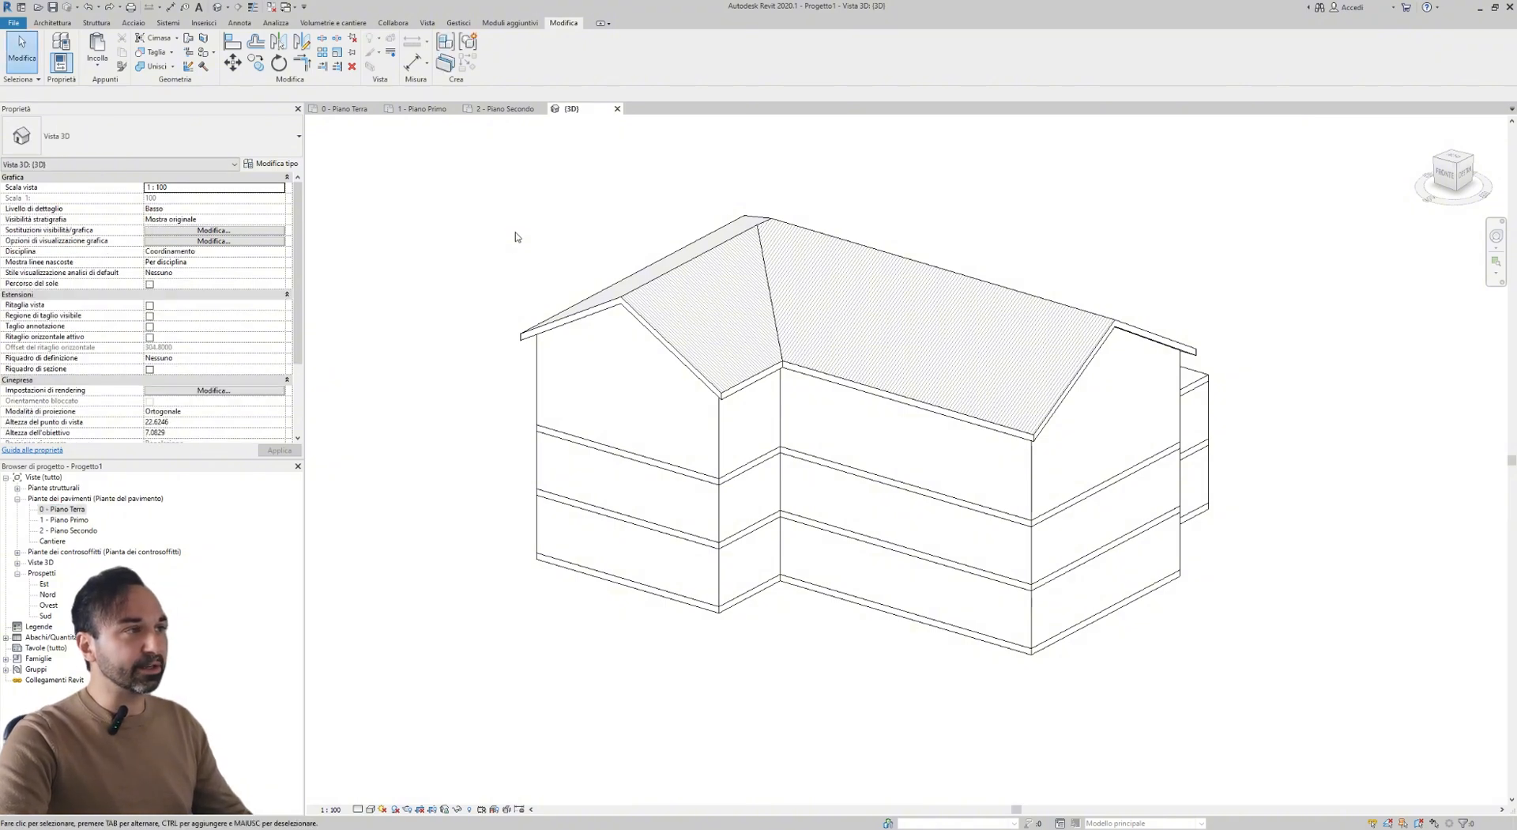
left_click(427, 22)
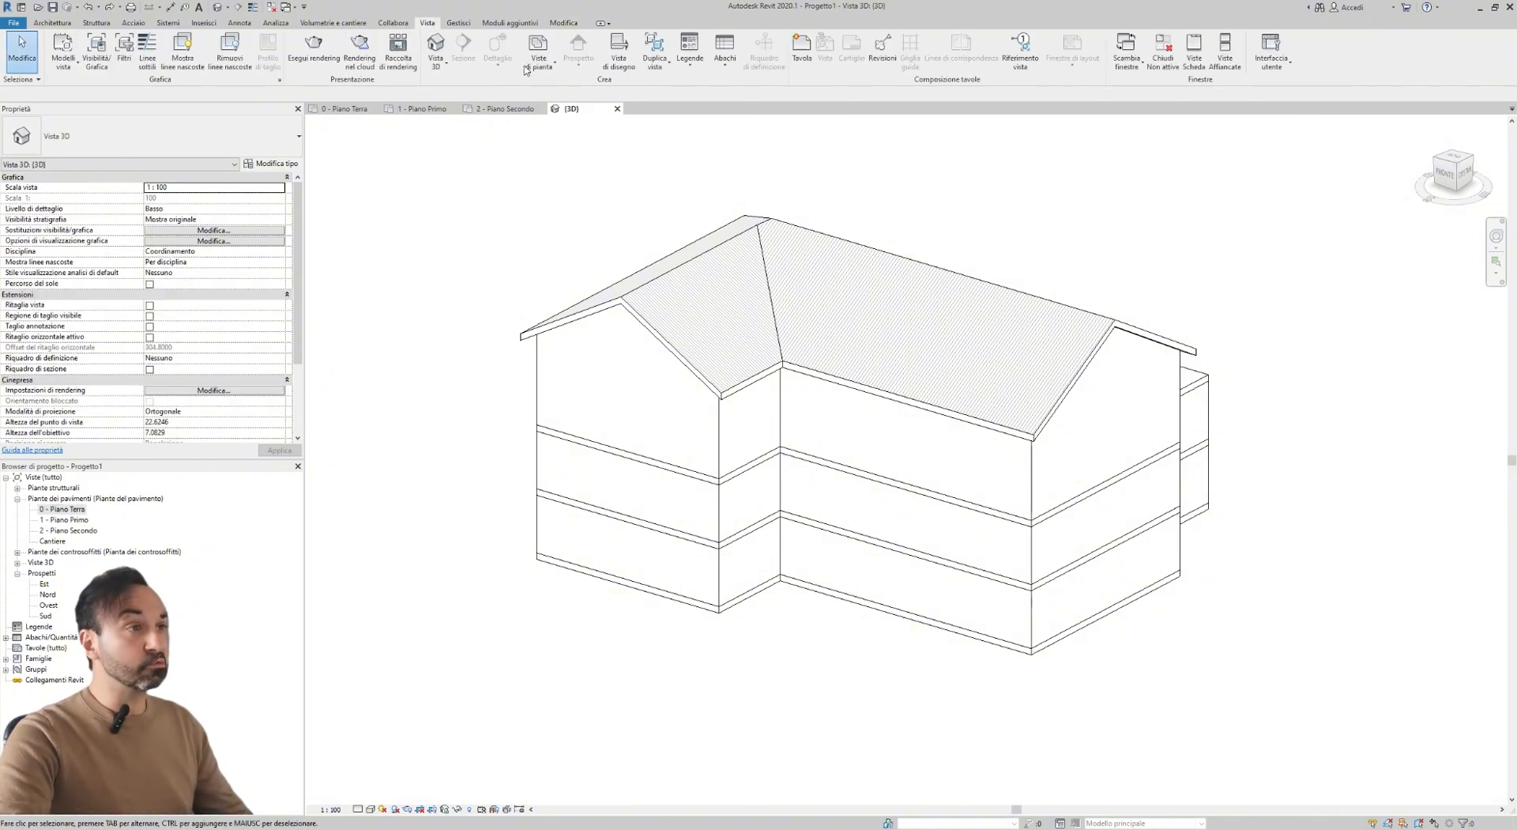
left_click(1163, 49)
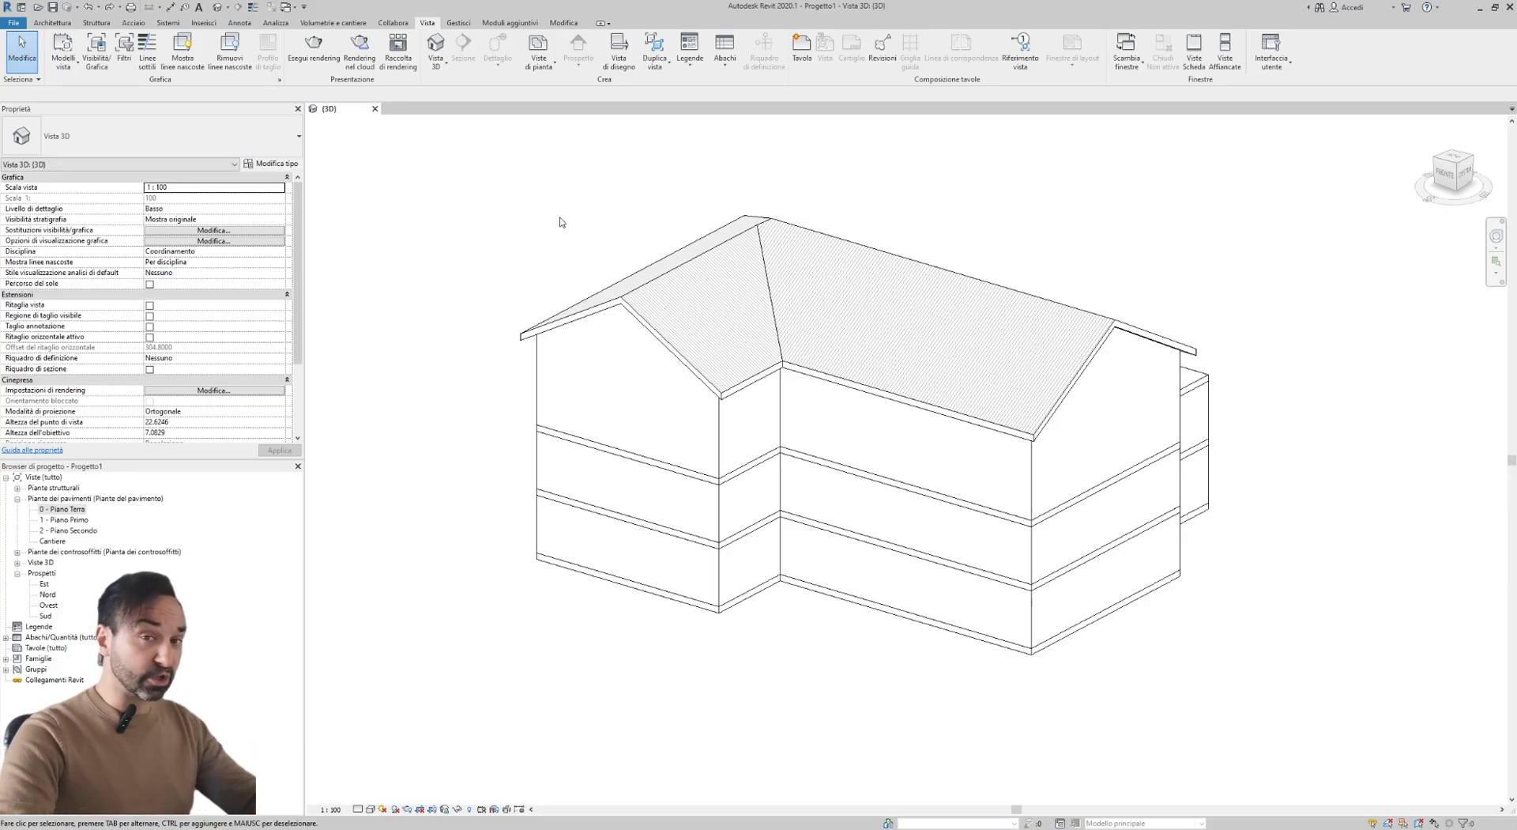
- Open the 0 - Piano Terra floor plan with the whole building outline framed
left_click(460, 23)
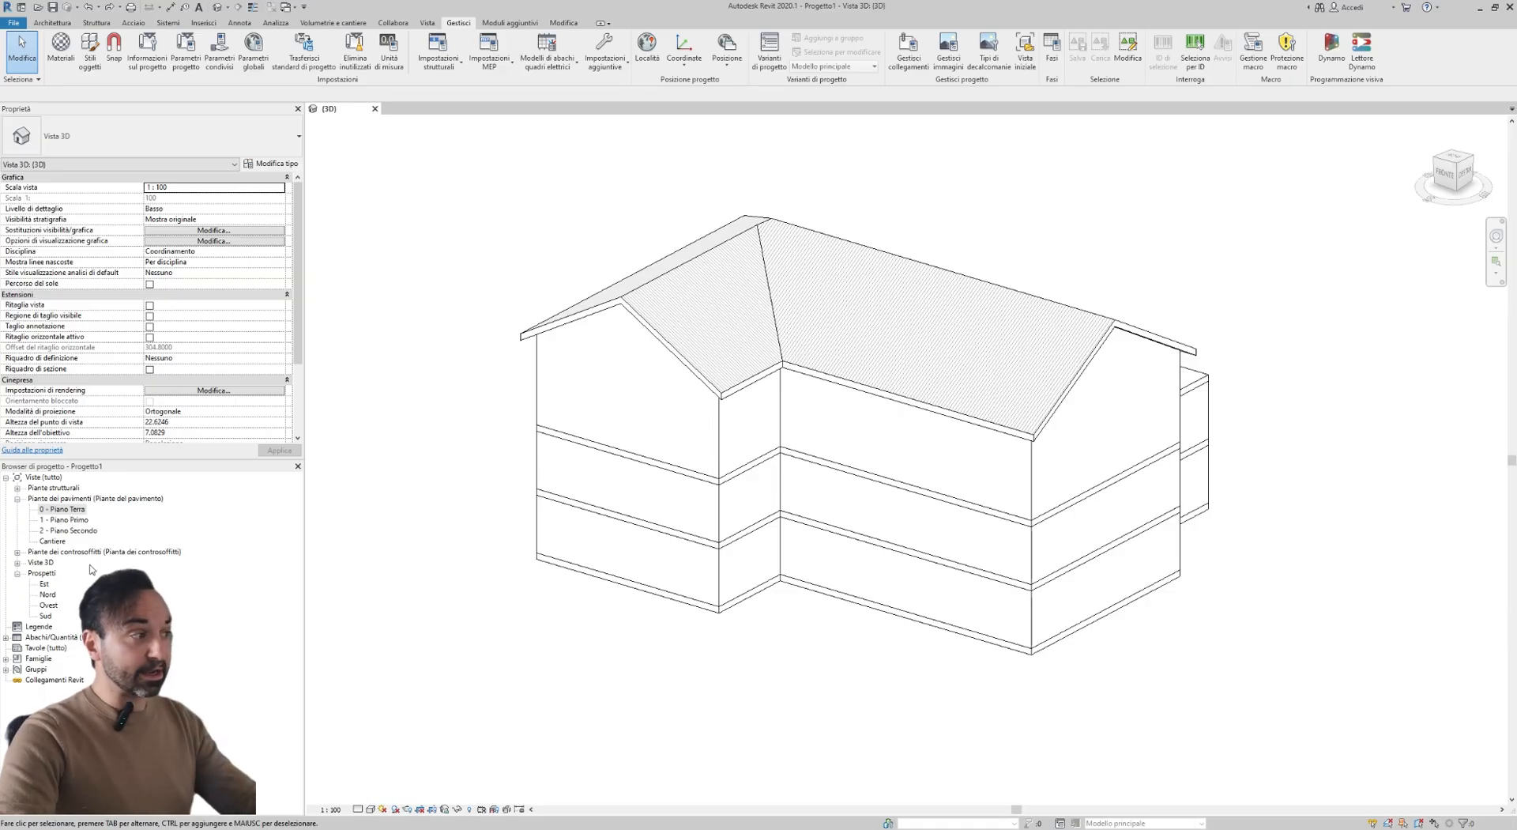
double_click(68, 509)
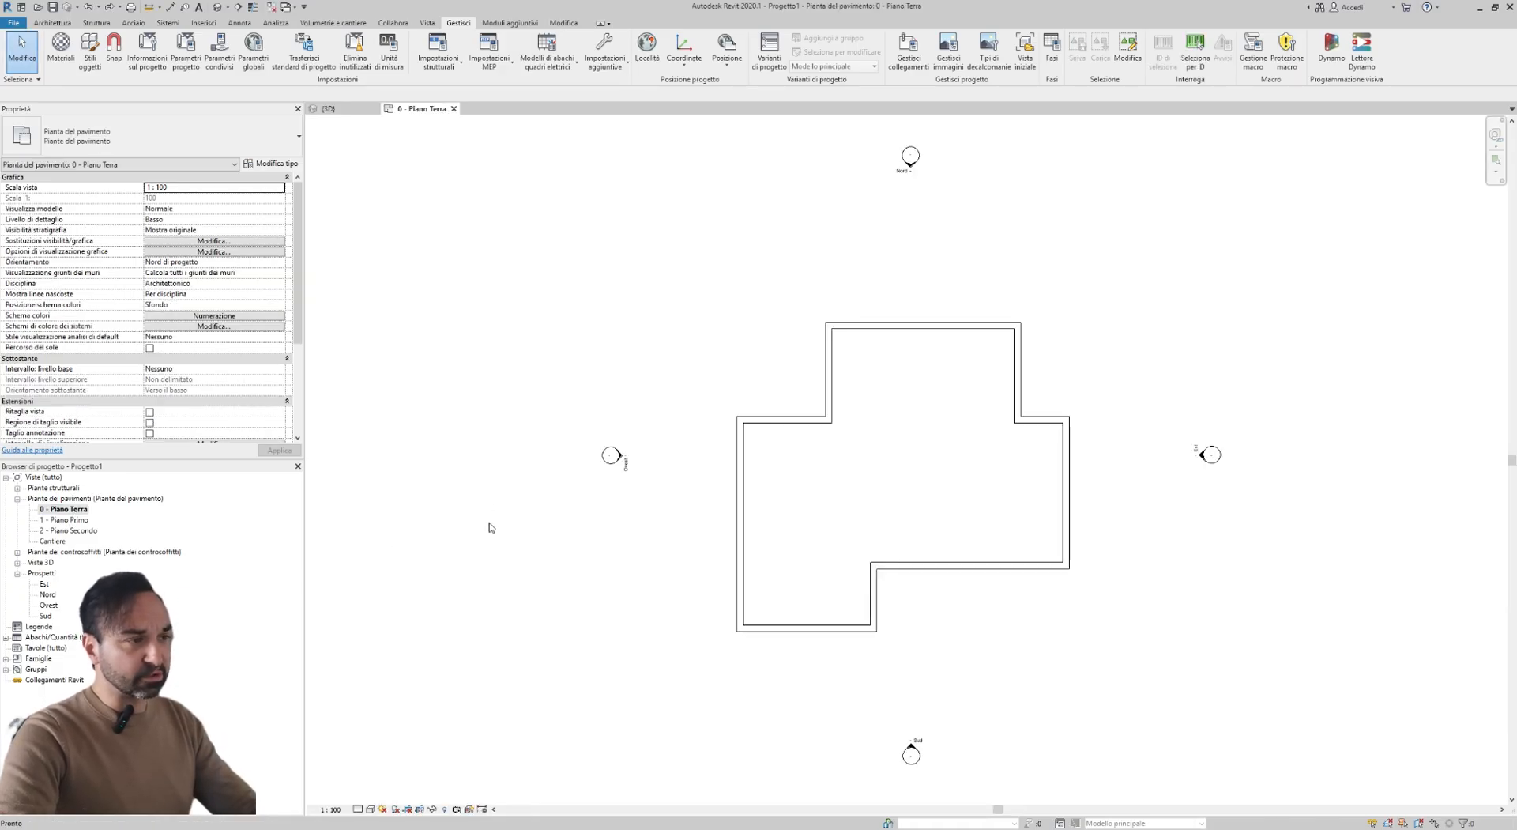
scroll(1134, 543, "up", 3)
scroll(819, 498, "down", 1)
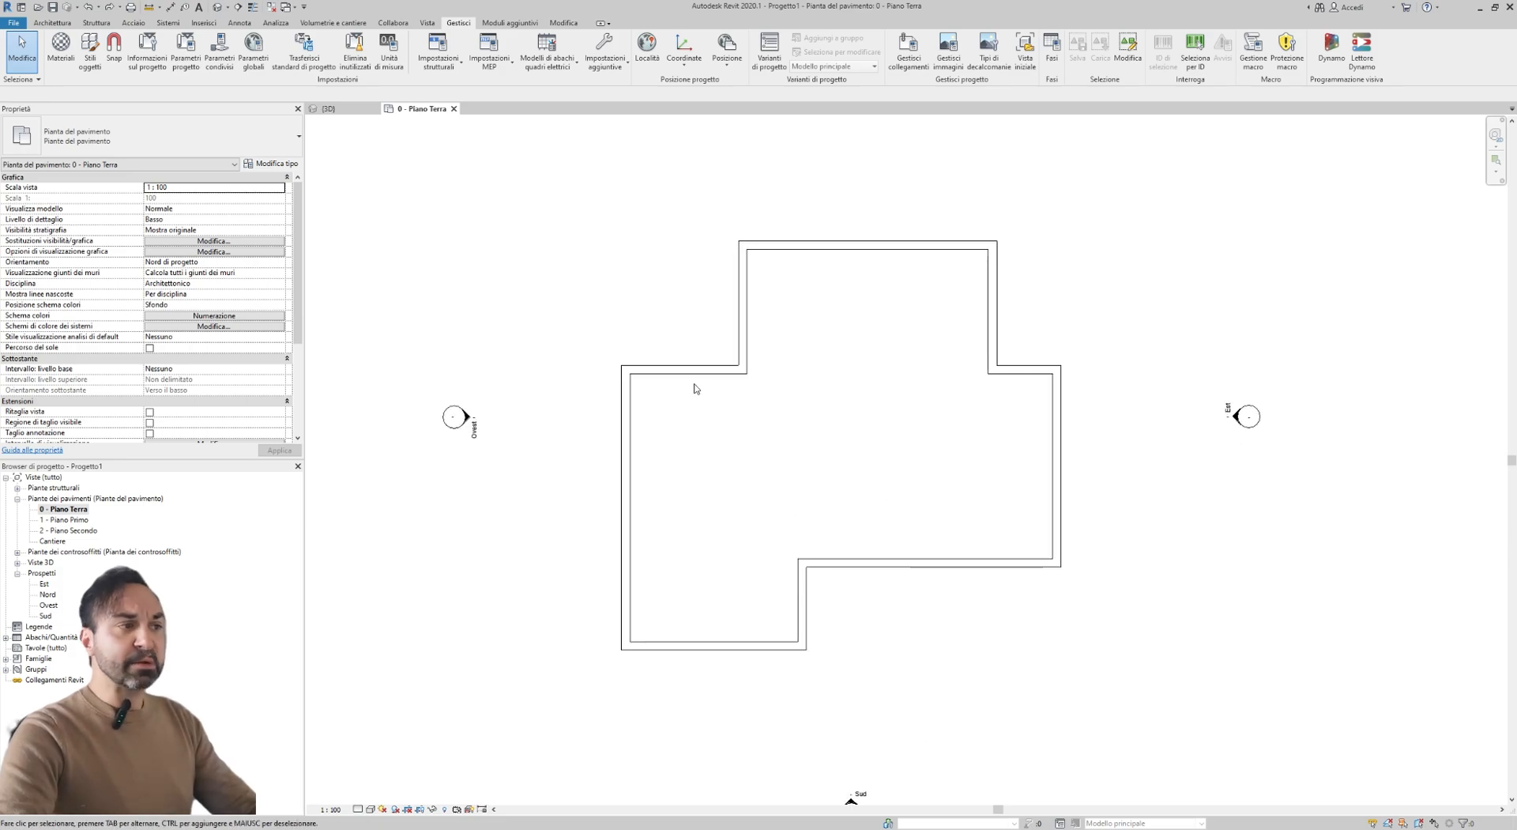
scroll(676, 450, "up", 1)
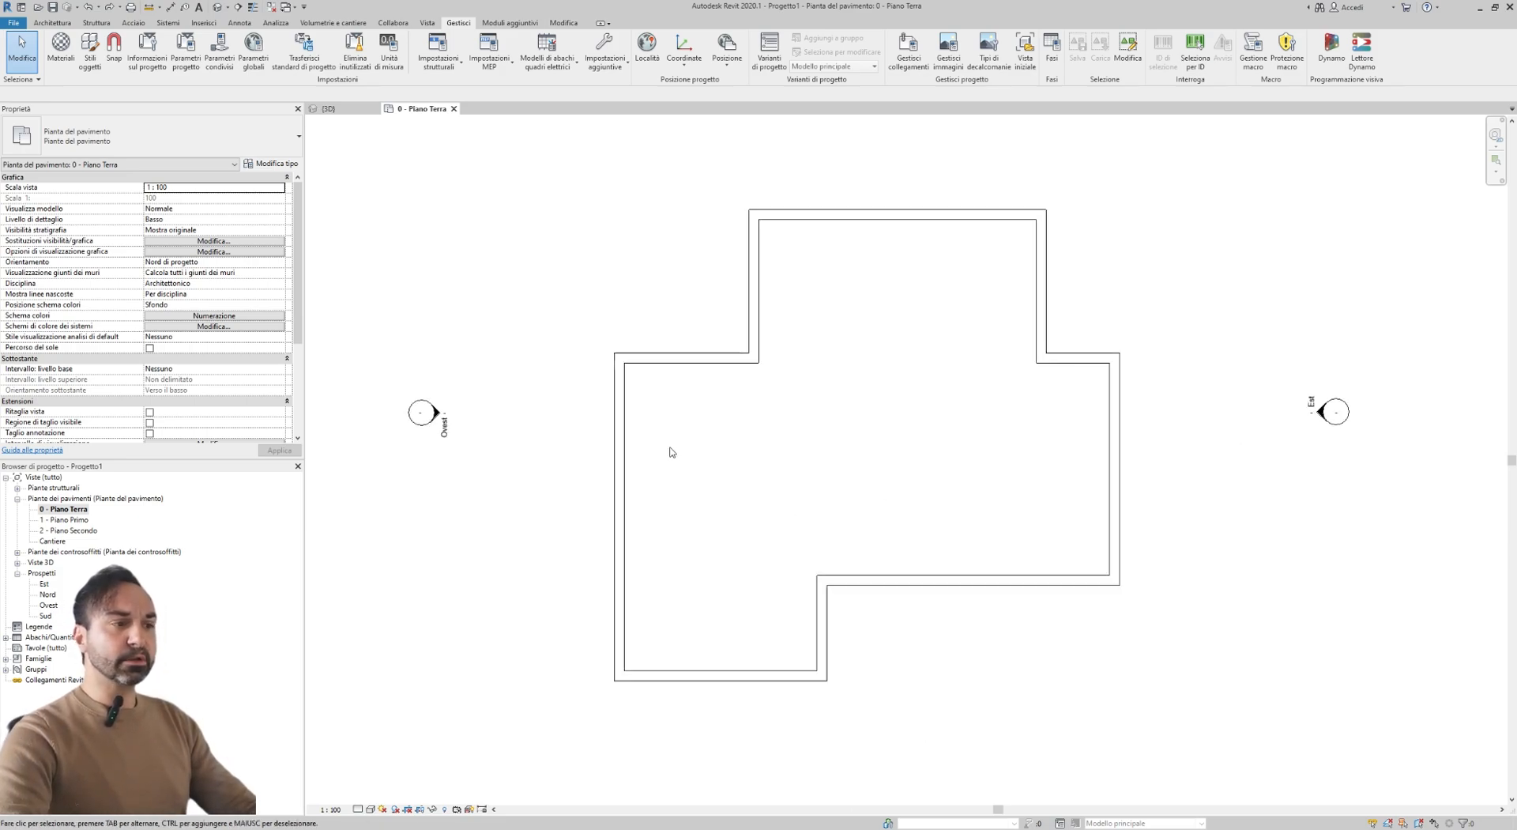
middle_click_drag(669, 454, 651, 445)
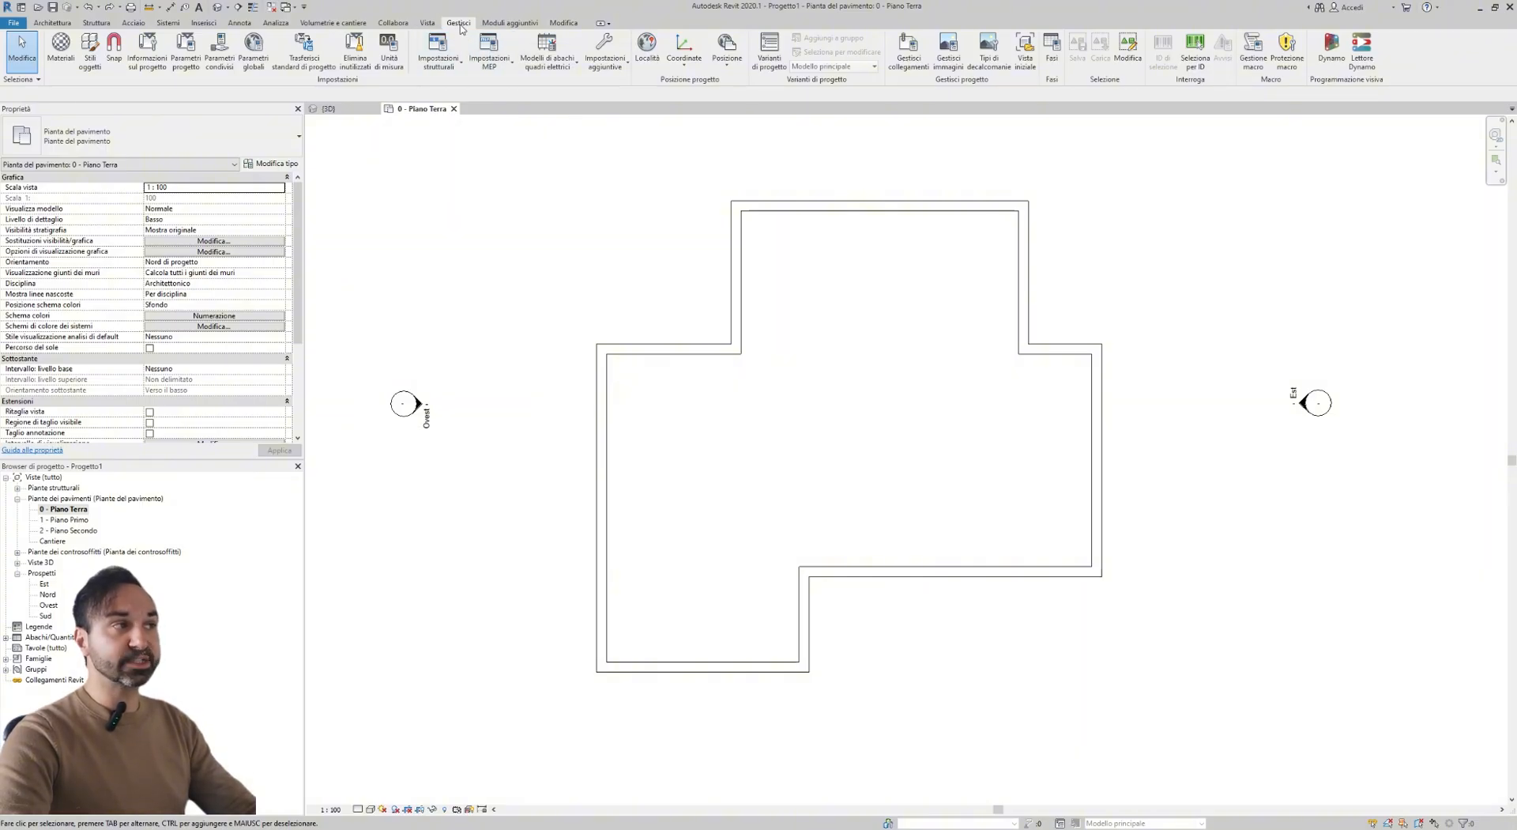
- Open the project's object styles, enlarge the dialog to show more categories and select the Muri model category
left_click(84, 66)
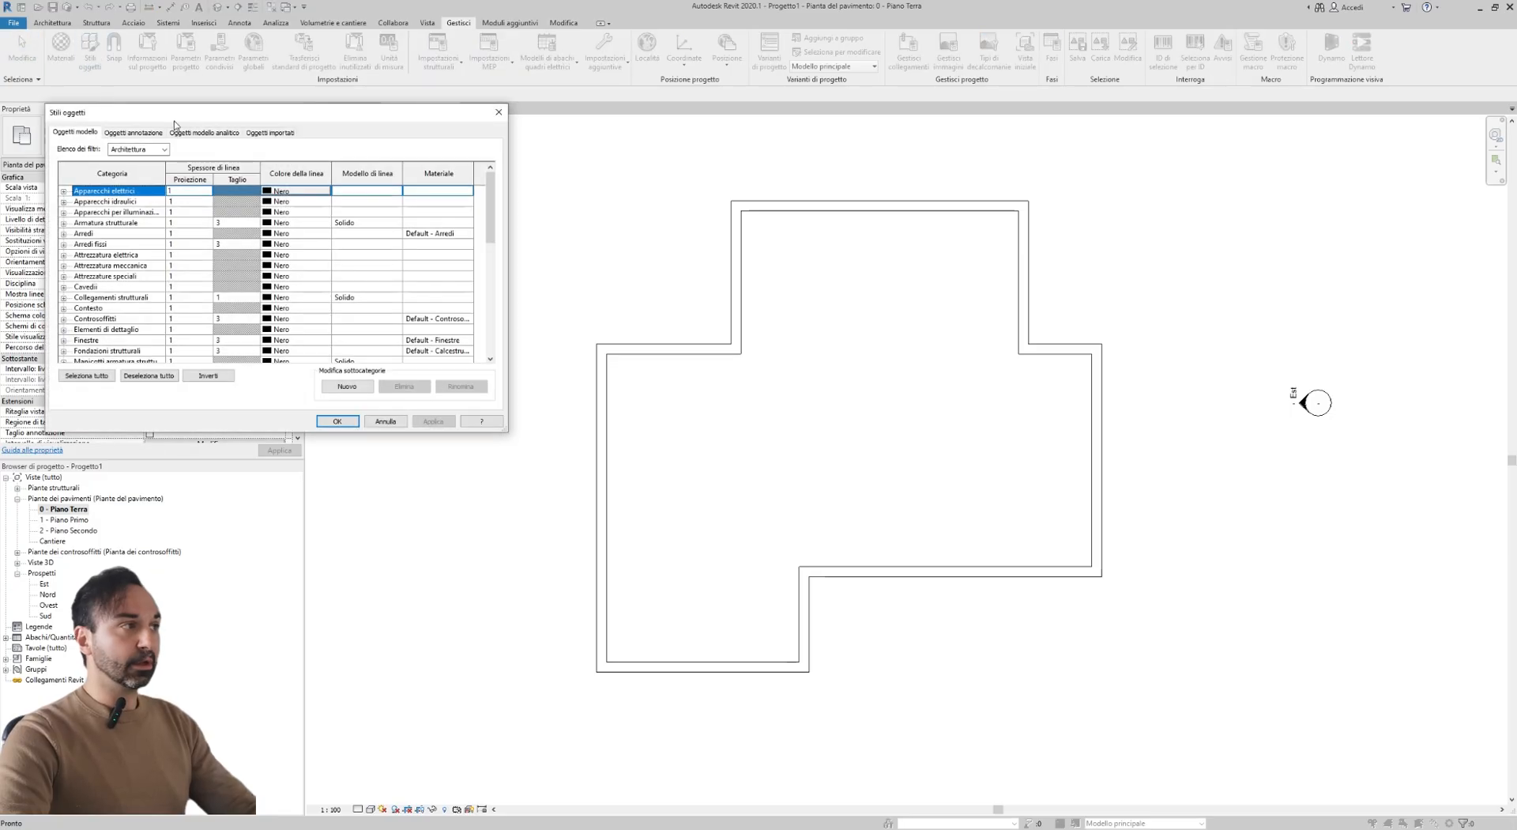
left_click_drag(300, 121, 351, 200)
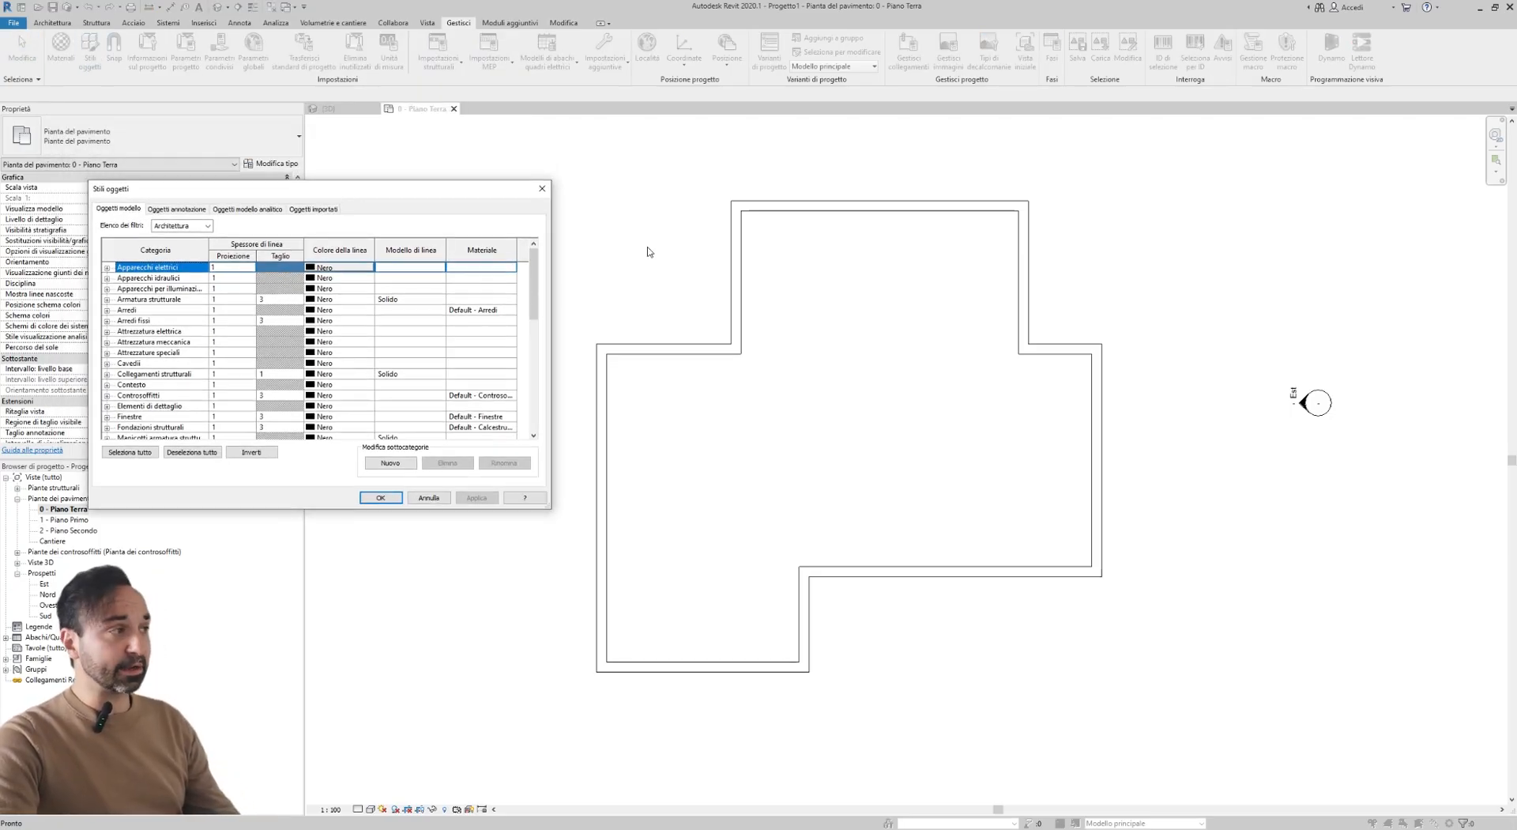
left_click_drag(549, 508, 584, 707)
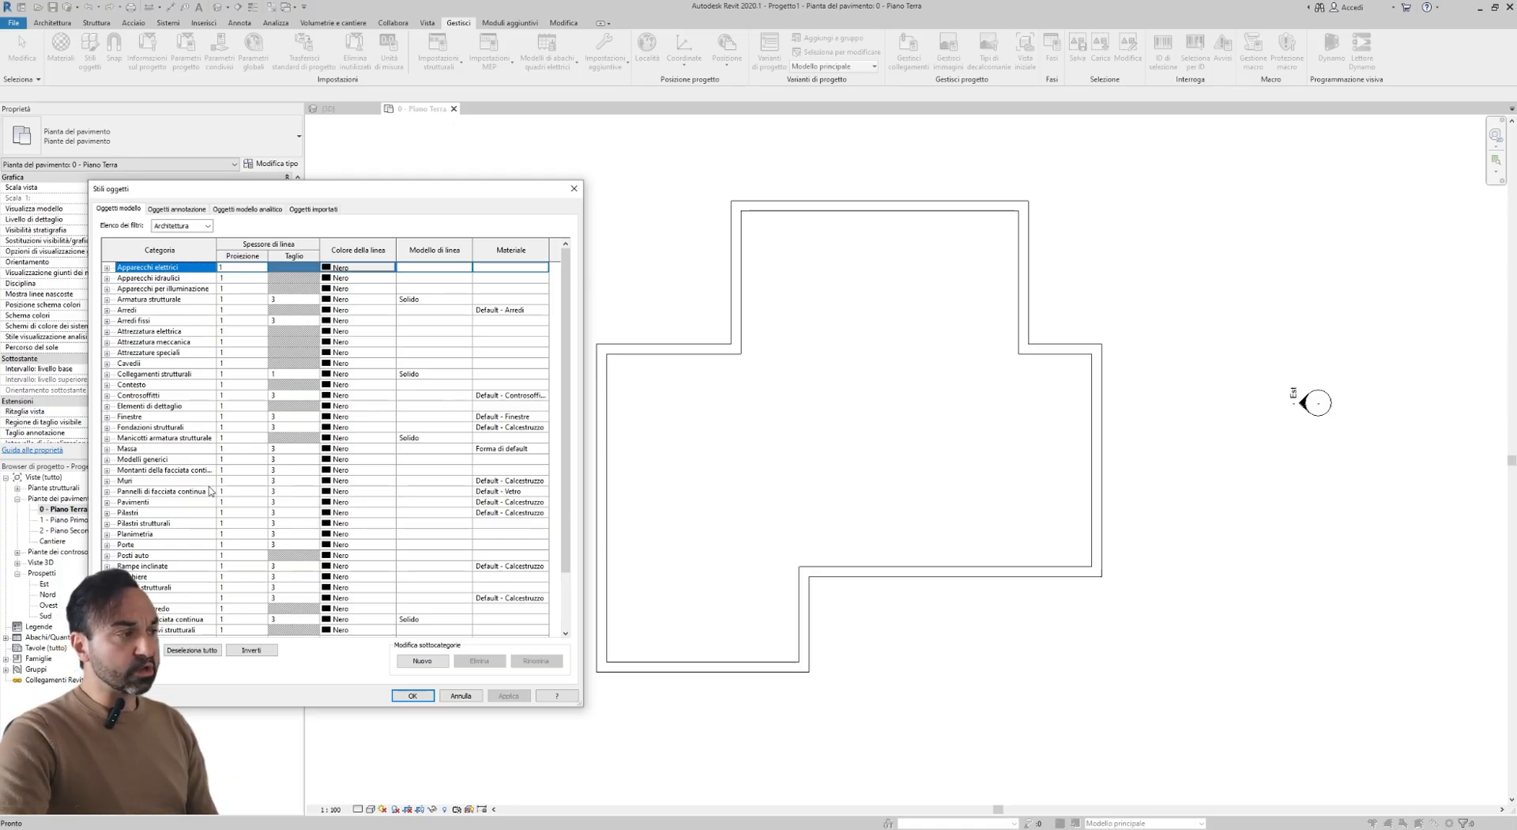
scroll(210, 490, "down", 1)
left_click(135, 472)
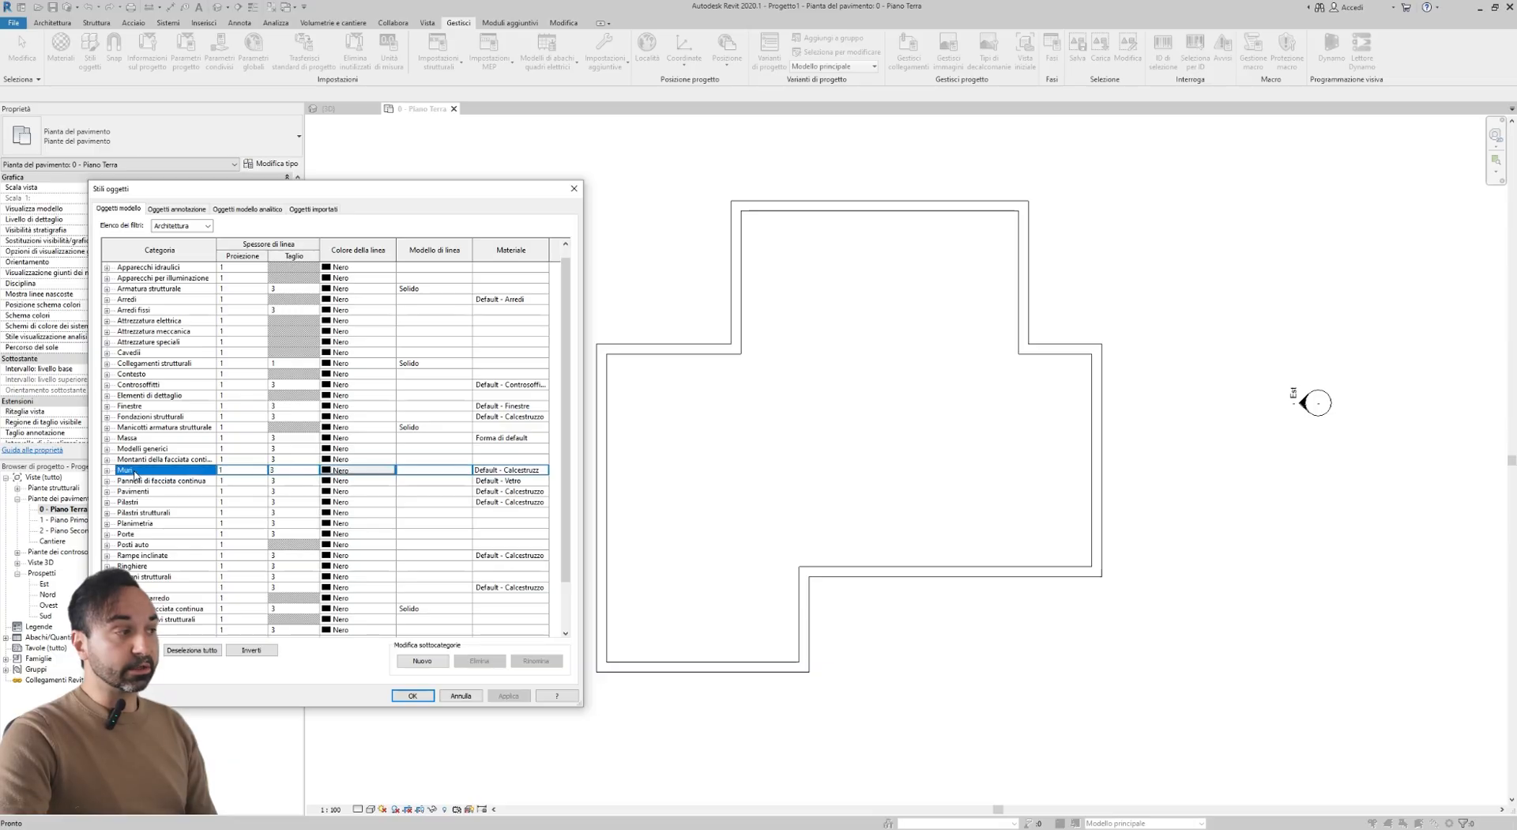
scroll(135, 473, "up", 1)
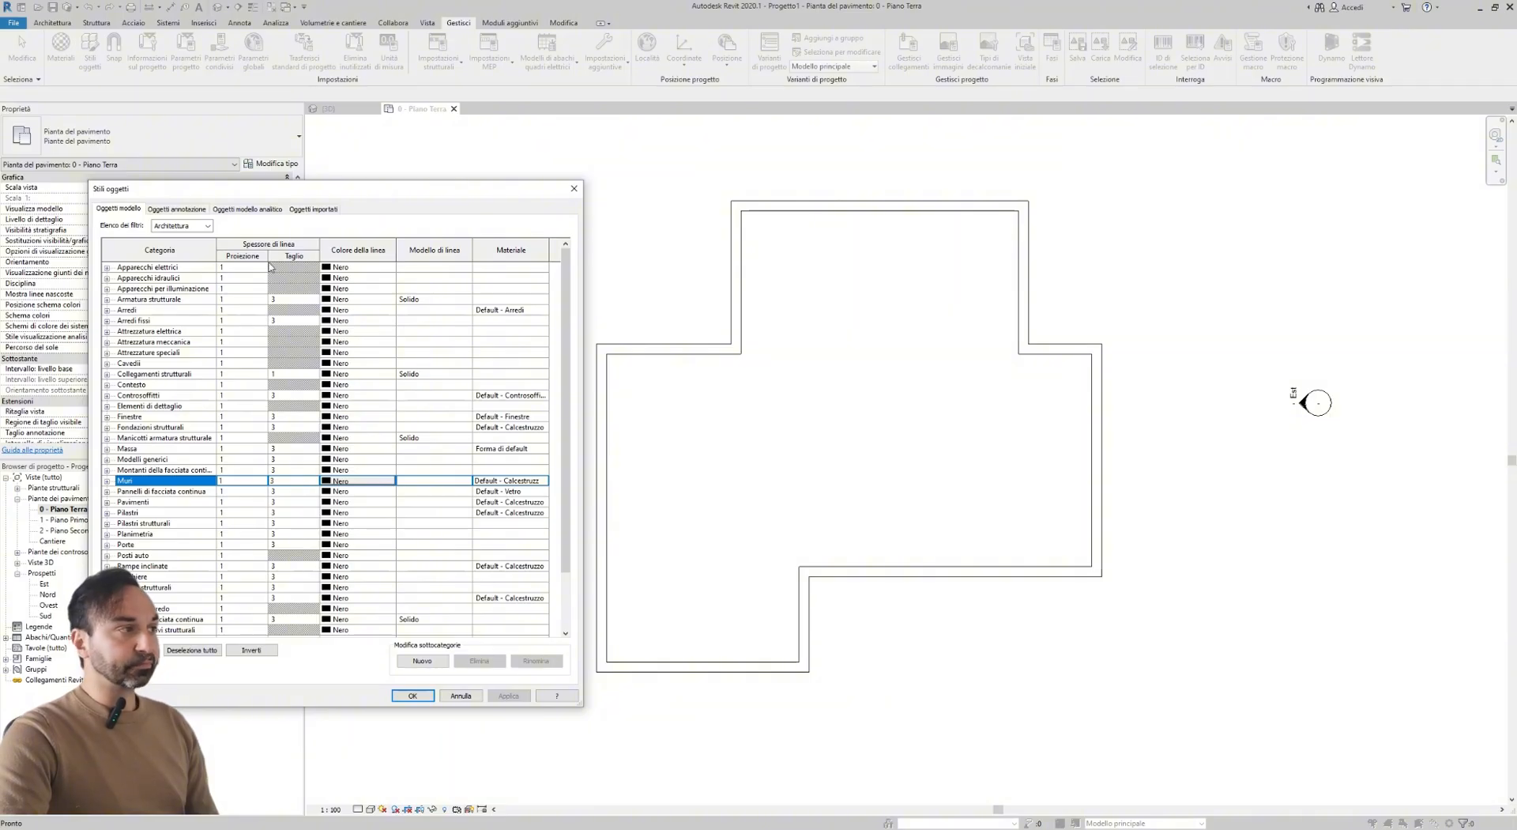
left_click_drag(280, 191, 300, 201)
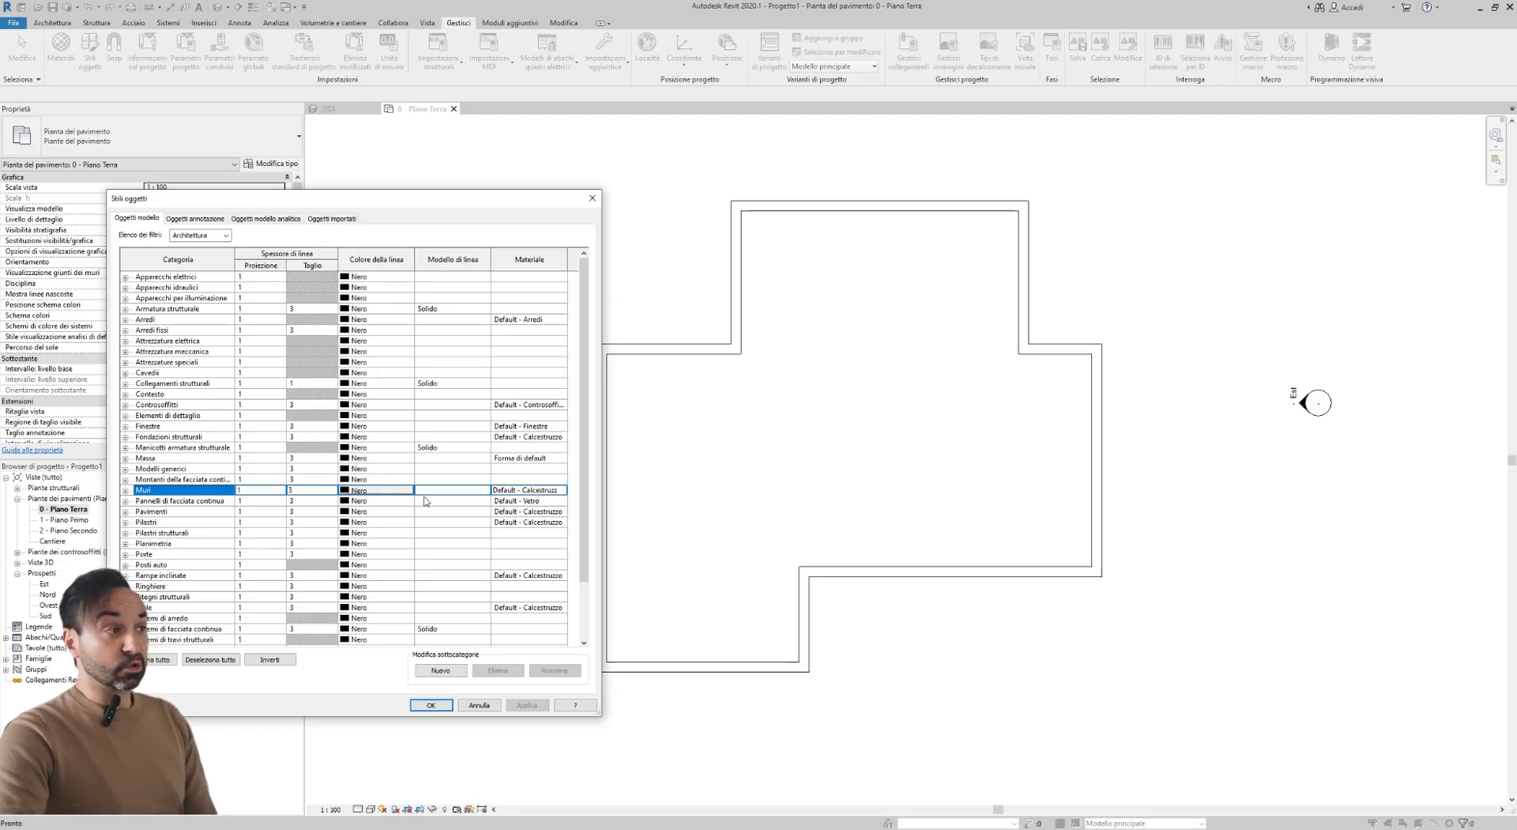
left_click_drag(372, 204, 380, 206)
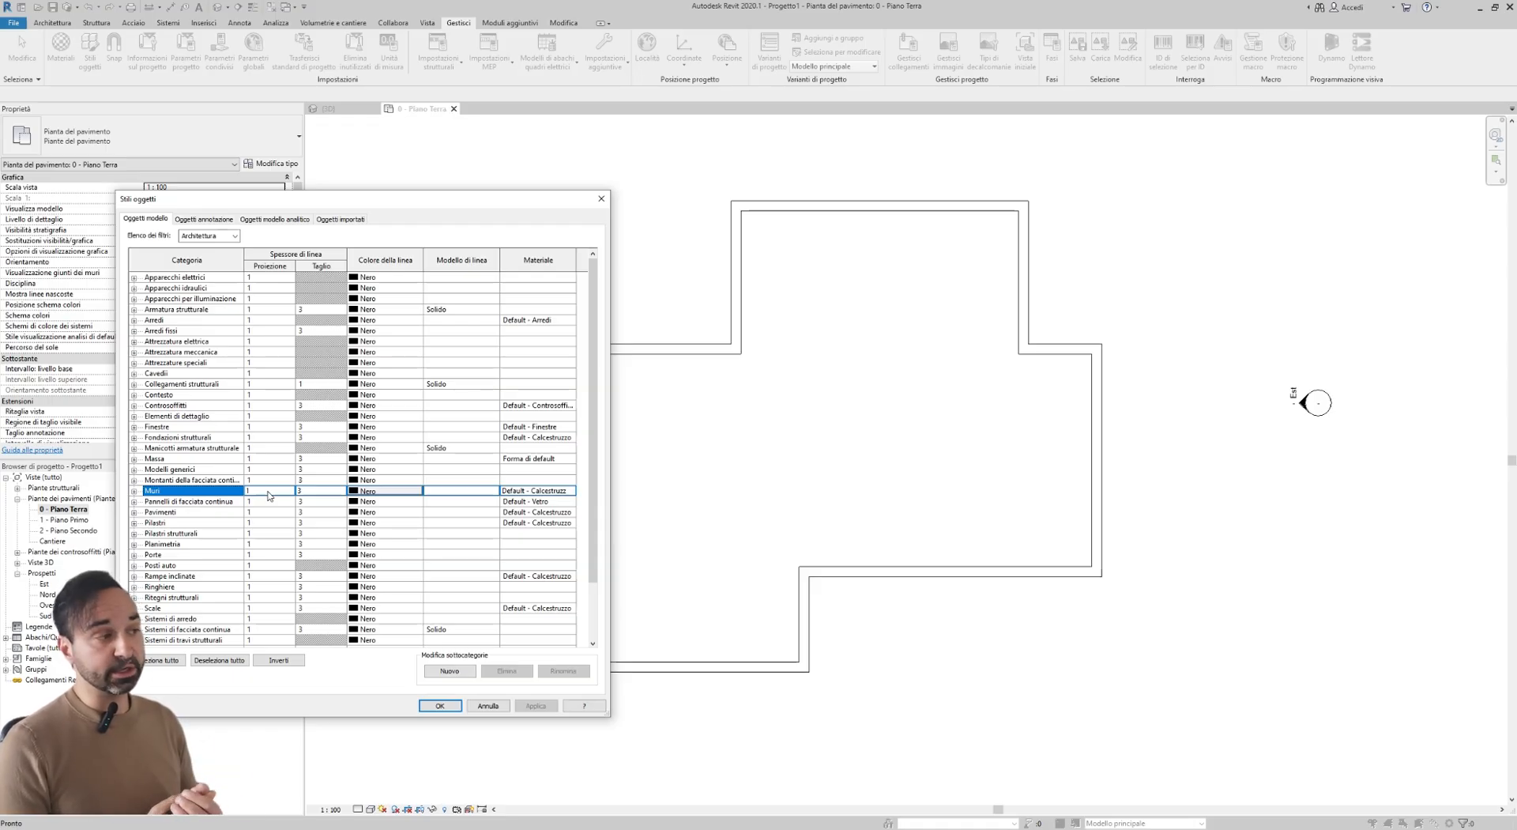
- Set the line colour of the Pannelli di facciata continua category to Magenta and apply it
key("Down")
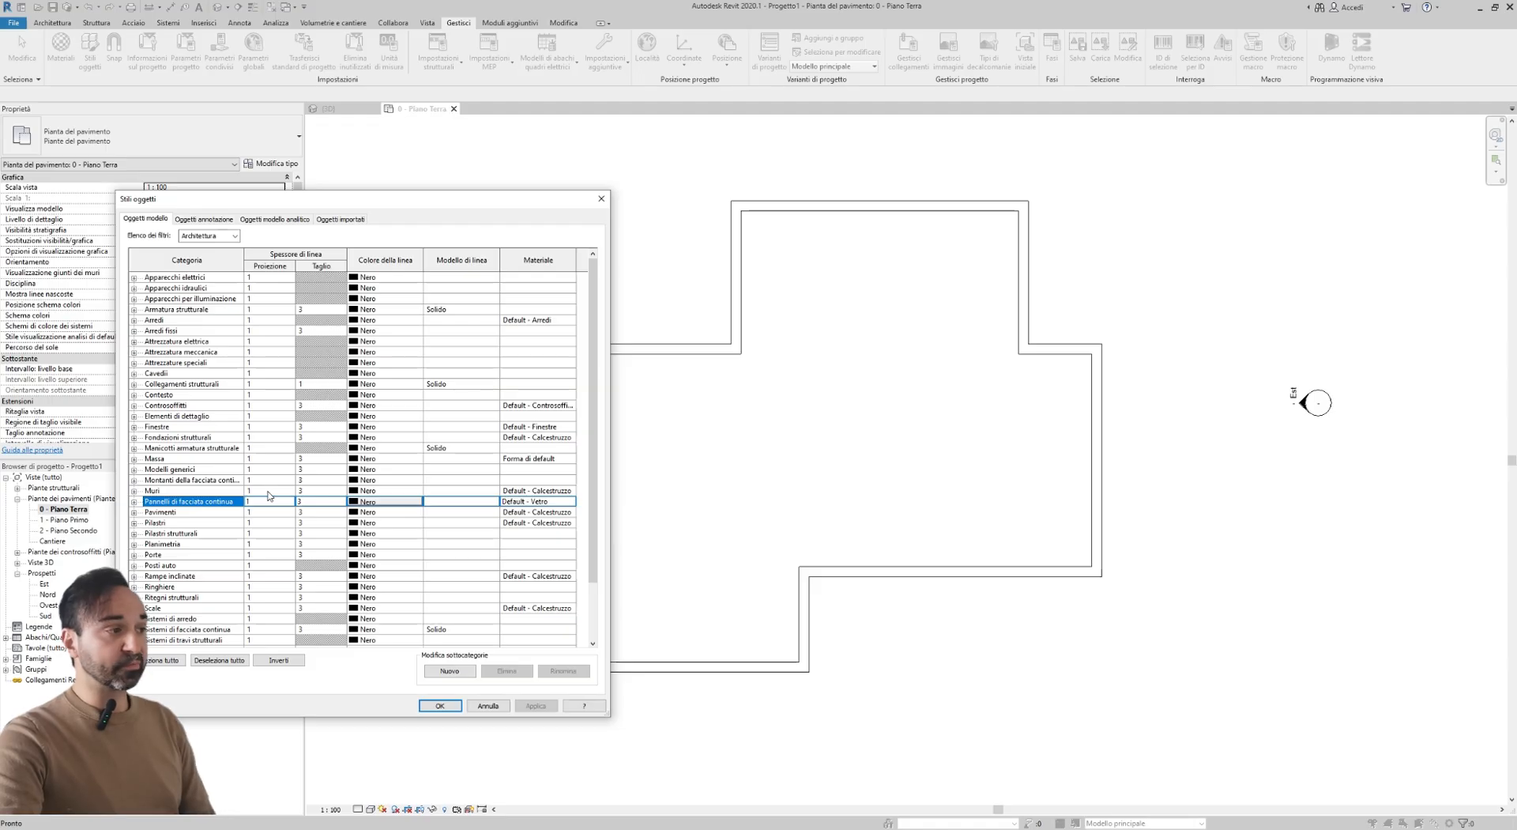
left_click(376, 506)
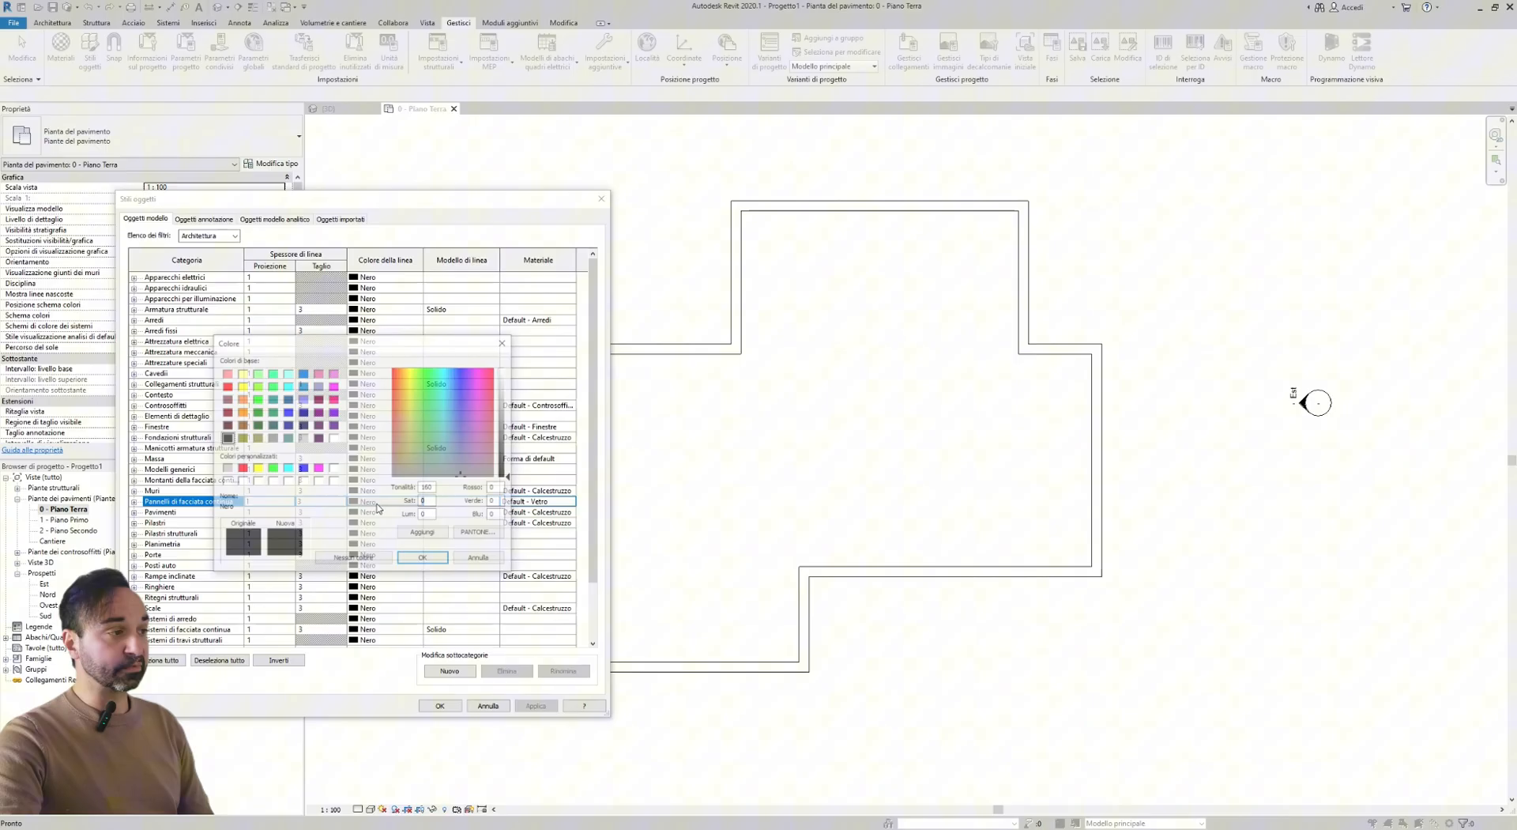
left_click(318, 469)
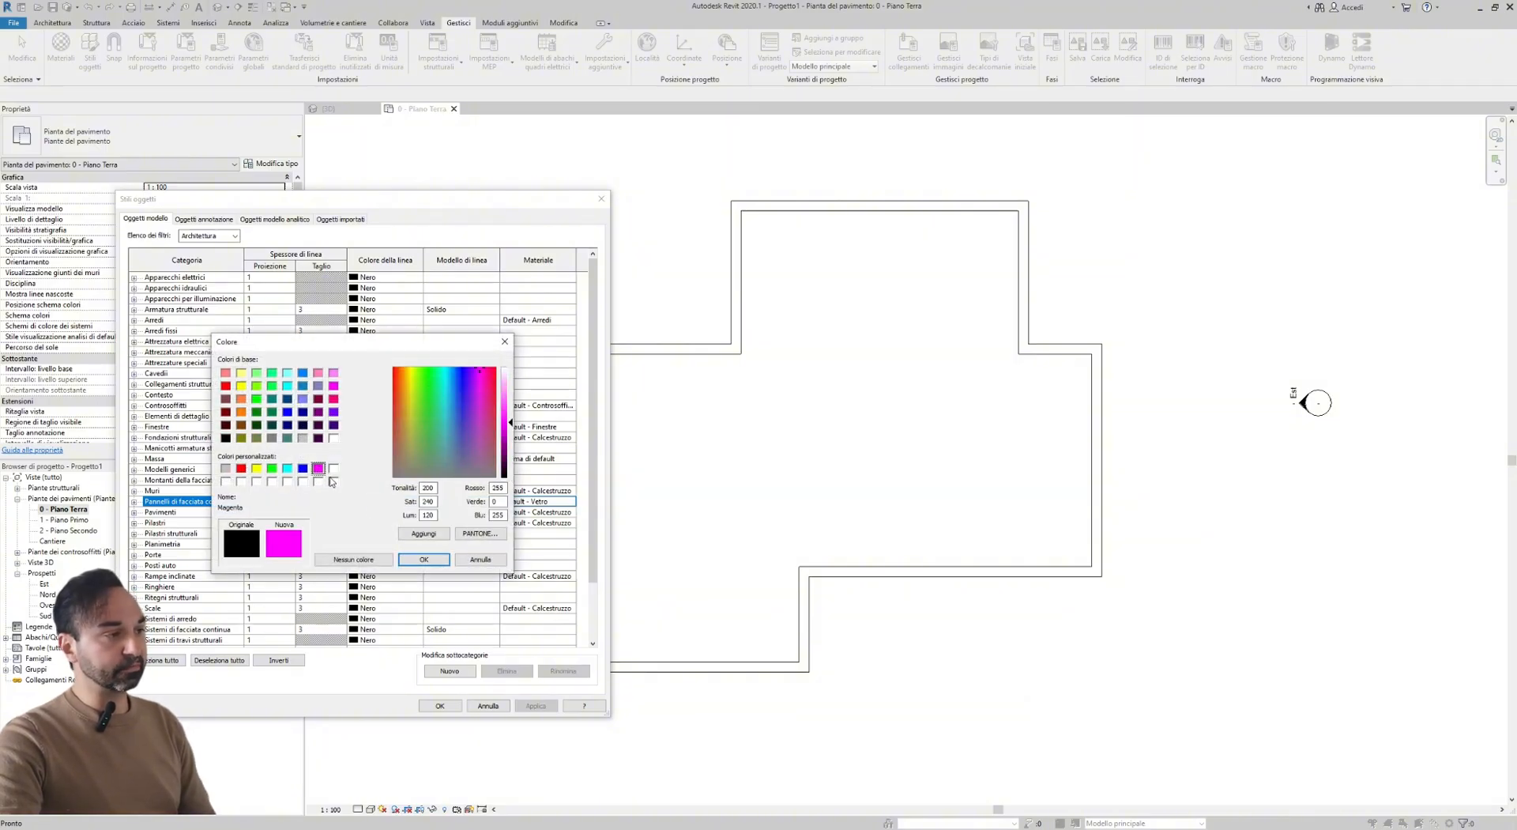
left_click(424, 558)
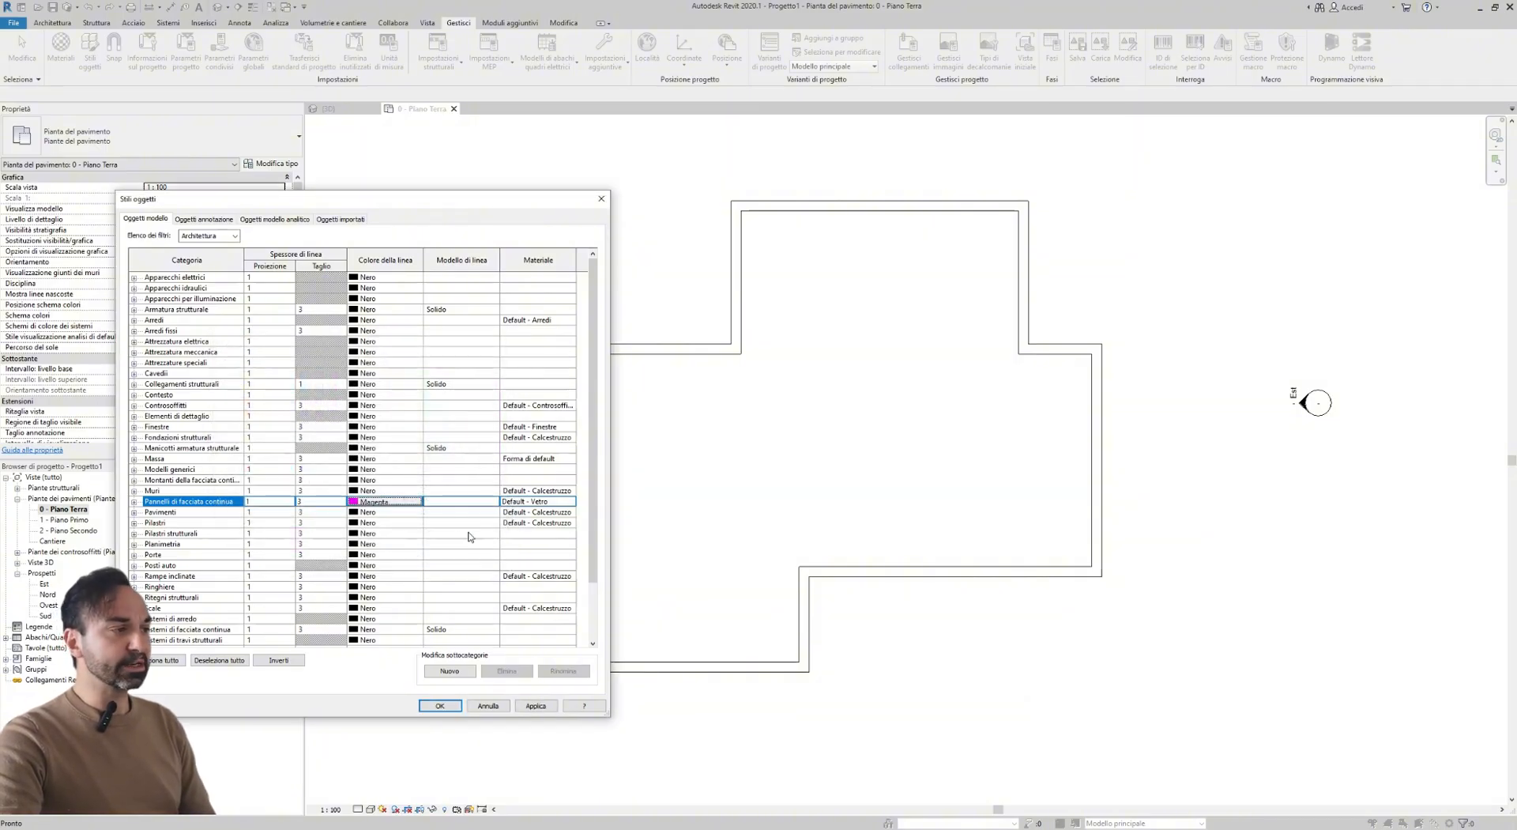
left_click(534, 705)
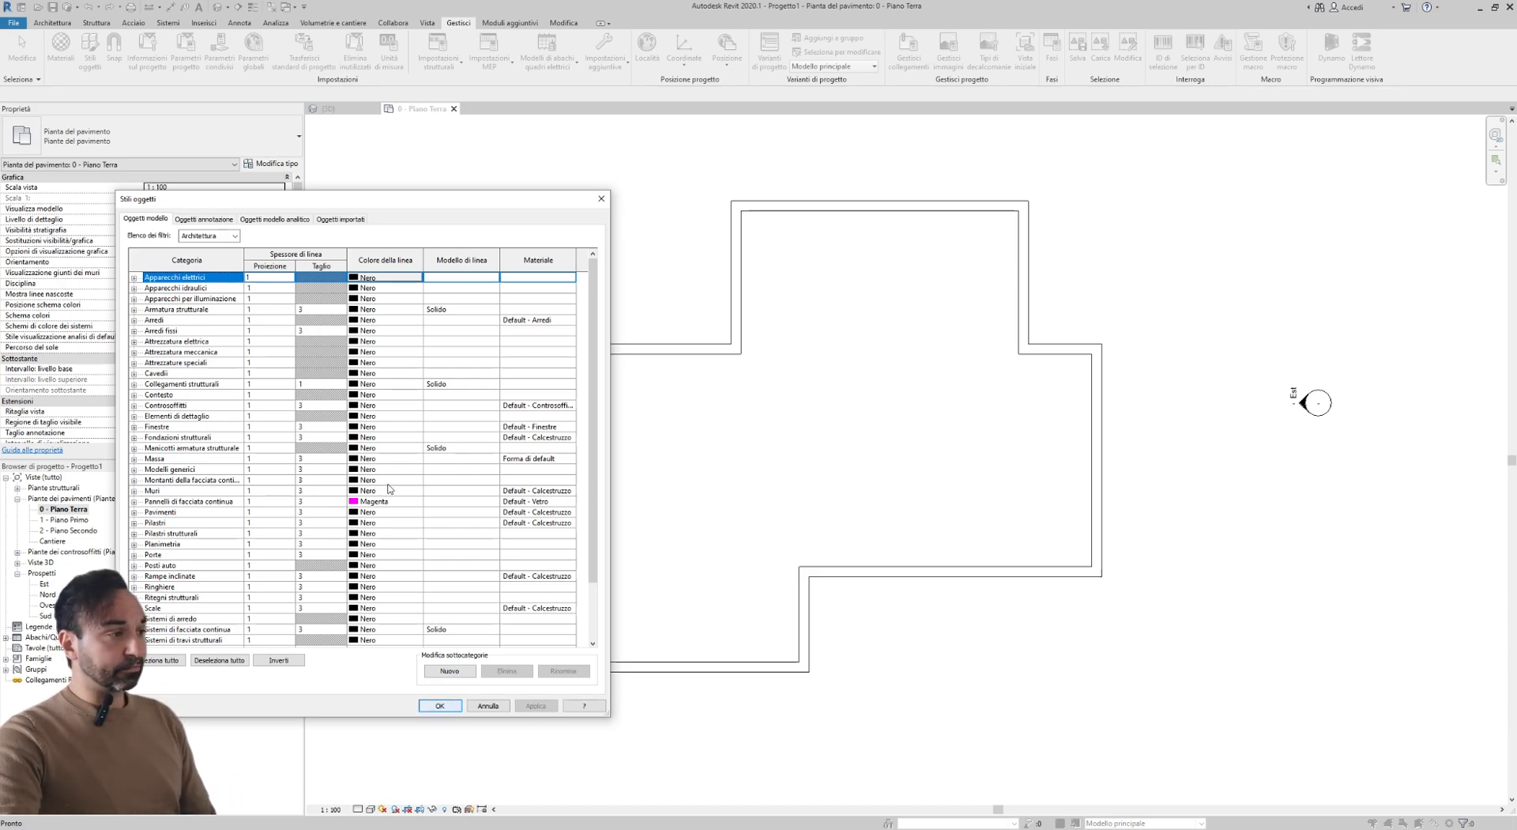
- Set the line colour of the Pannelli di facciata continua category back to Nero
scroll(354, 512, "down", 1)
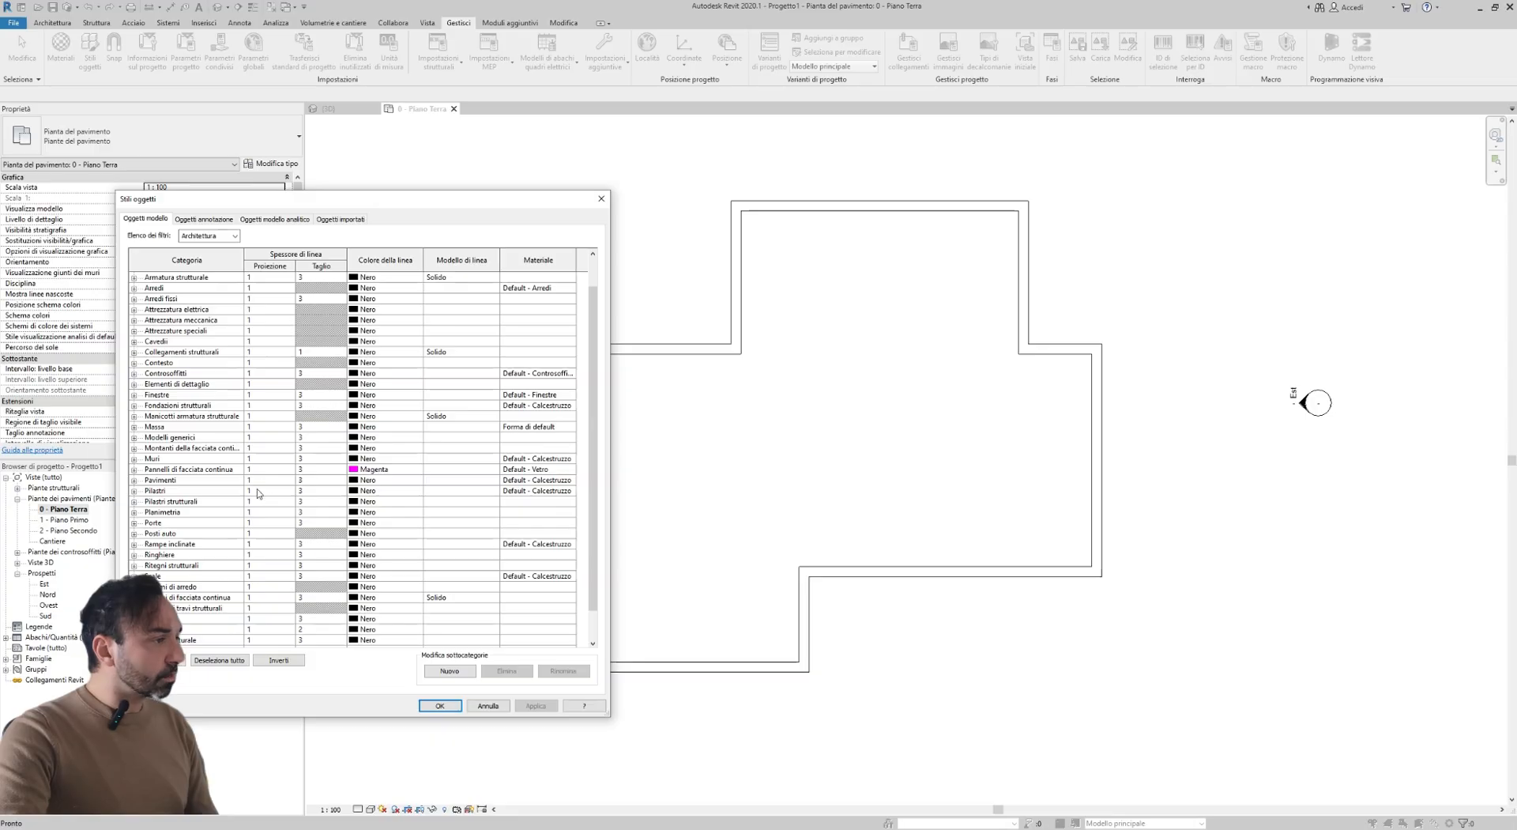
left_click(368, 460)
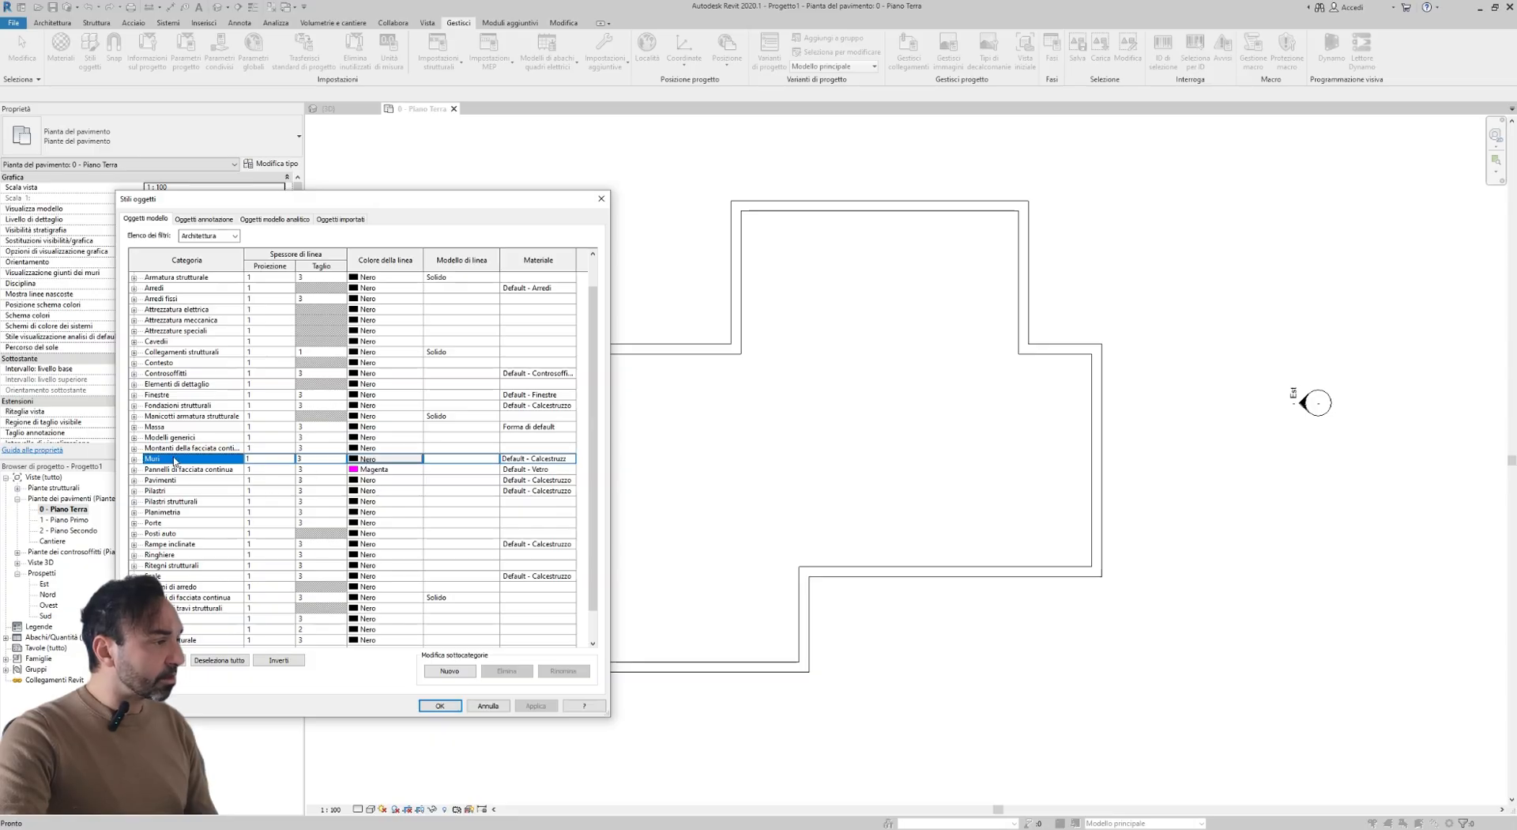
left_click(388, 473)
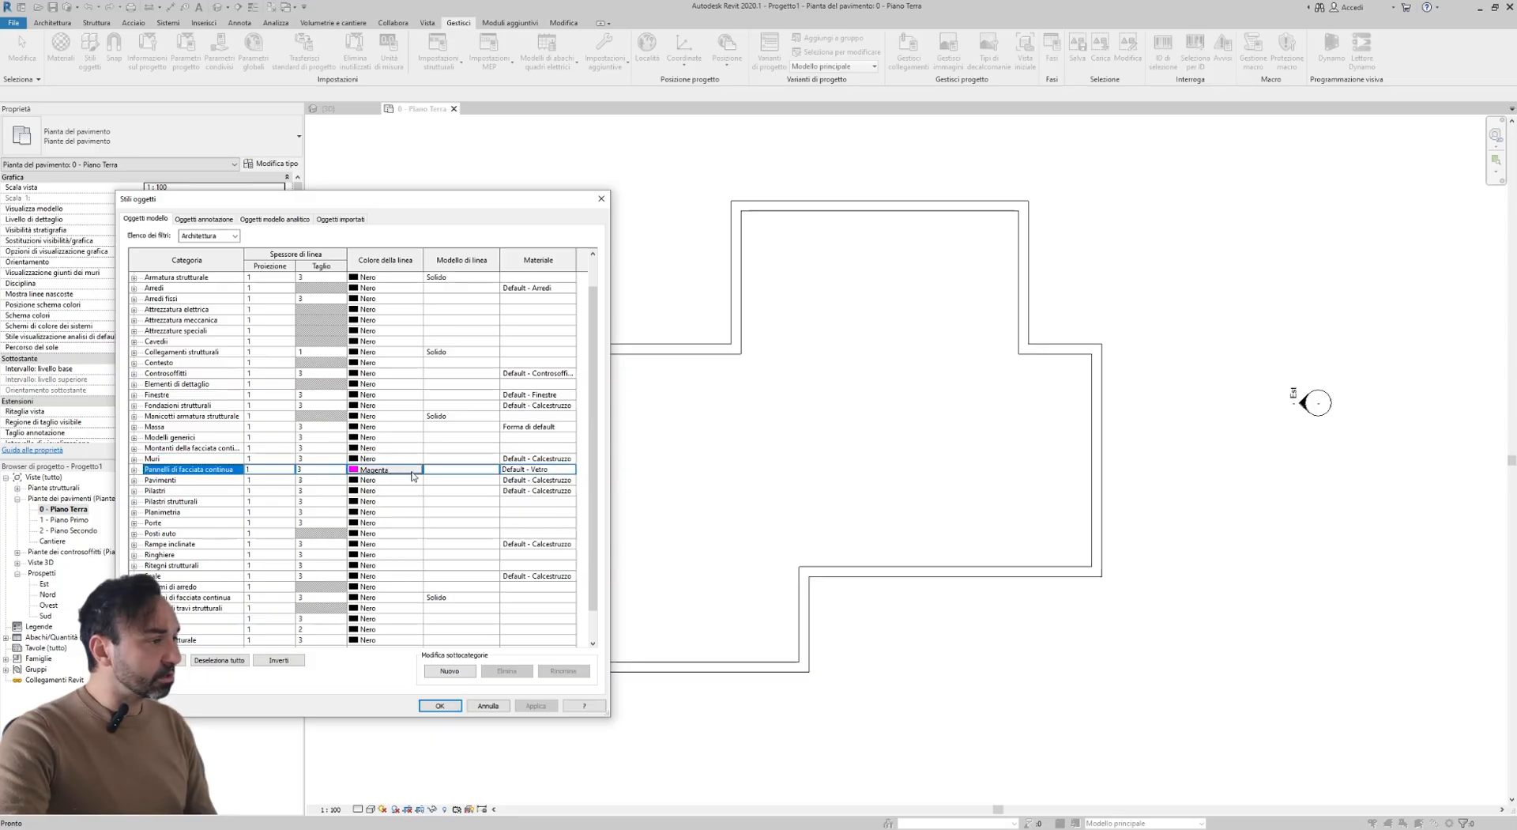
left_click(414, 471)
left_click(225, 438)
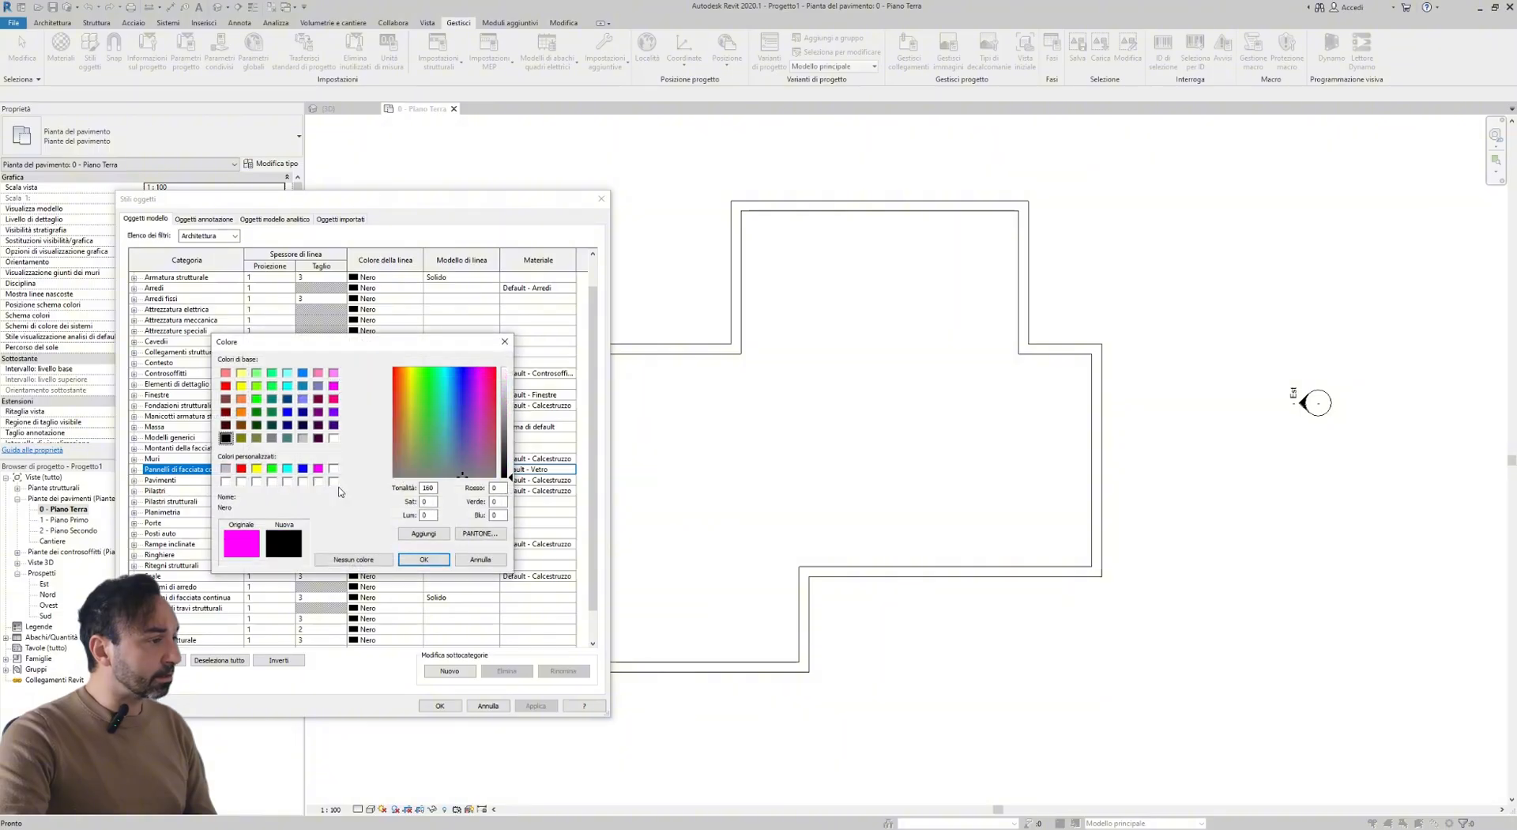
left_click(424, 559)
- Set the line colour of the Muri category to Magenta and apply the object style change
left_click(379, 459)
left_click(402, 465)
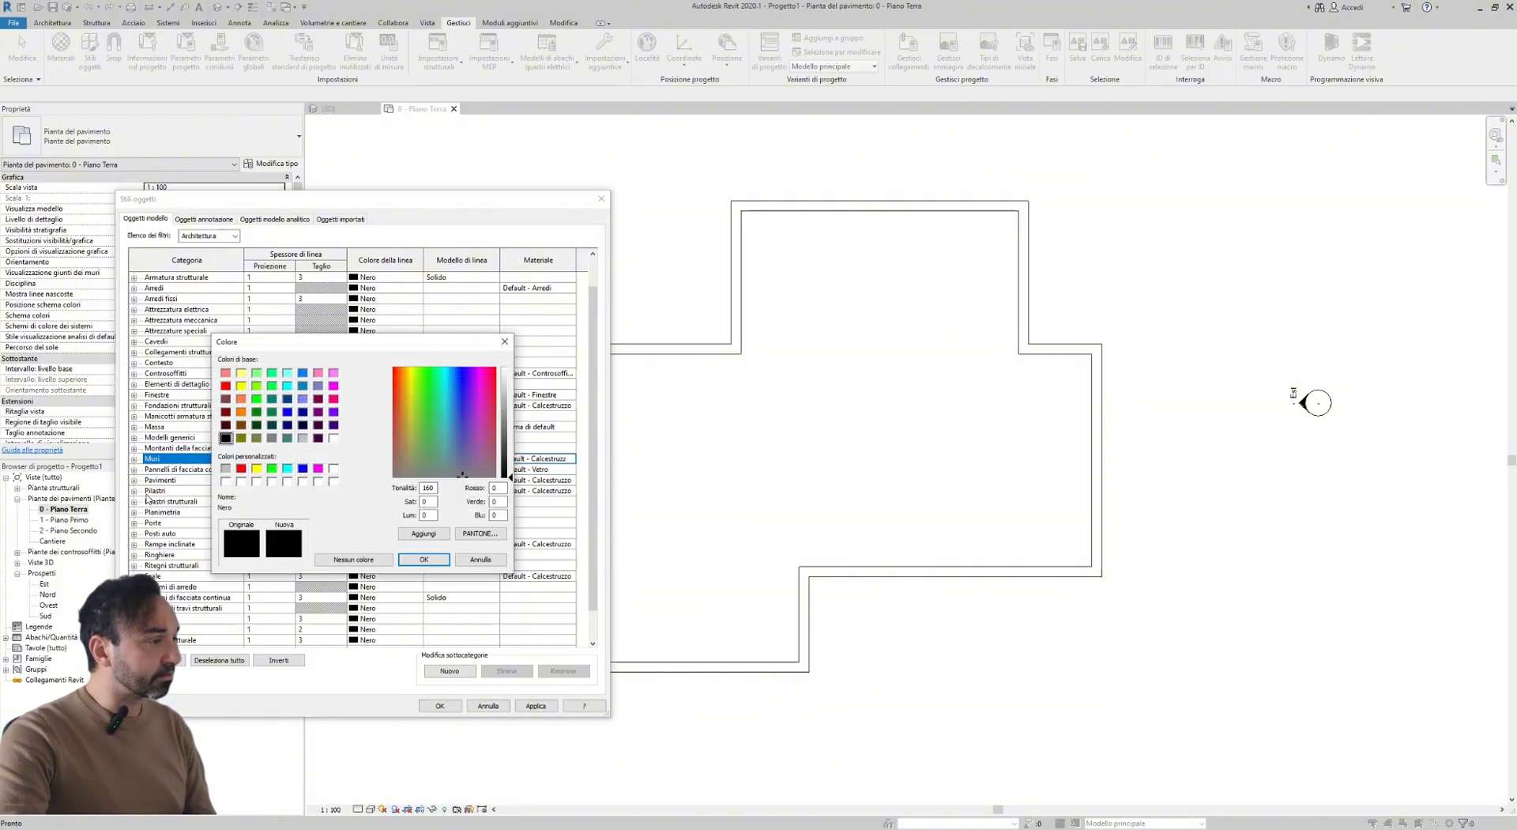
left_click(318, 482)
left_click(429, 562)
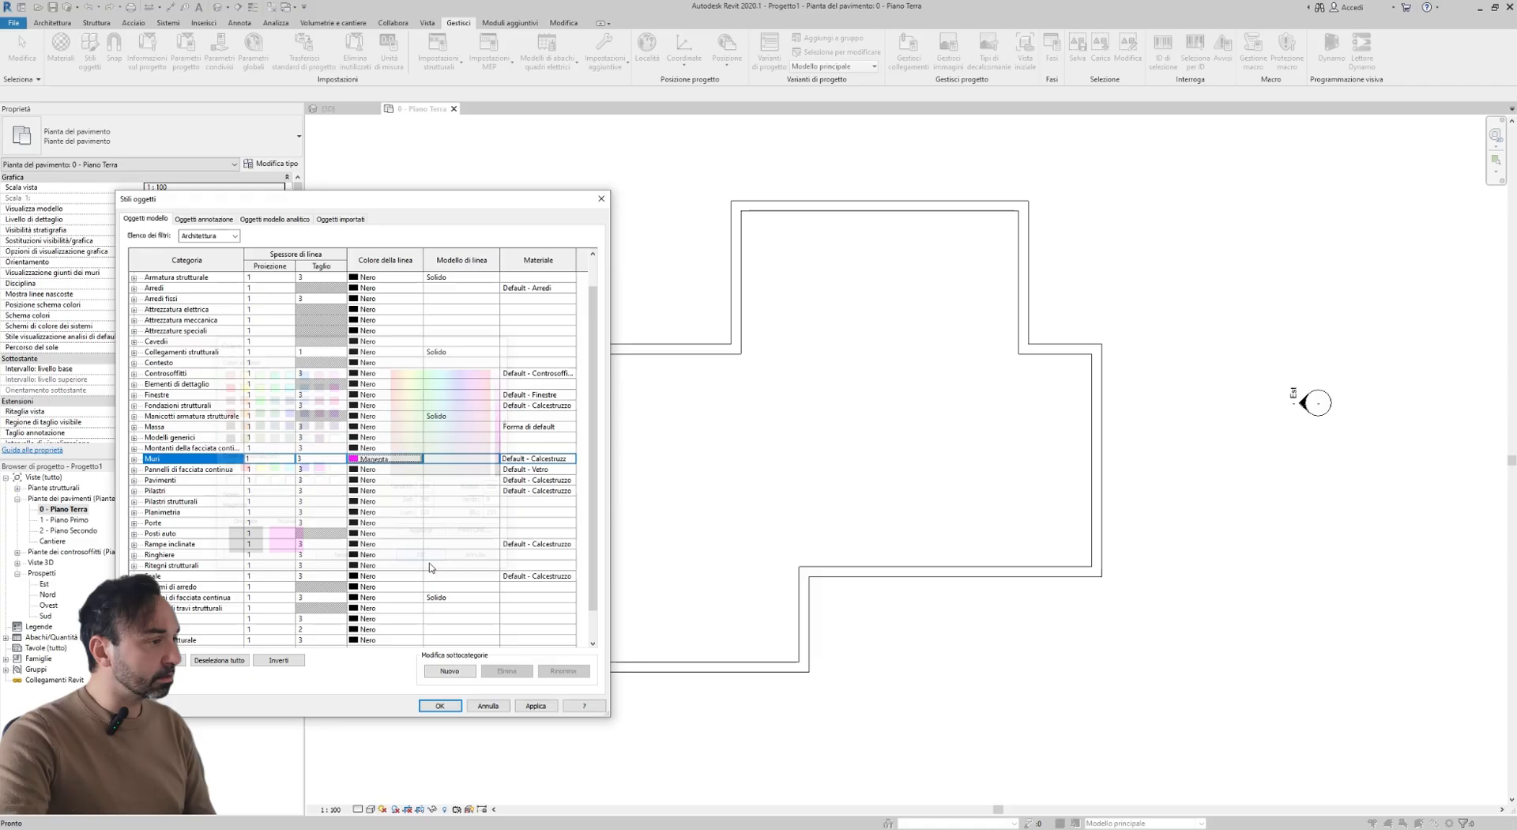
left_click(534, 705)
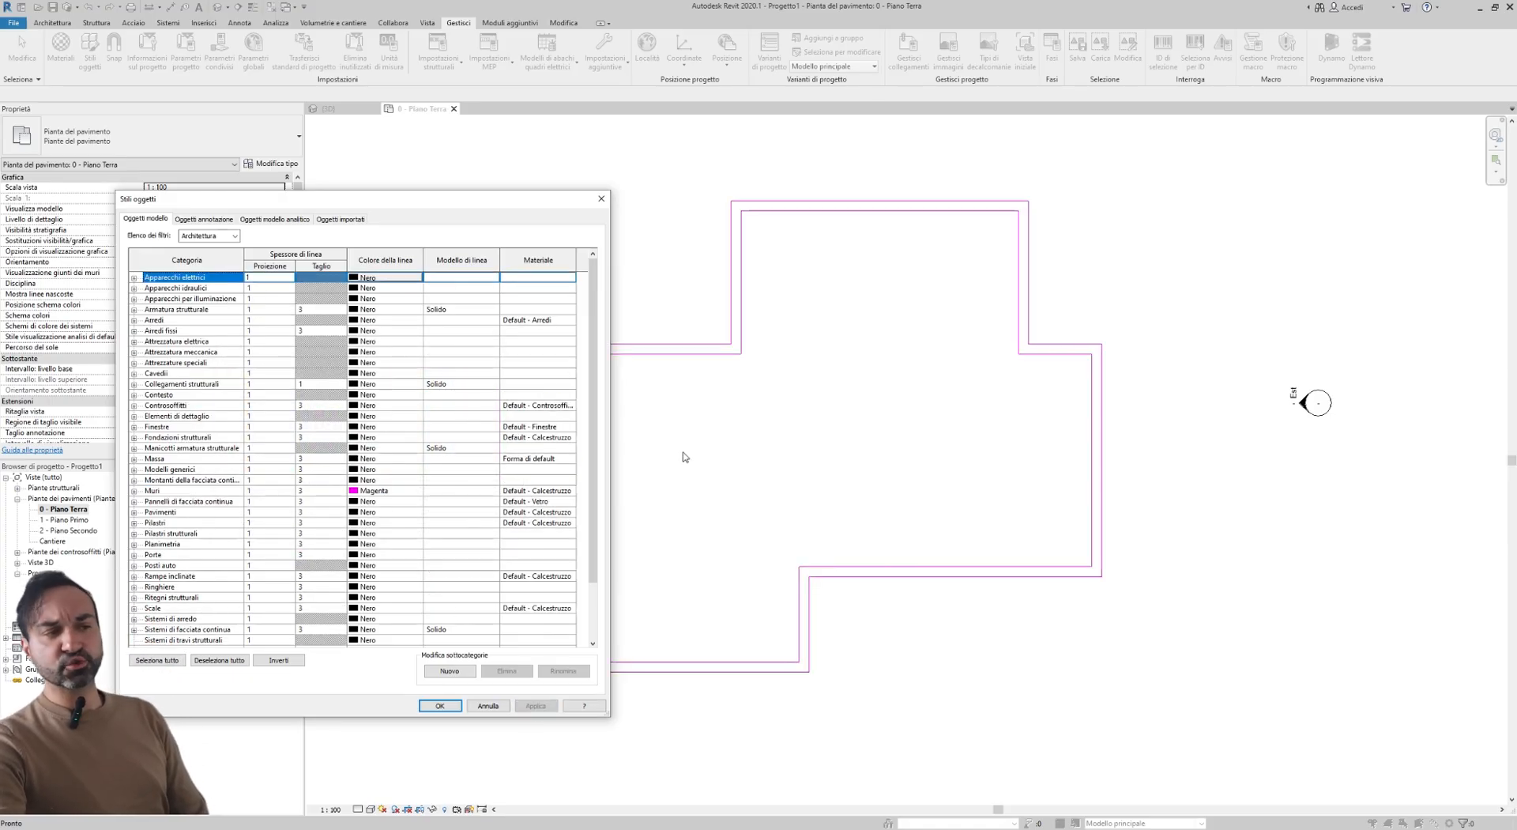
- Set the line colour of the Muri category to Verde, apply the change and close the object styles
left_click_drag(519, 199, 463, 196)
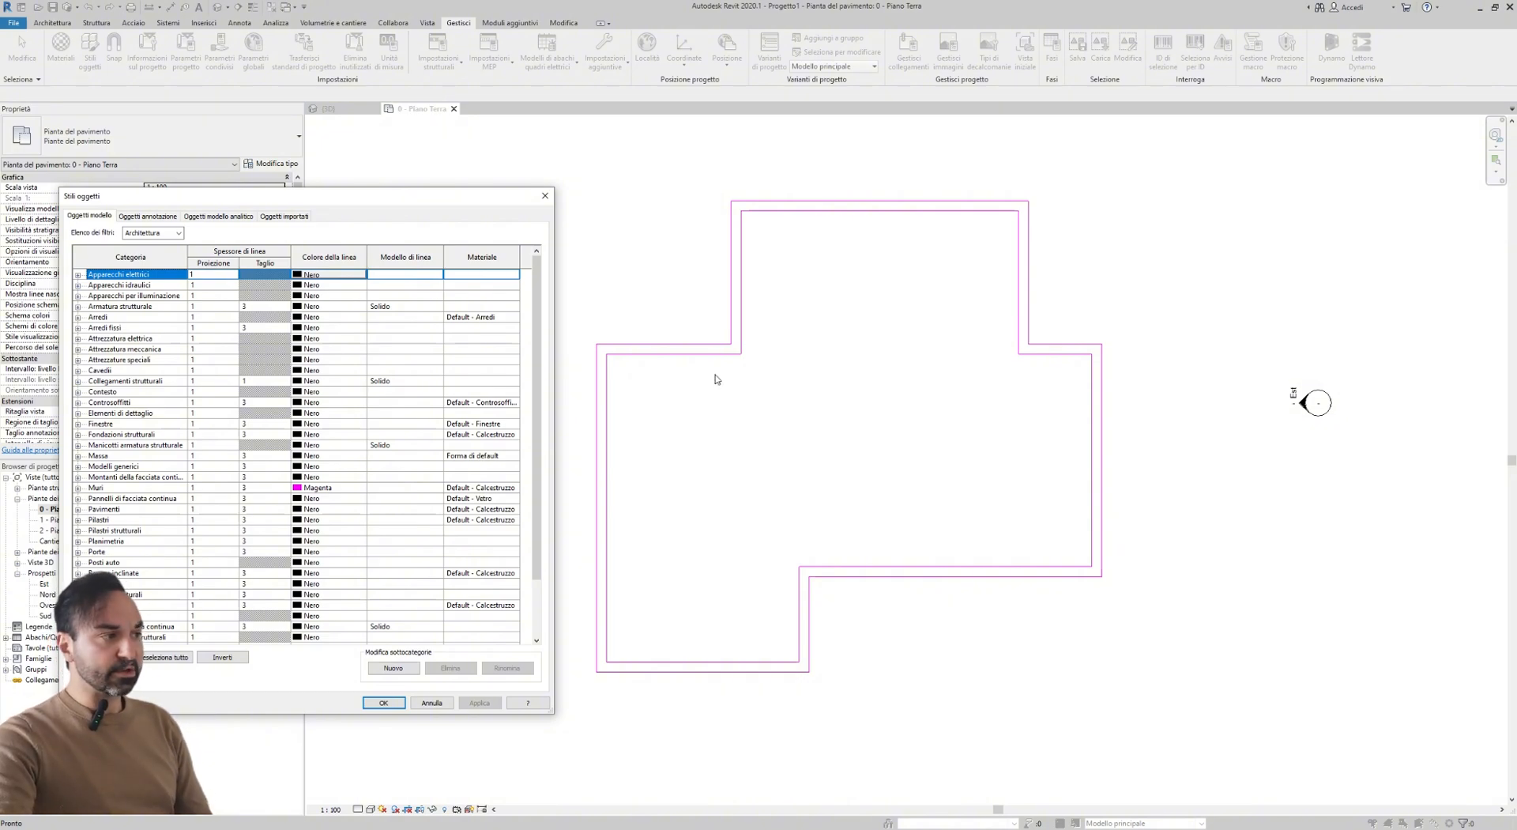
left_click(329, 488)
left_click(330, 491)
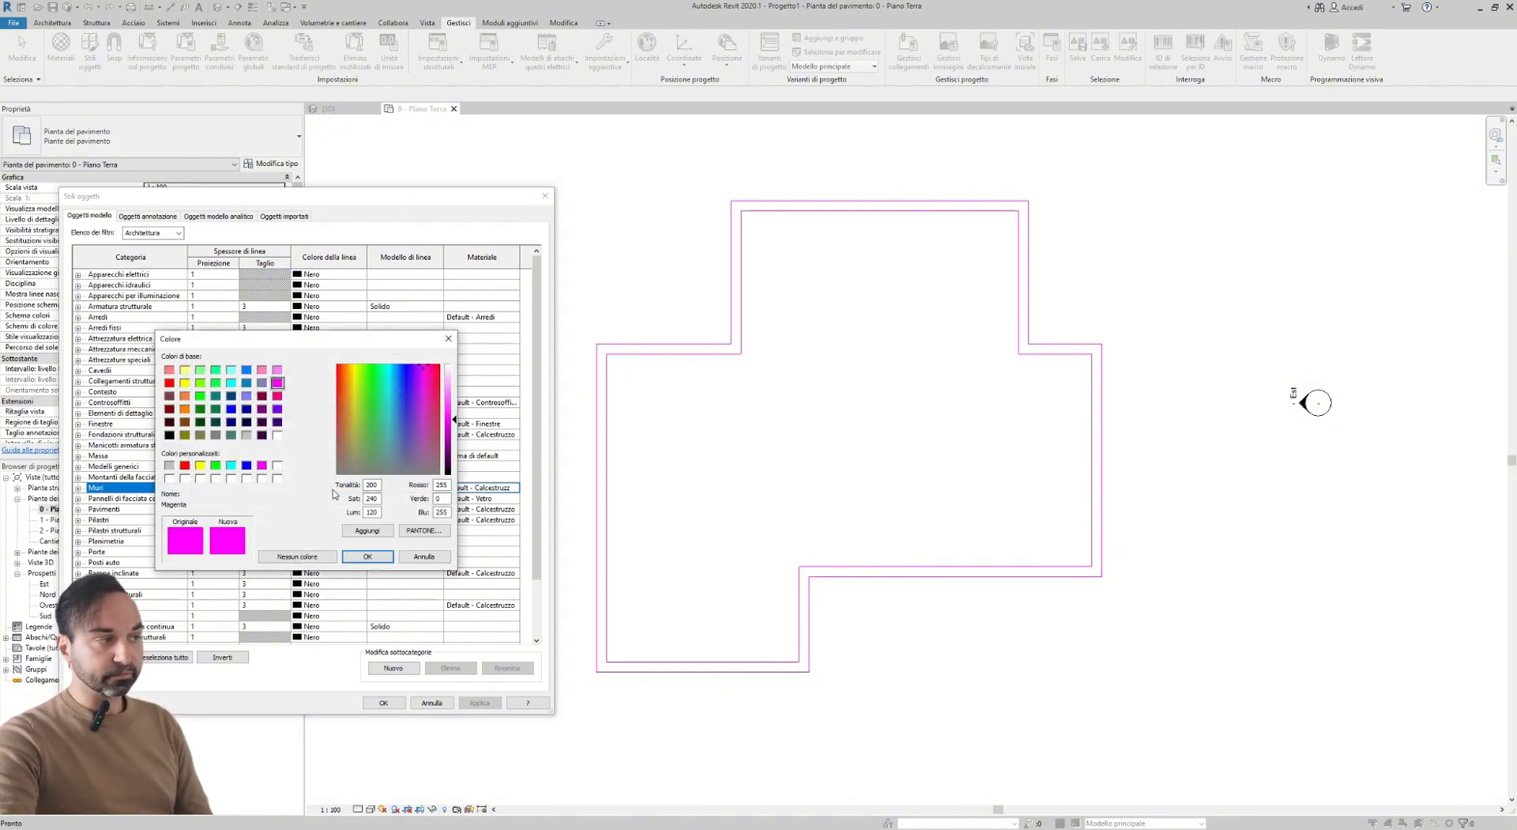
left_click(215, 466)
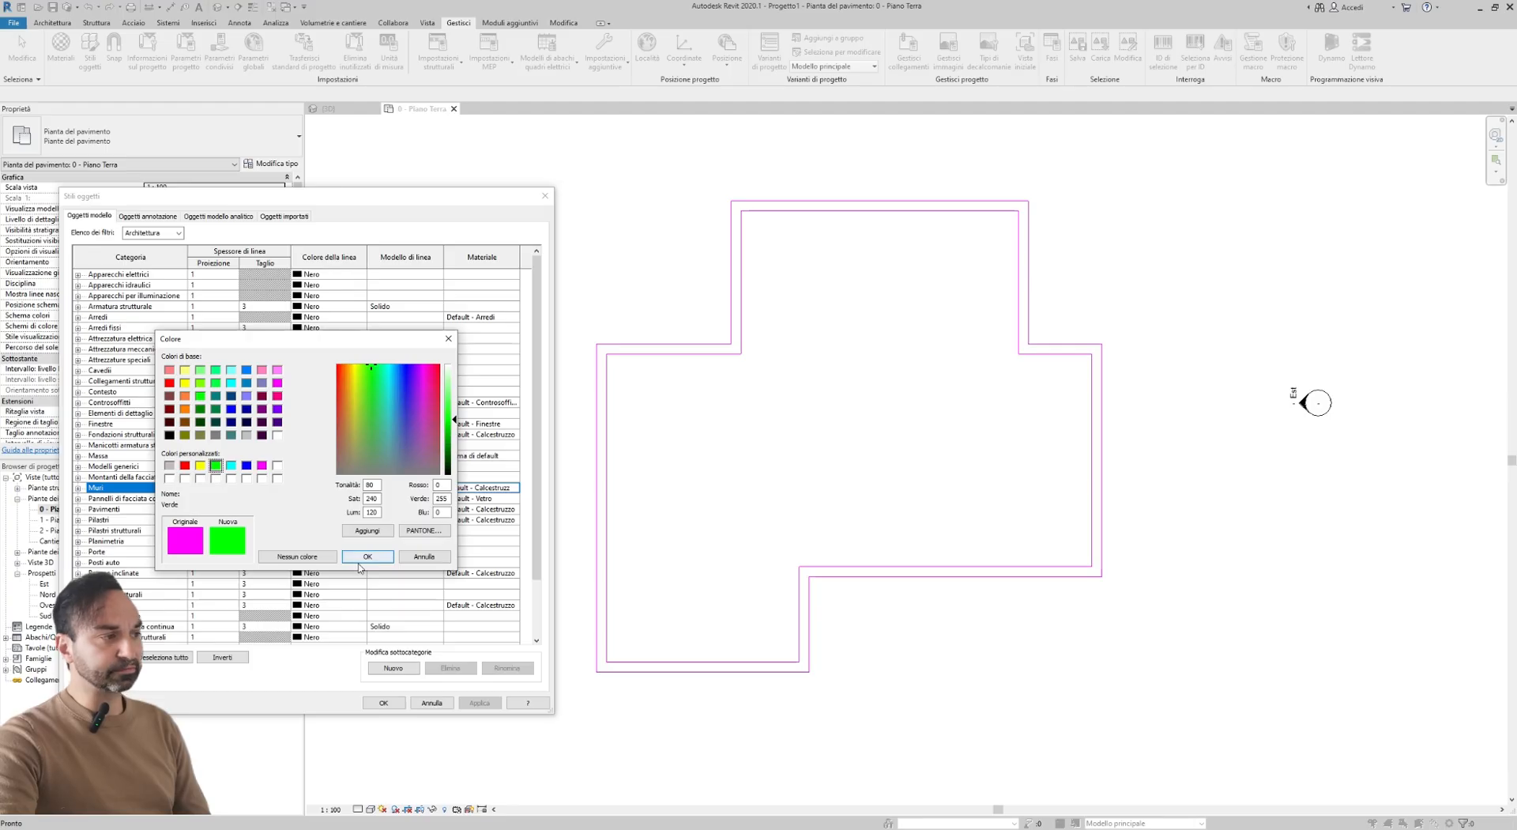
left_click(367, 556)
left_click(468, 701)
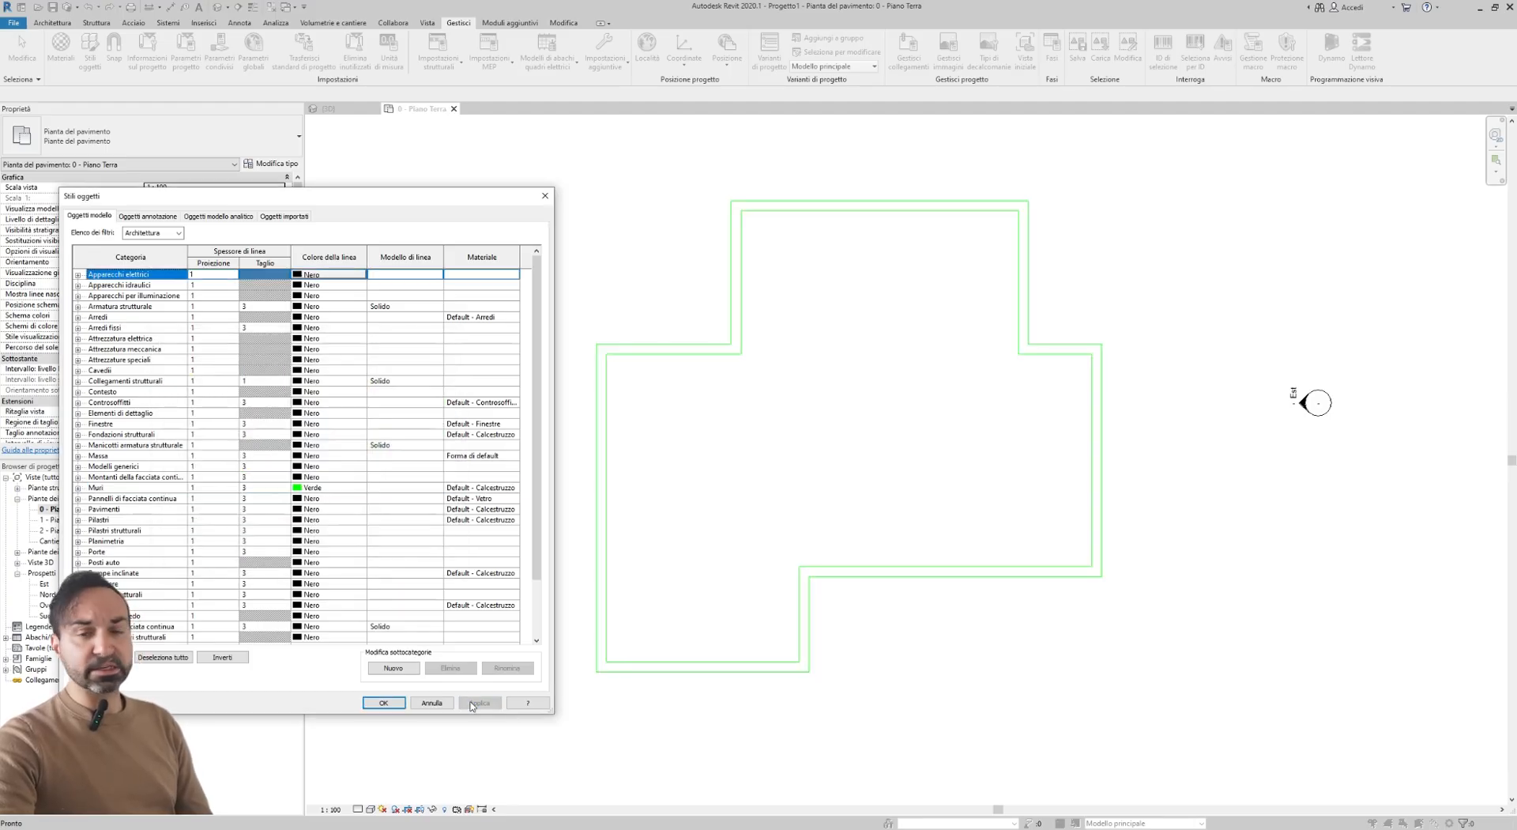
left_click(383, 703)
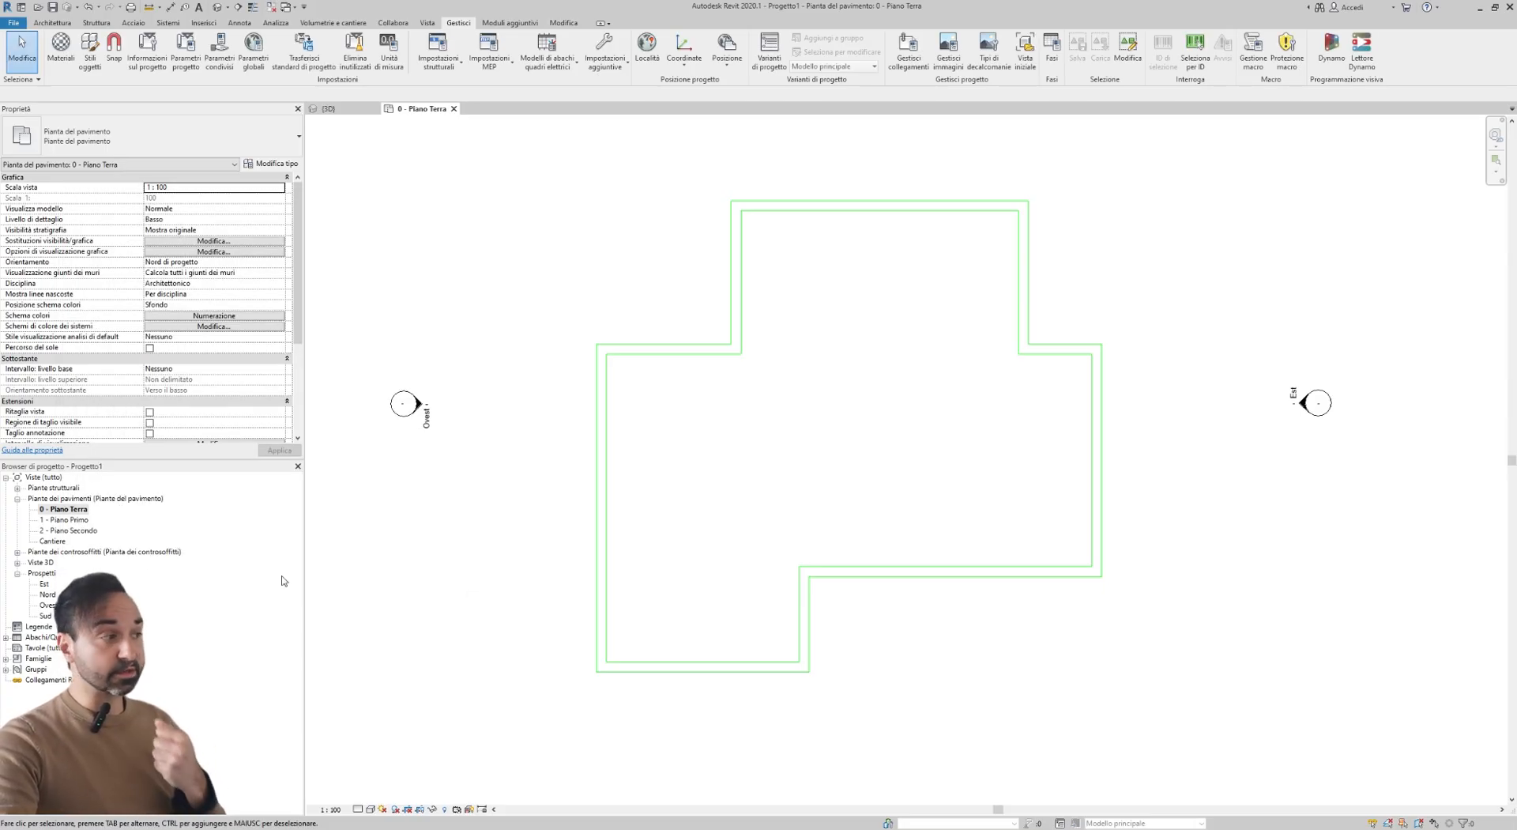
- Inspect the wall line colour in the 1 - Piano Primo floor plan and in the default 3D view
double_click(79, 520)
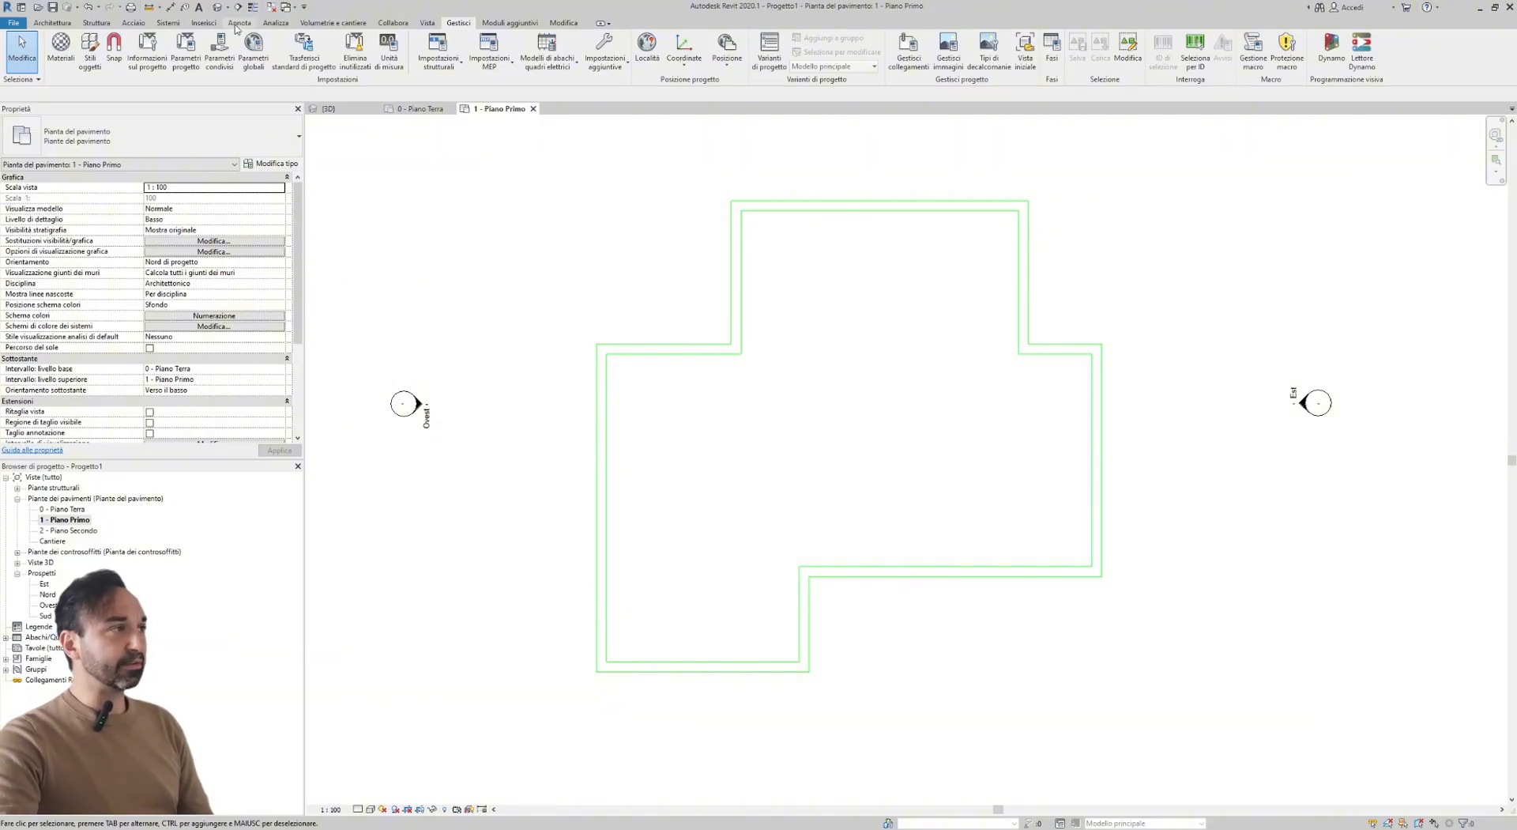
left_click(215, 11)
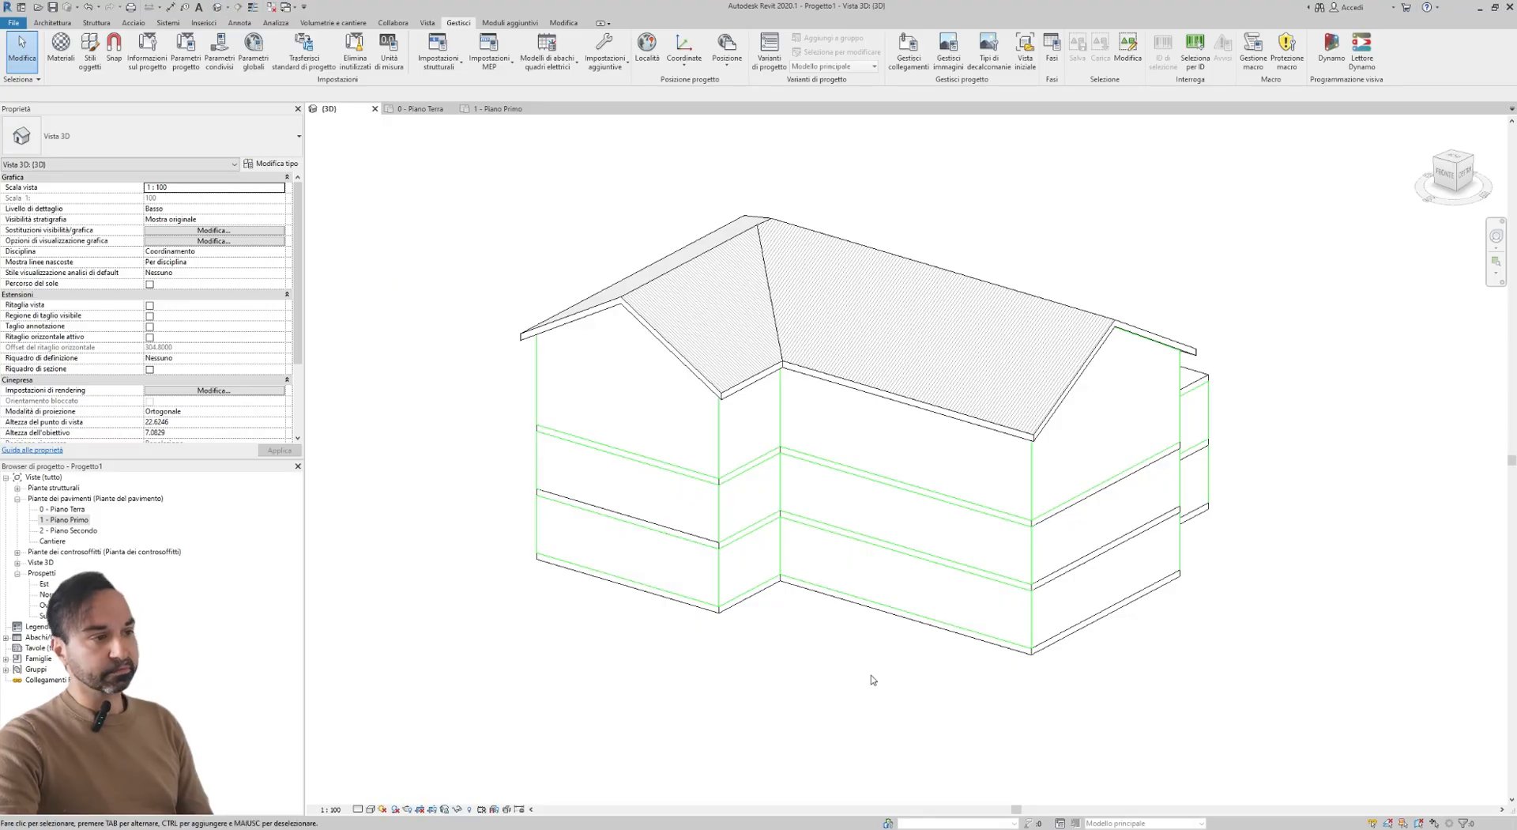
middle_click_drag(872, 581, 754, 545, "shift")
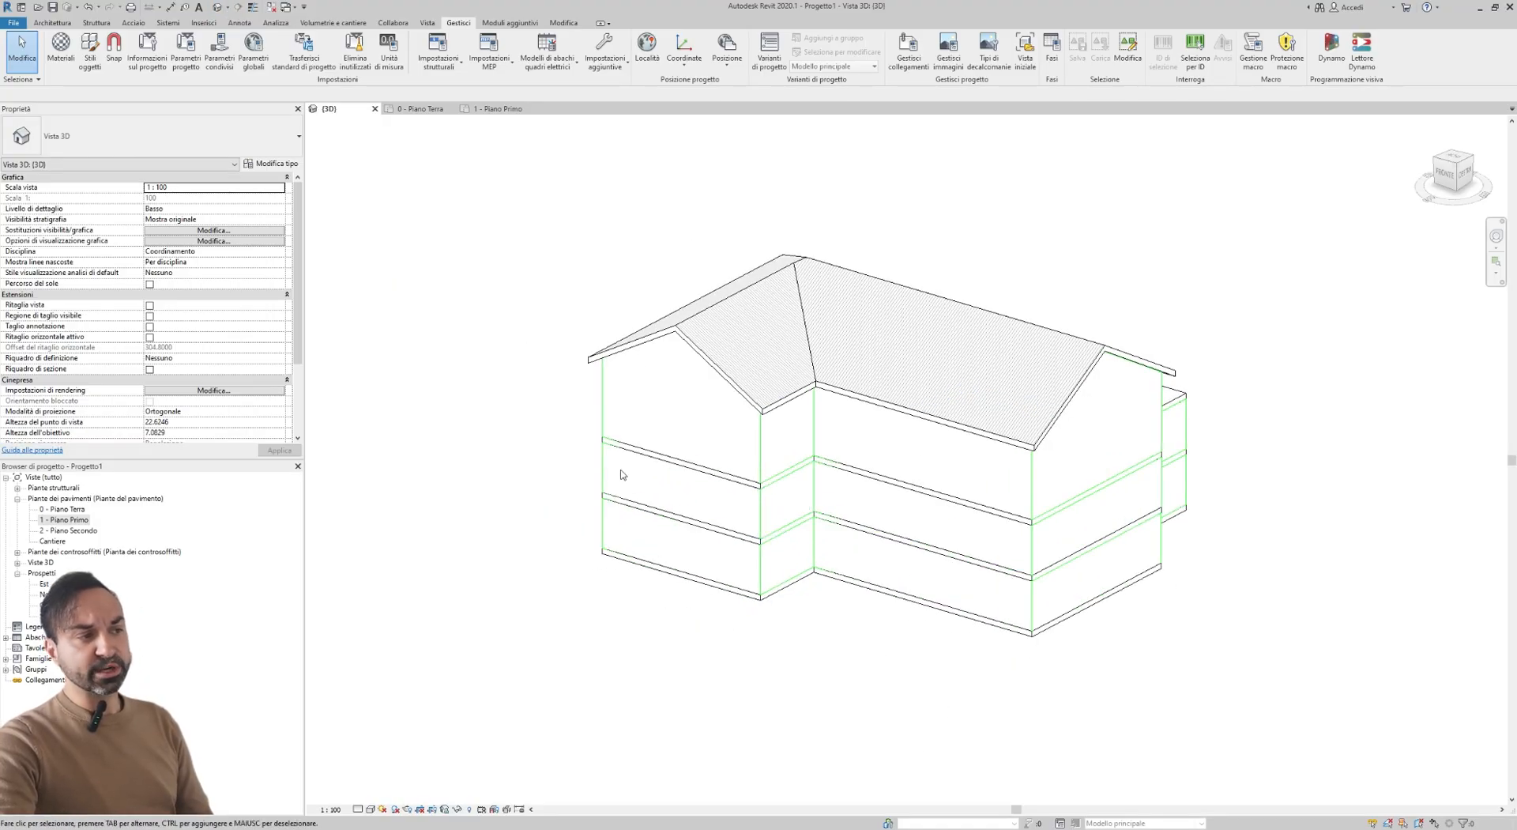
middle_click_drag(619, 471, 608, 391, "shift")
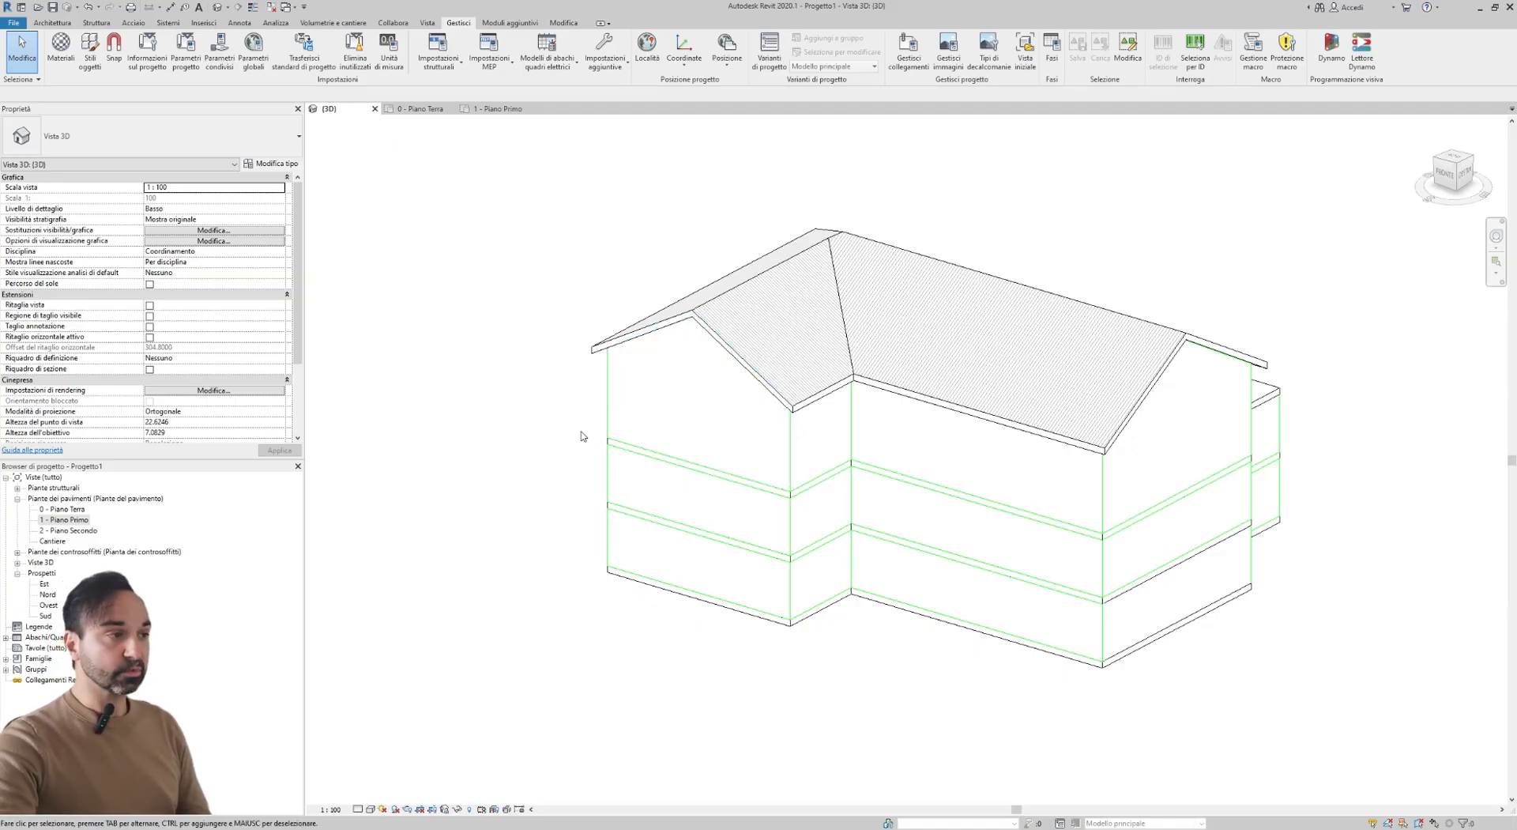
- Set the projection line weight of the Muri category to 7 in the object styles, apply it and close the settings
left_click(89, 49)
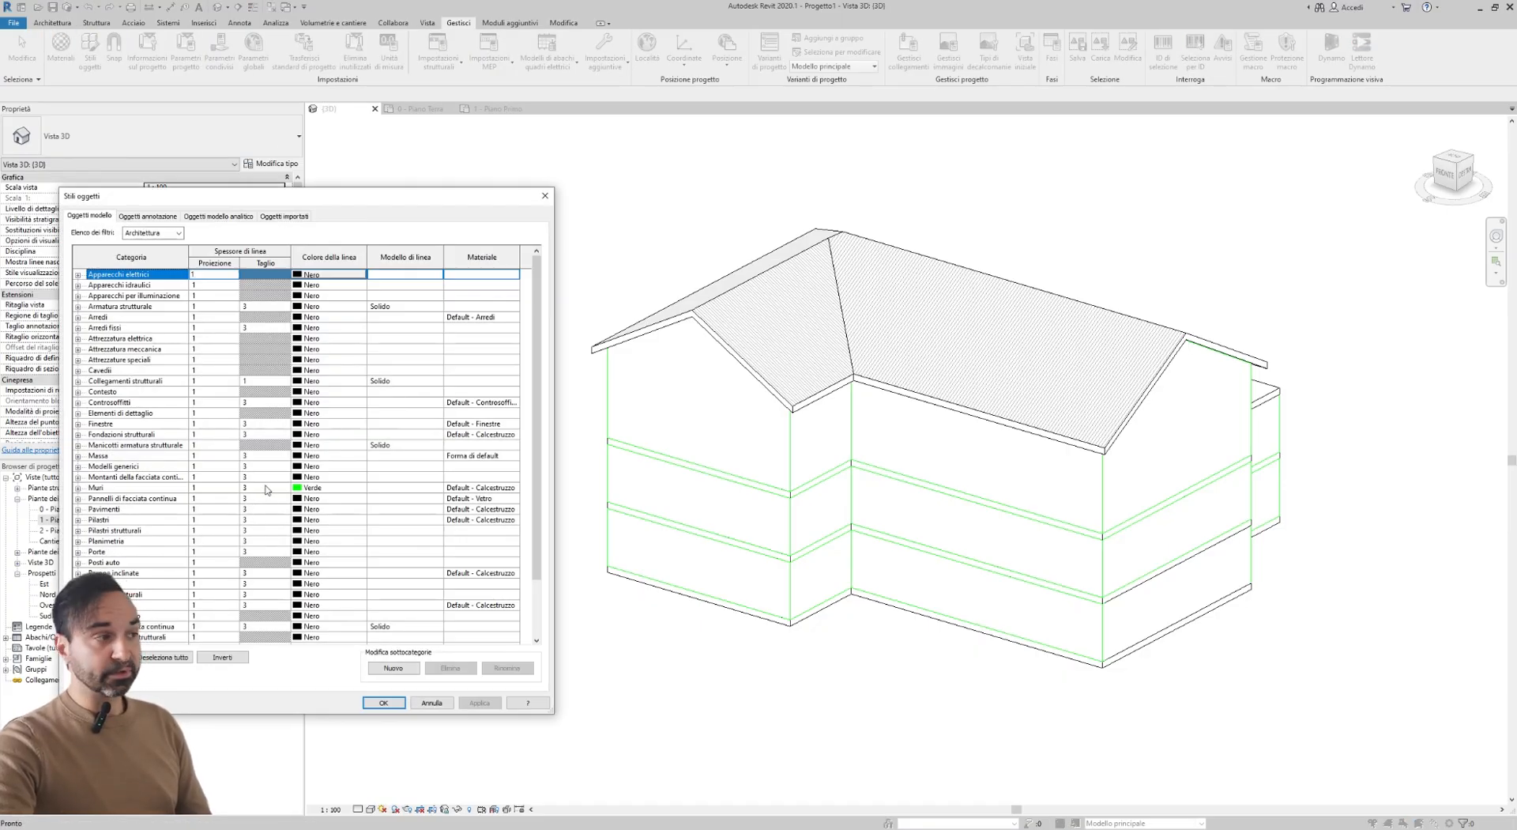
left_click(265, 489)
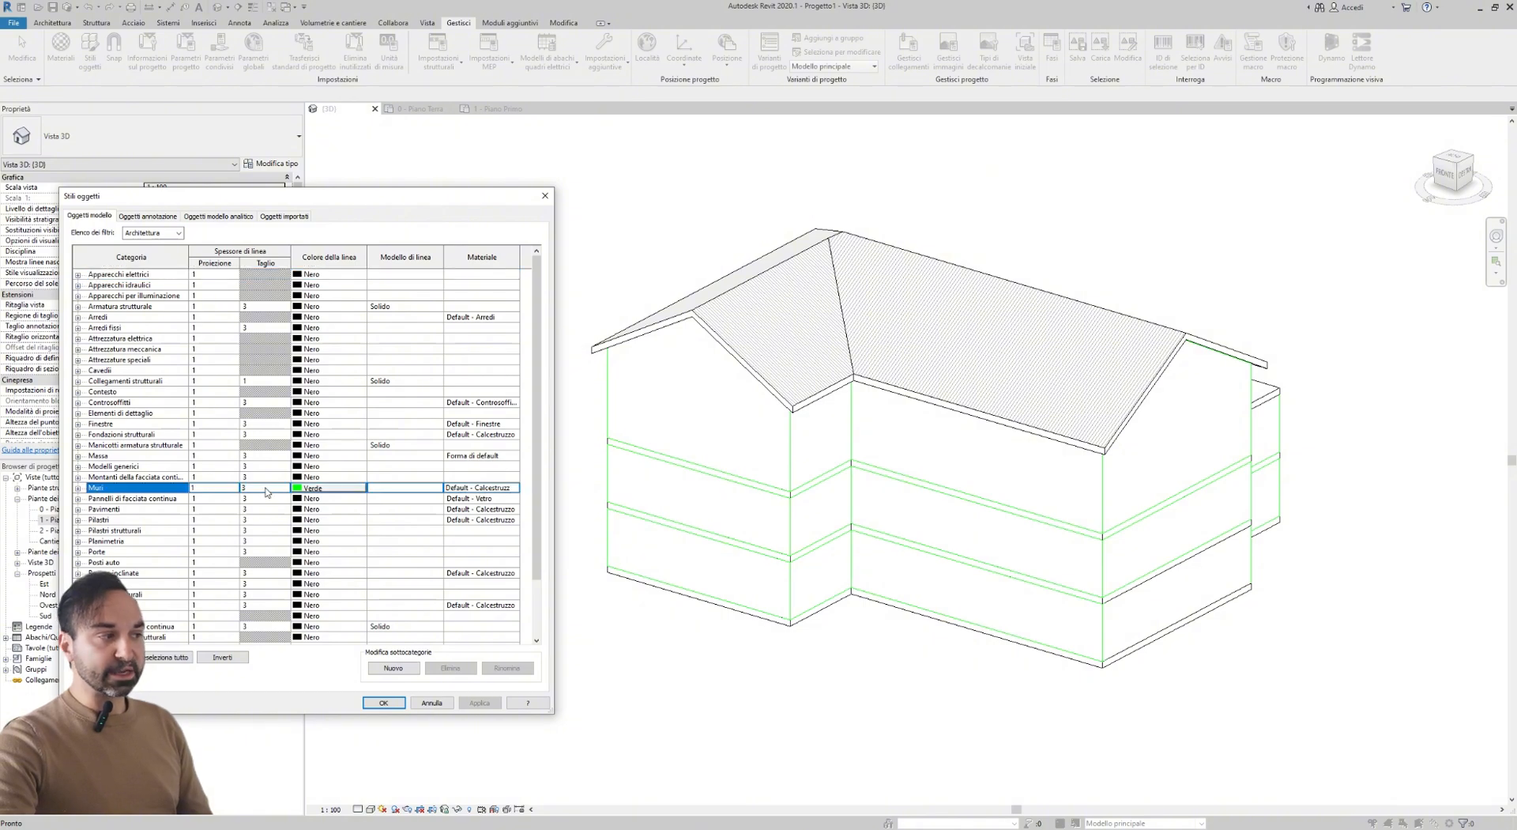
left_click(234, 491)
left_click(233, 488)
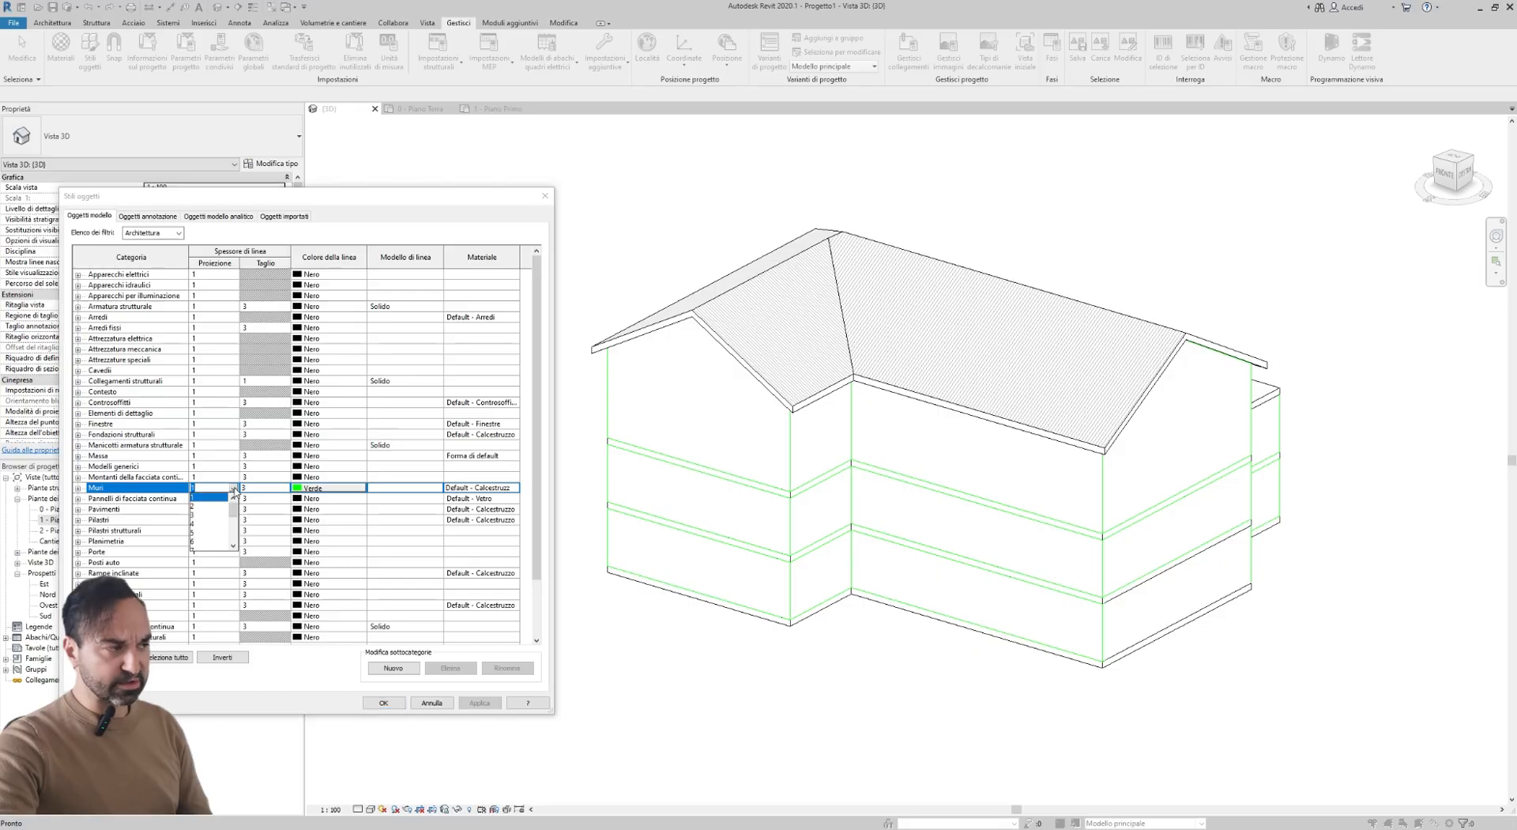
scroll(185, 537, "down", 1)
left_click(231, 480)
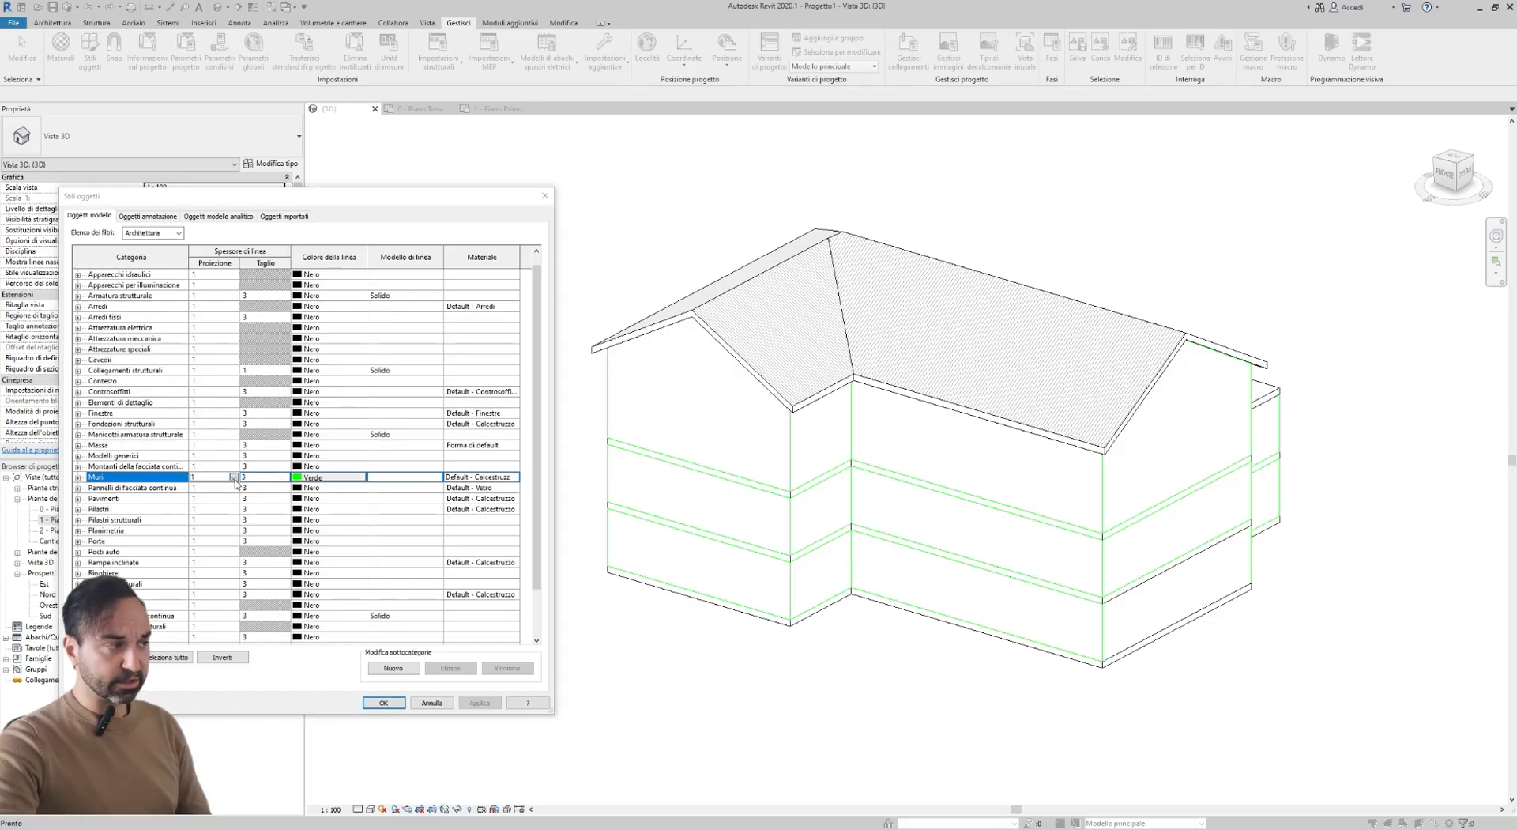
left_click(202, 537)
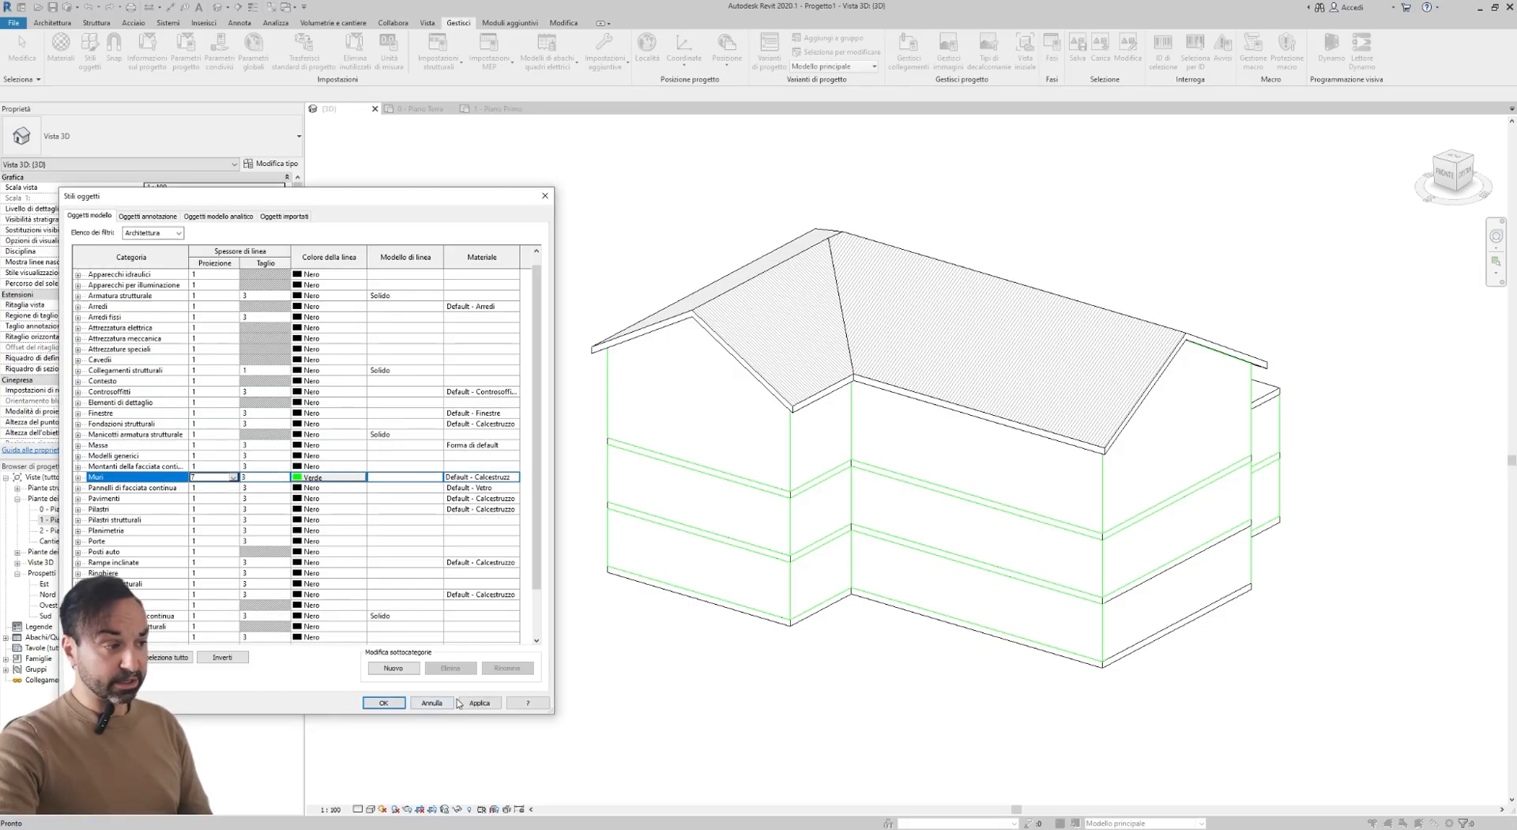
left_click(479, 703)
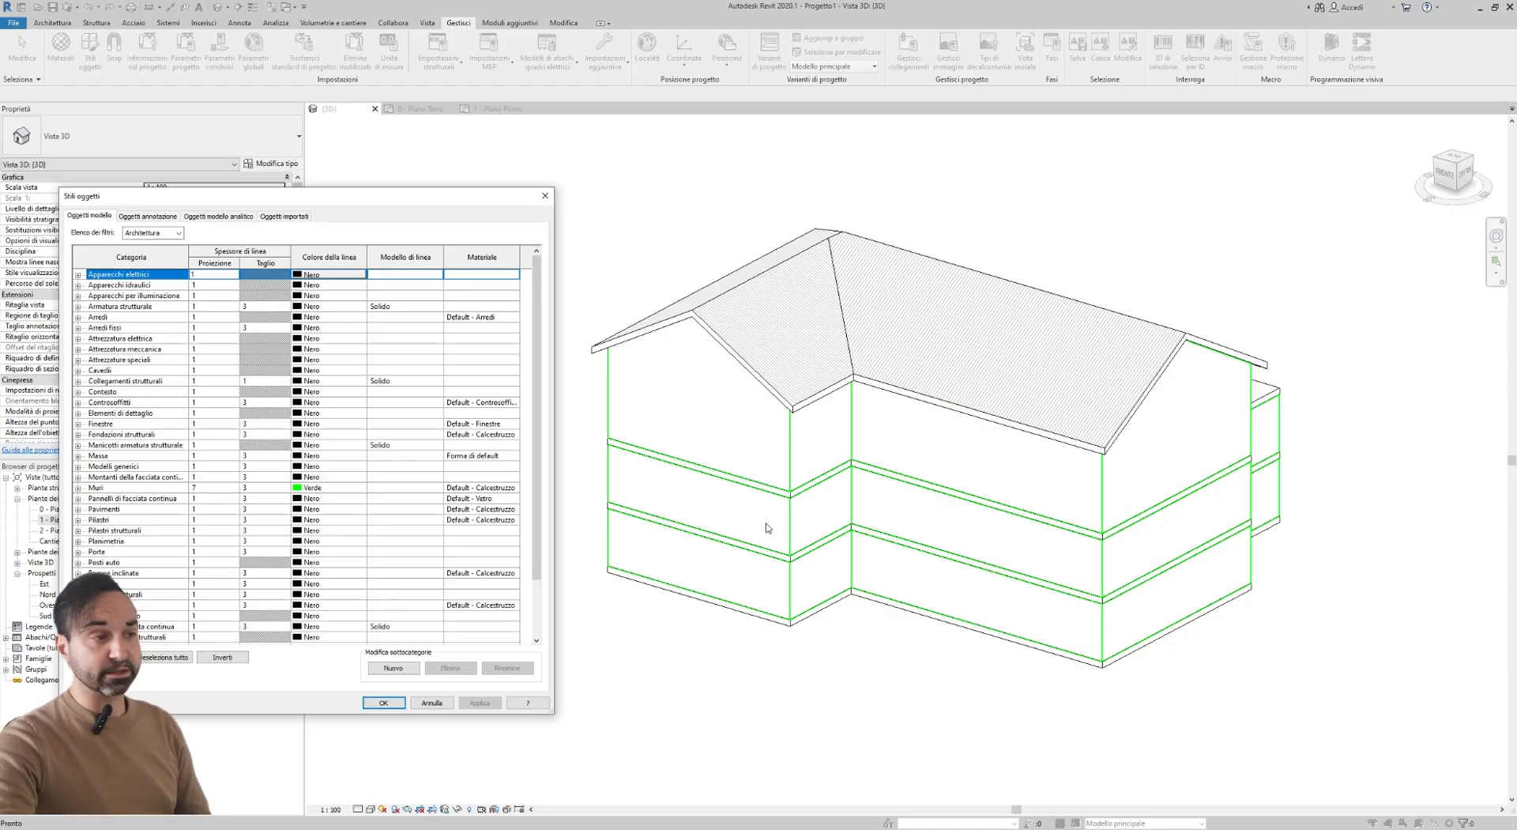
left_click(383, 703)
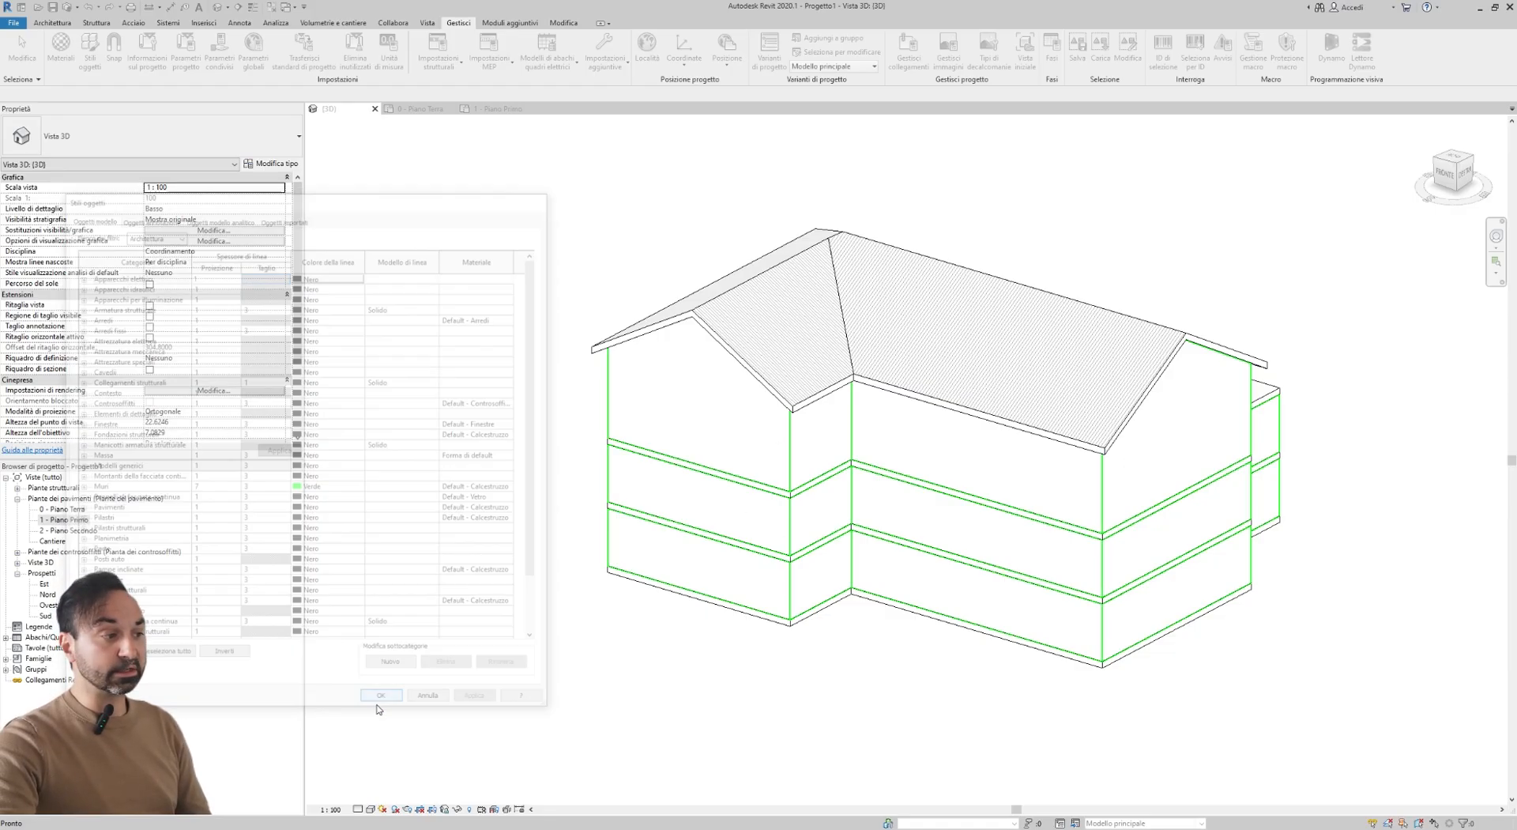
- Open the visibility/graphics overrides for the 1 - Piano Primo floor plan
double_click(70, 520)
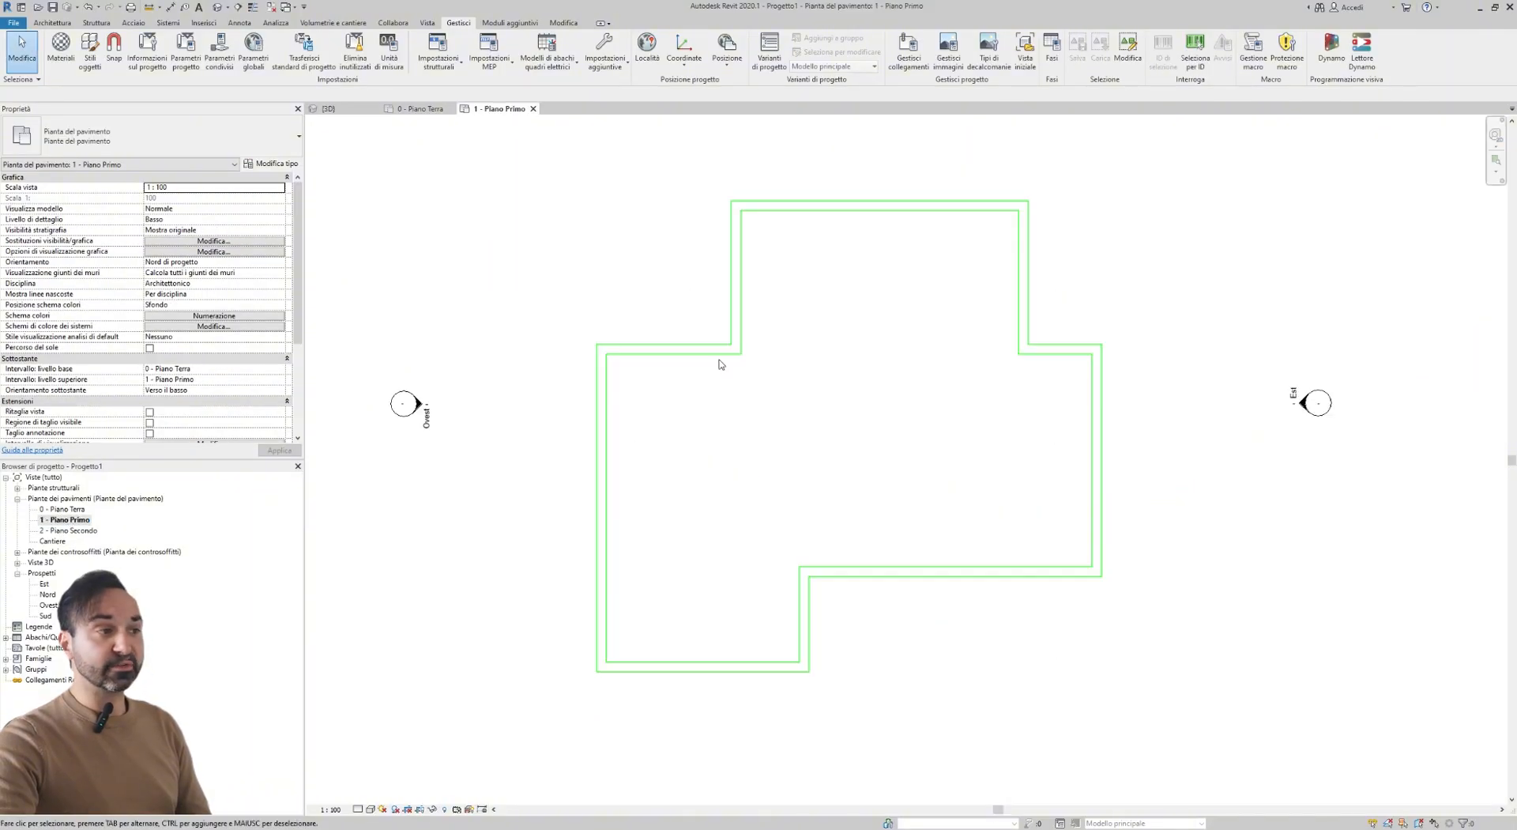
scroll(647, 452, "down", 5)
scroll(575, 442, "up", 2)
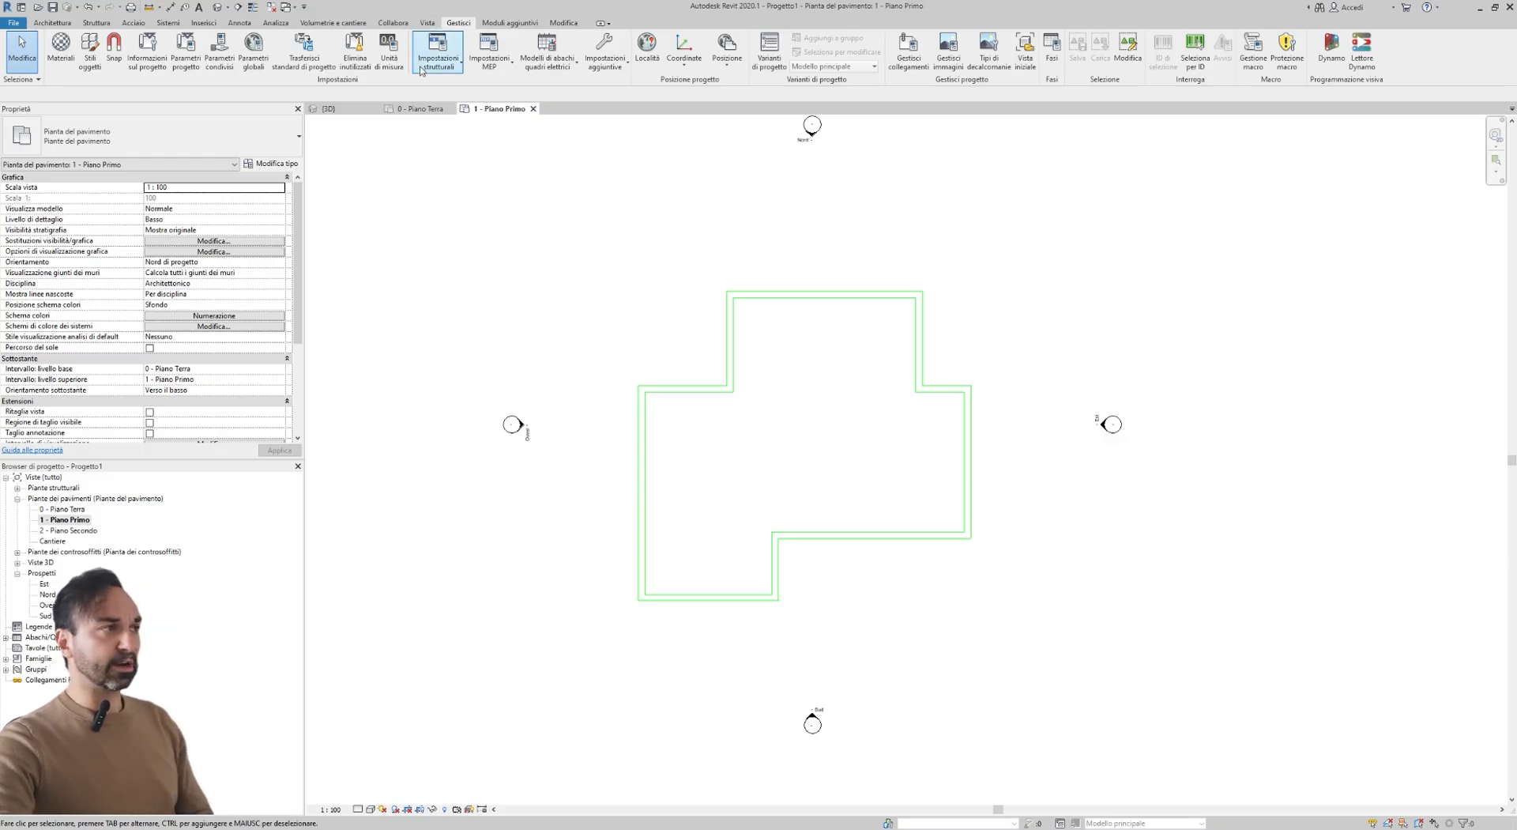
left_click(427, 24)
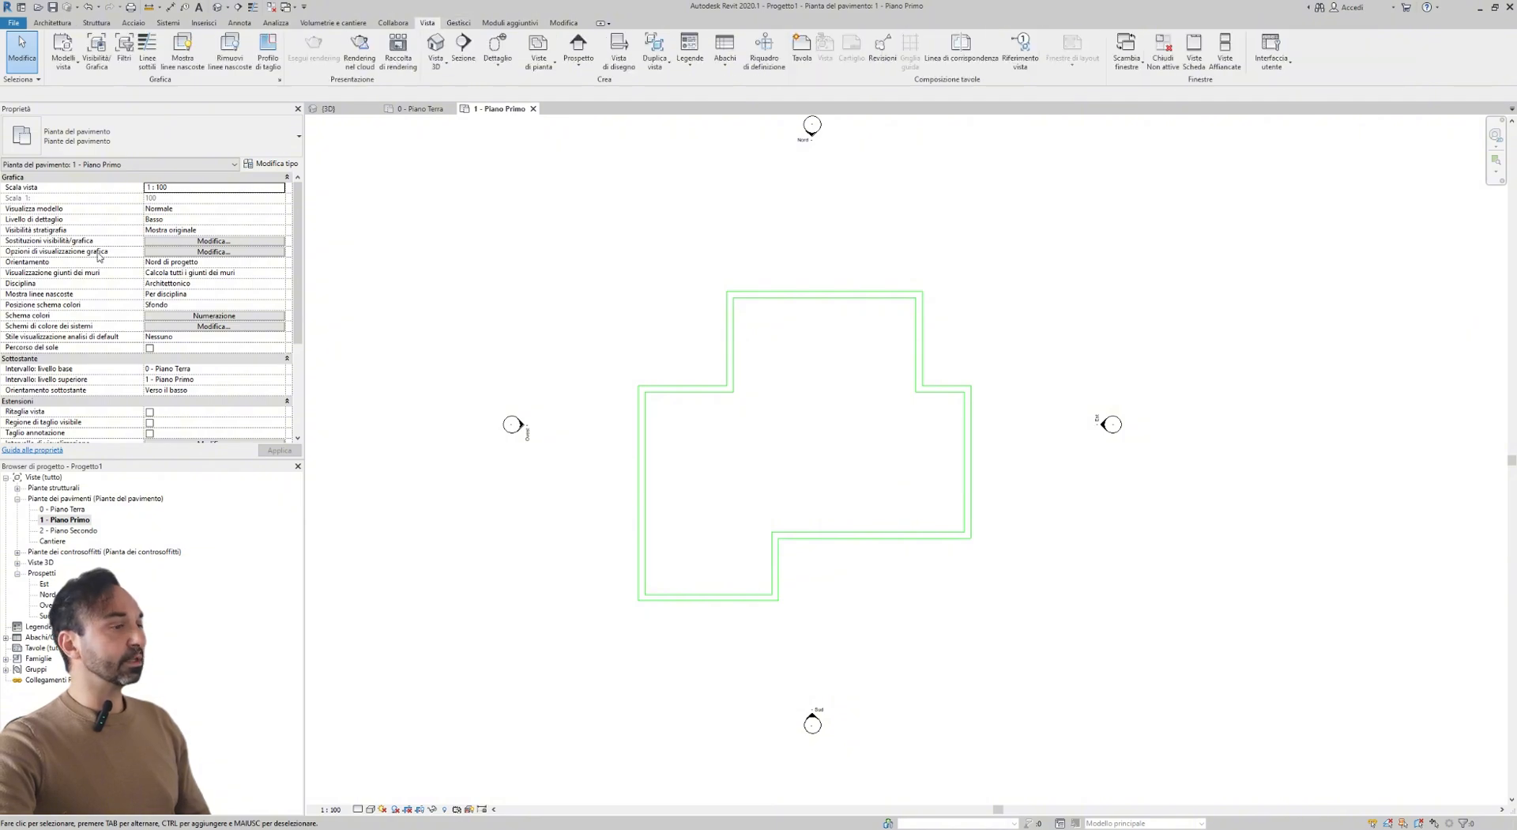
left_click(96, 65)
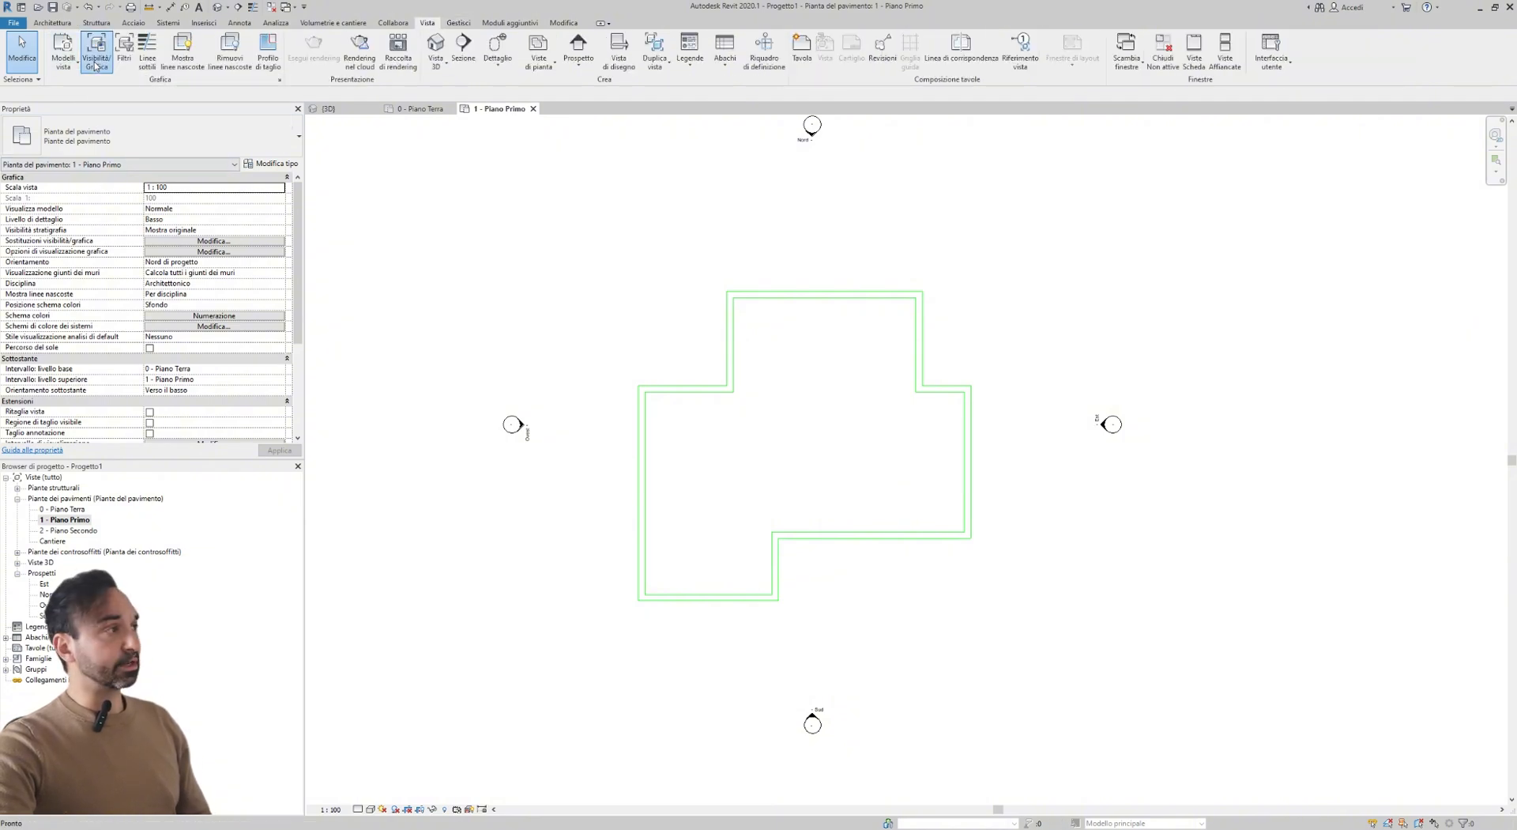
- Enlarge and reposition the visibility/graphics overrides window so the Muri category and its override columns can be read beside the plan
left_click_drag(427, 190, 449, 258)
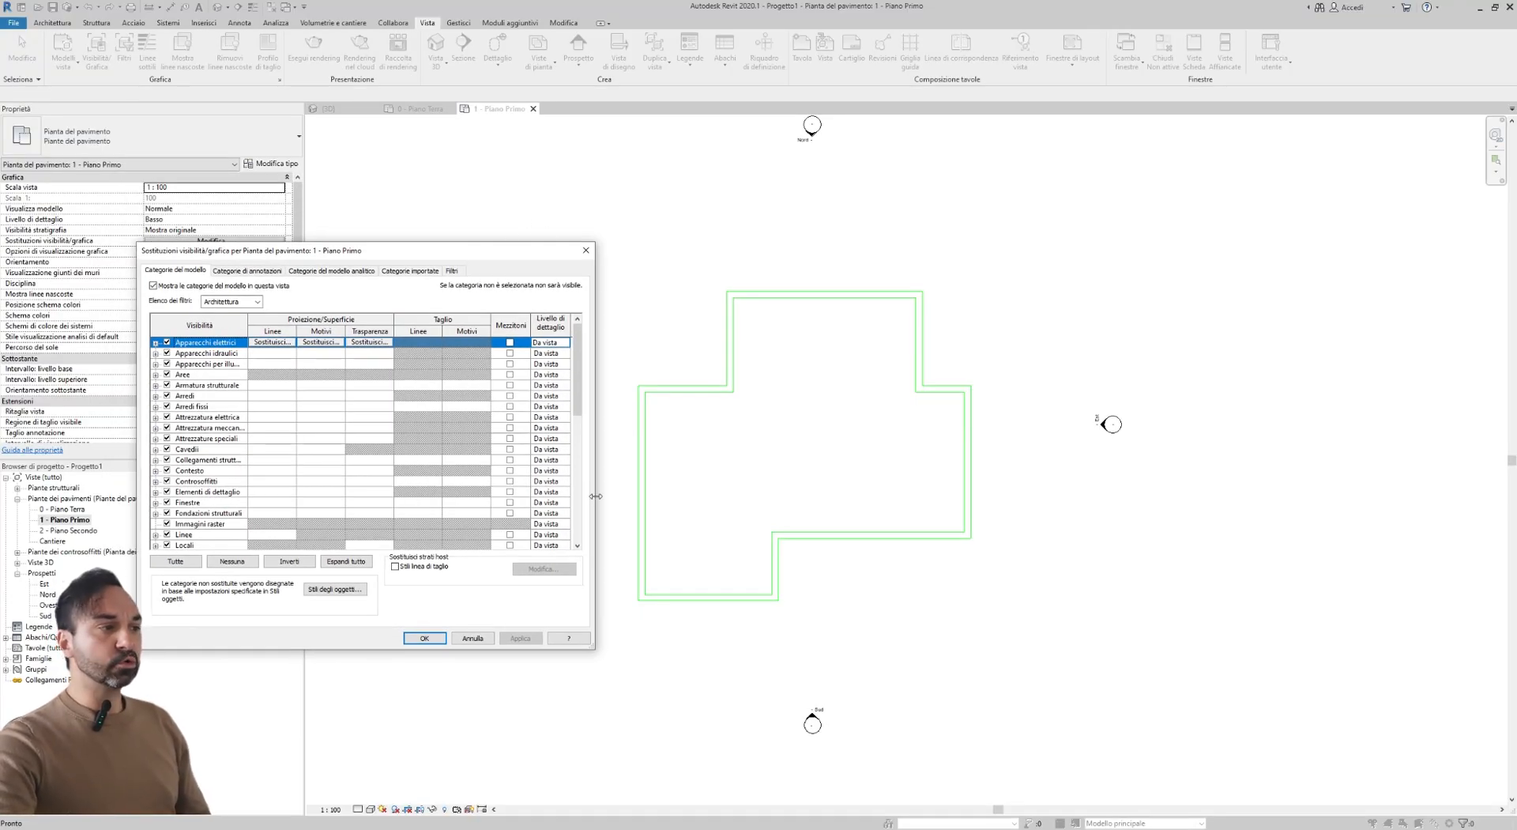
left_click_drag(596, 497, 640, 496)
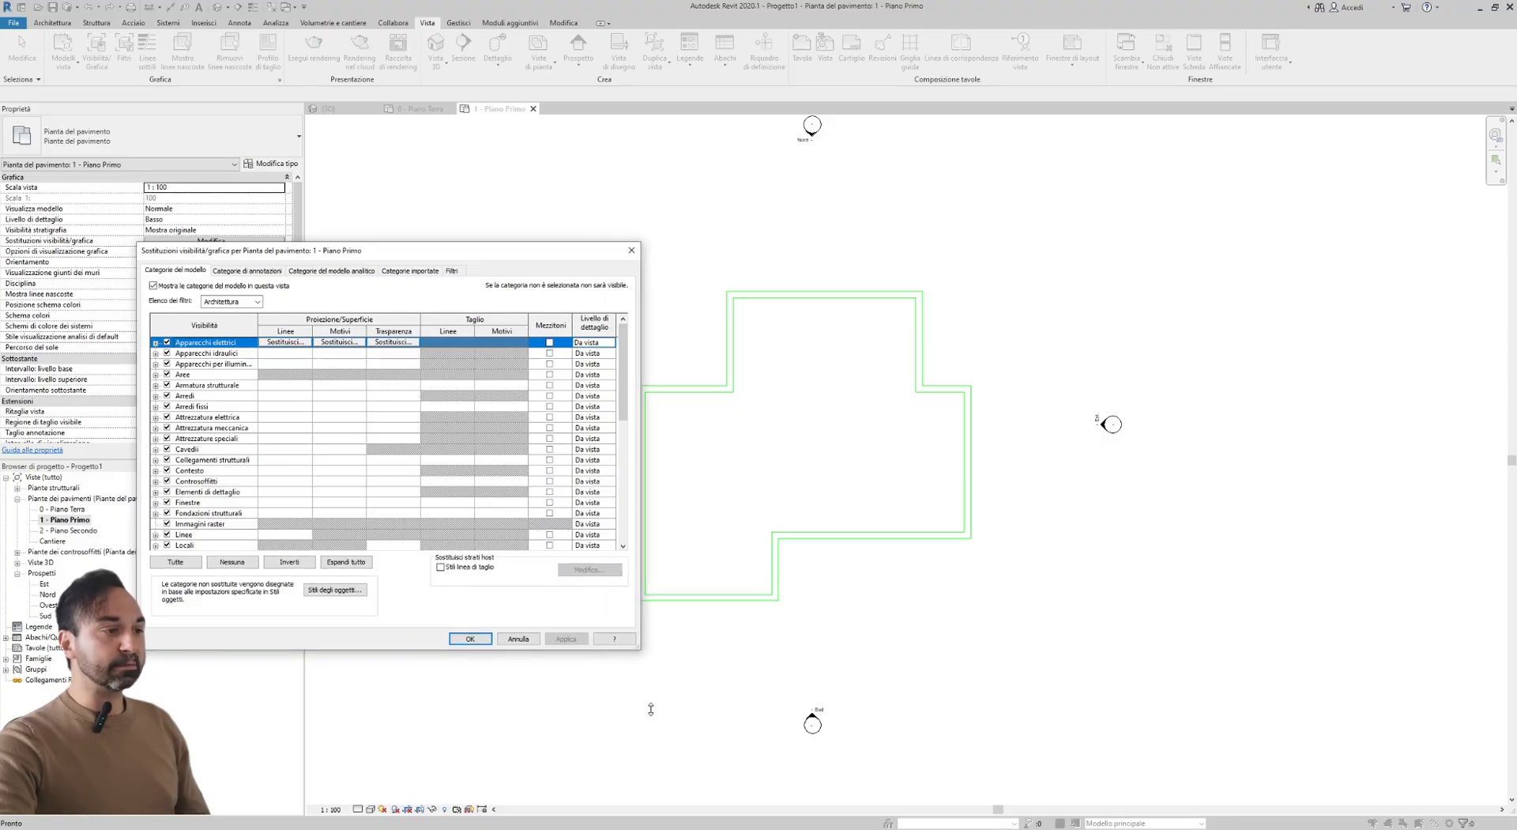
left_click_drag(651, 709, 650, 743)
left_click_drag(563, 258, 484, 201)
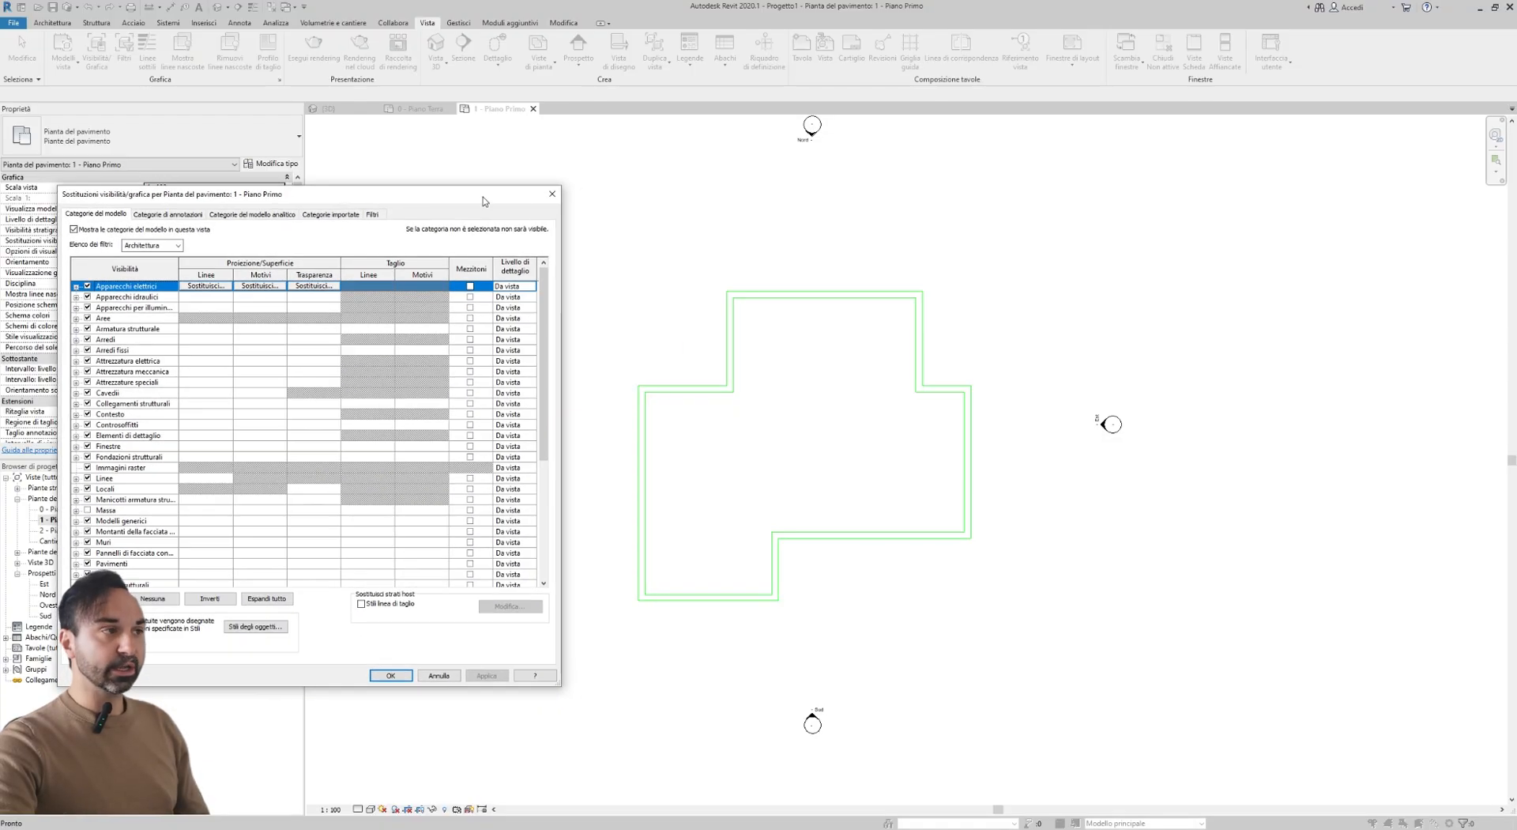
left_click_drag(561, 254, 593, 253)
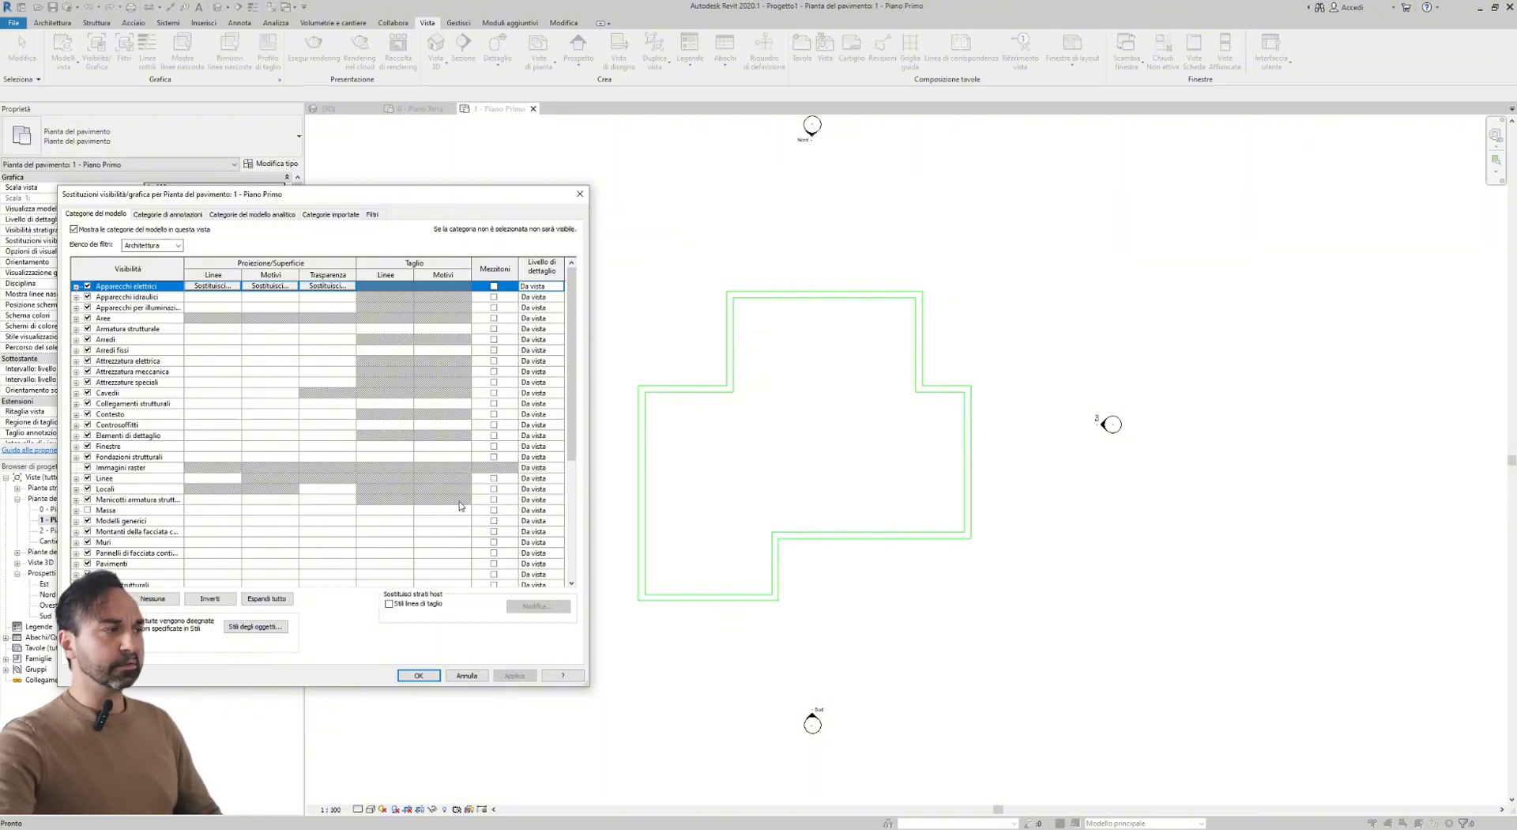
scroll(277, 421, "down", 3)
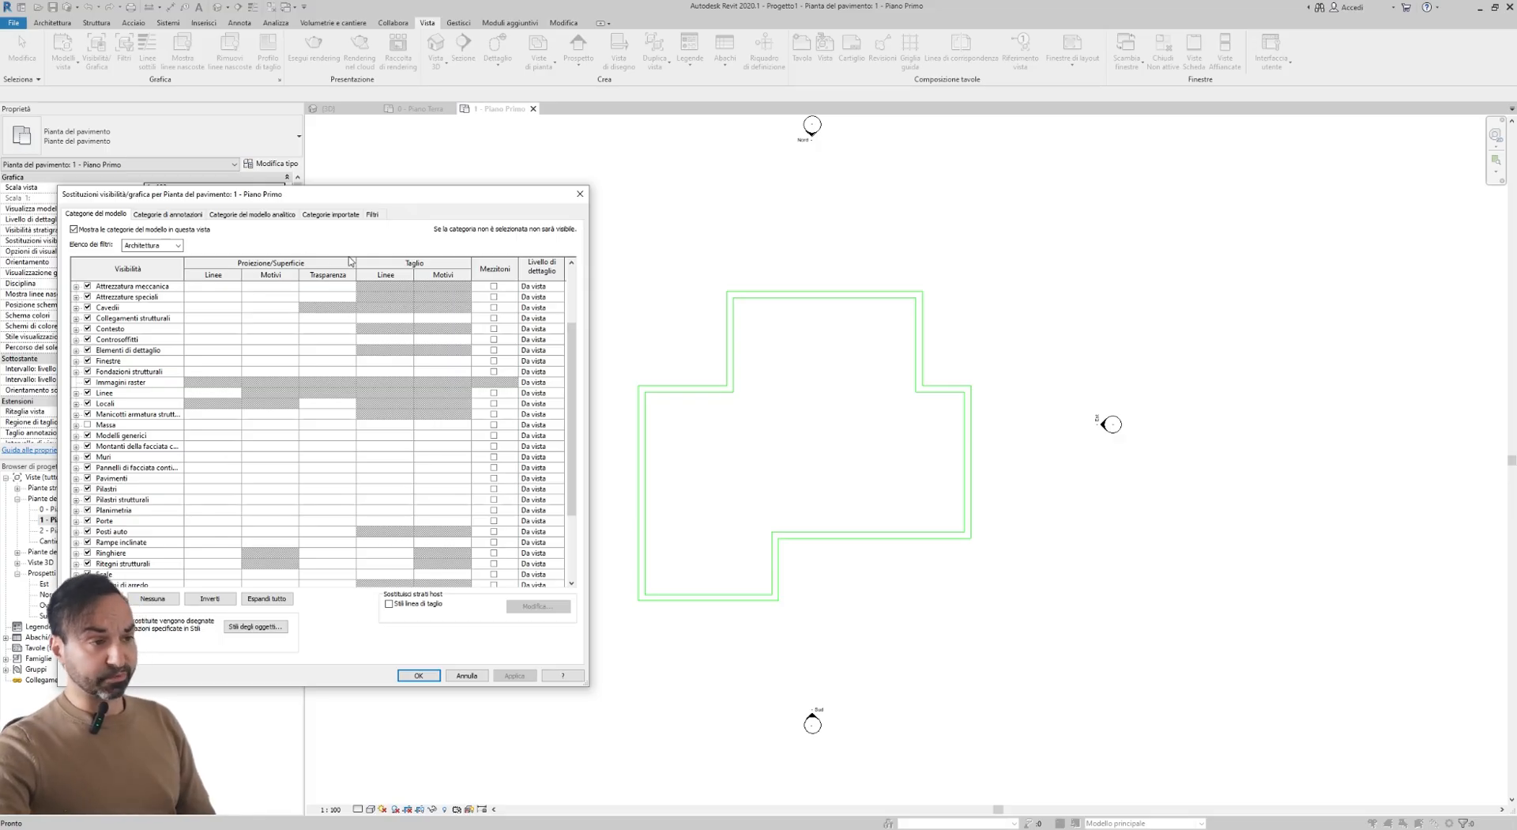
left_click_drag(365, 199, 417, 223)
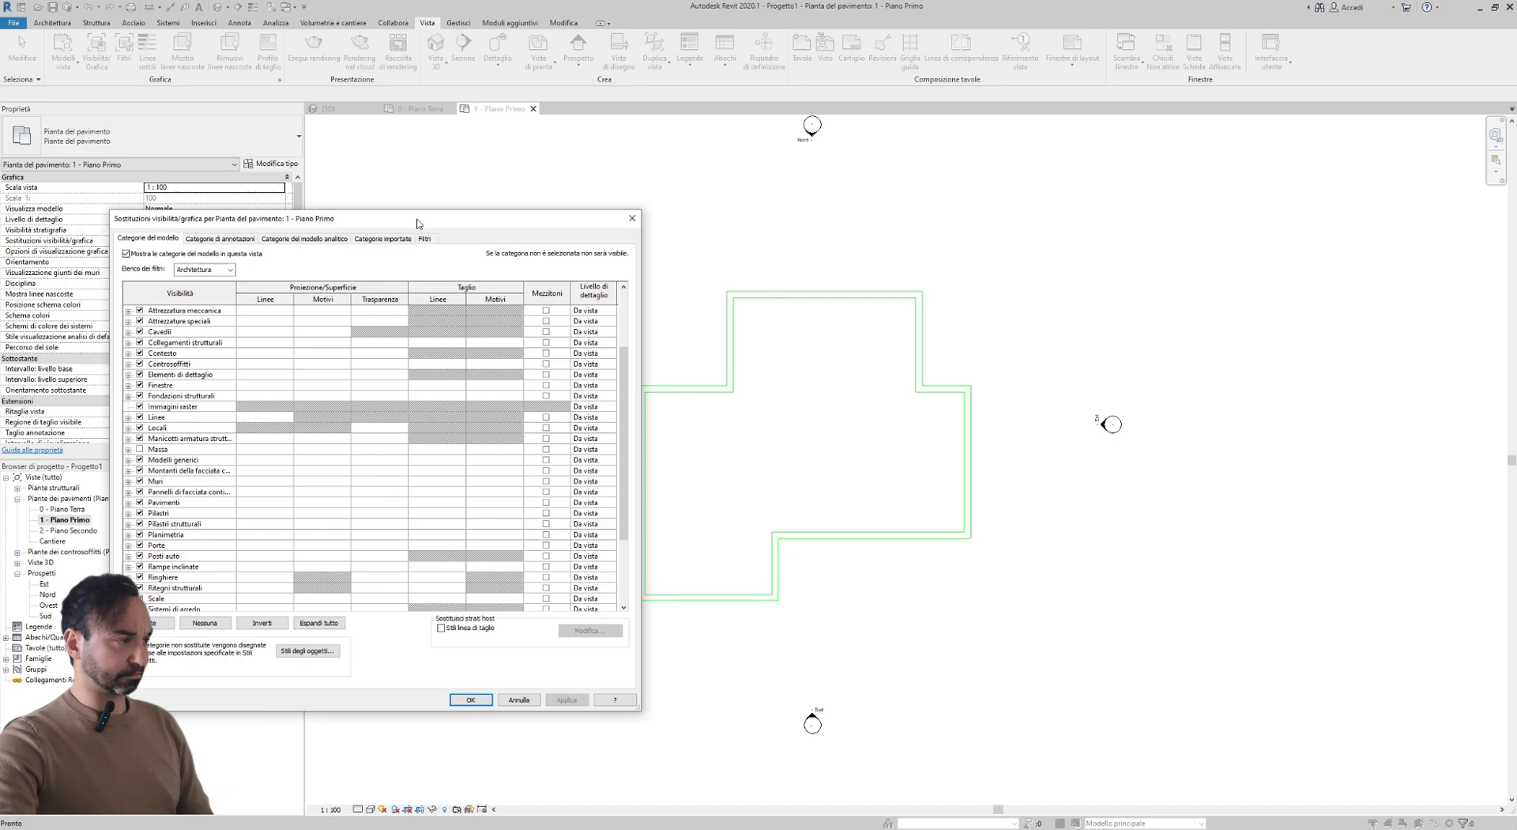
- Override the cut pattern of the Muri category with a solid fill for both foreground and background
left_click(371, 485)
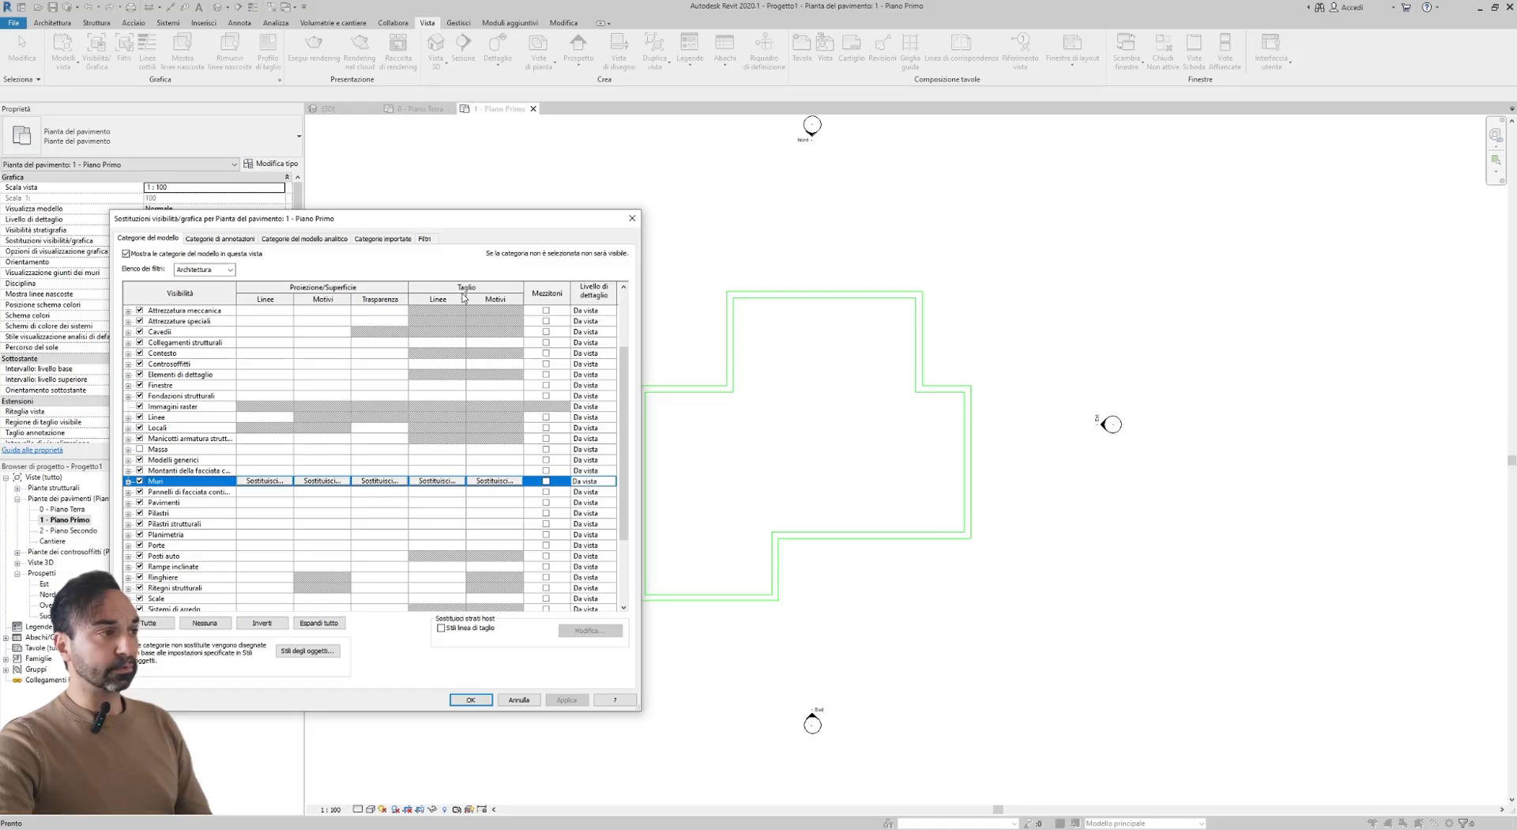
left_click(494, 481)
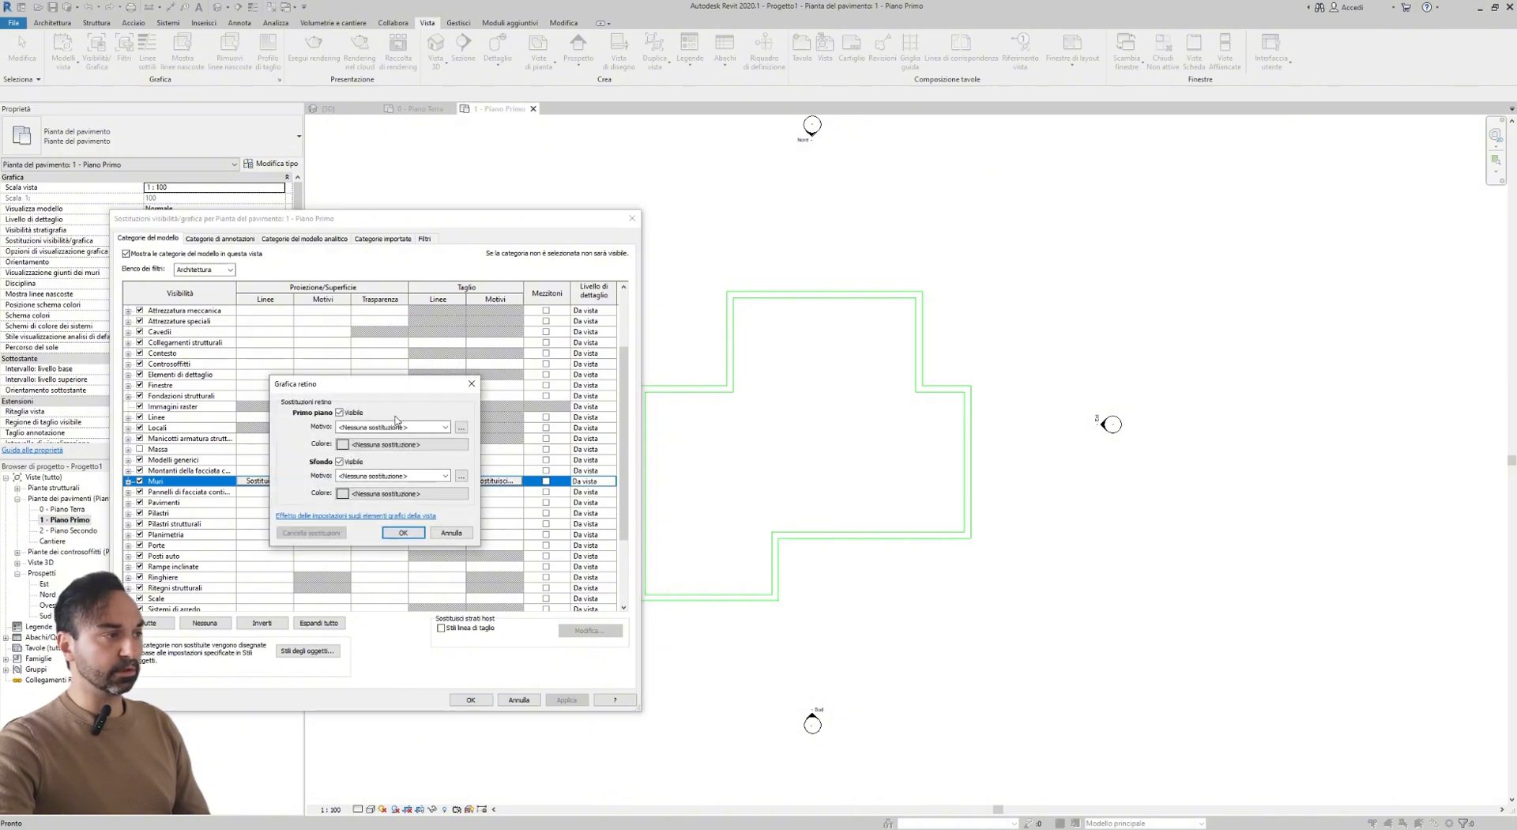
left_click_drag(395, 383, 362, 393)
left_click(348, 437)
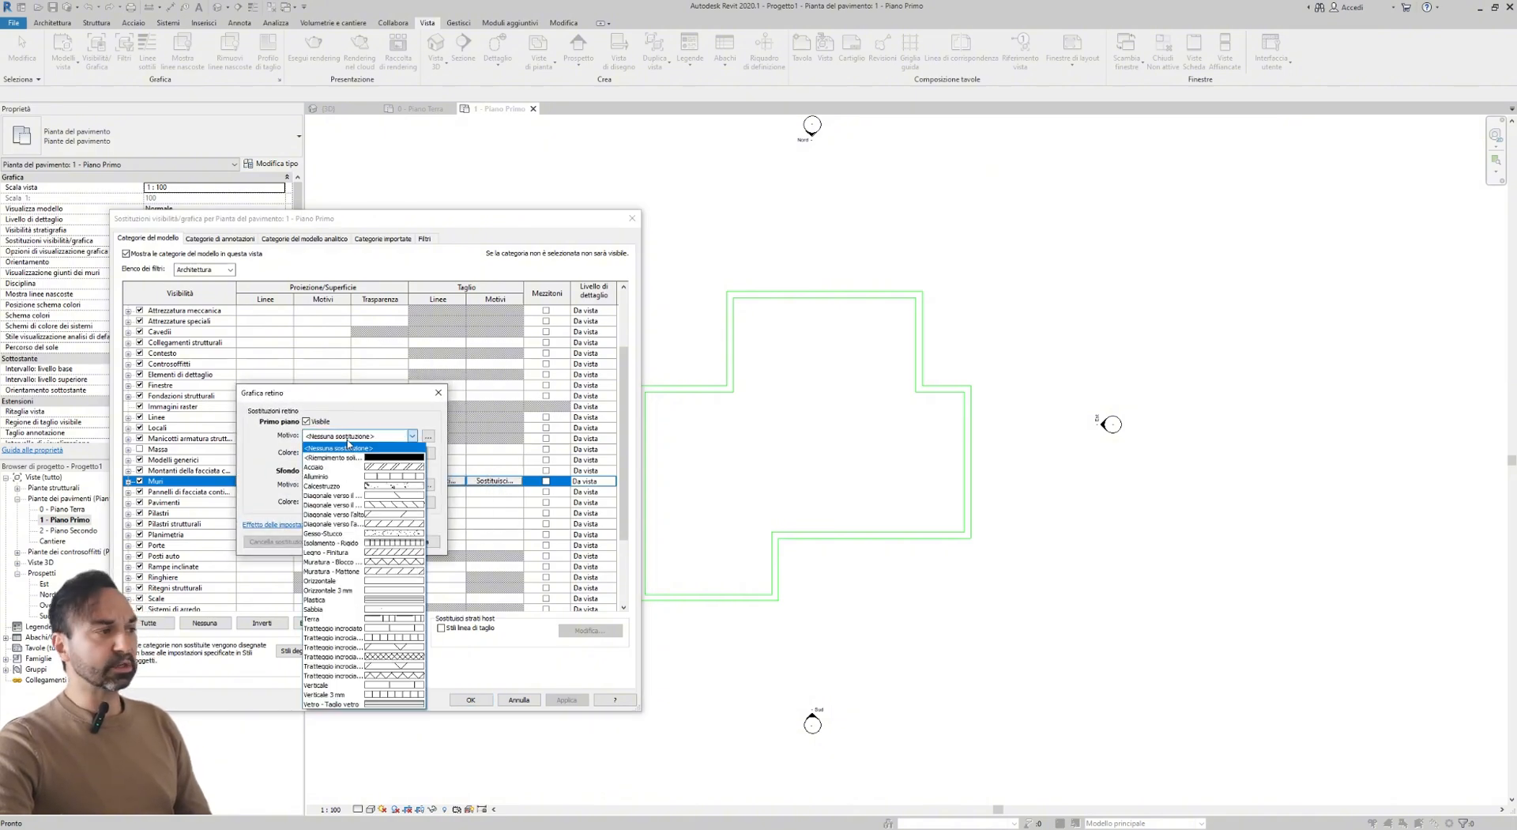
left_click(357, 458)
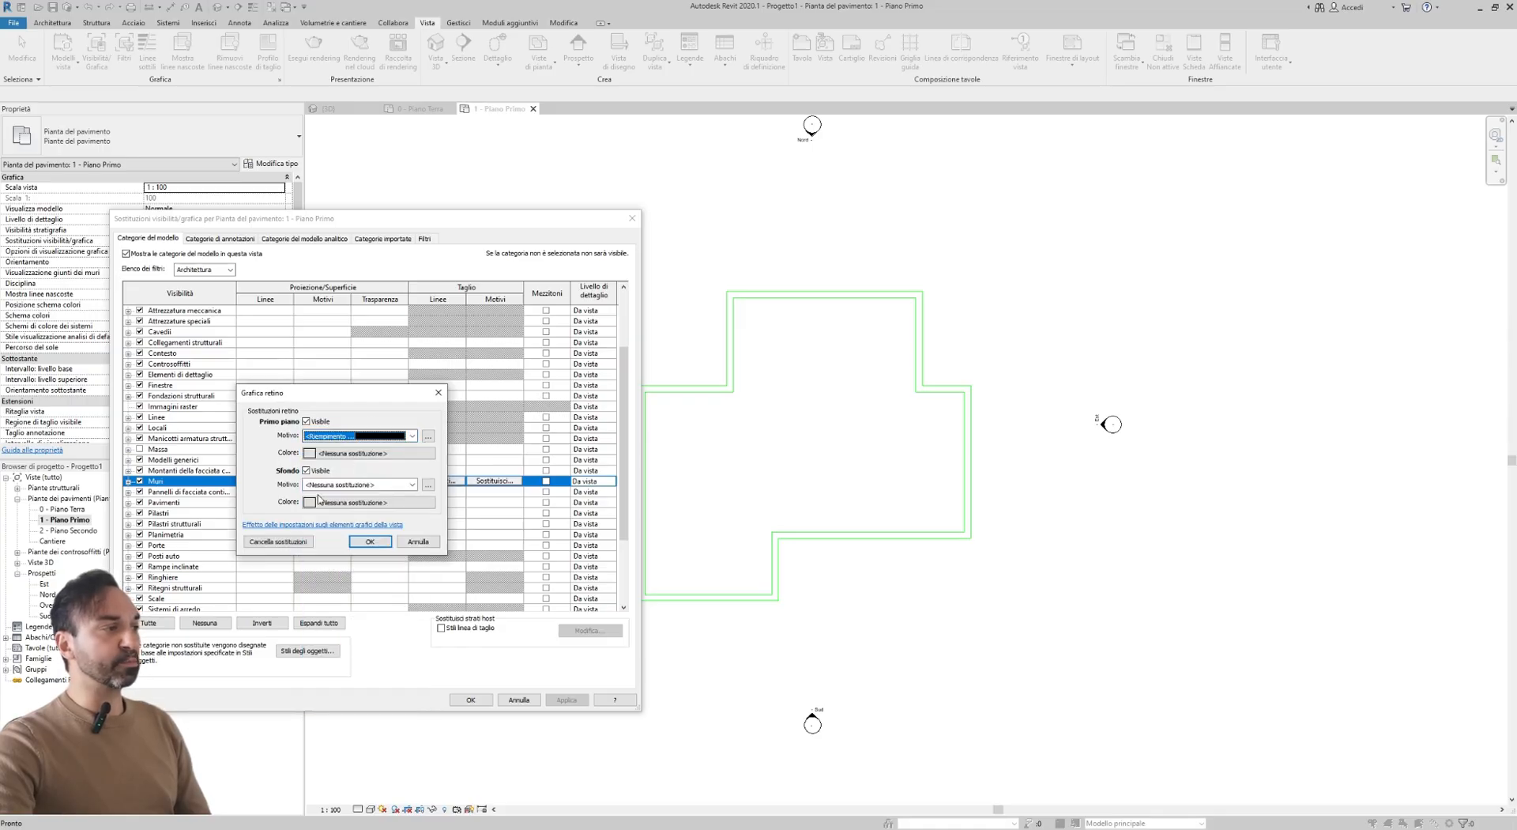
left_click(335, 484)
left_click(334, 488)
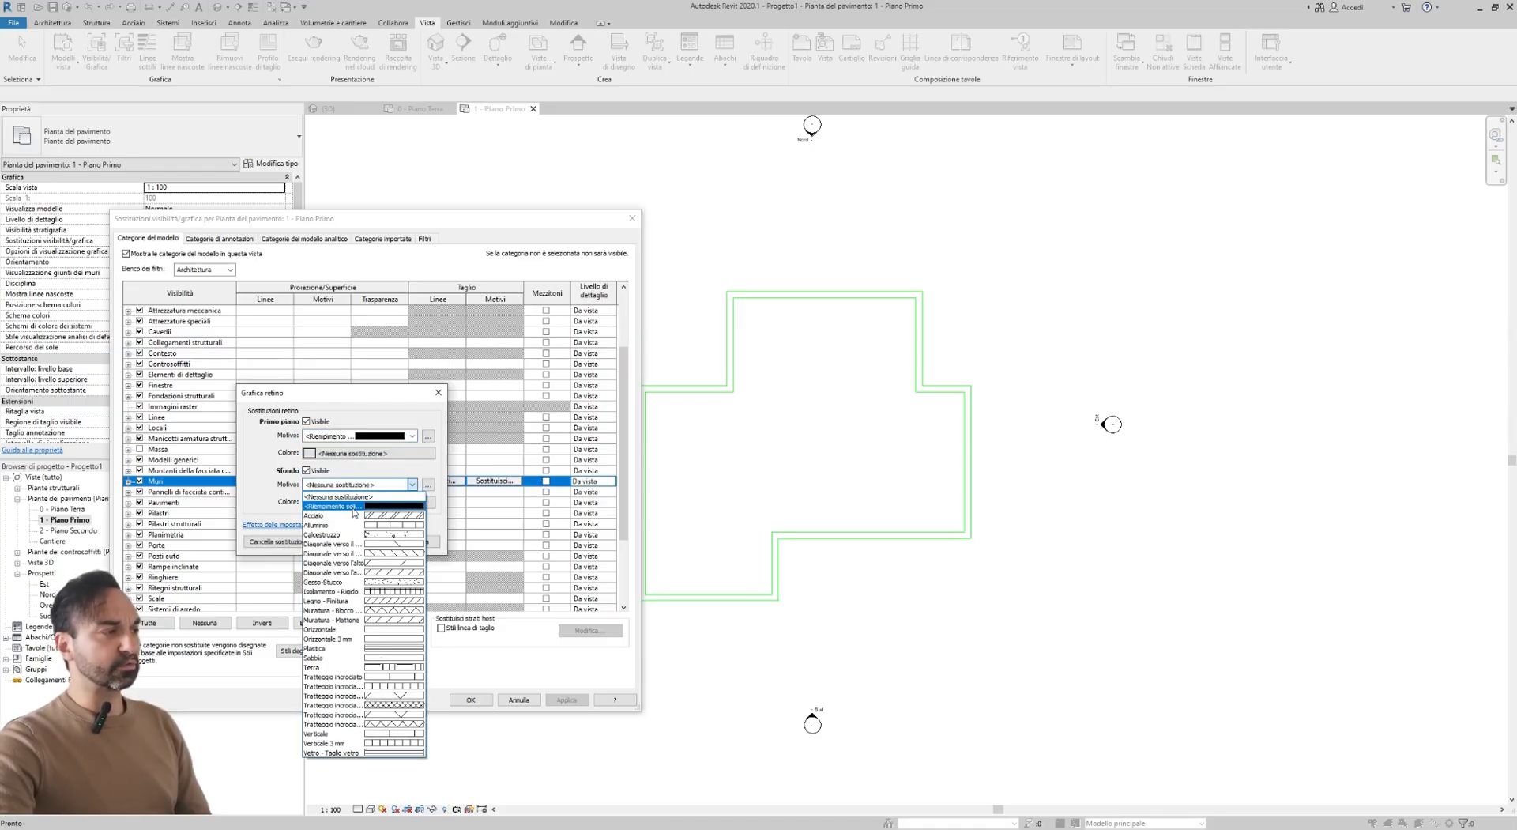
left_click(335, 507)
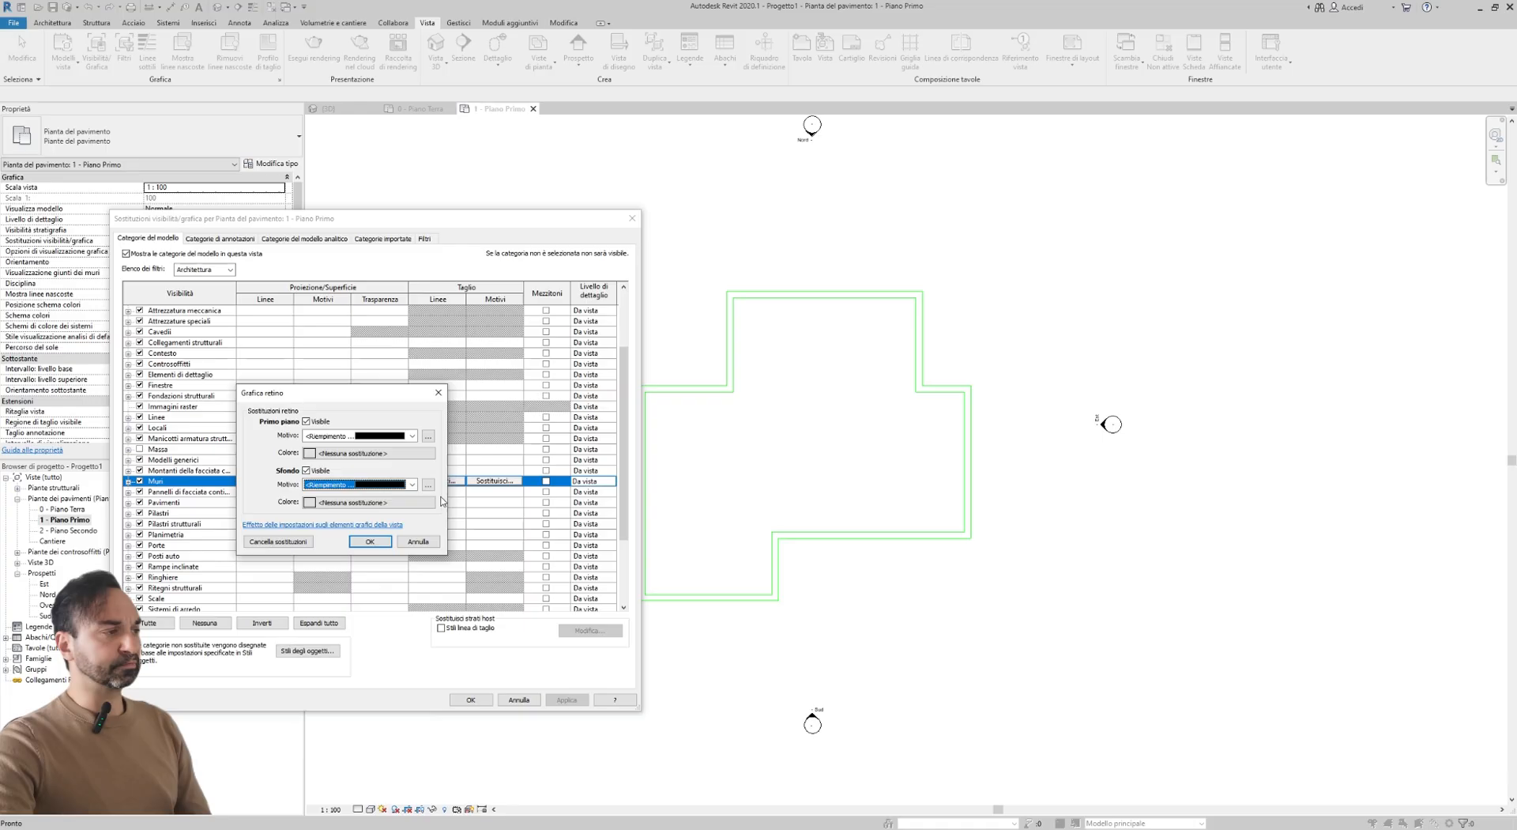
- Set the foreground and background colours of the Muri cut pattern to RGB 128-128-255 and apply the override to the plan
left_click(348, 454)
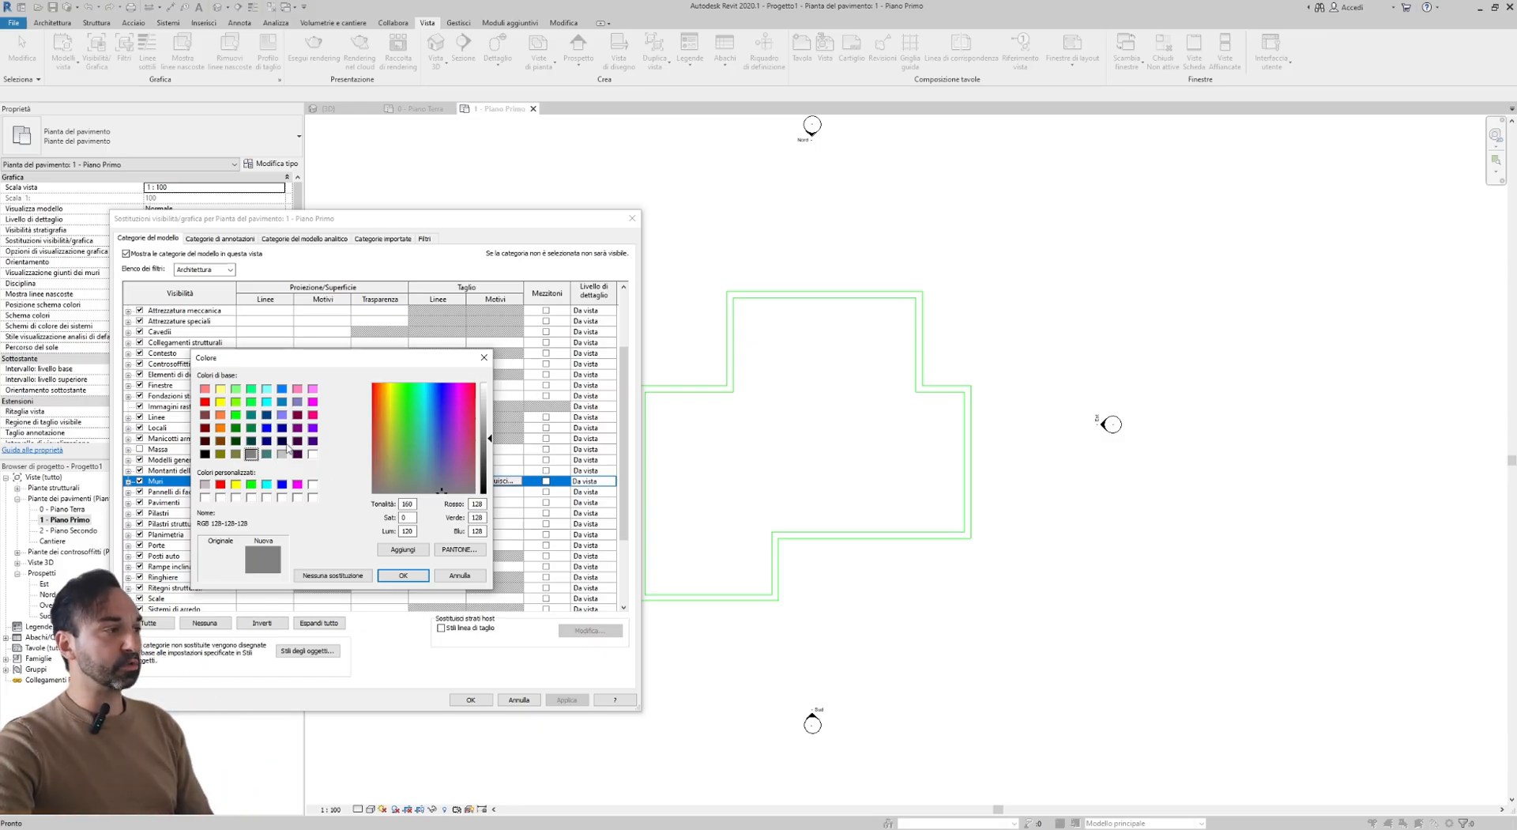
left_click(282, 414)
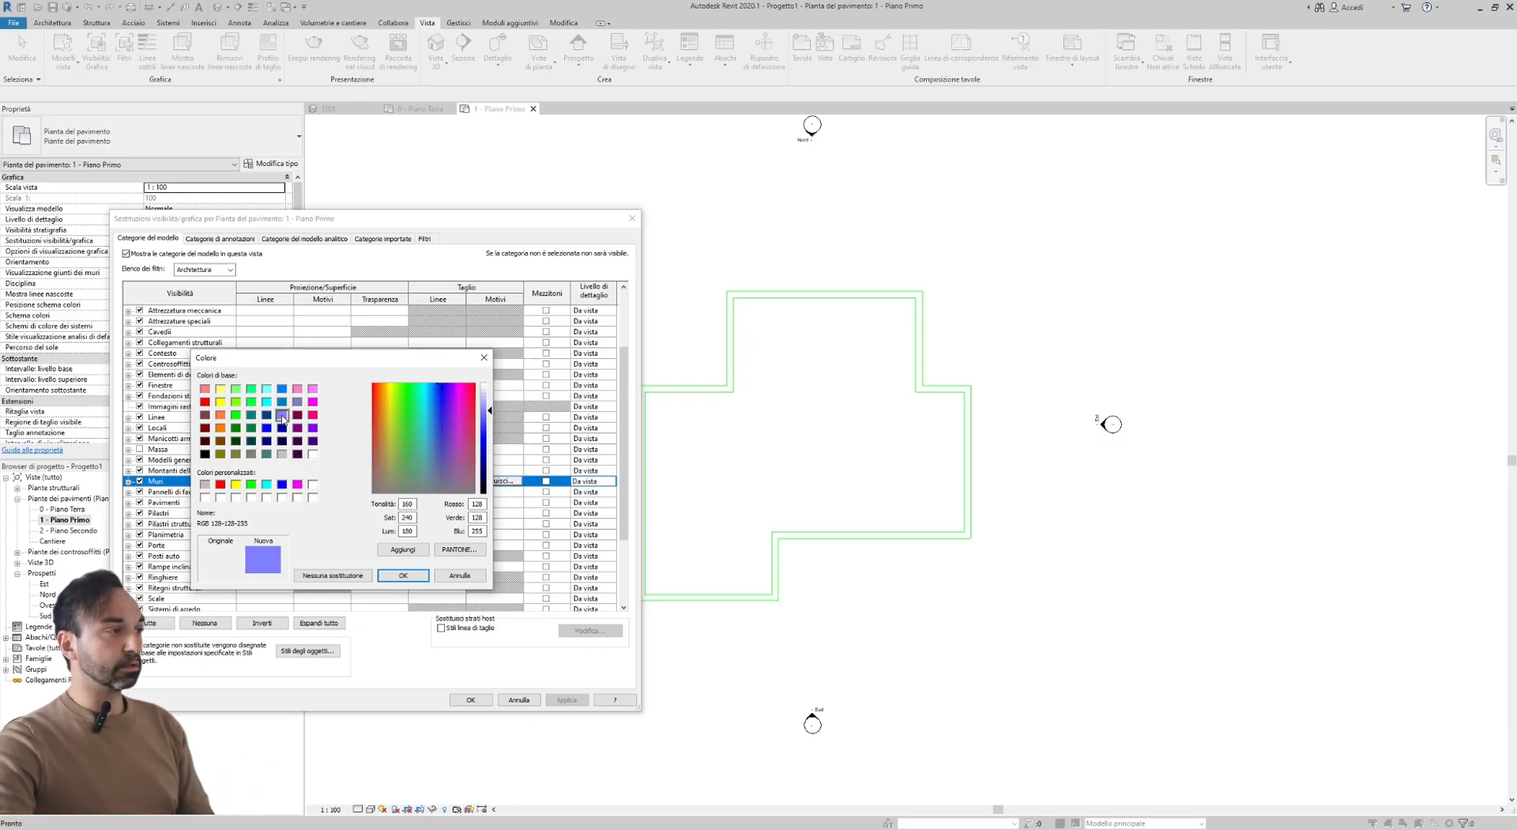
left_click(394, 577)
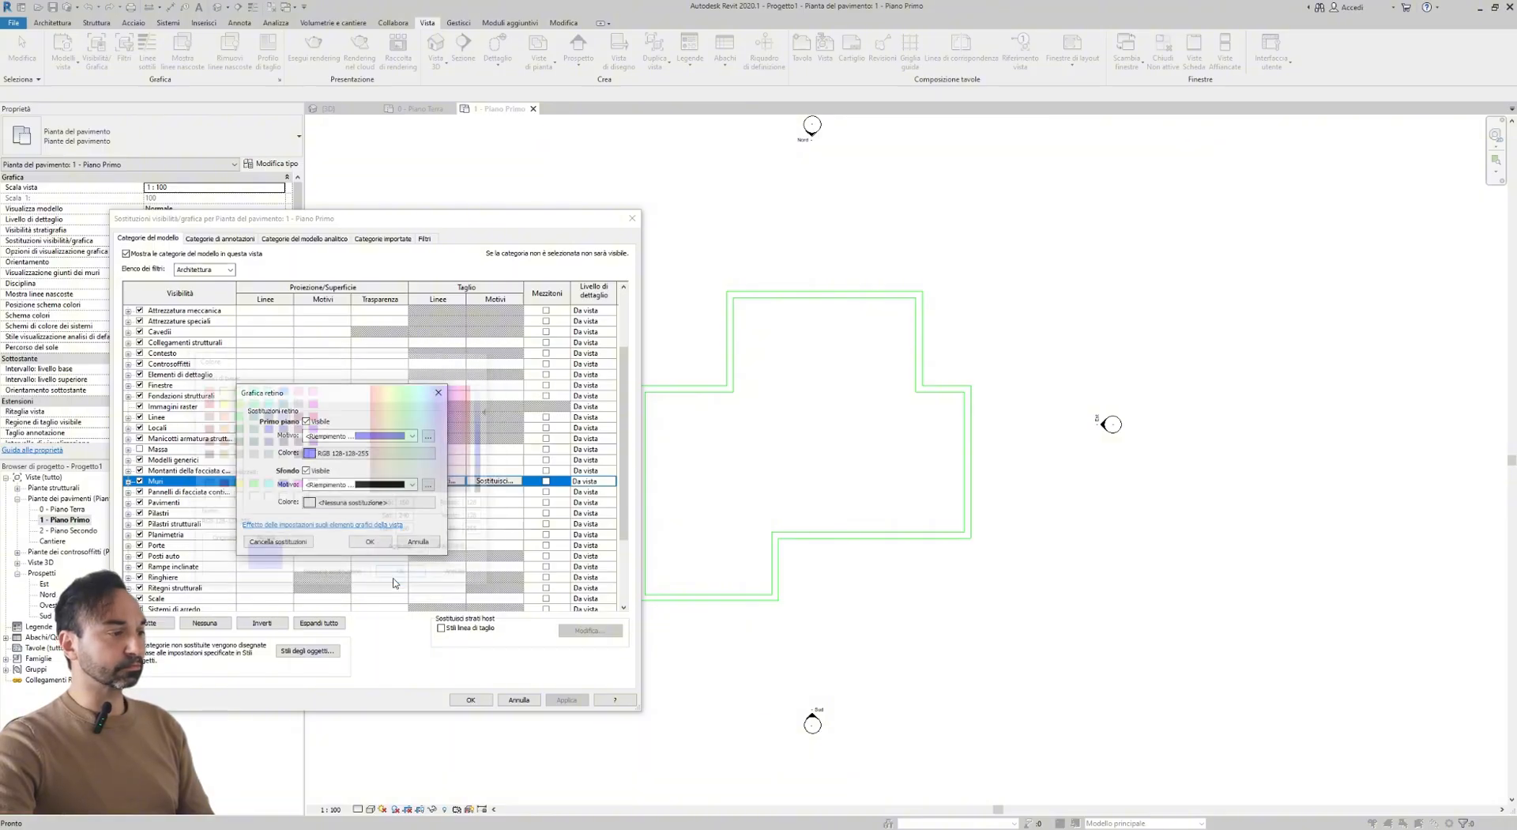
left_click(351, 484)
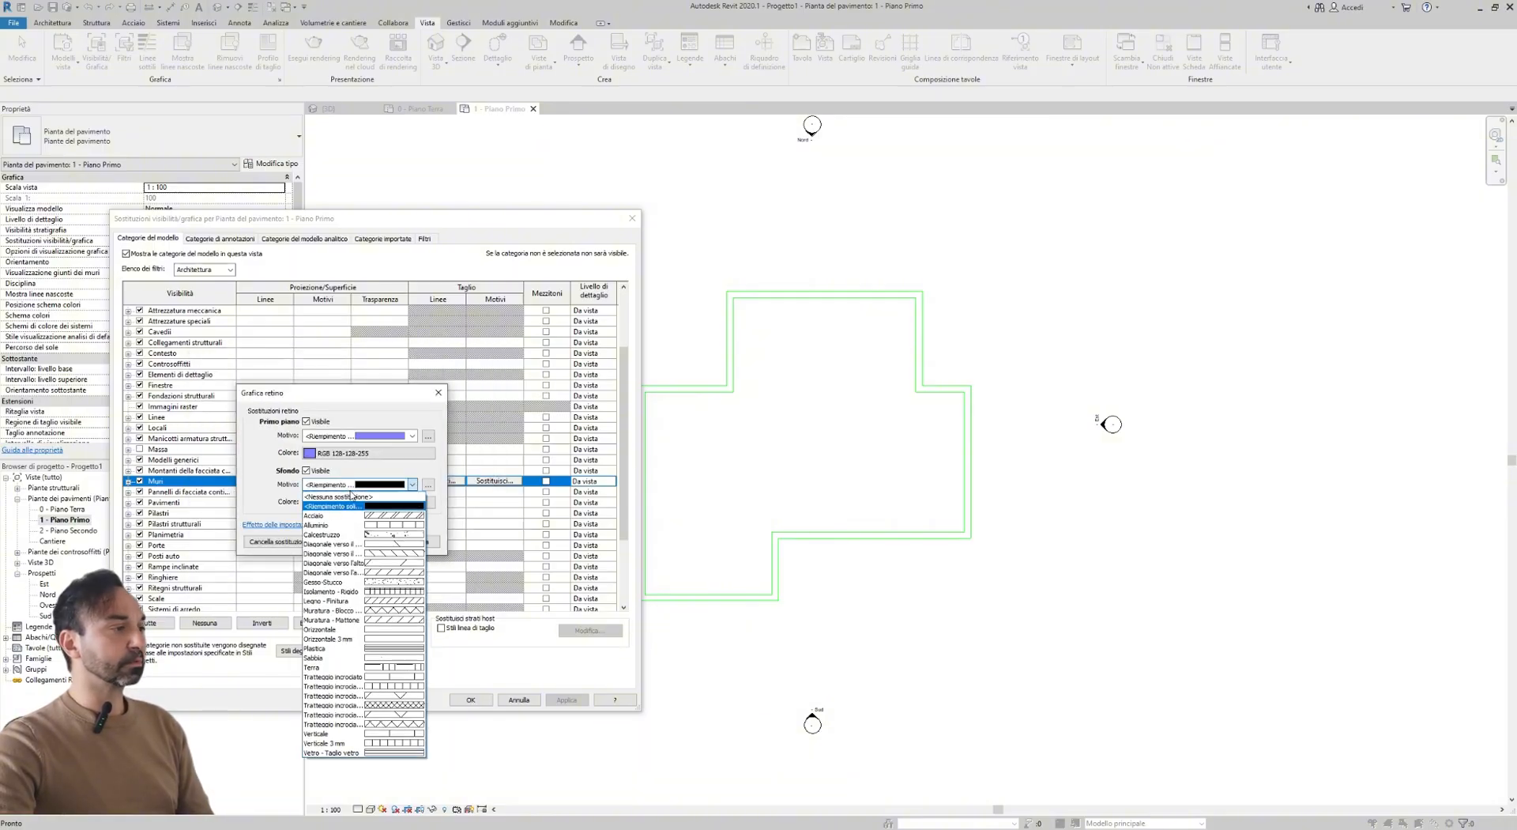
left_click(368, 507)
left_click(367, 504)
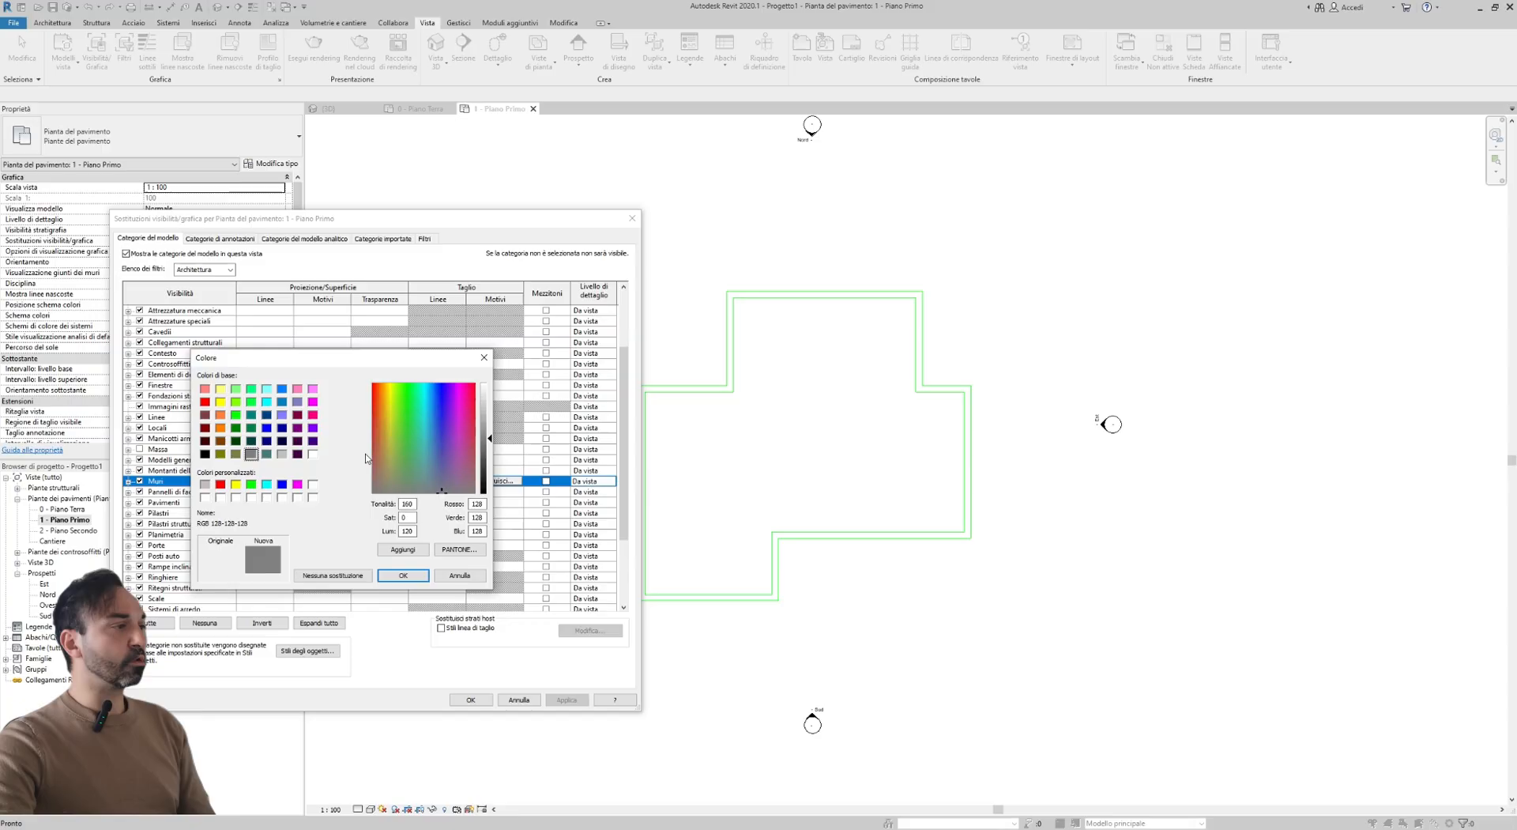
left_click(283, 418)
left_click(402, 575)
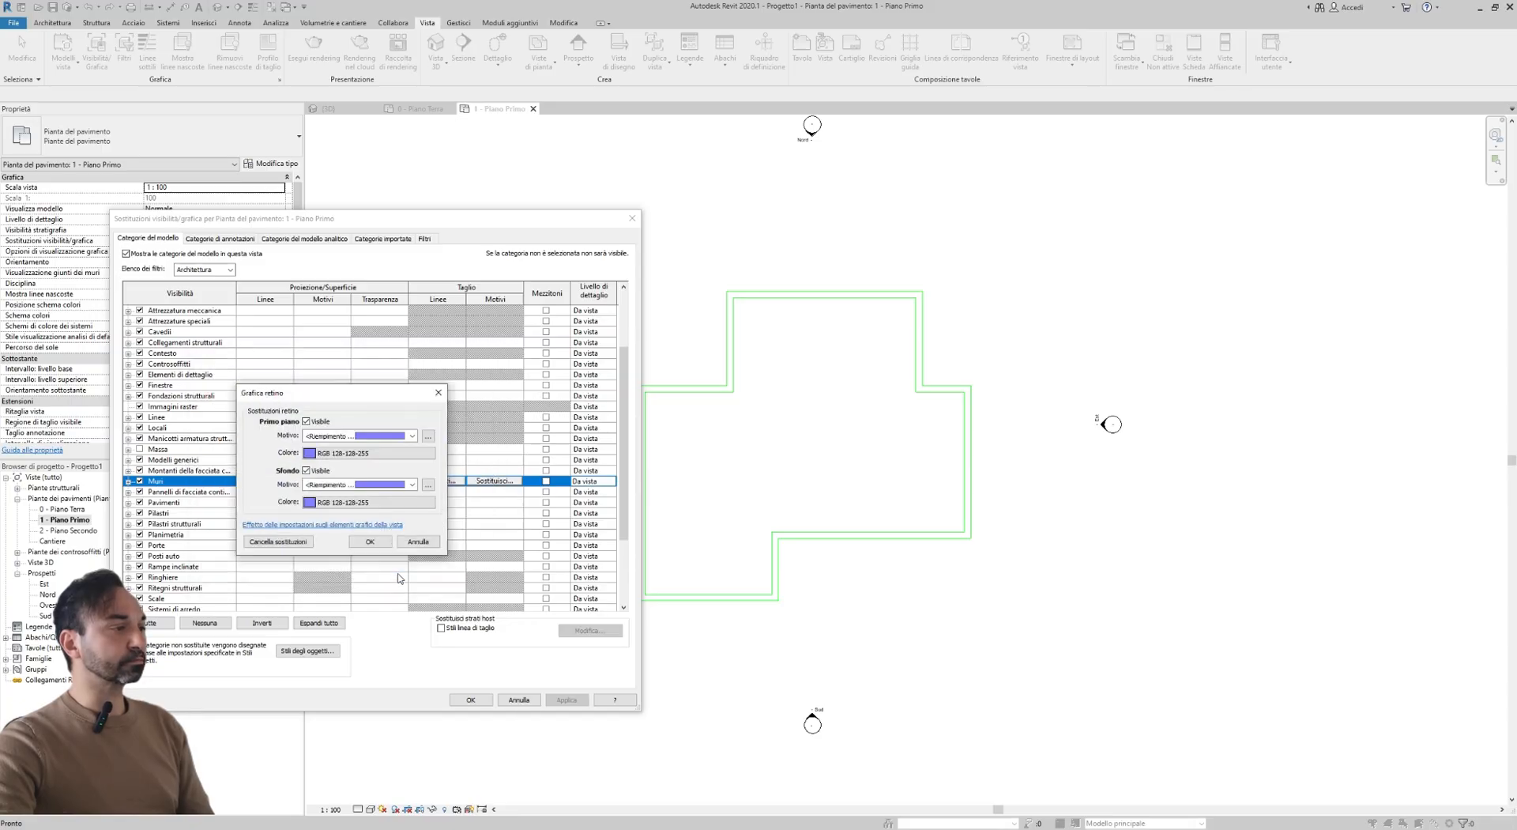
left_click(371, 542)
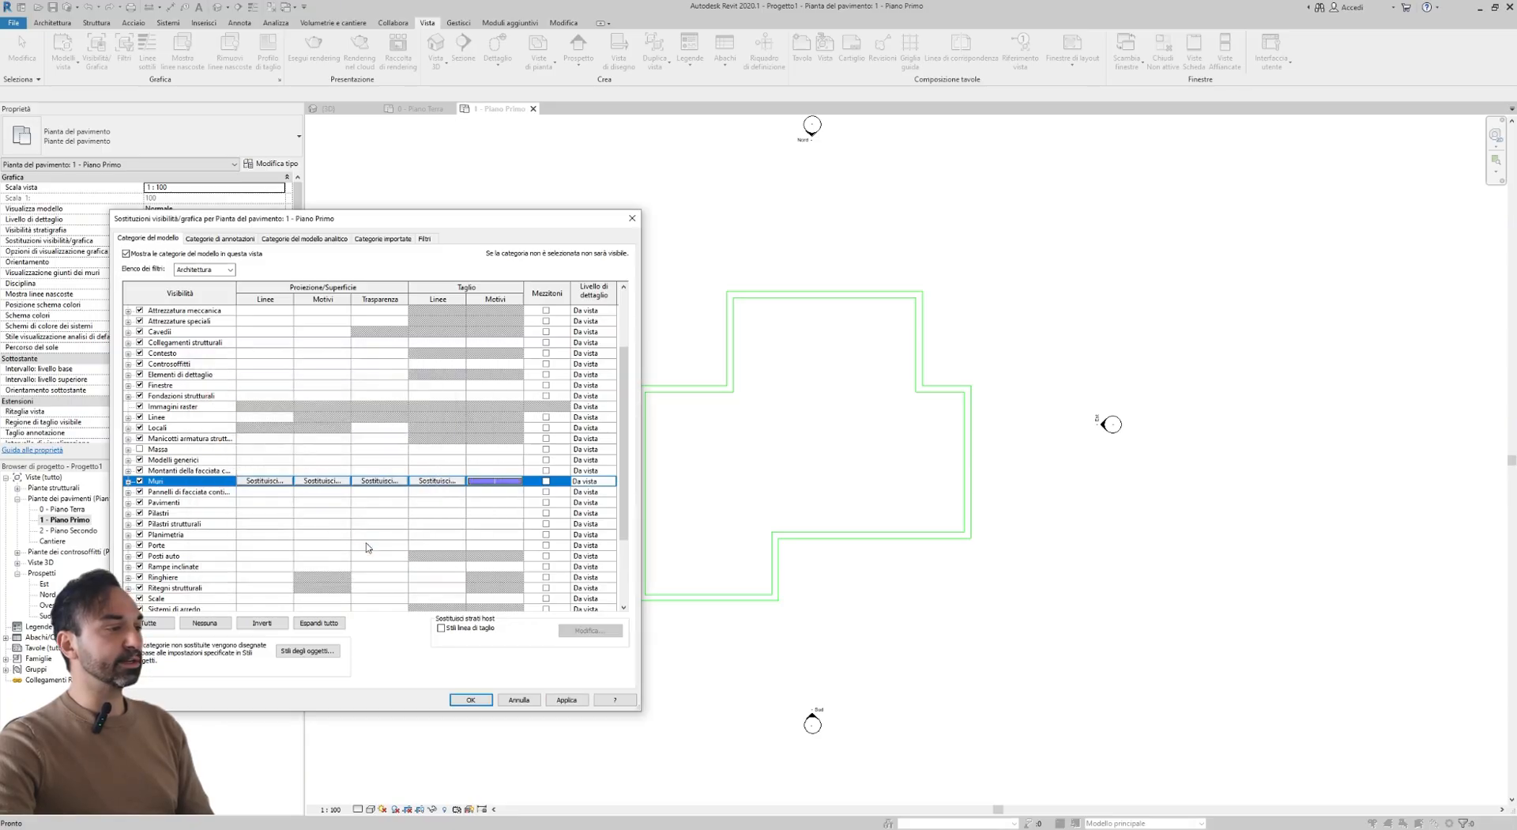
left_click(566, 703)
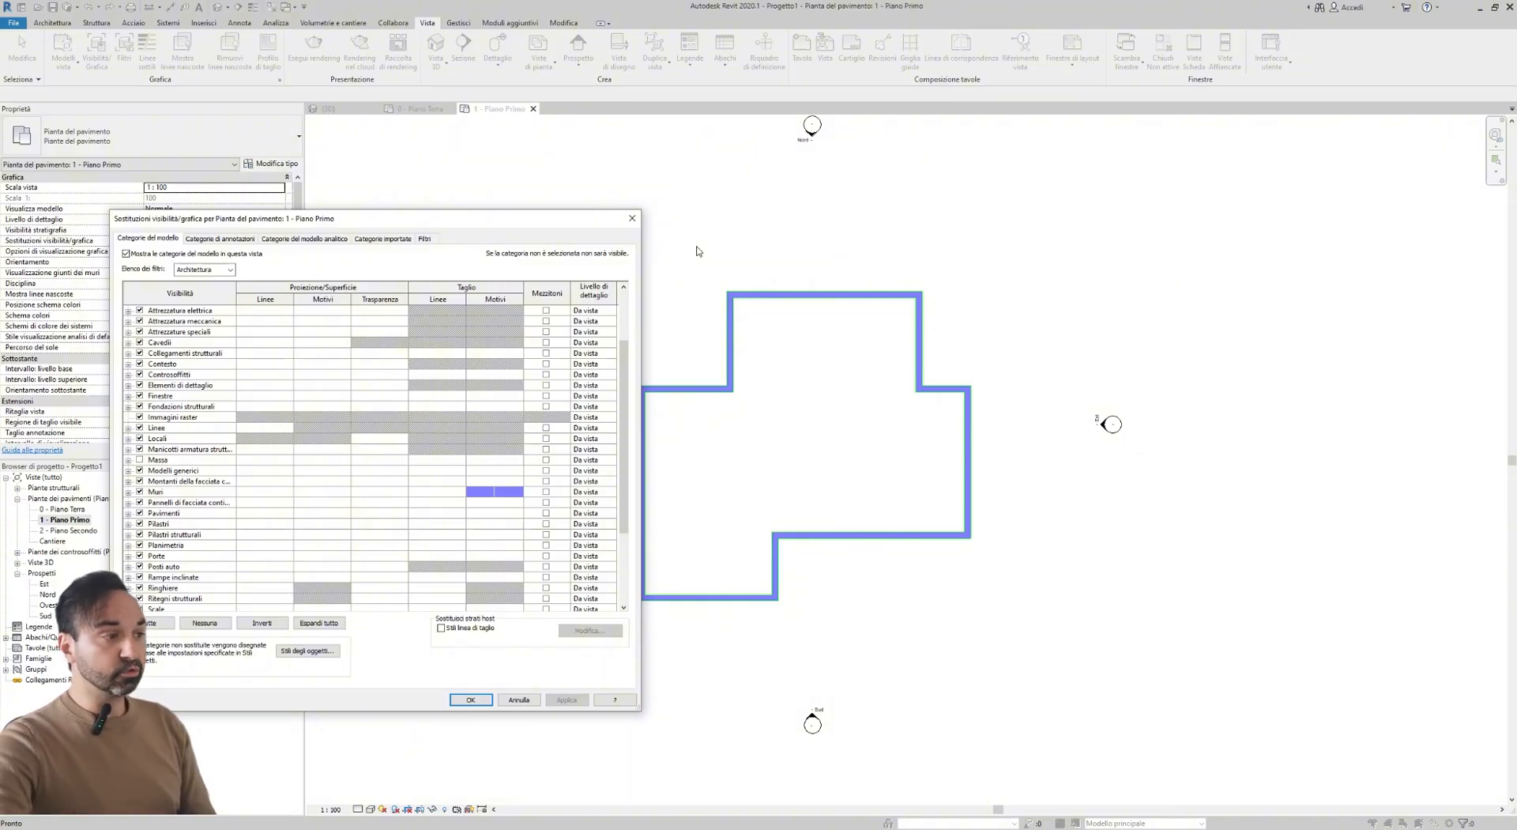
- Close the visibility/graphics overrides of 1 - Piano Primo and switch to the 0 - Piano Terra floor plan
left_click_drag(498, 231, 493, 202)
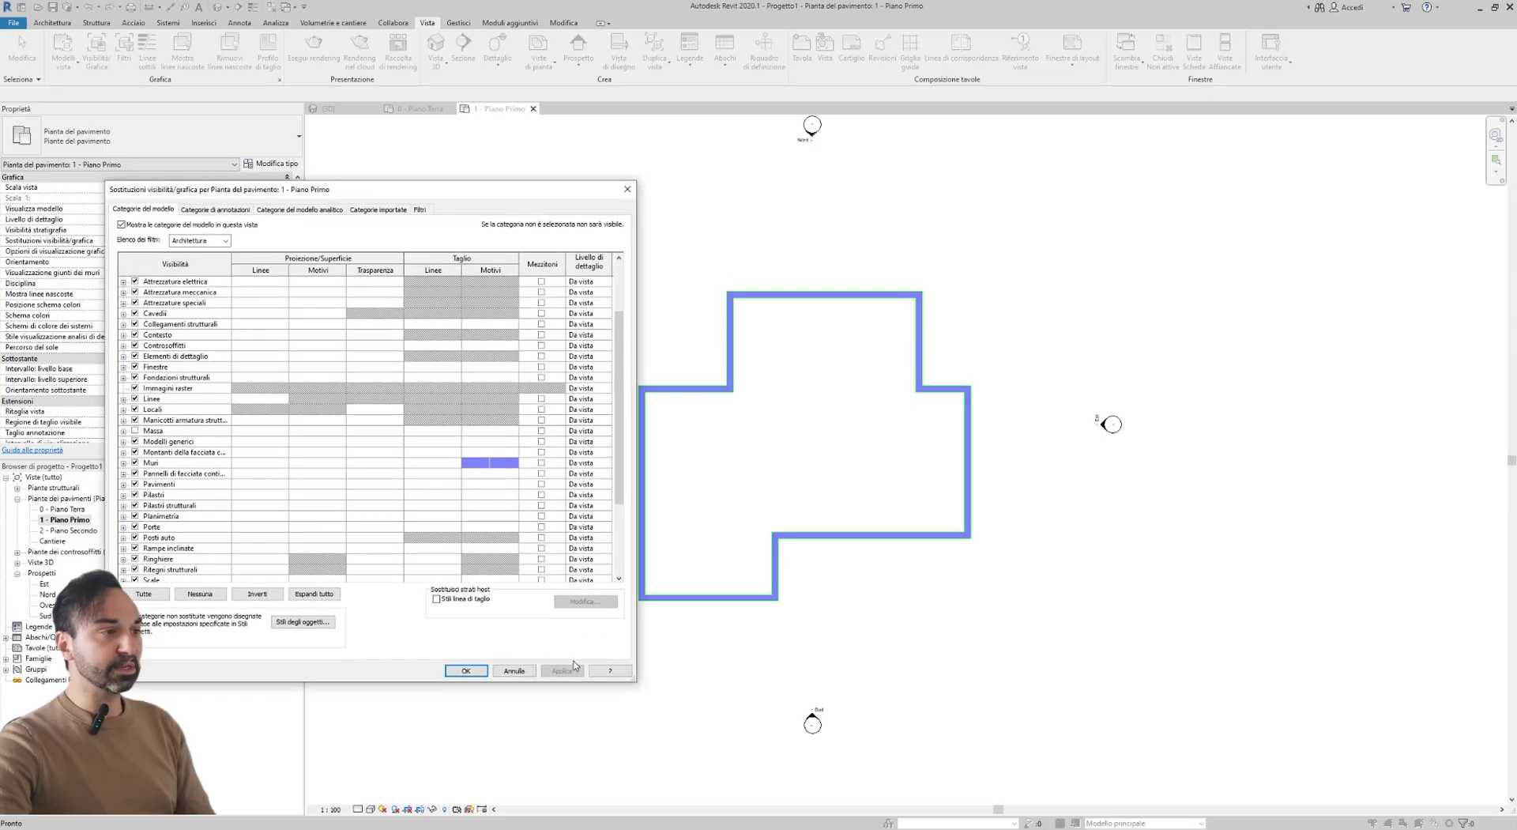
left_click(463, 671)
double_click(76, 510)
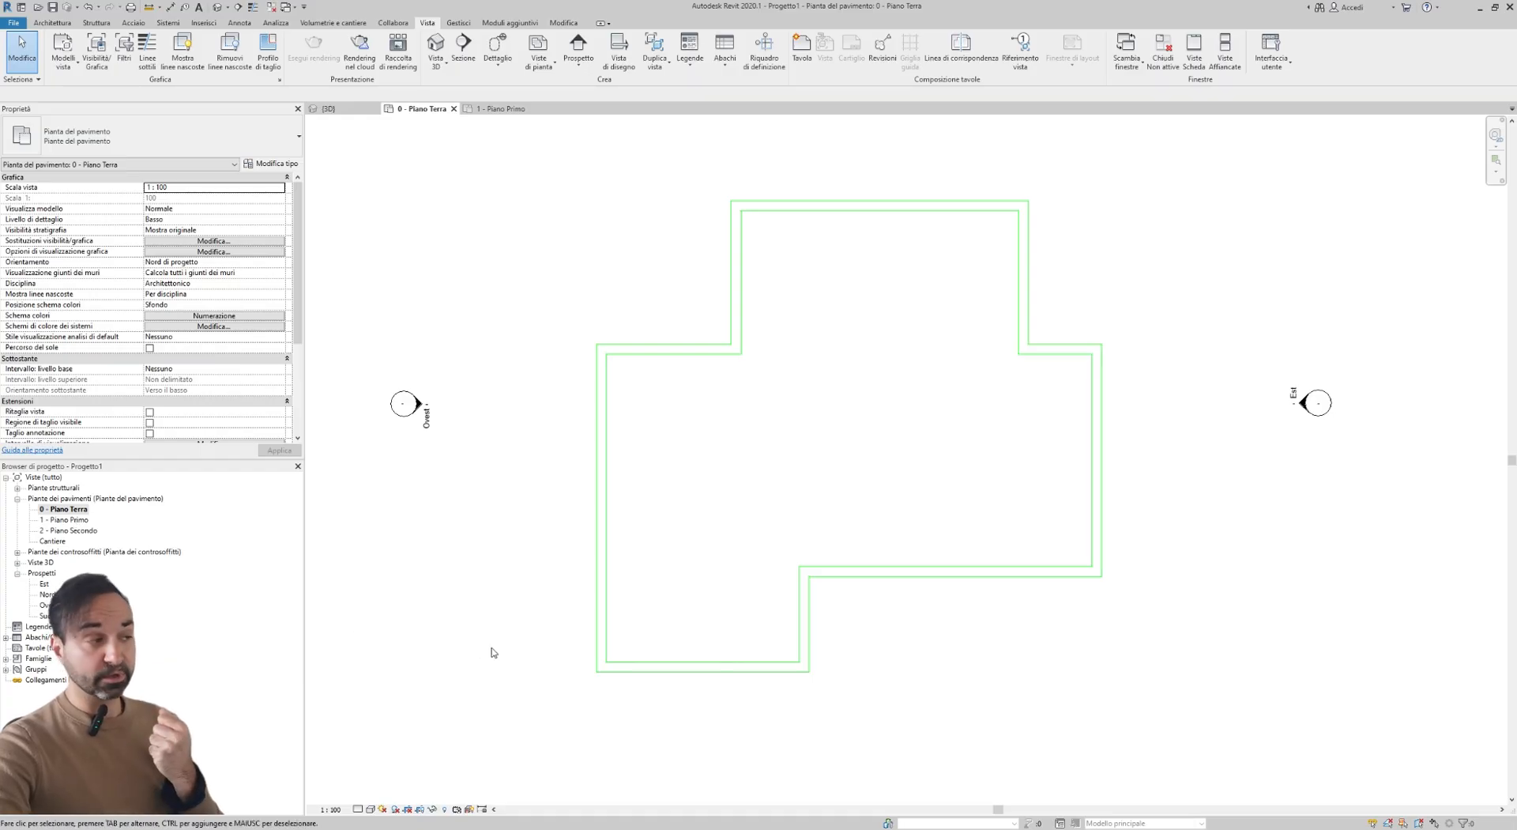
scroll(487, 642, "down", 3)
middle_click_drag(471, 569, 497, 534)
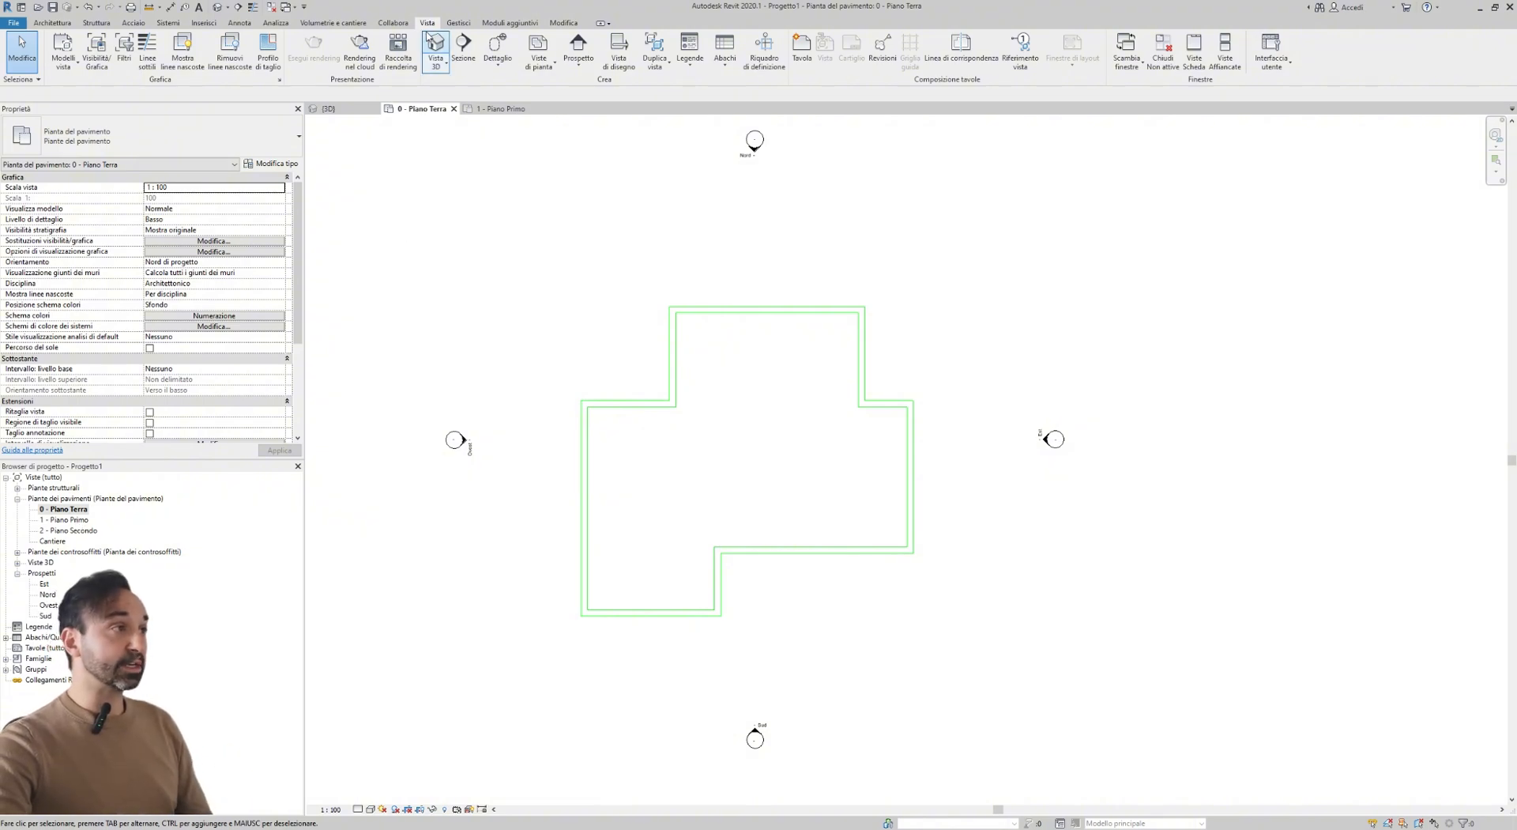
- Override the foreground cut pattern of the Muri category with a solid fill in the 0 - Piano Terra floor plan
left_click(95, 64)
scroll(313, 496, "down", 2)
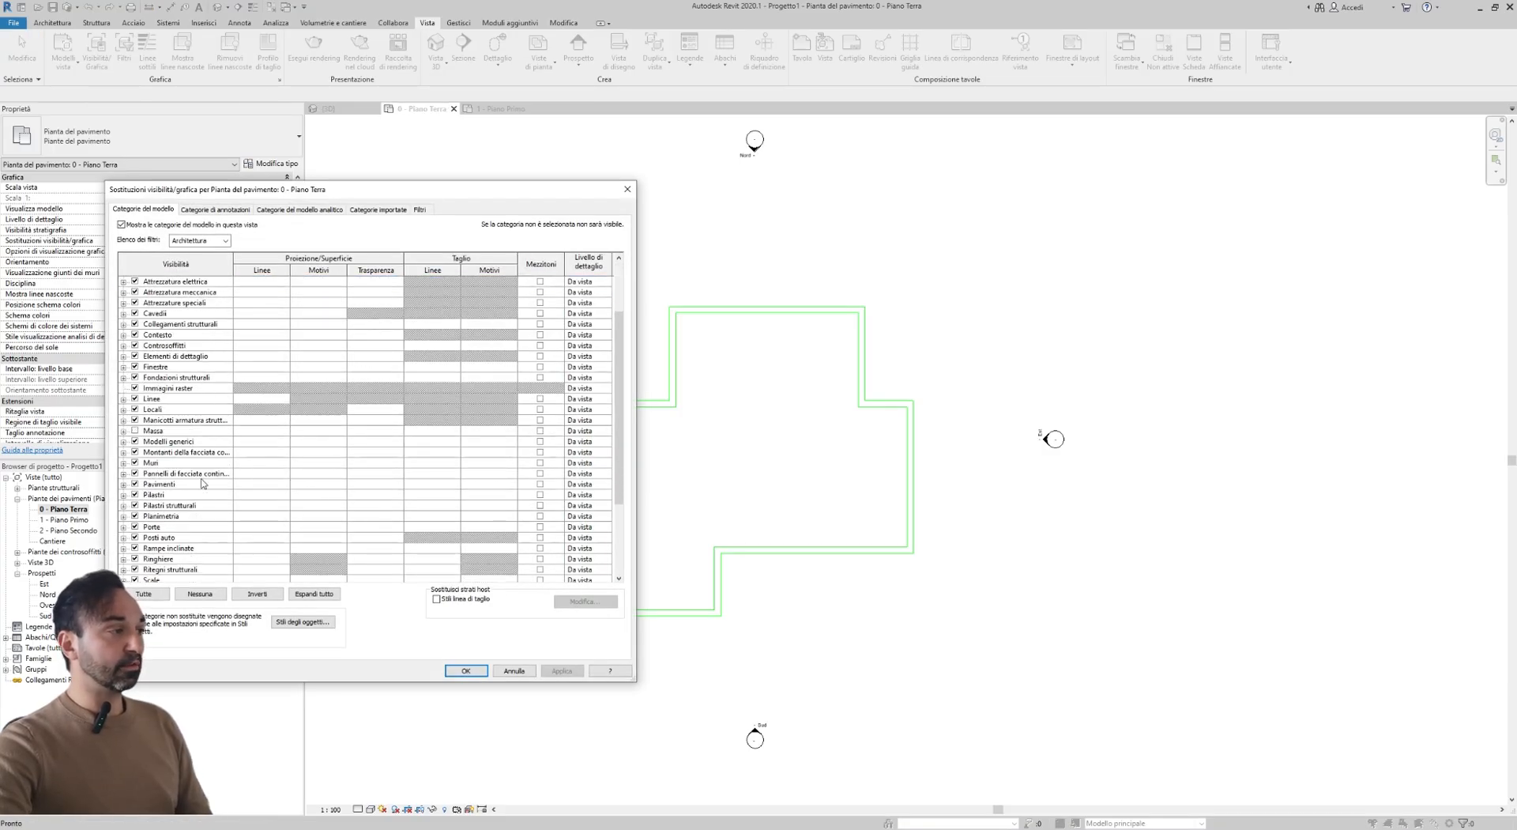
left_click(479, 464)
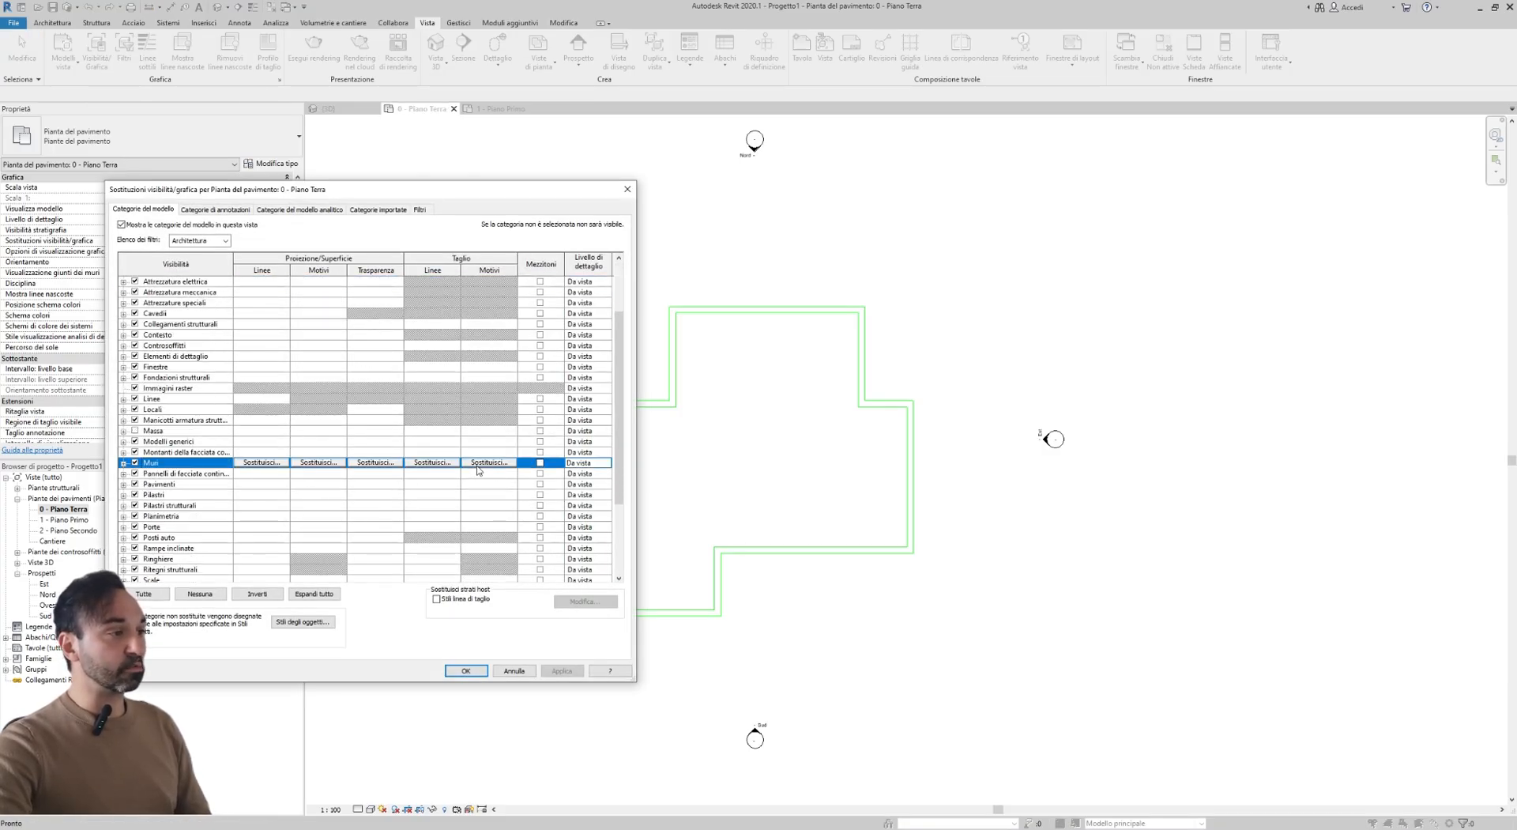
left_click(484, 465)
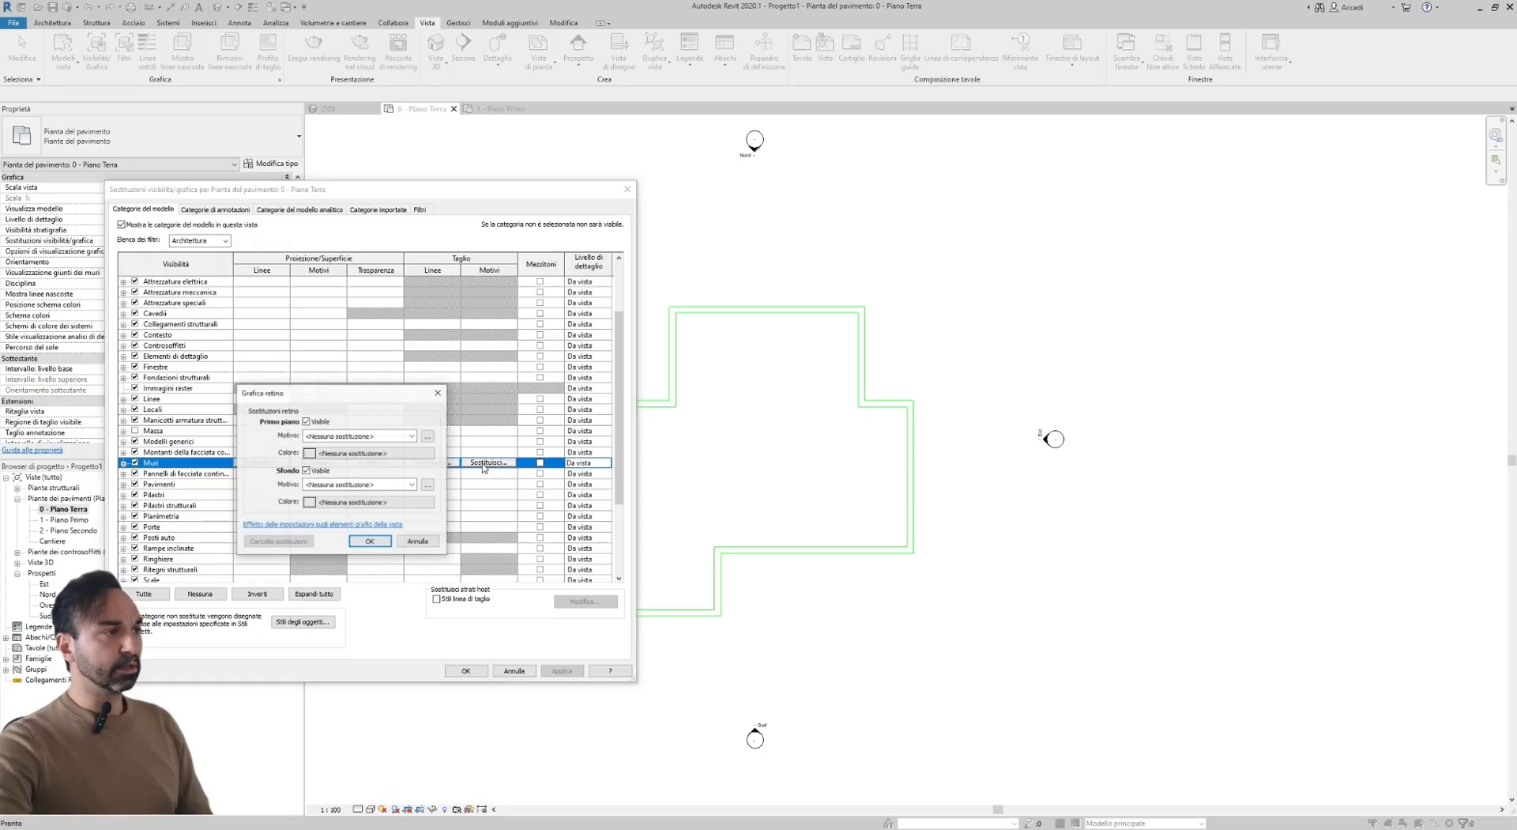
left_click(376, 437)
left_click(377, 457)
- Set the Muri foreground cut pattern colour to RGB 255-128-000 and apply the override to the 0 - Piano Terra plan
left_click(369, 454)
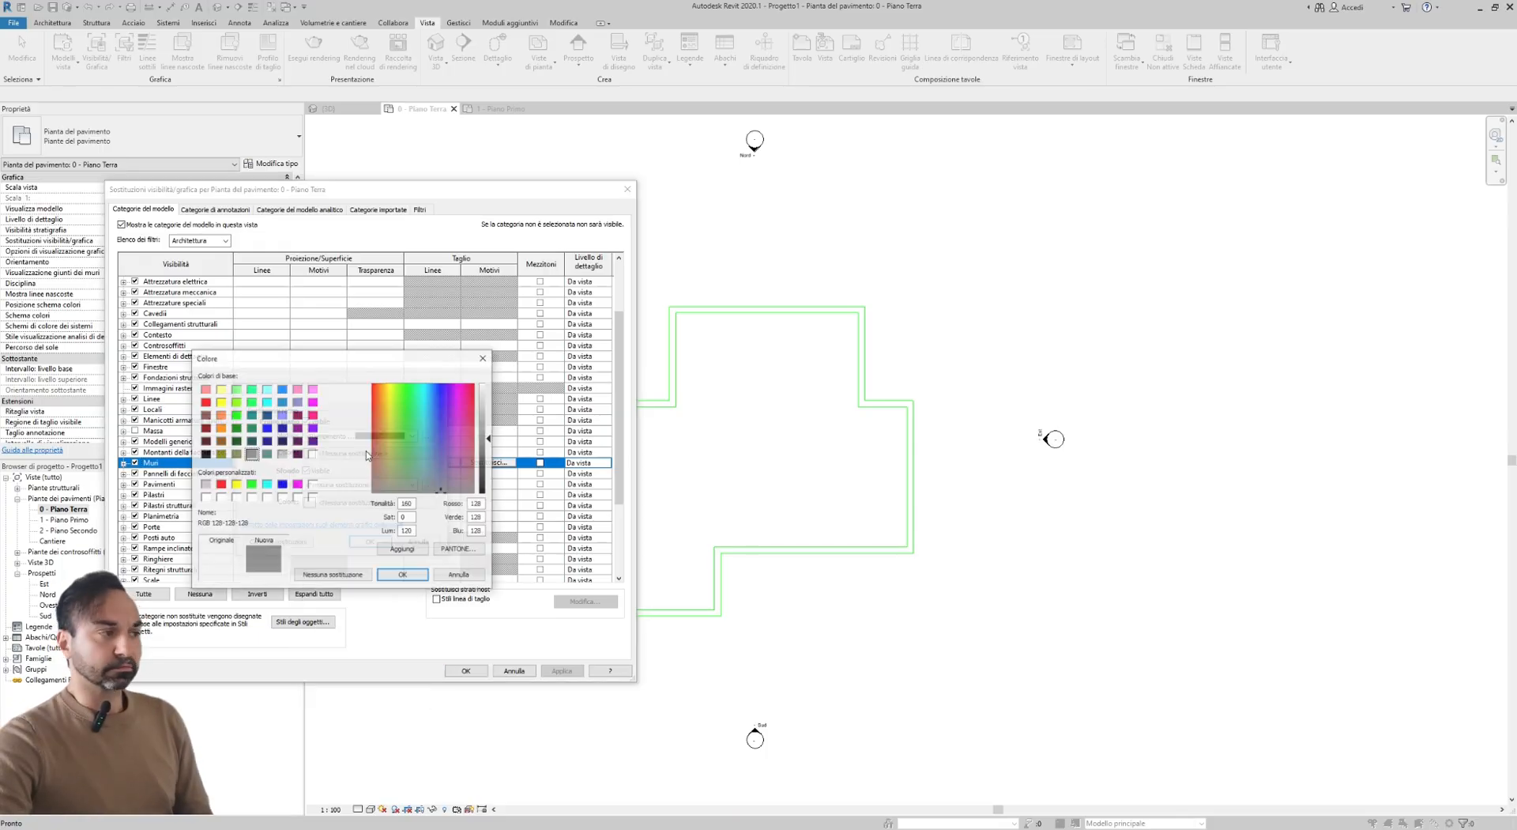
left_click(220, 427)
left_click(404, 575)
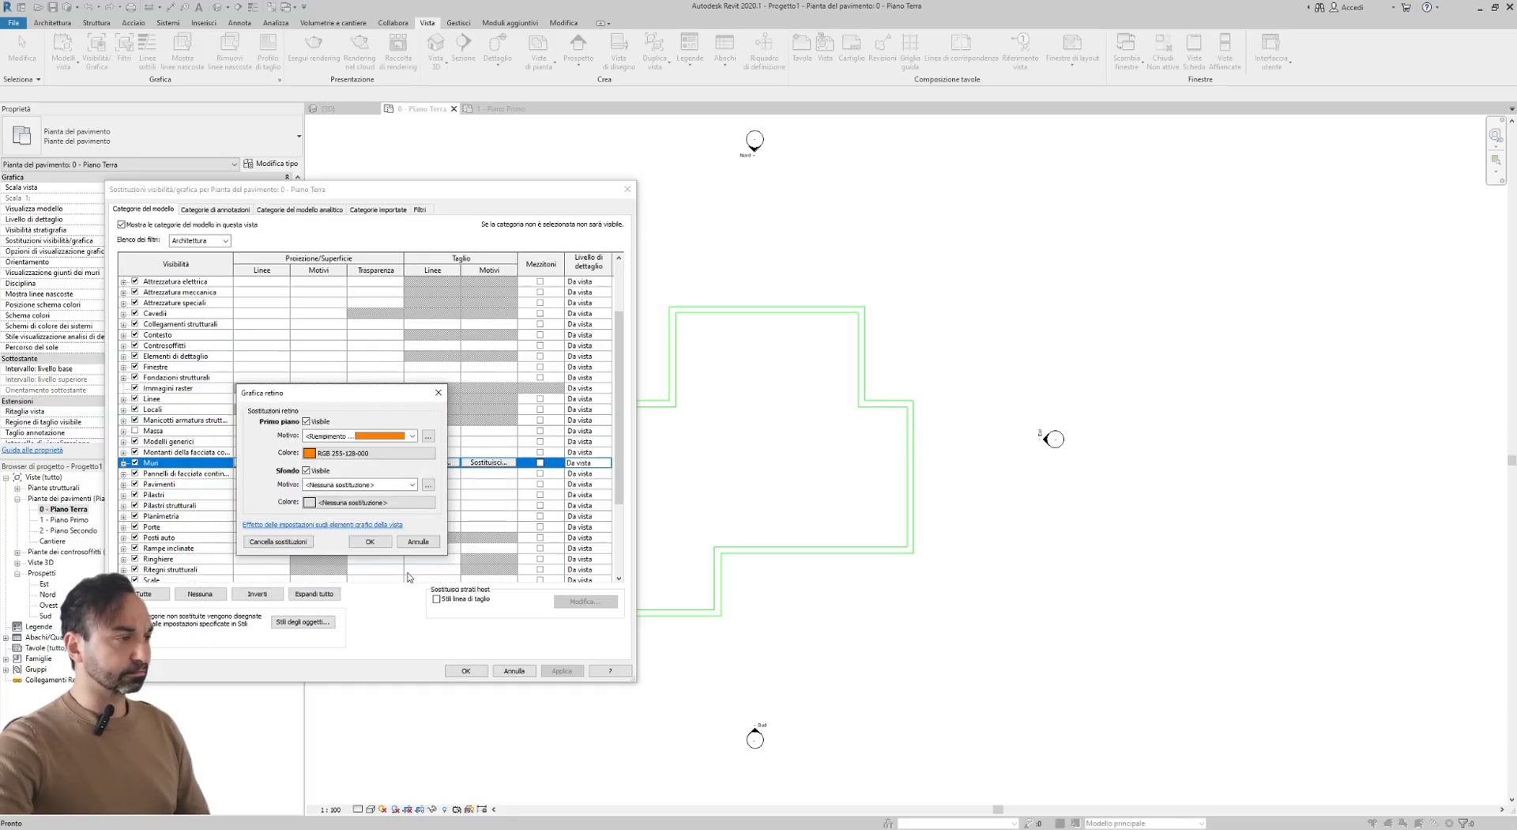
left_click(369, 542)
left_click(556, 674)
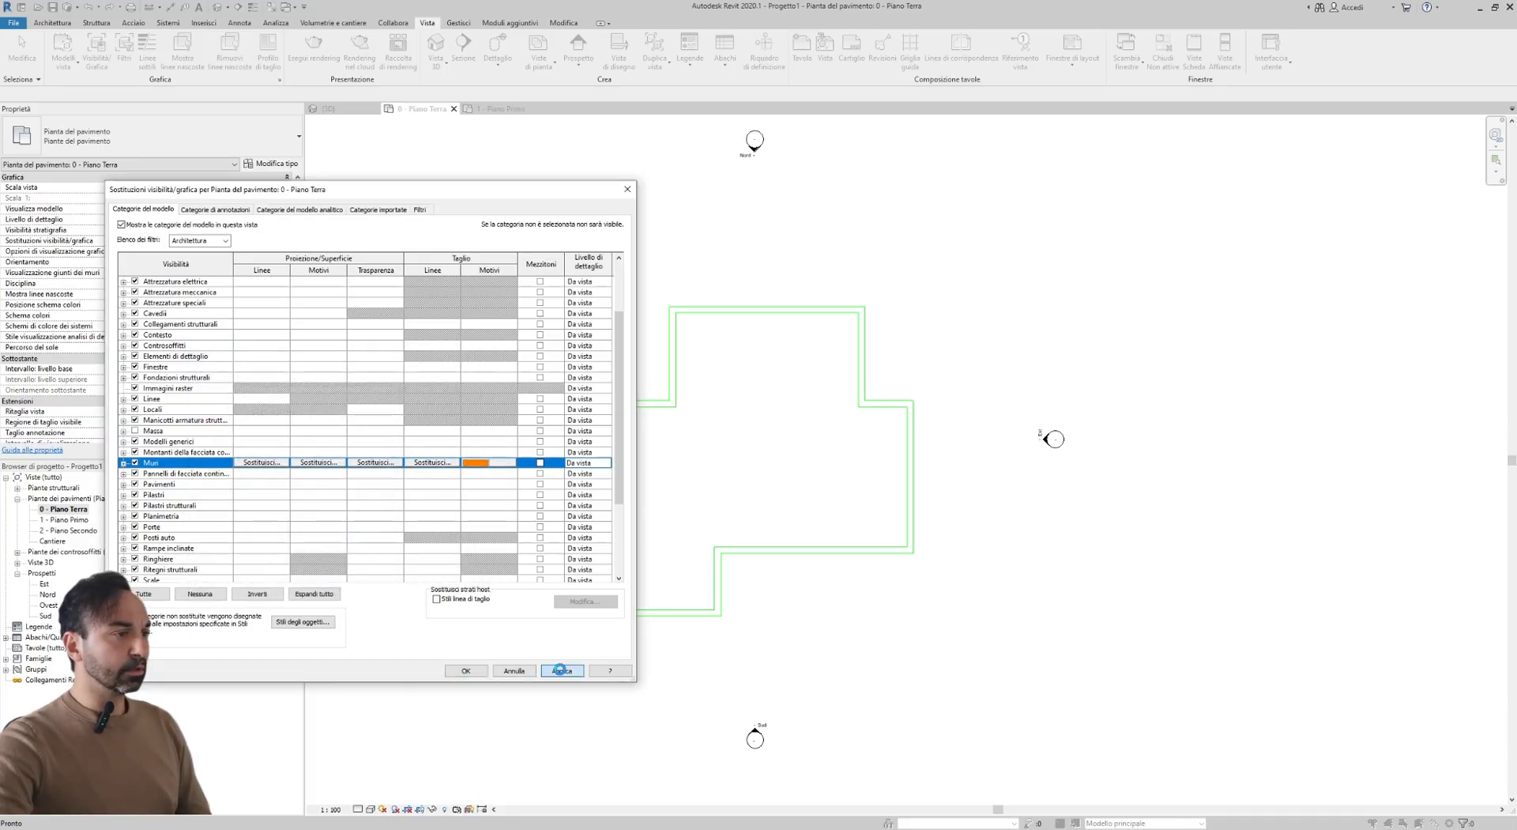
left_click(463, 672)
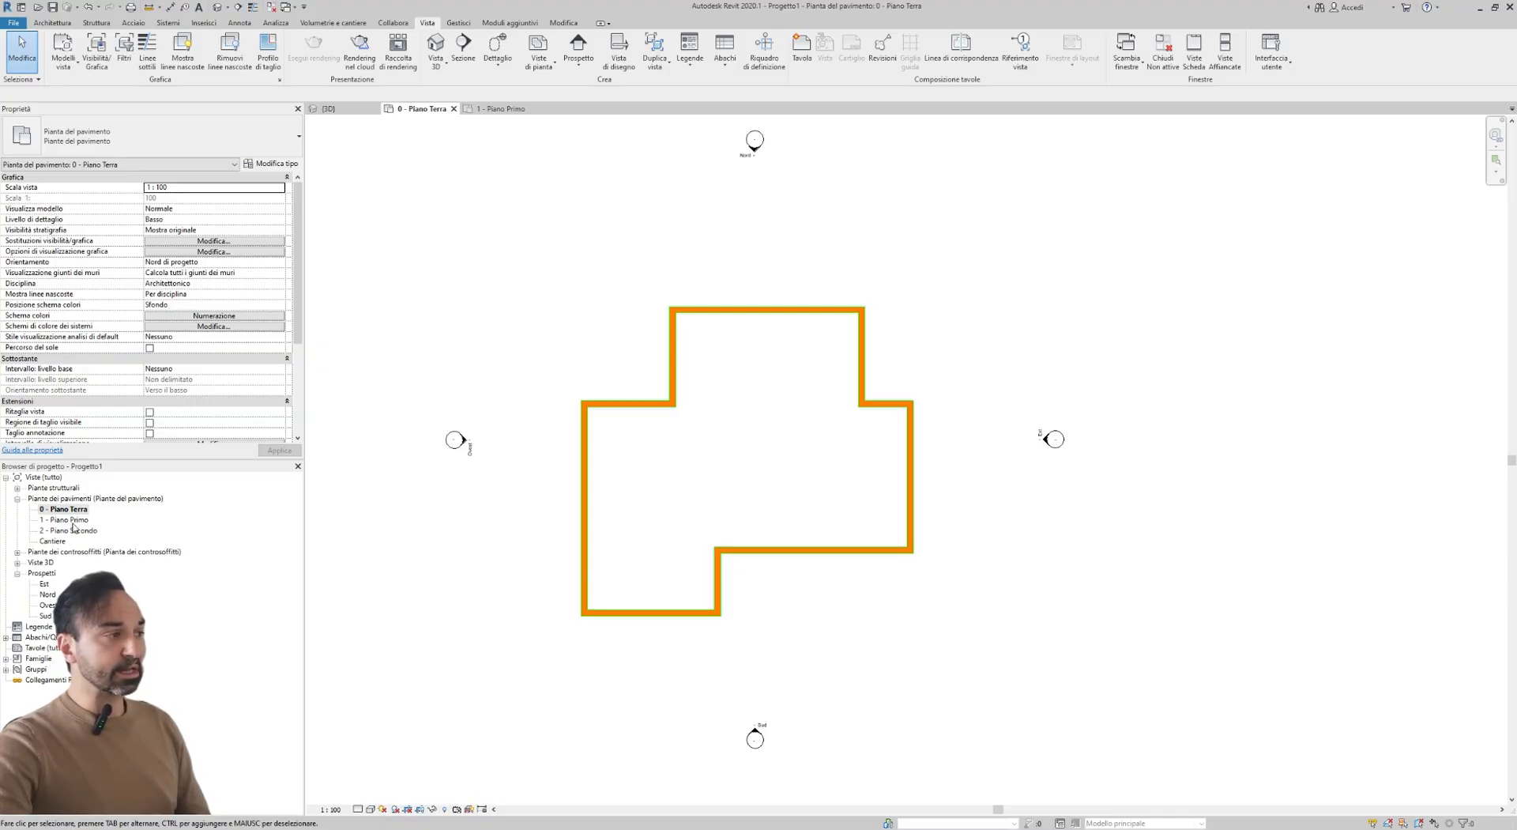
- Return to the 1 - Piano Primo plan and set the projection line weight of Muri to 1 in the object styles
double_click(72, 523)
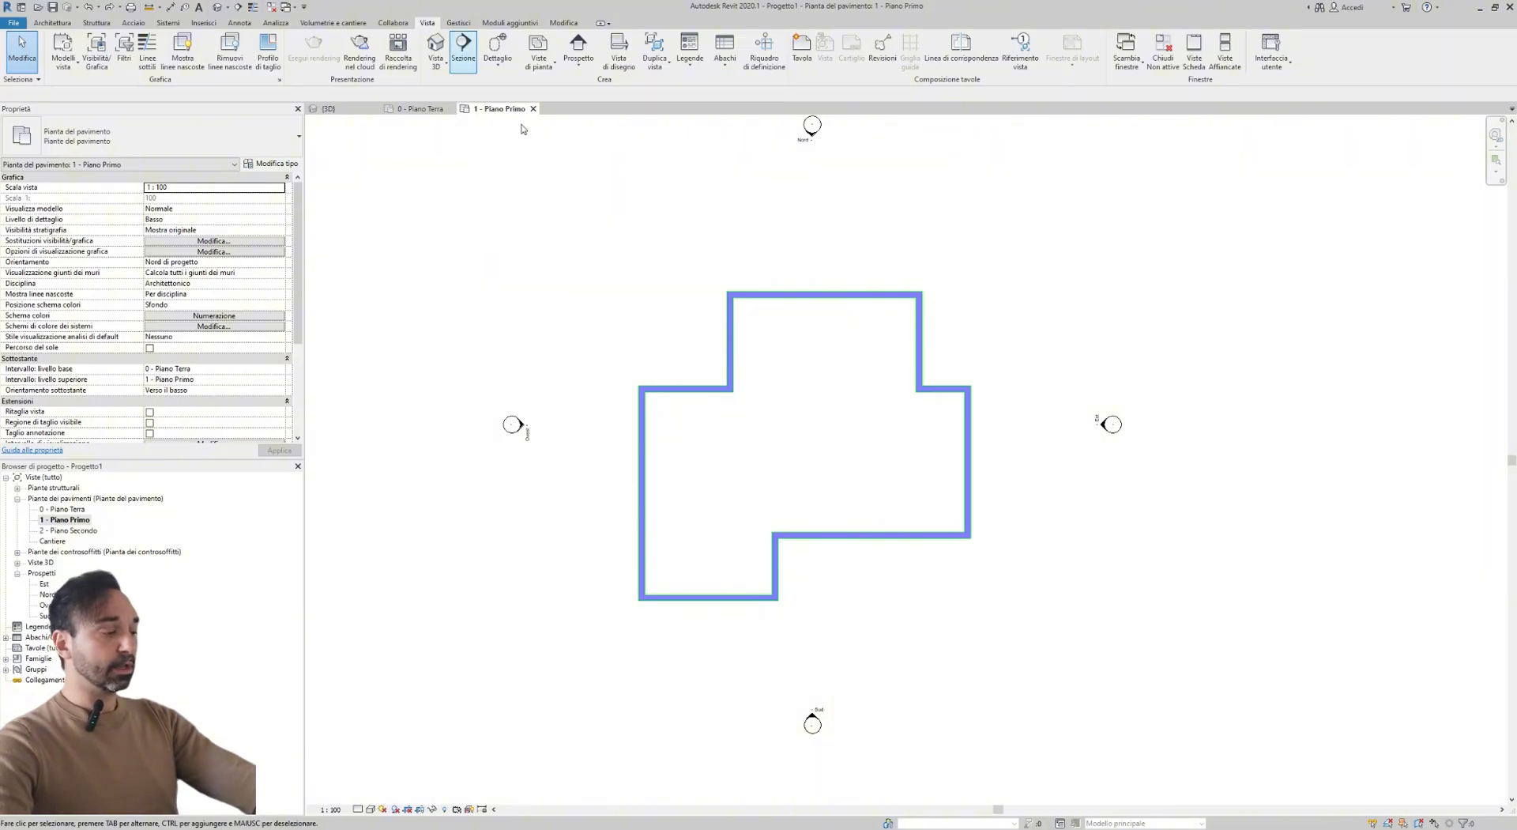
left_click(458, 22)
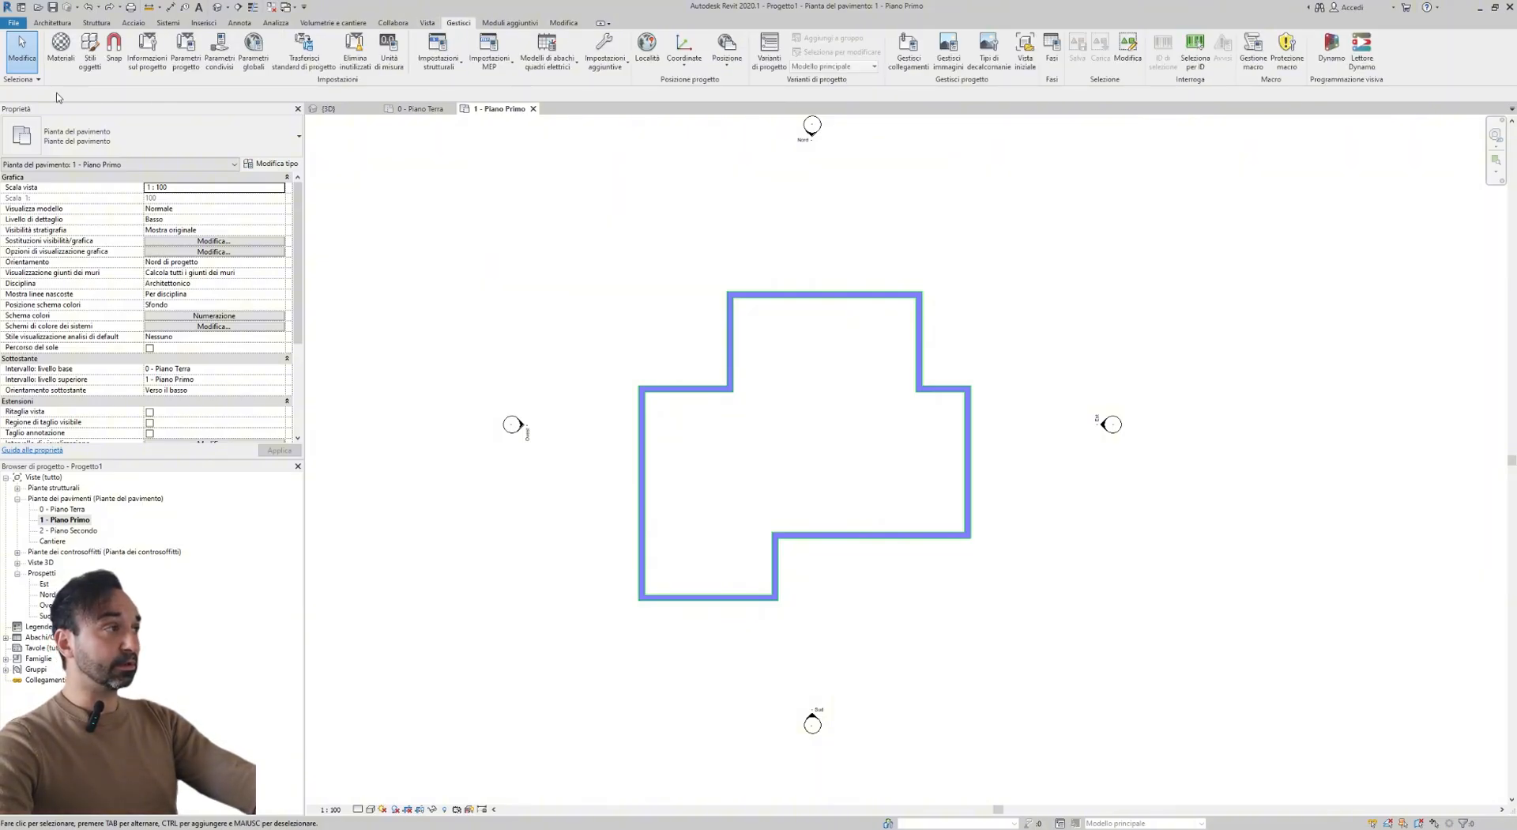
left_click(88, 56)
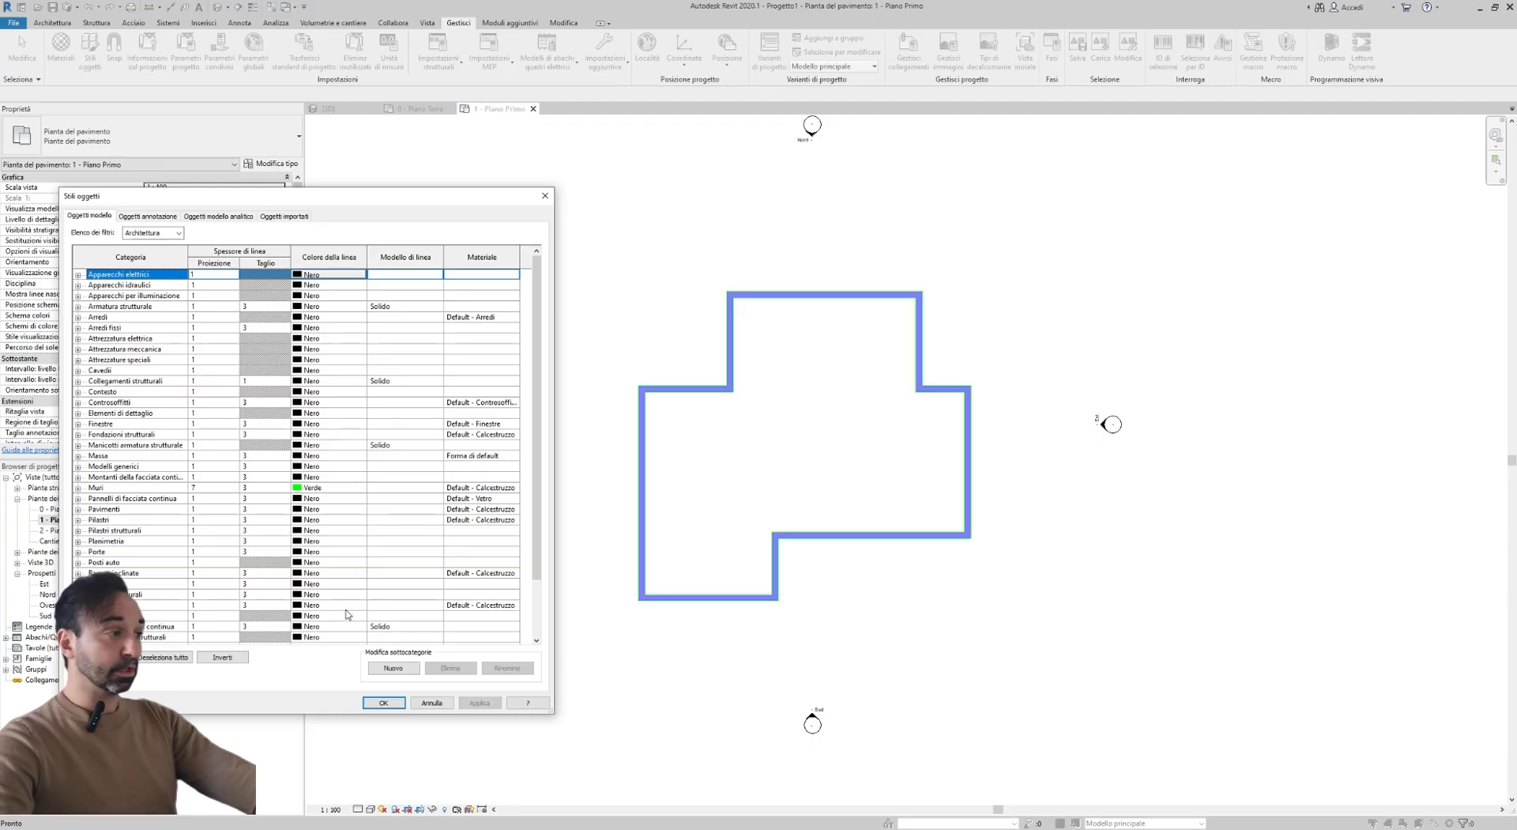
left_click(212, 488)
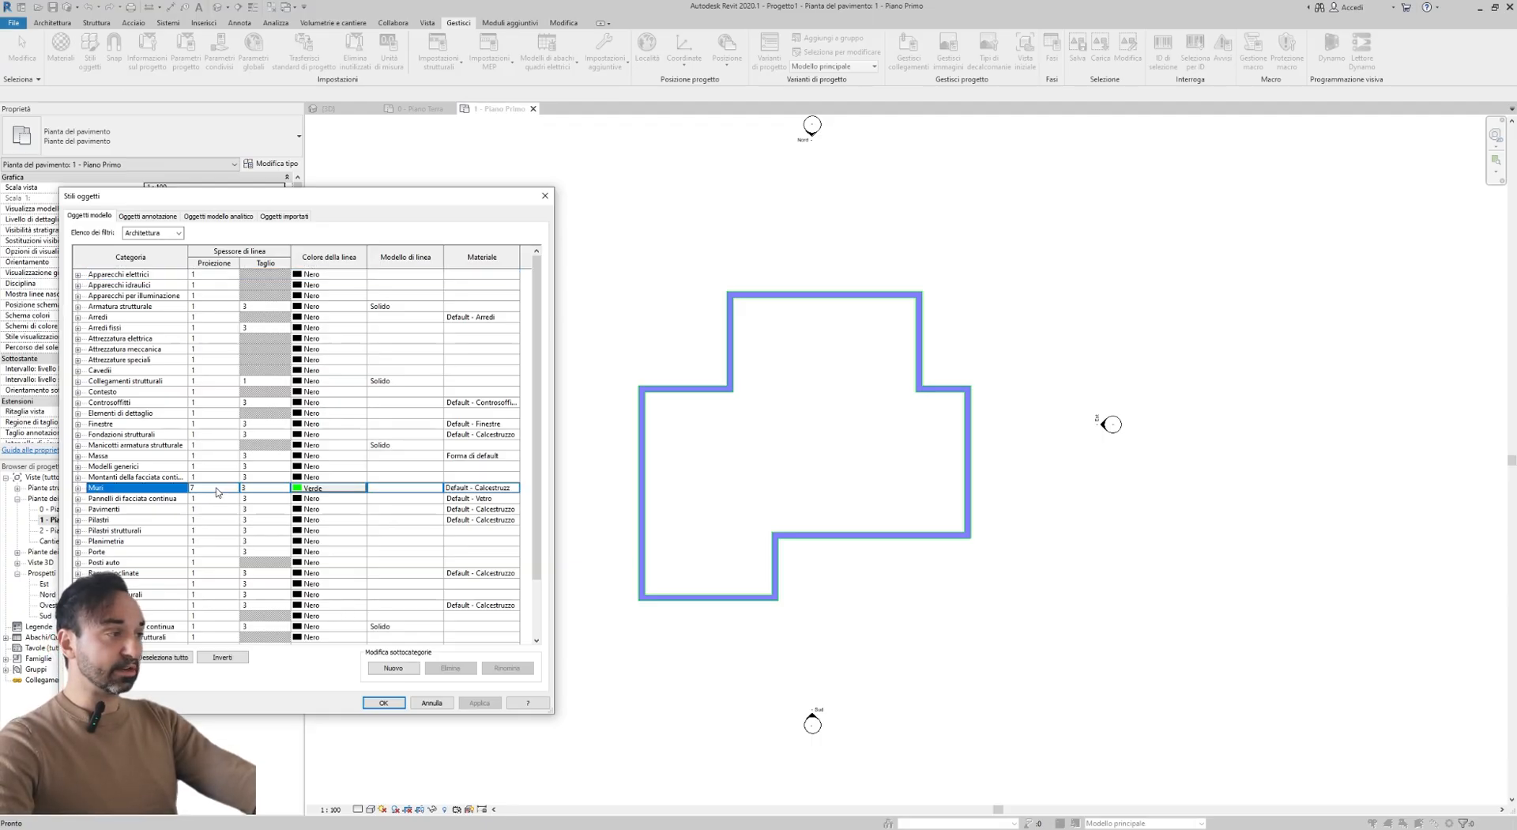
left_click(221, 489)
scroll(214, 518, "up", 2)
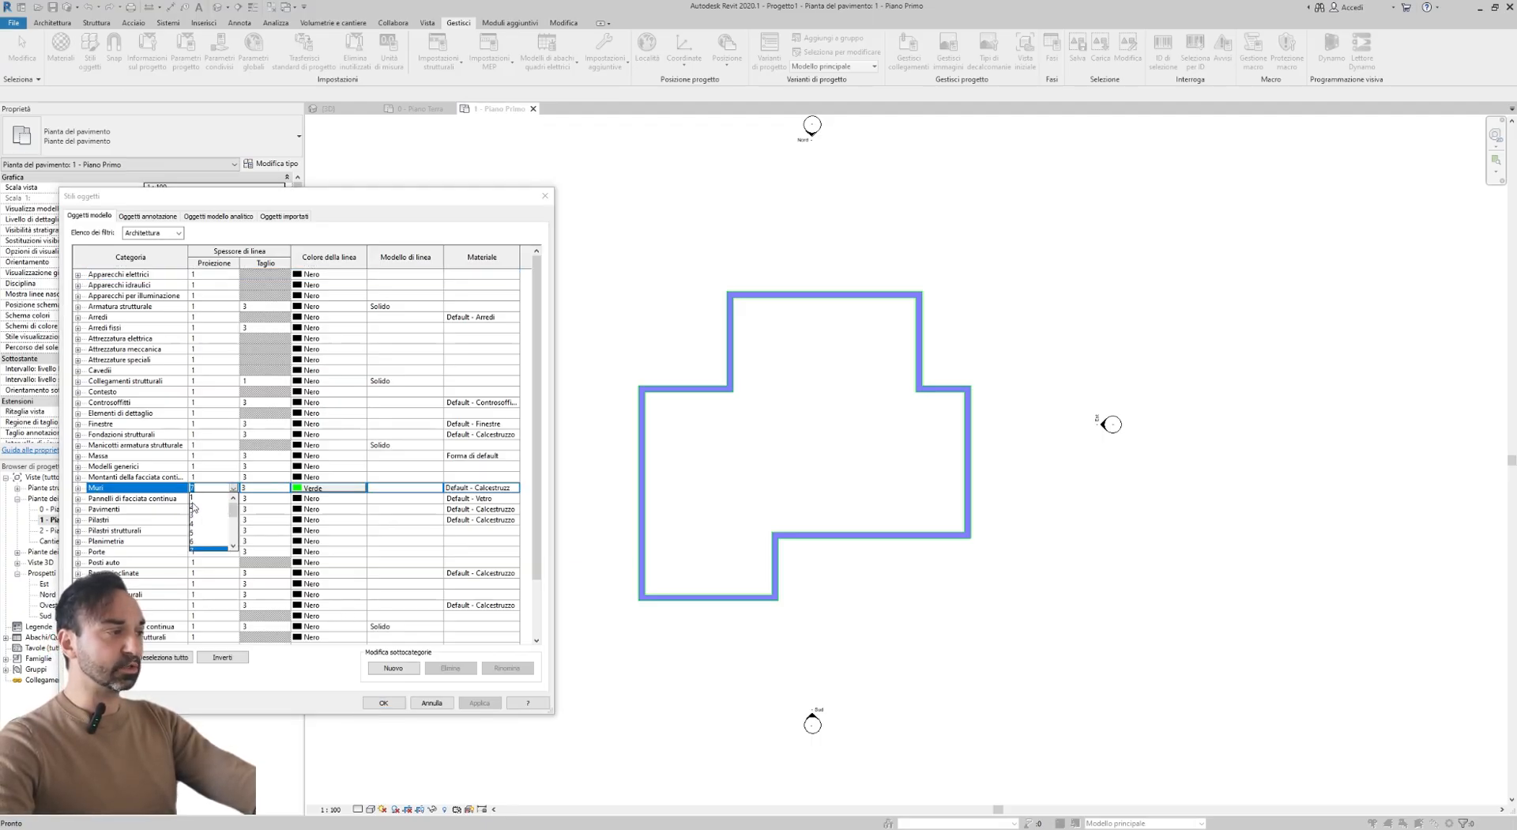
left_click(207, 496)
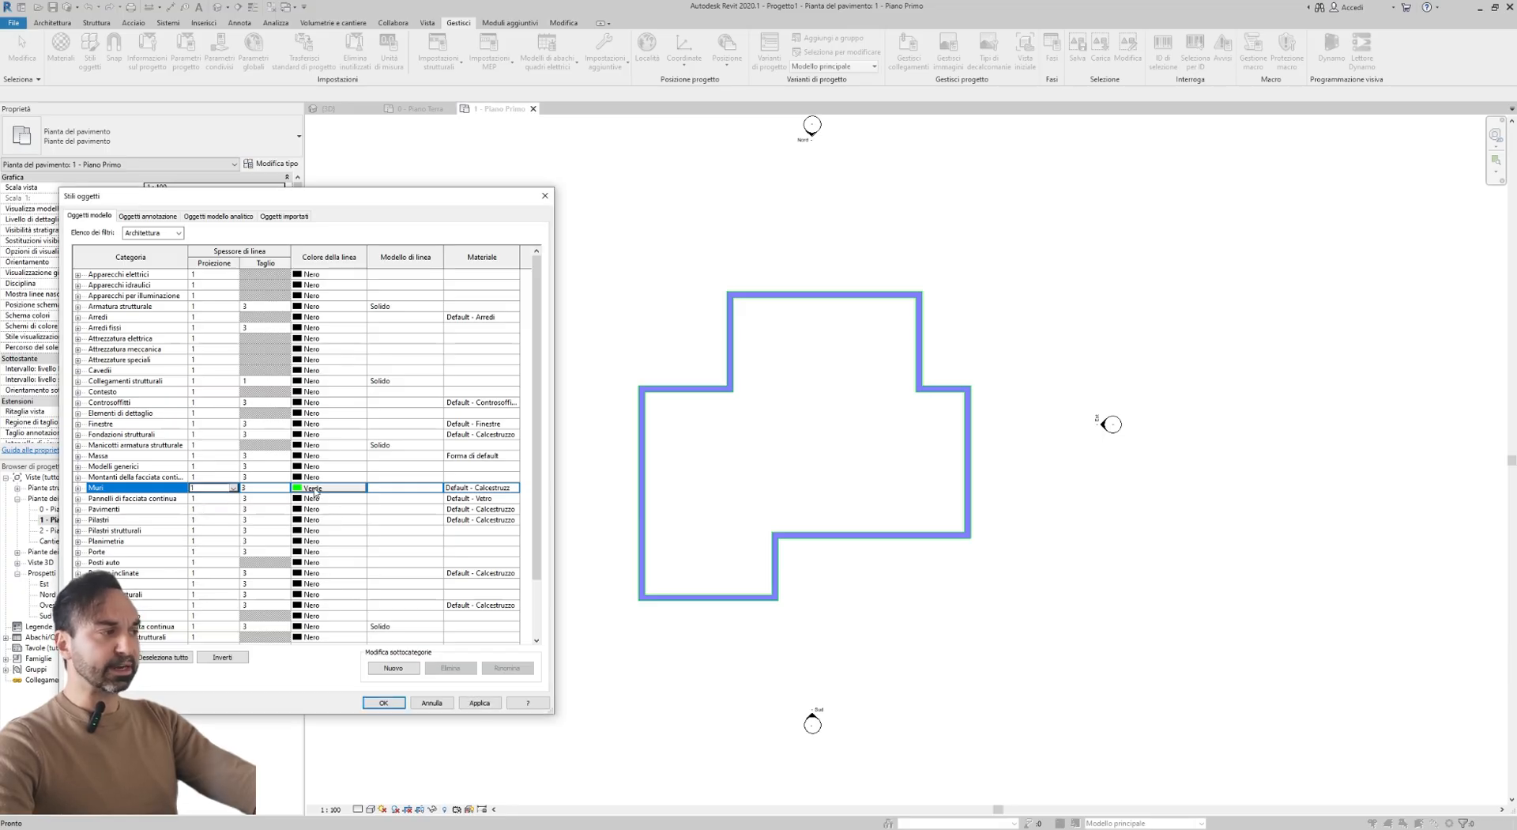
- Set the line colour of the Muri category to black (Nero) and apply the object styles to the project
left_click(315, 489)
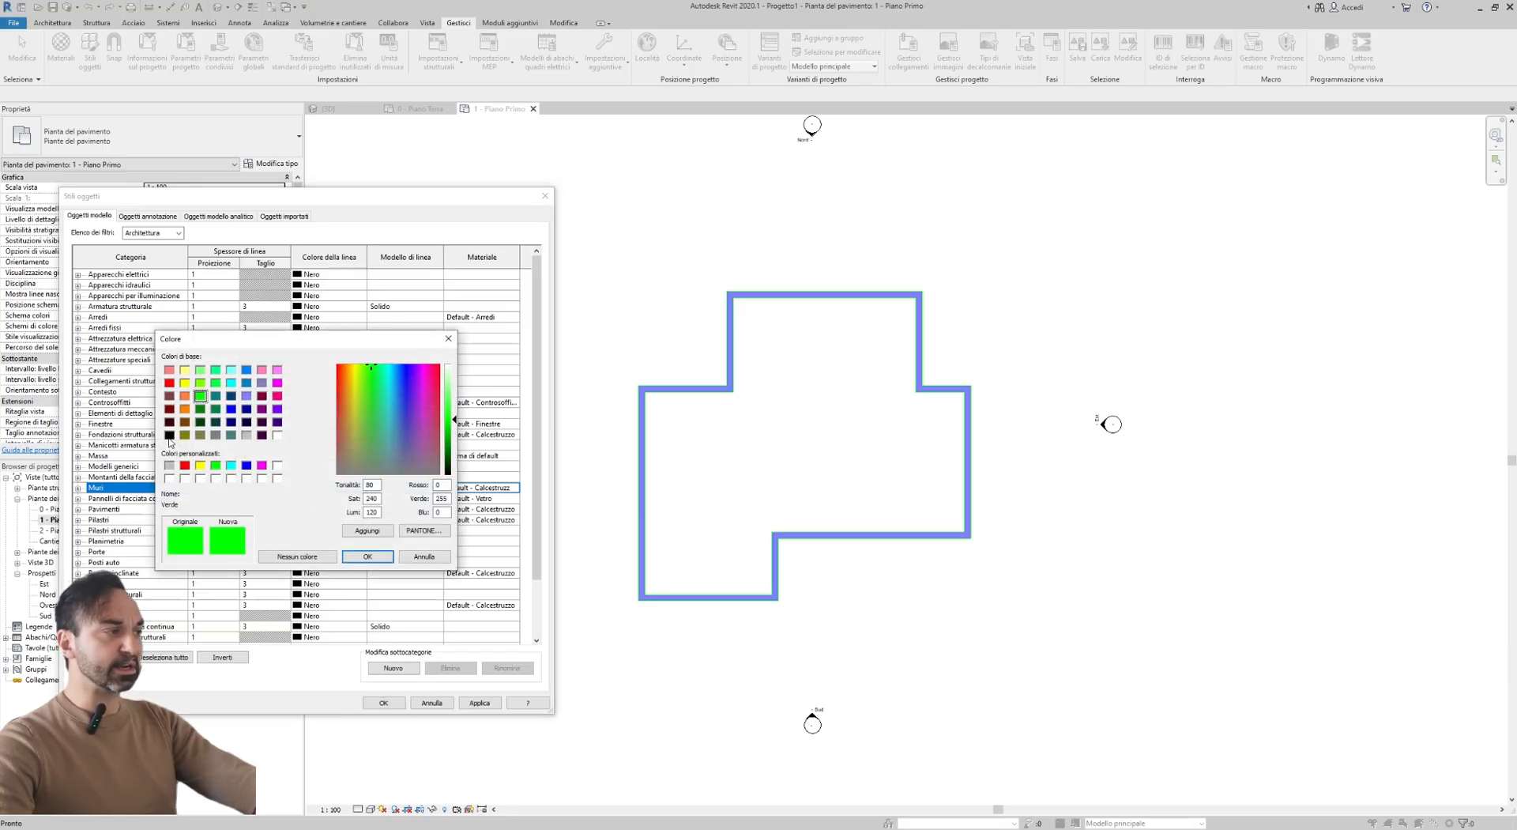
left_click(169, 435)
left_click(368, 556)
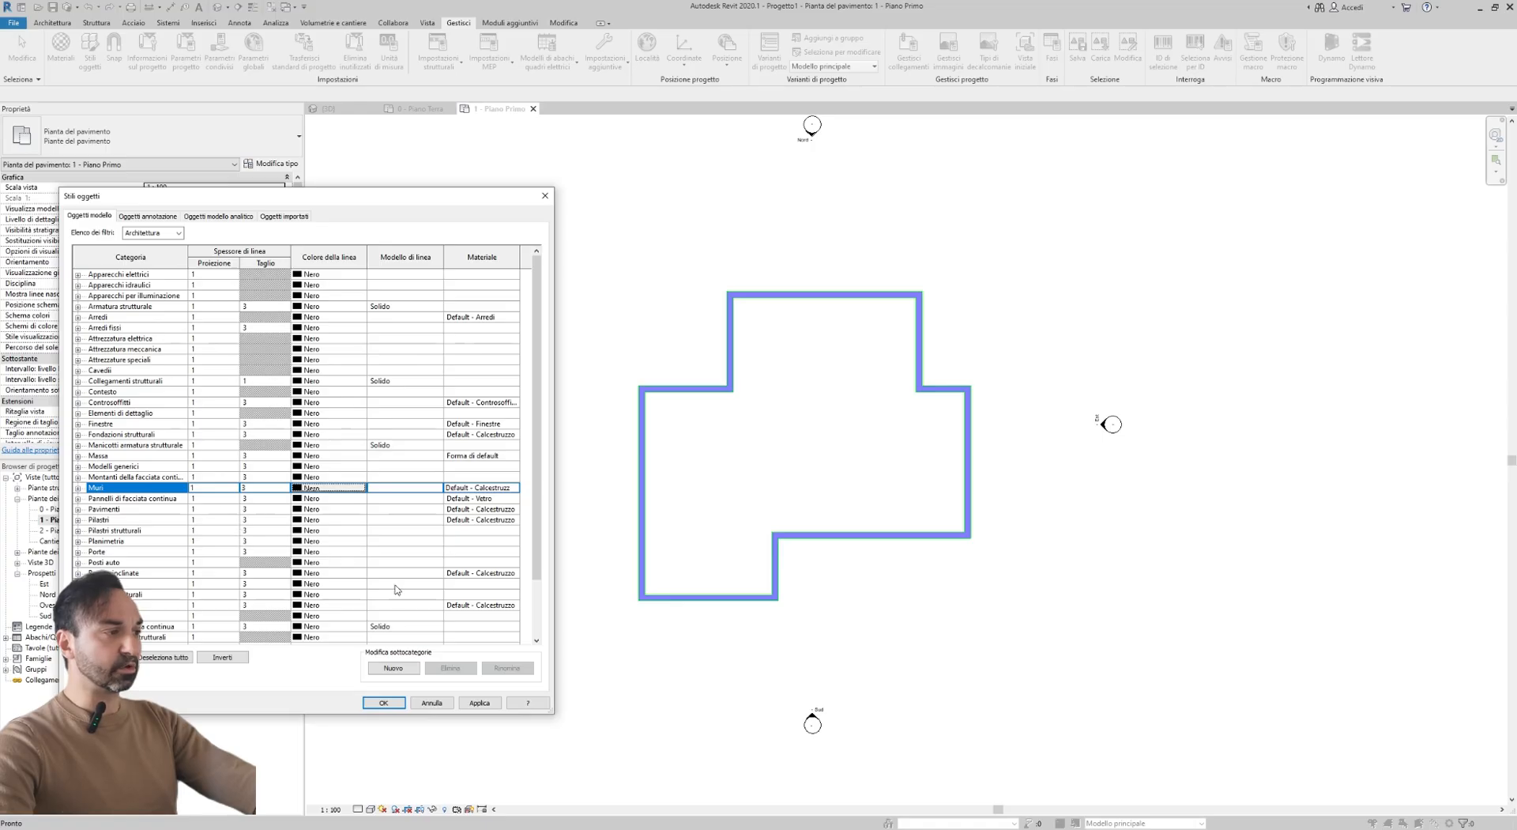
left_click(480, 702)
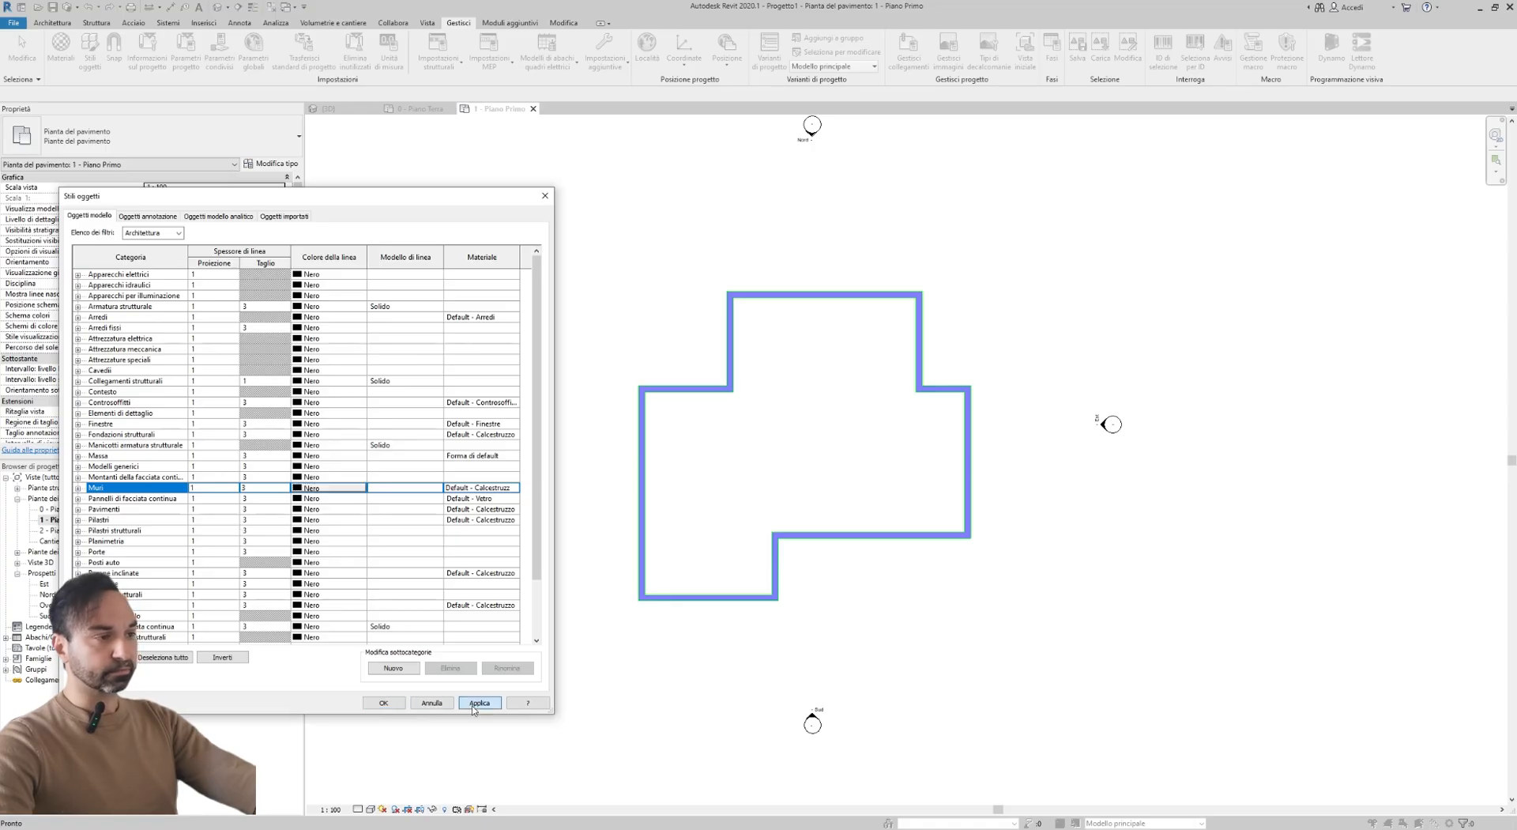
left_click(384, 703)
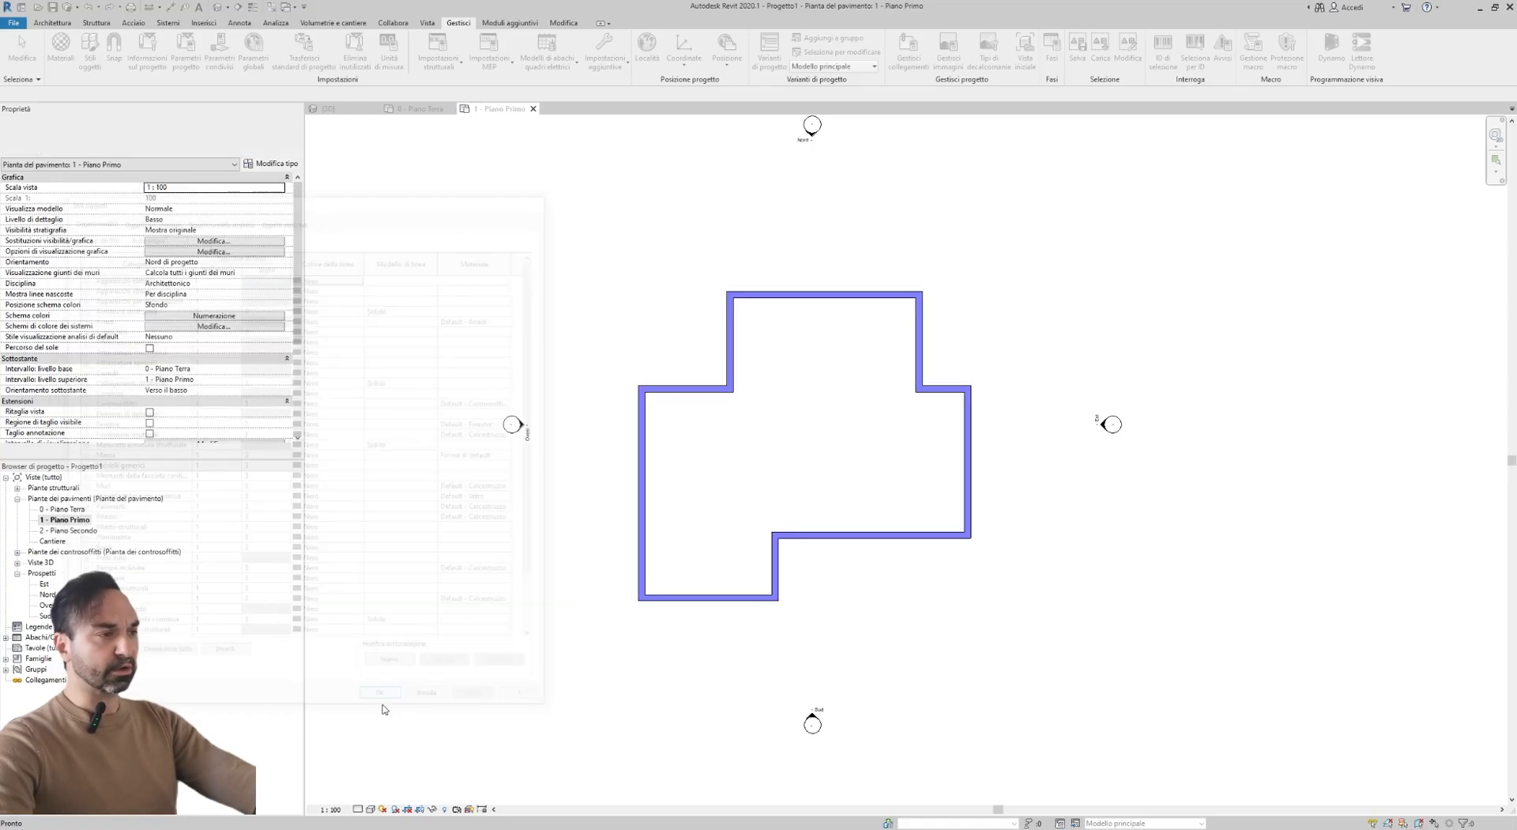
- Check the walls in the 0 - Piano Terra plan, and open the visibility/graphics overrides for 1 - Piano Primo
double_click(78, 510)
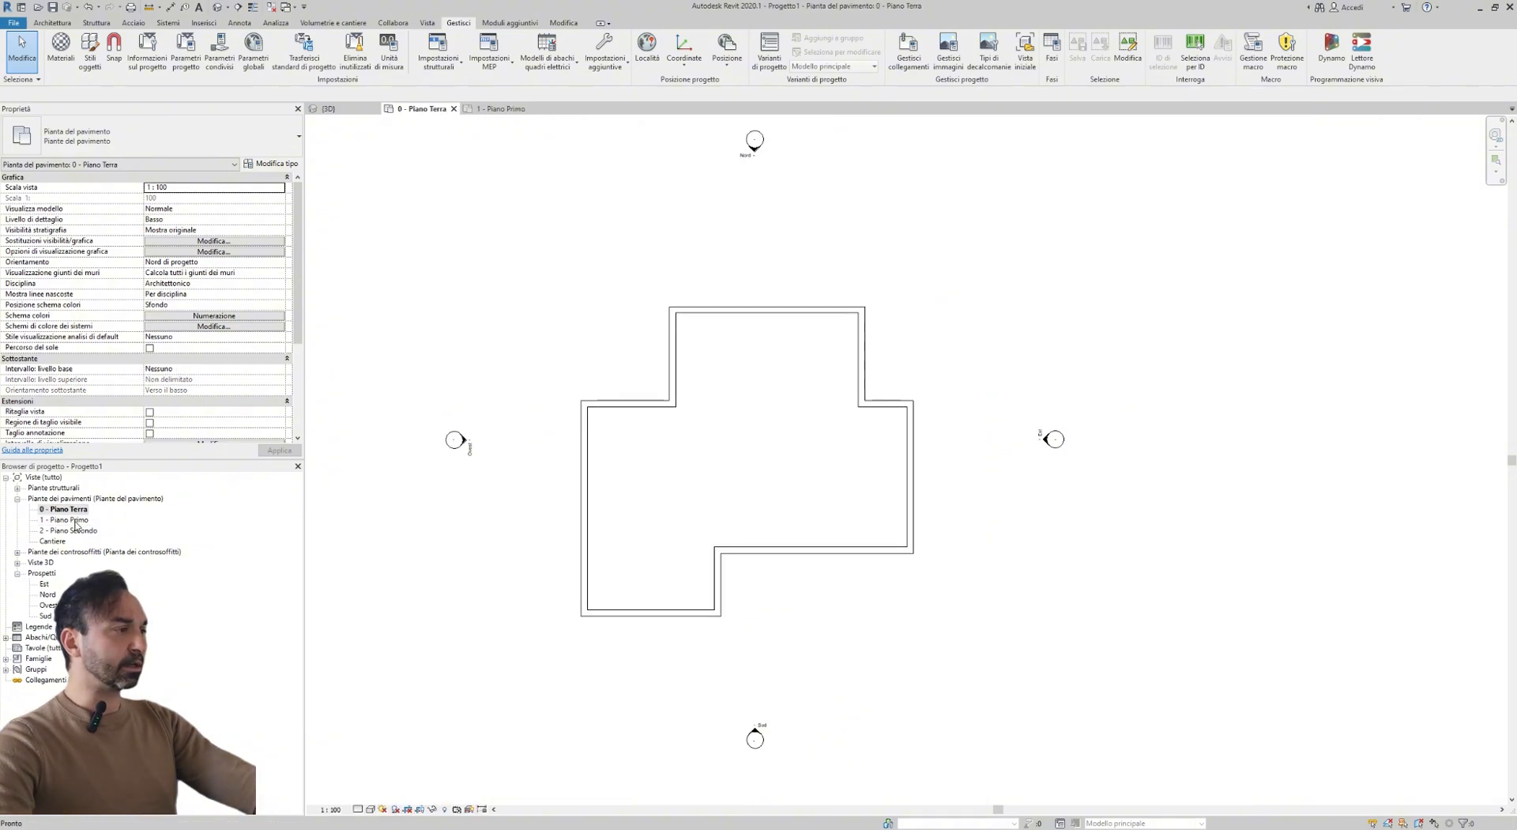
double_click(71, 520)
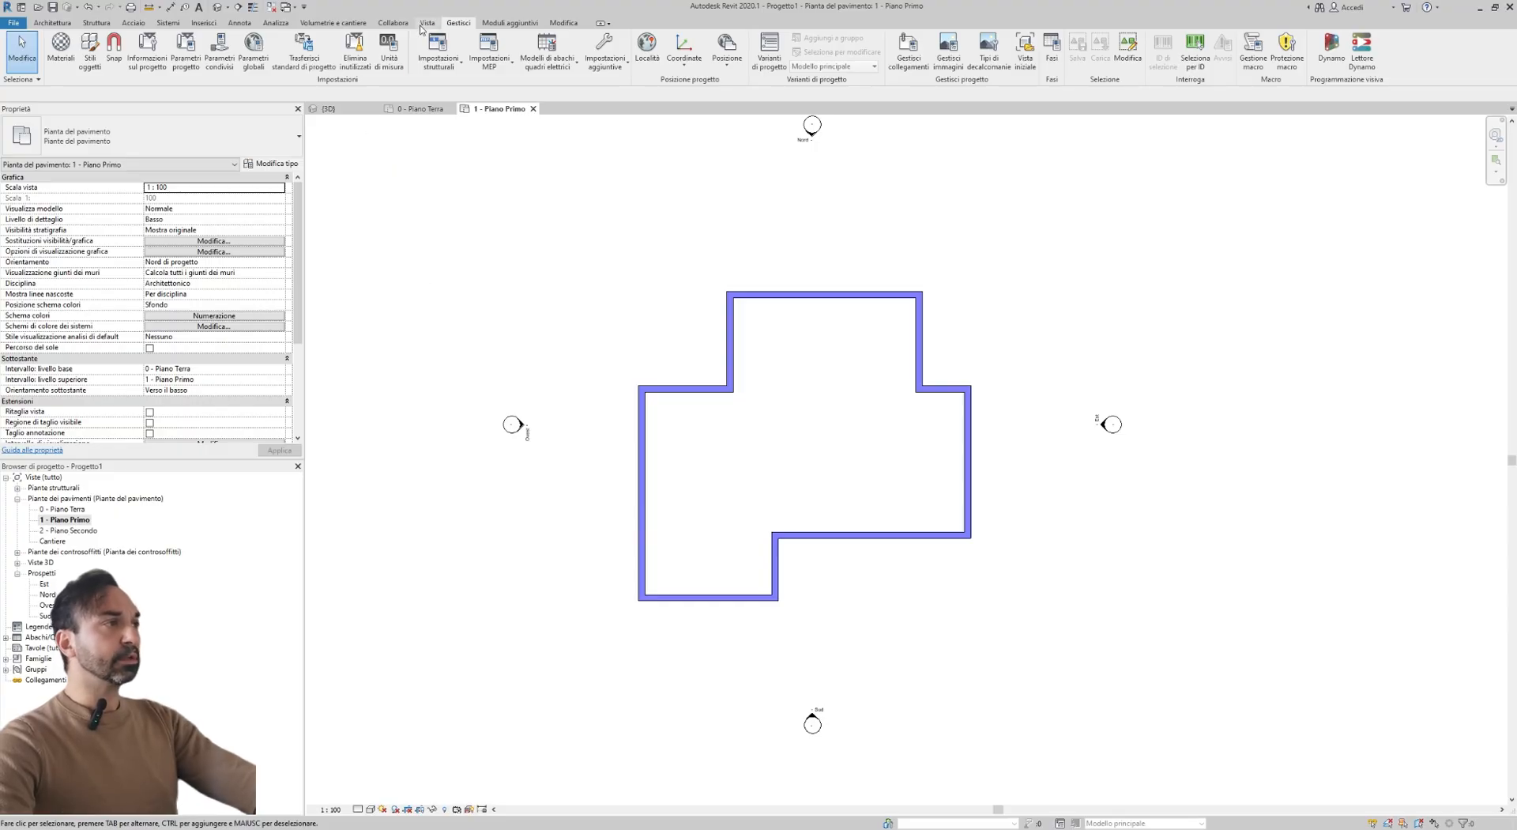
left_click(427, 22)
left_click(97, 51)
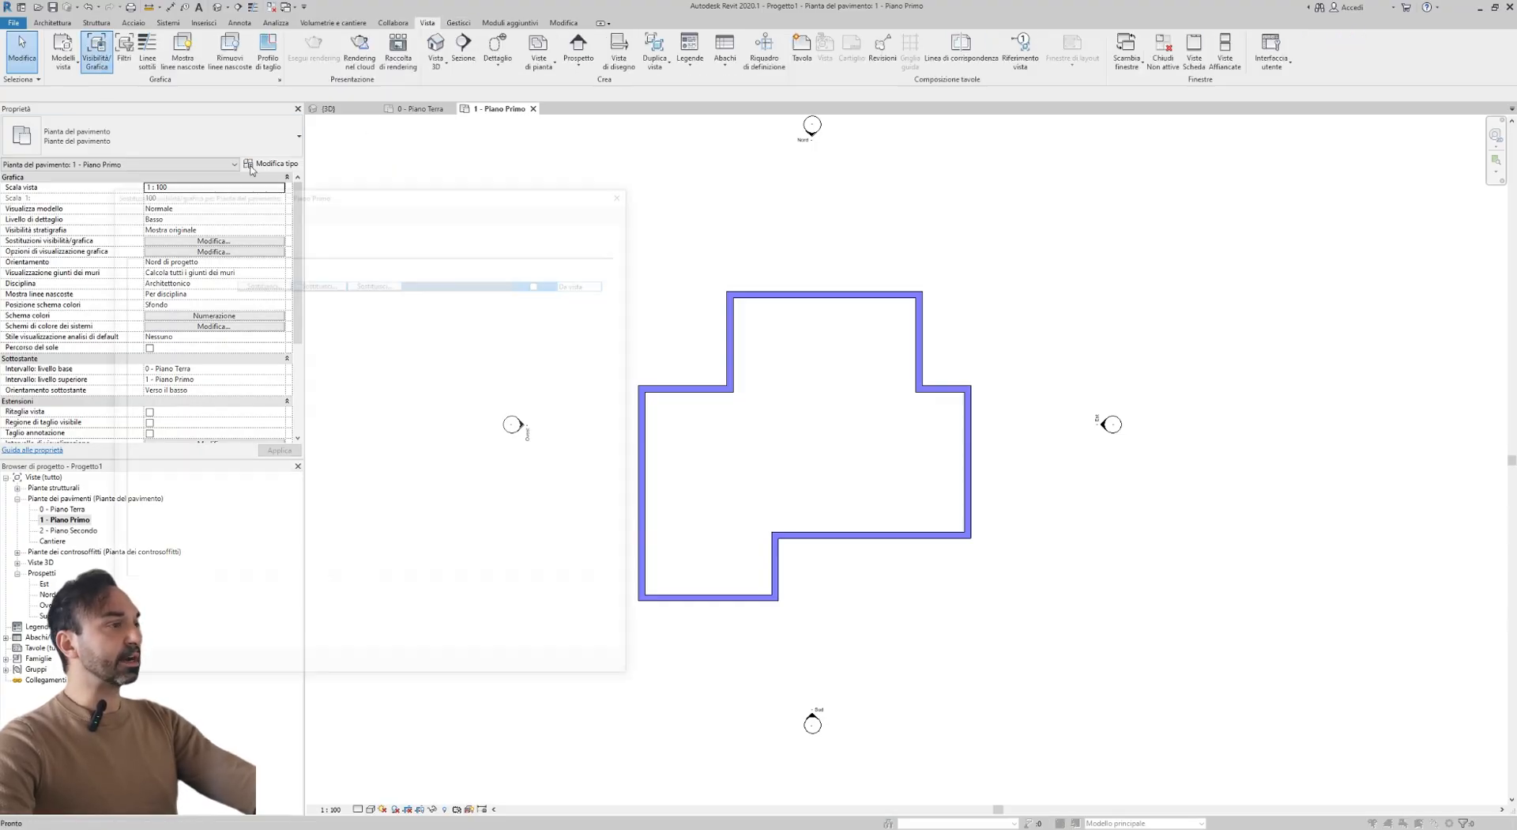
left_click_drag(458, 198, 439, 198)
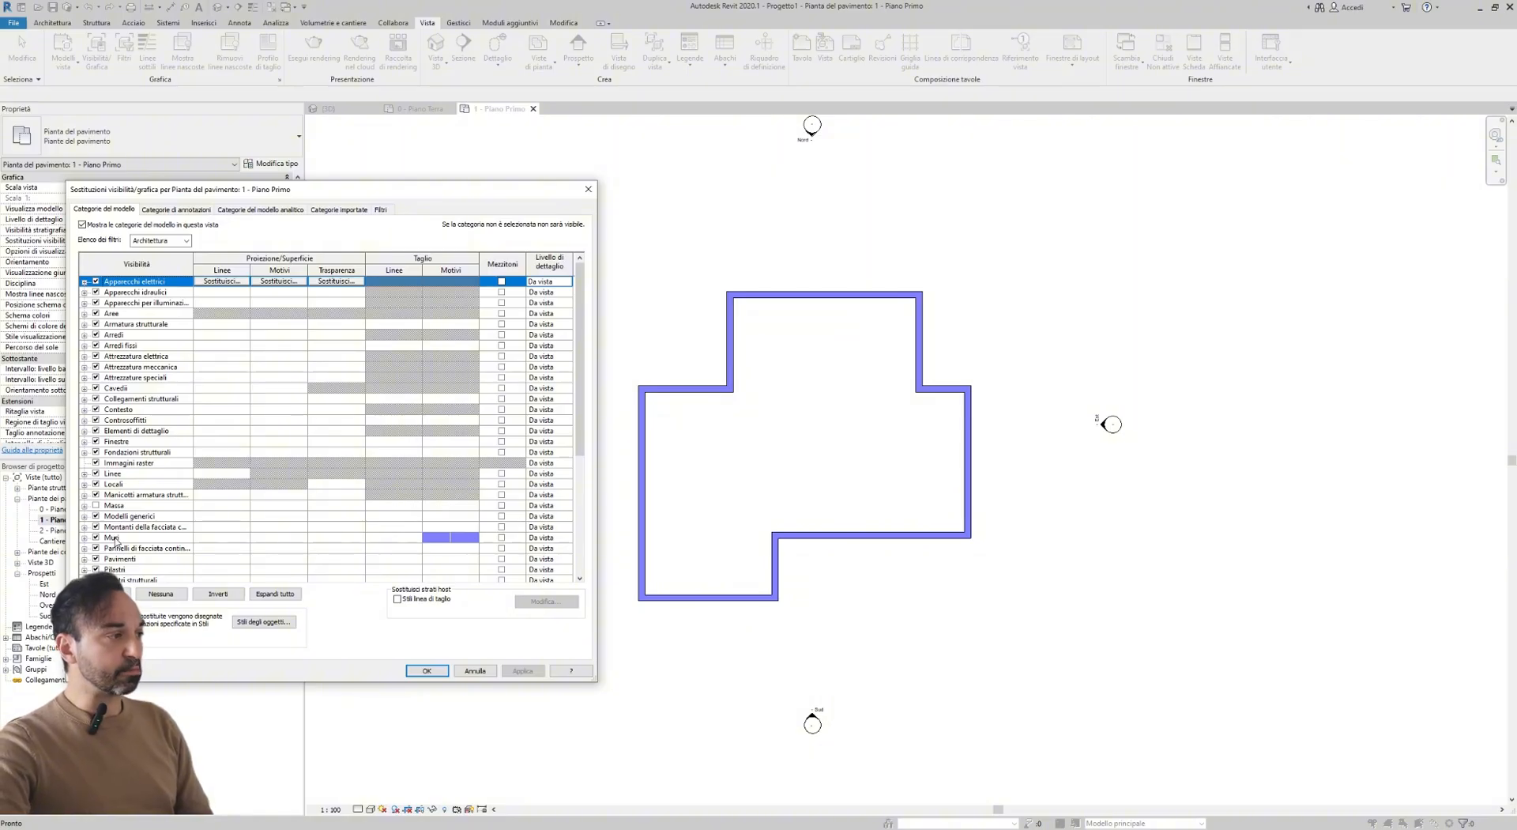
- Set the foreground colour of the Muri cut pattern override to RGB 198-187-193, using a solid fill
left_click(441, 538)
left_click(450, 537)
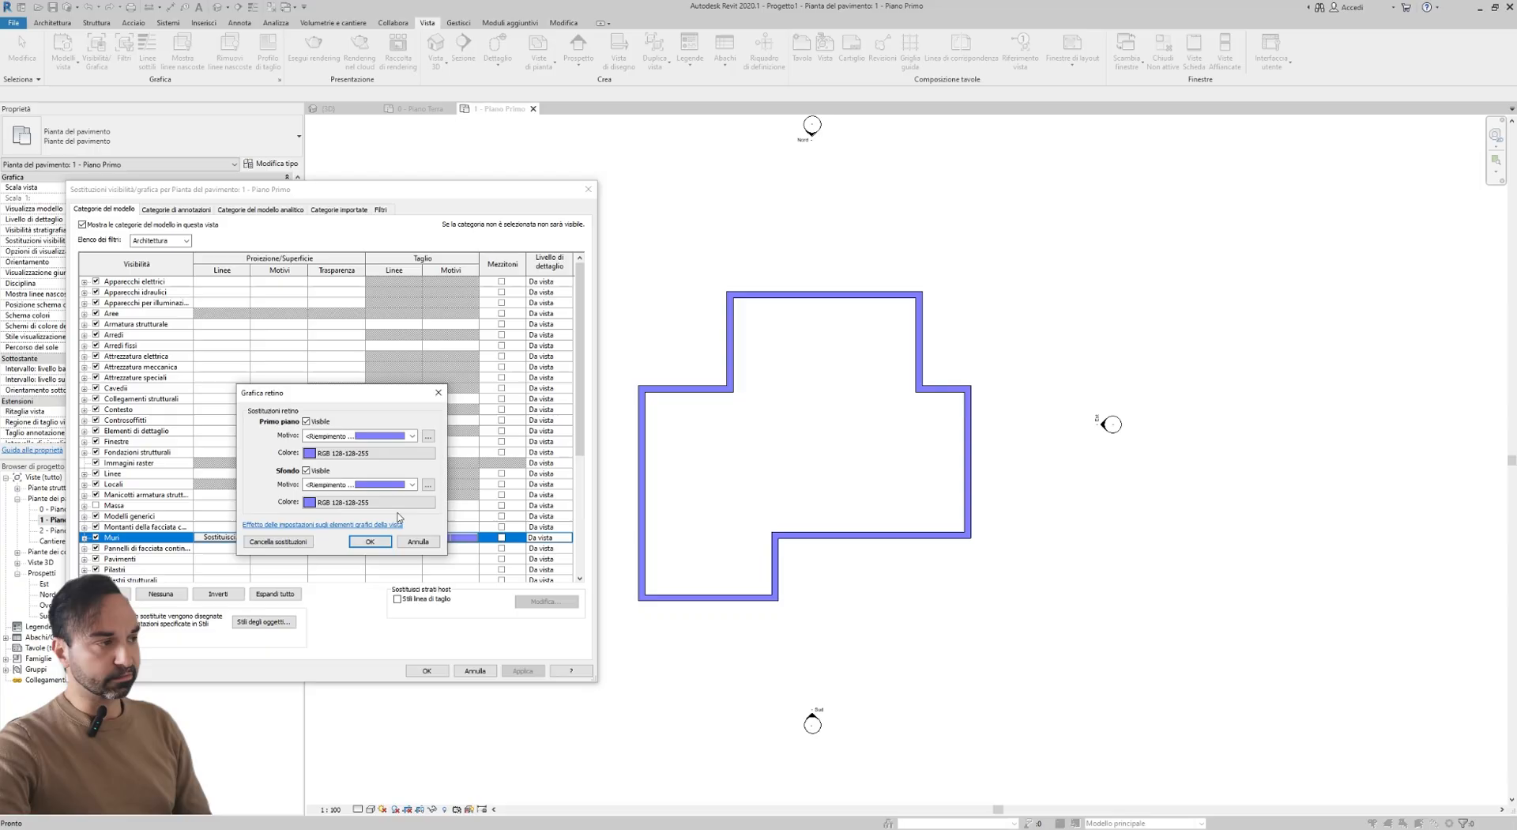
left_click(348, 436)
left_click(372, 456)
left_click(373, 454)
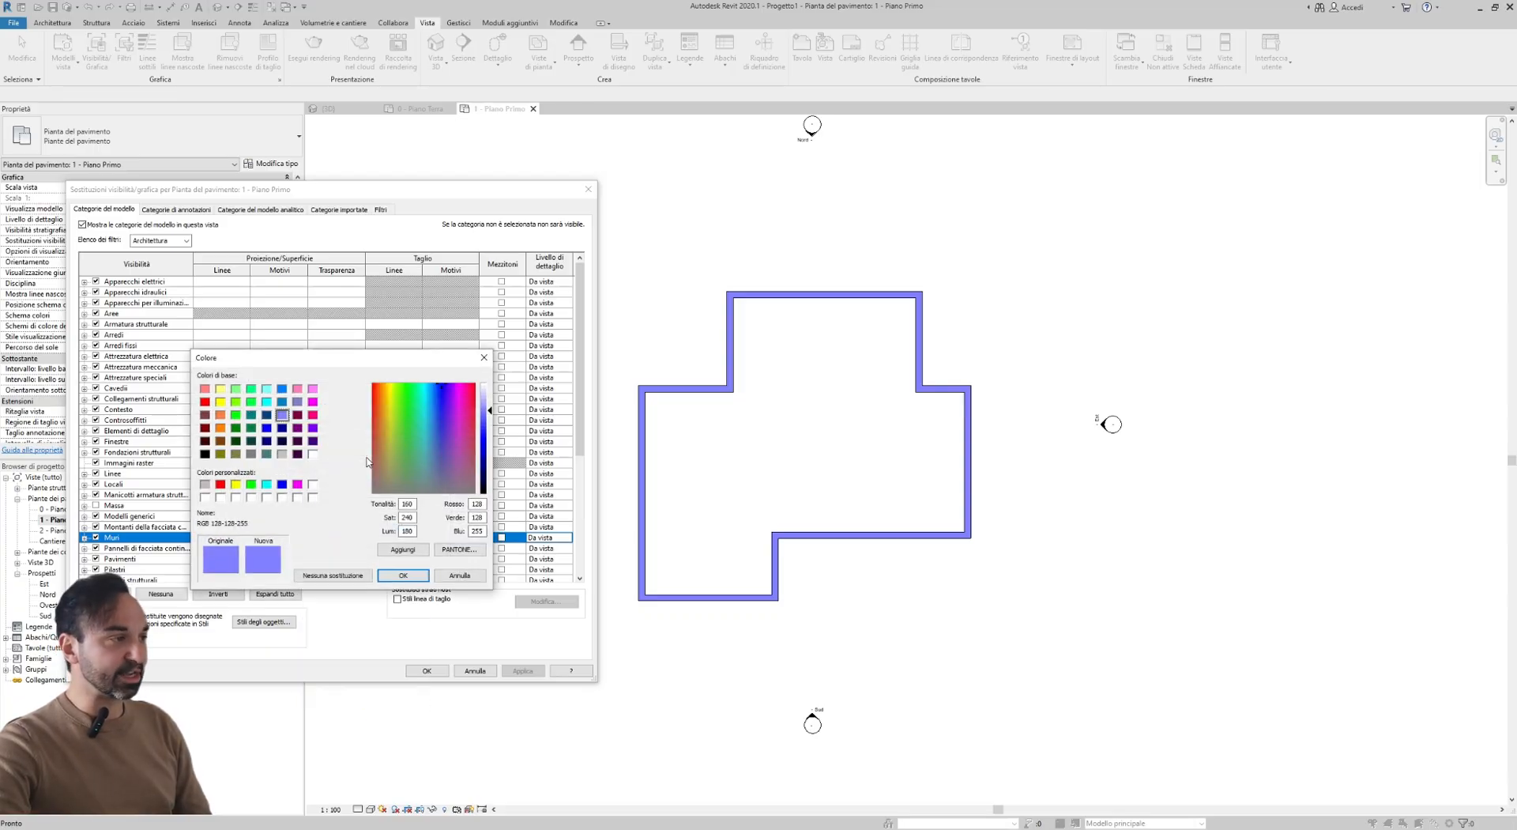
left_click(205, 484)
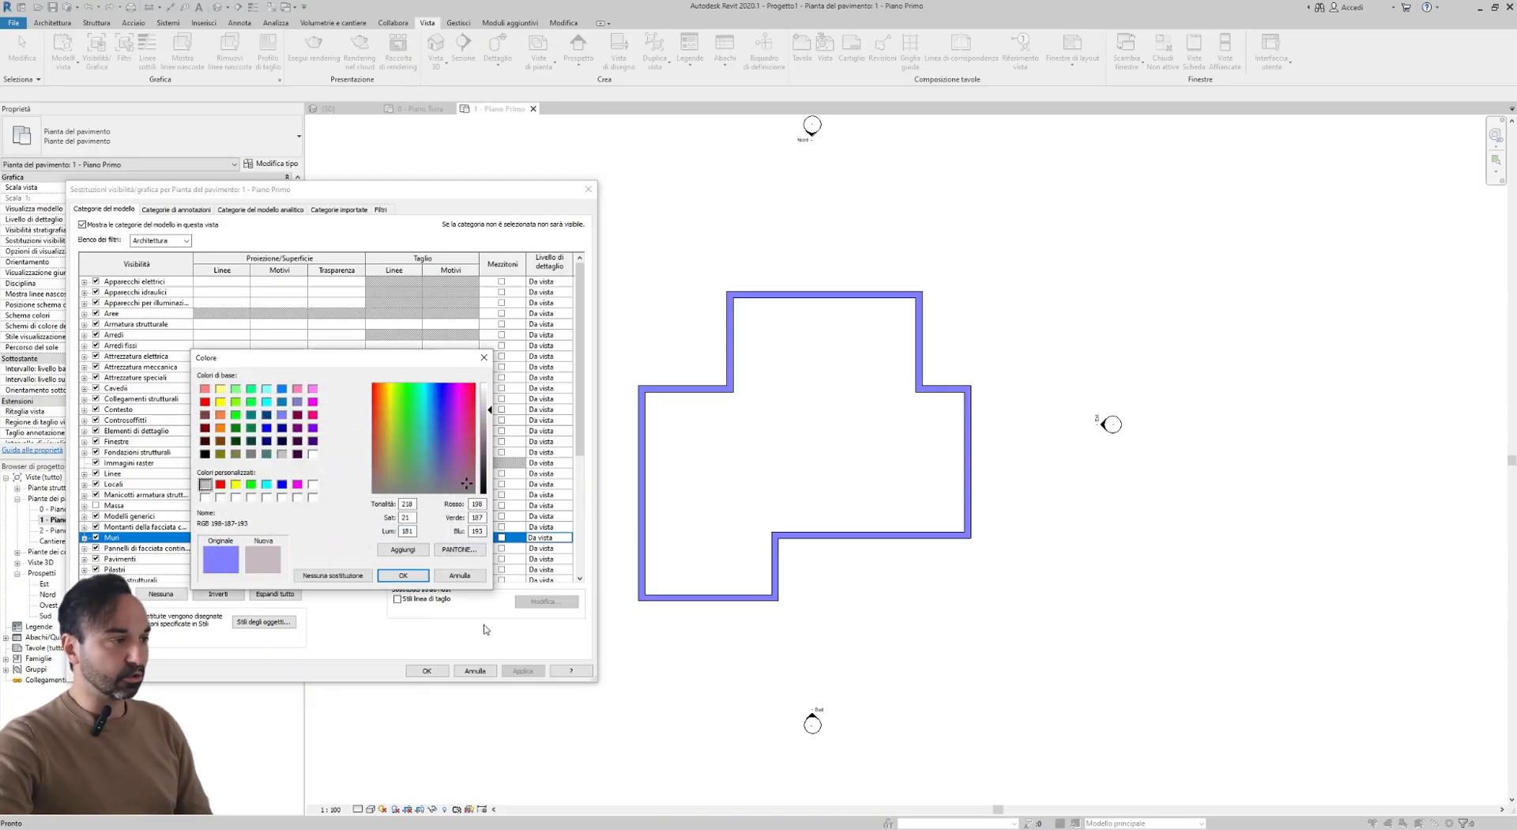
left_click(403, 575)
- Set the background colour of the Muri cut pattern to RGB 198-187-193 and apply the override to the plan
left_click(368, 504)
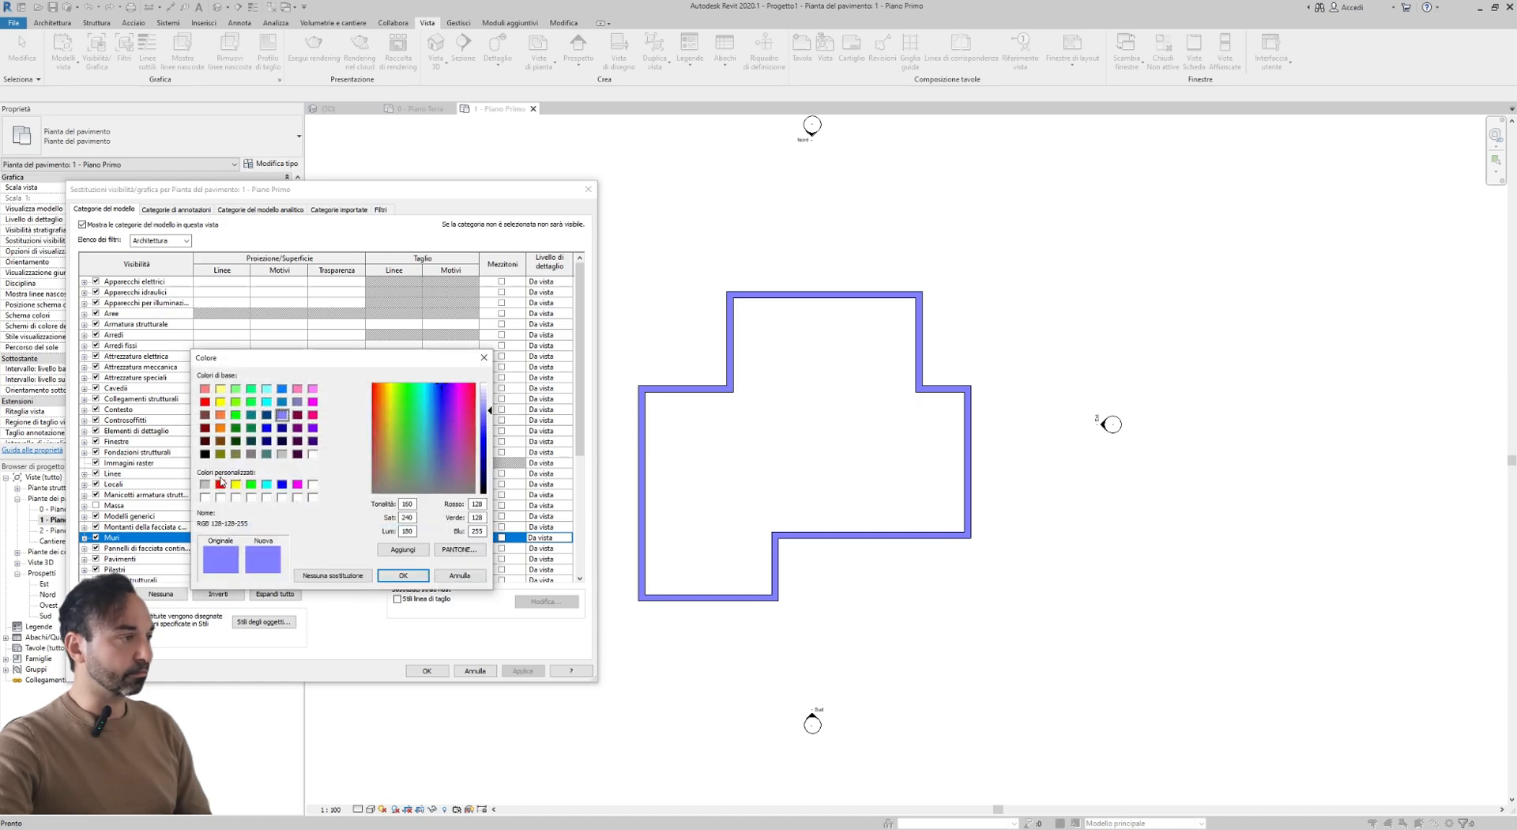
left_click(205, 484)
left_click(402, 575)
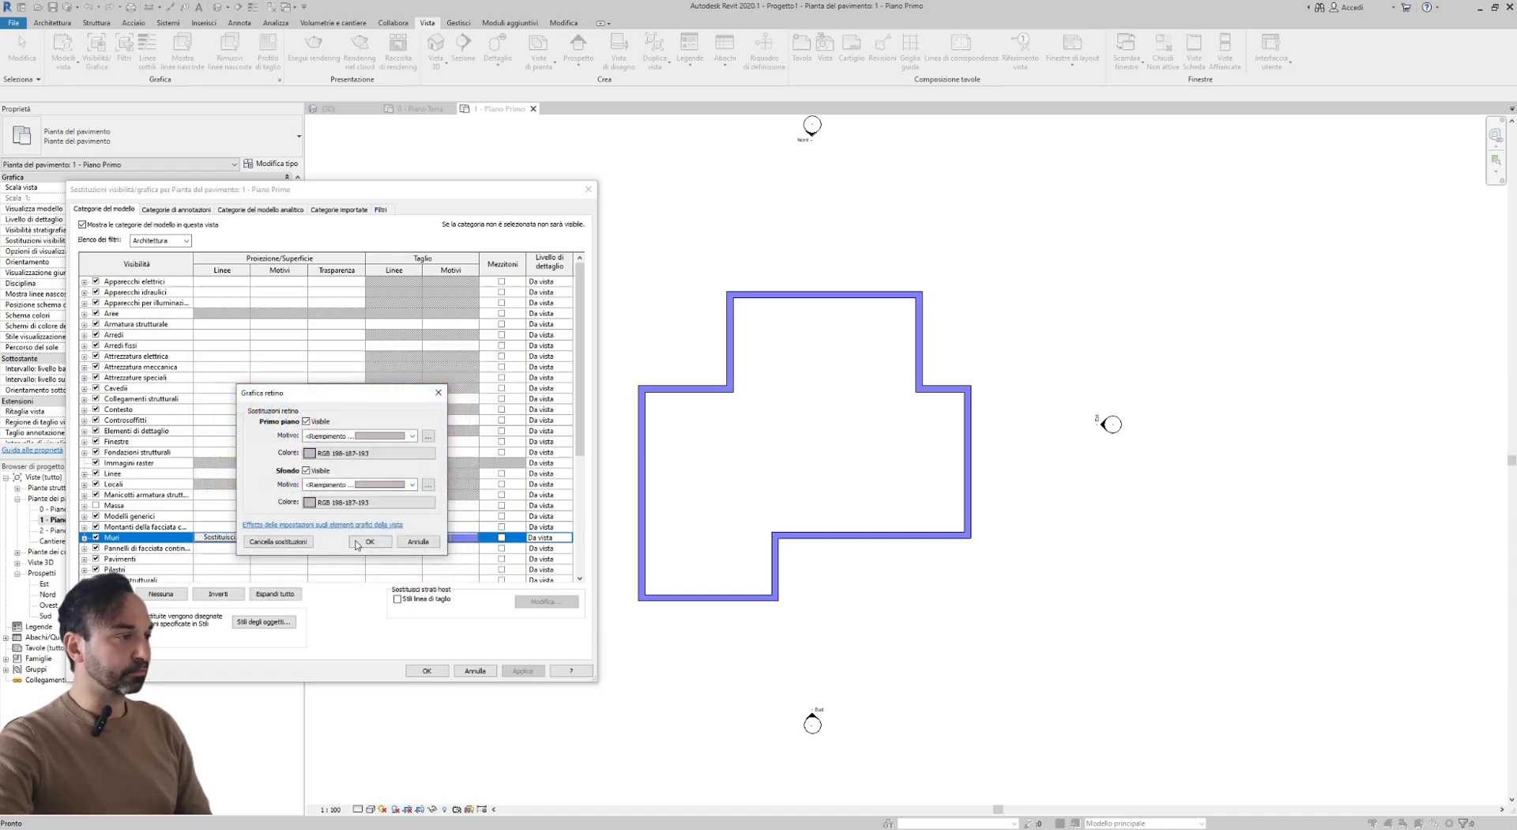
left_click(370, 542)
left_click(523, 671)
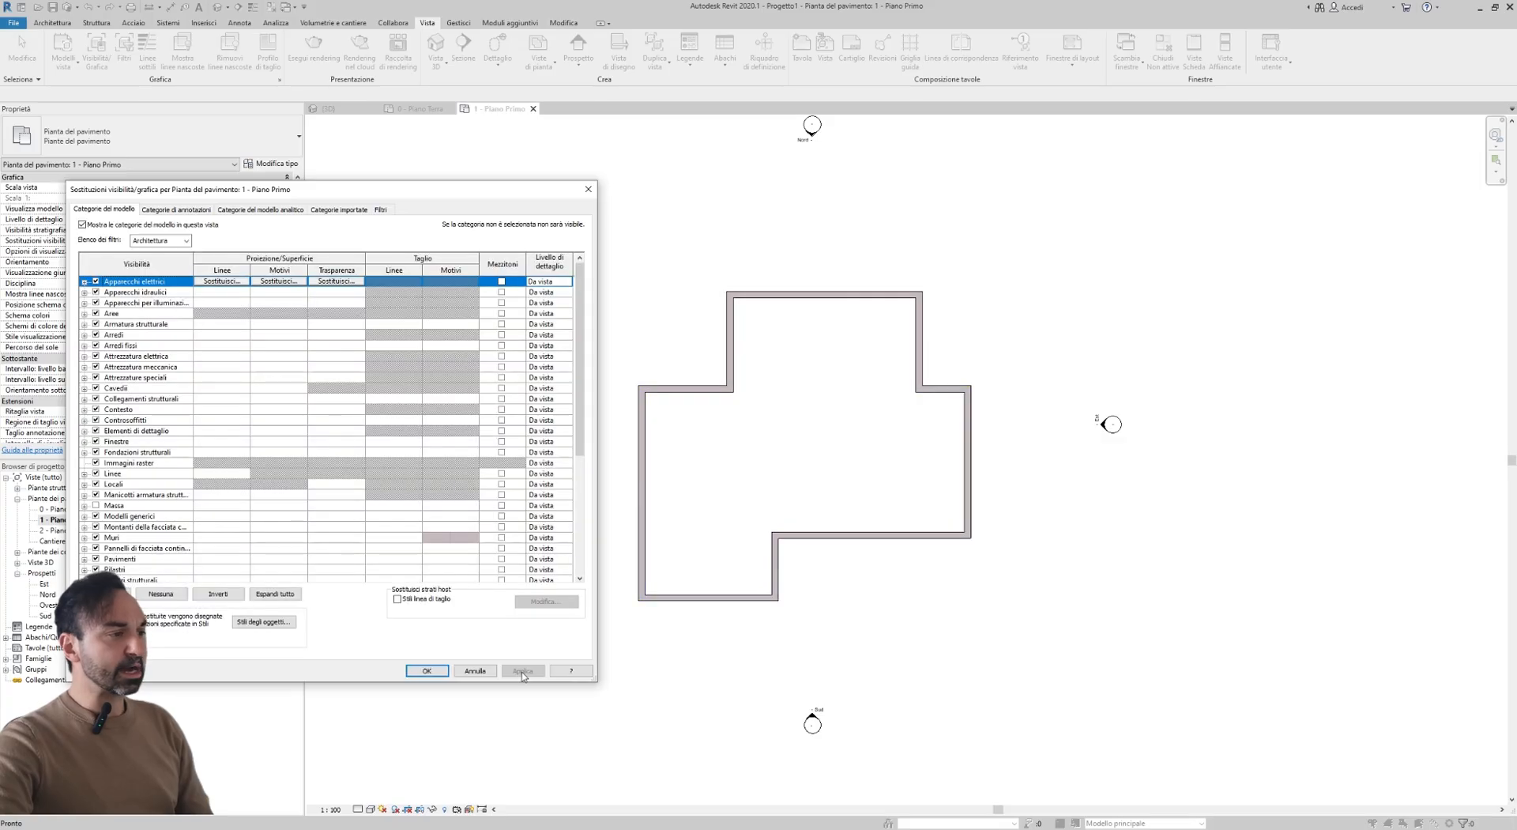
left_click(426, 670)
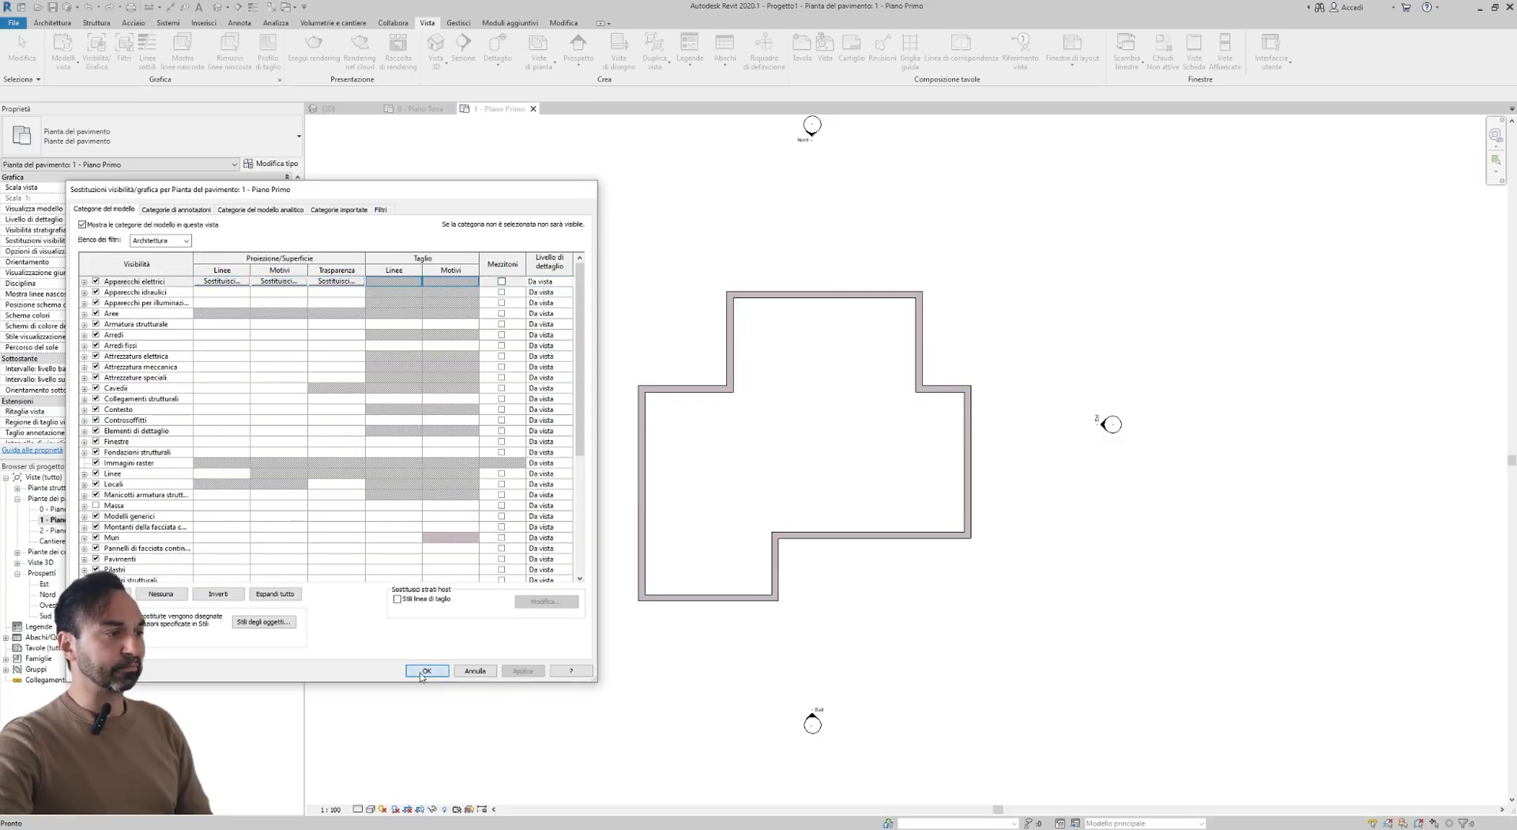
scroll(700, 495, "up", 2)
middle_click_drag(700, 495, 744, 522)
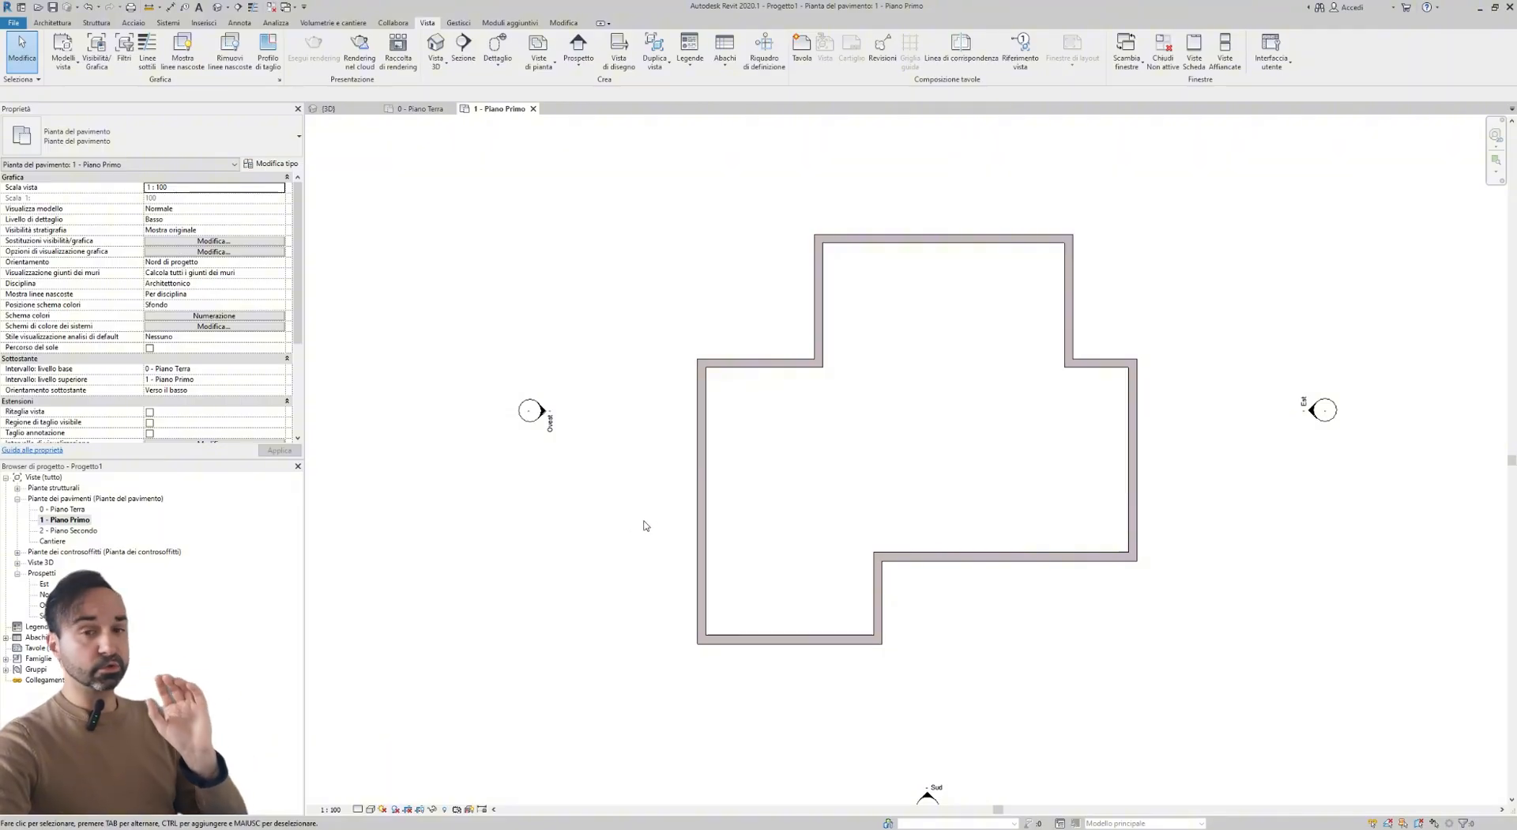
middle_click_drag(644, 526, 610, 525)
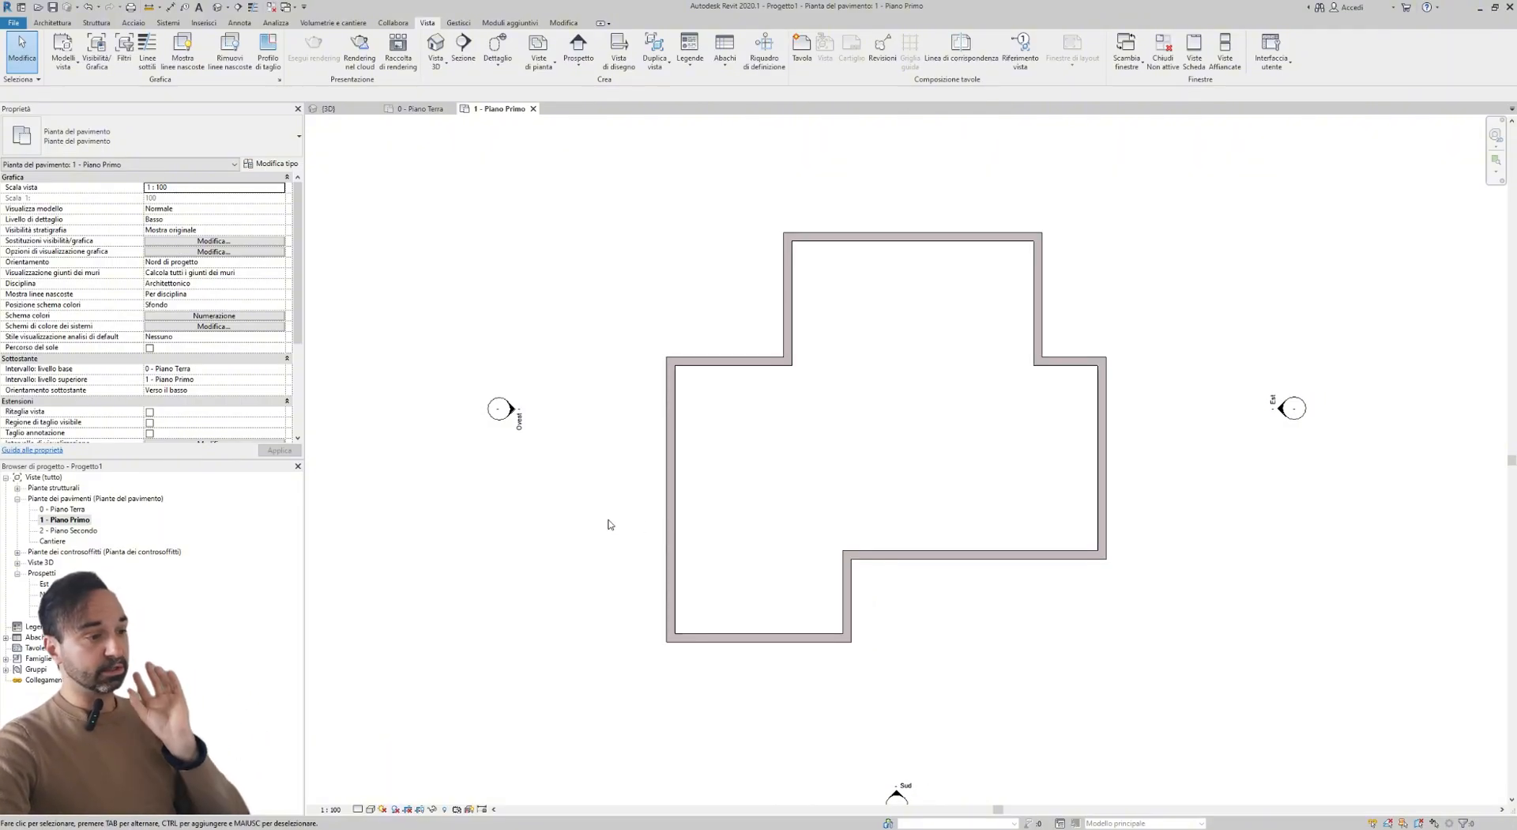
middle_click_drag(603, 528, 578, 532)
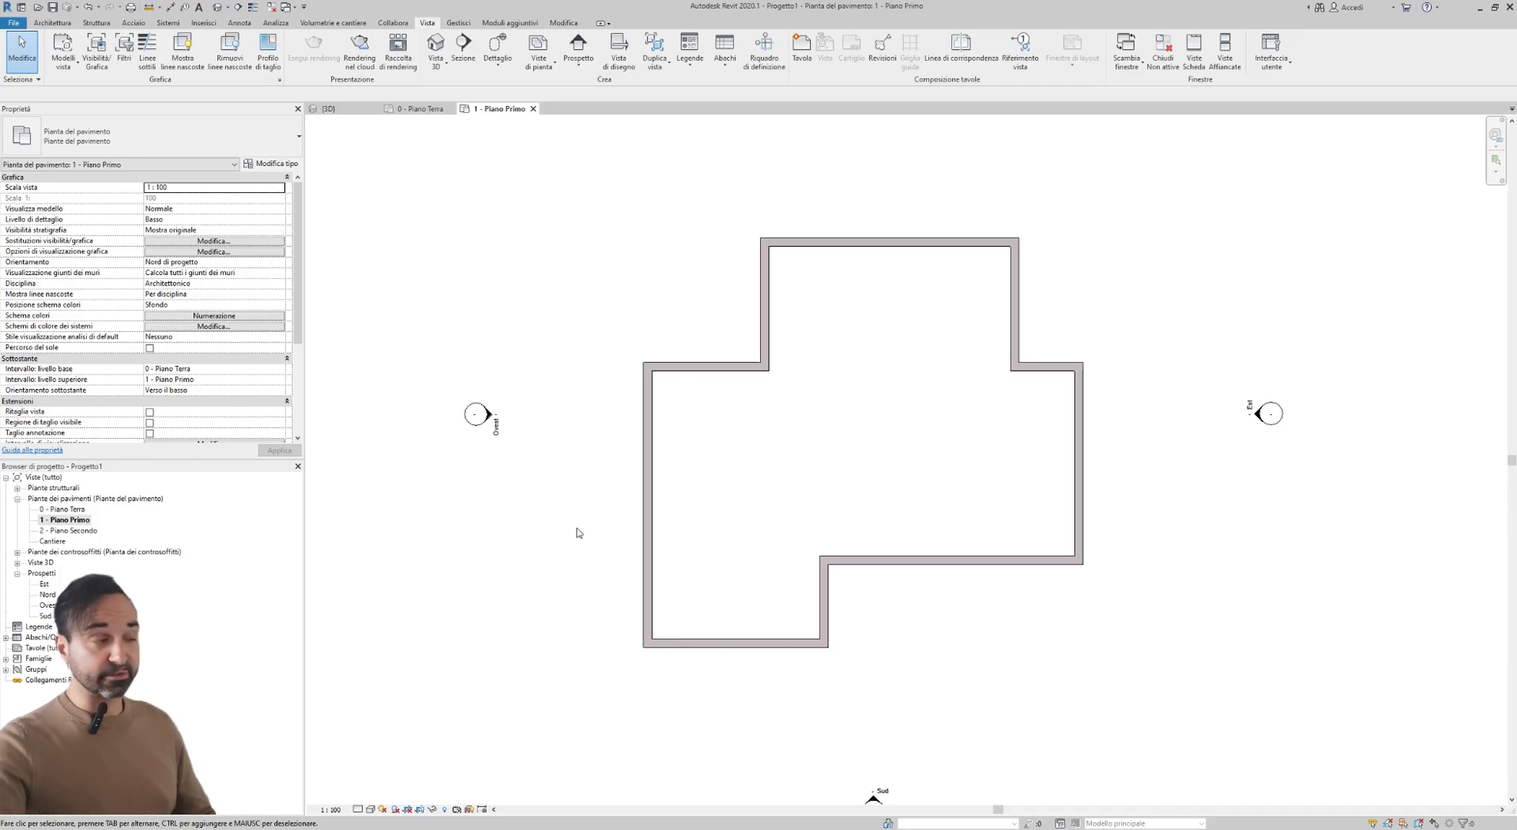
- Create a view template from the 1 - Piano Primo plan and name it "Stile grafica piante"
right_click(83, 521)
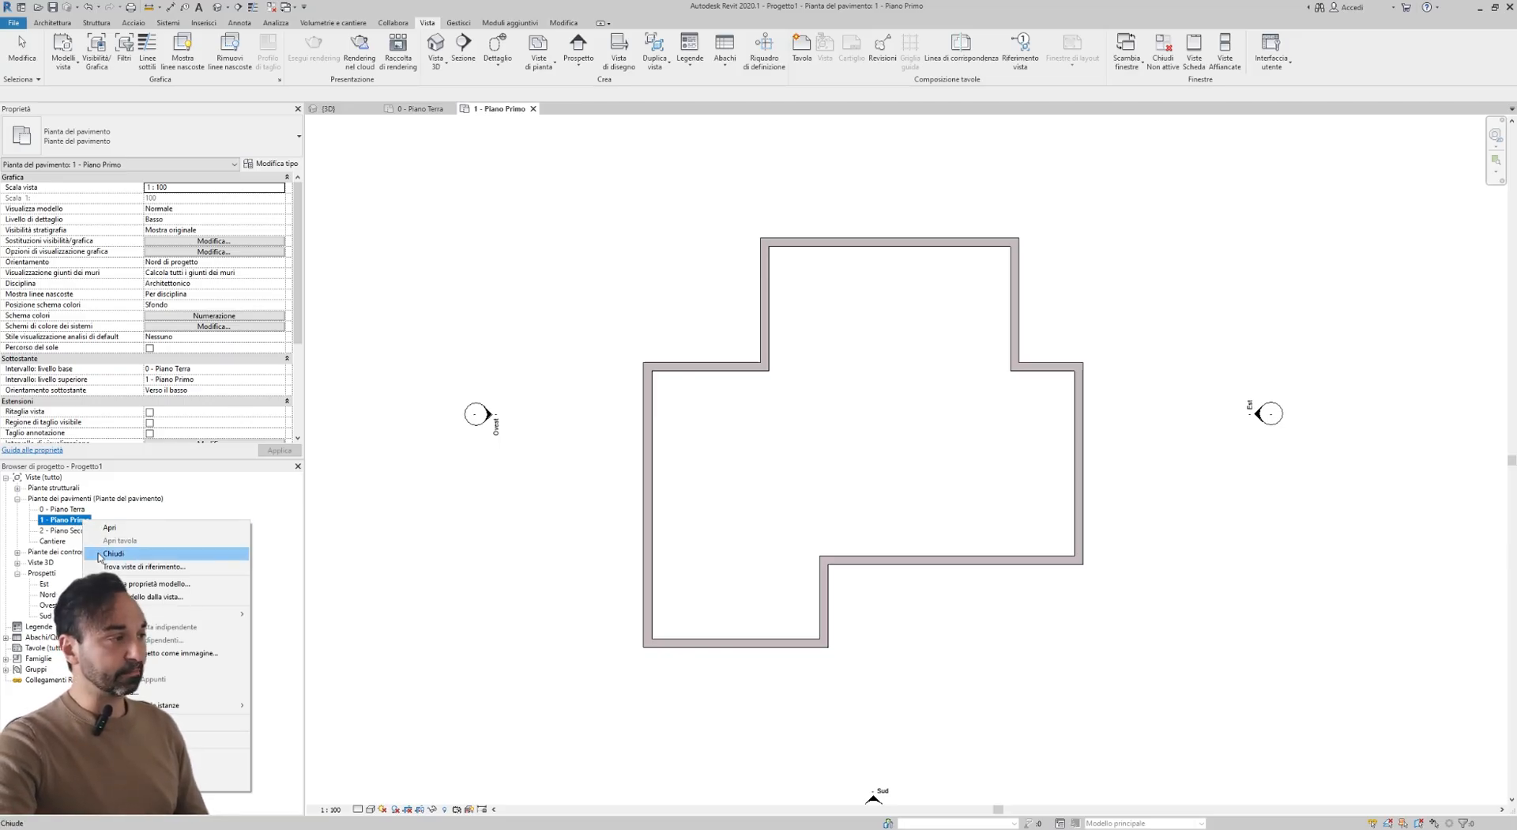
left_click(133, 598)
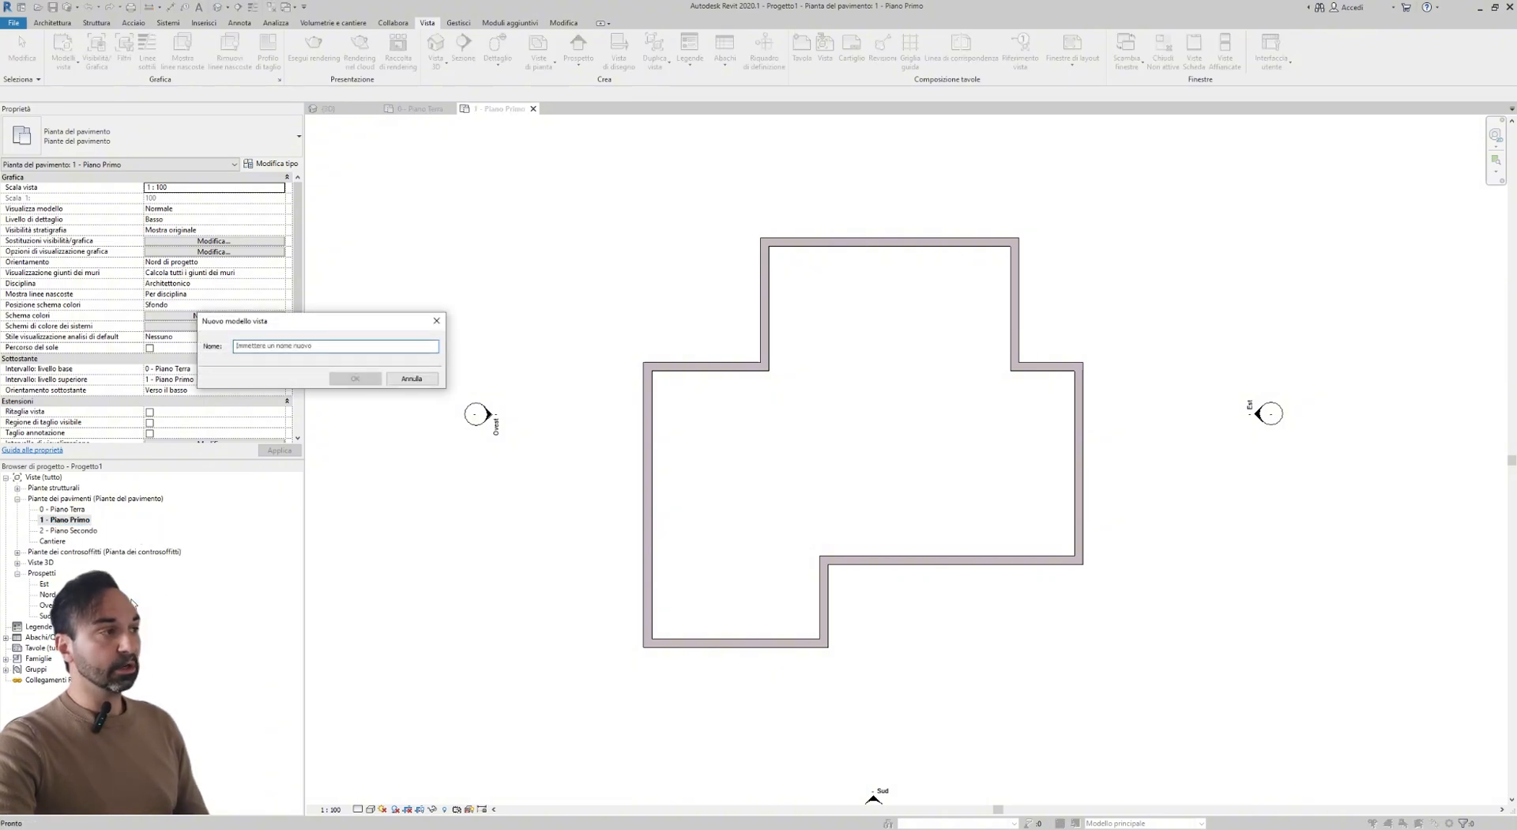
type("a")
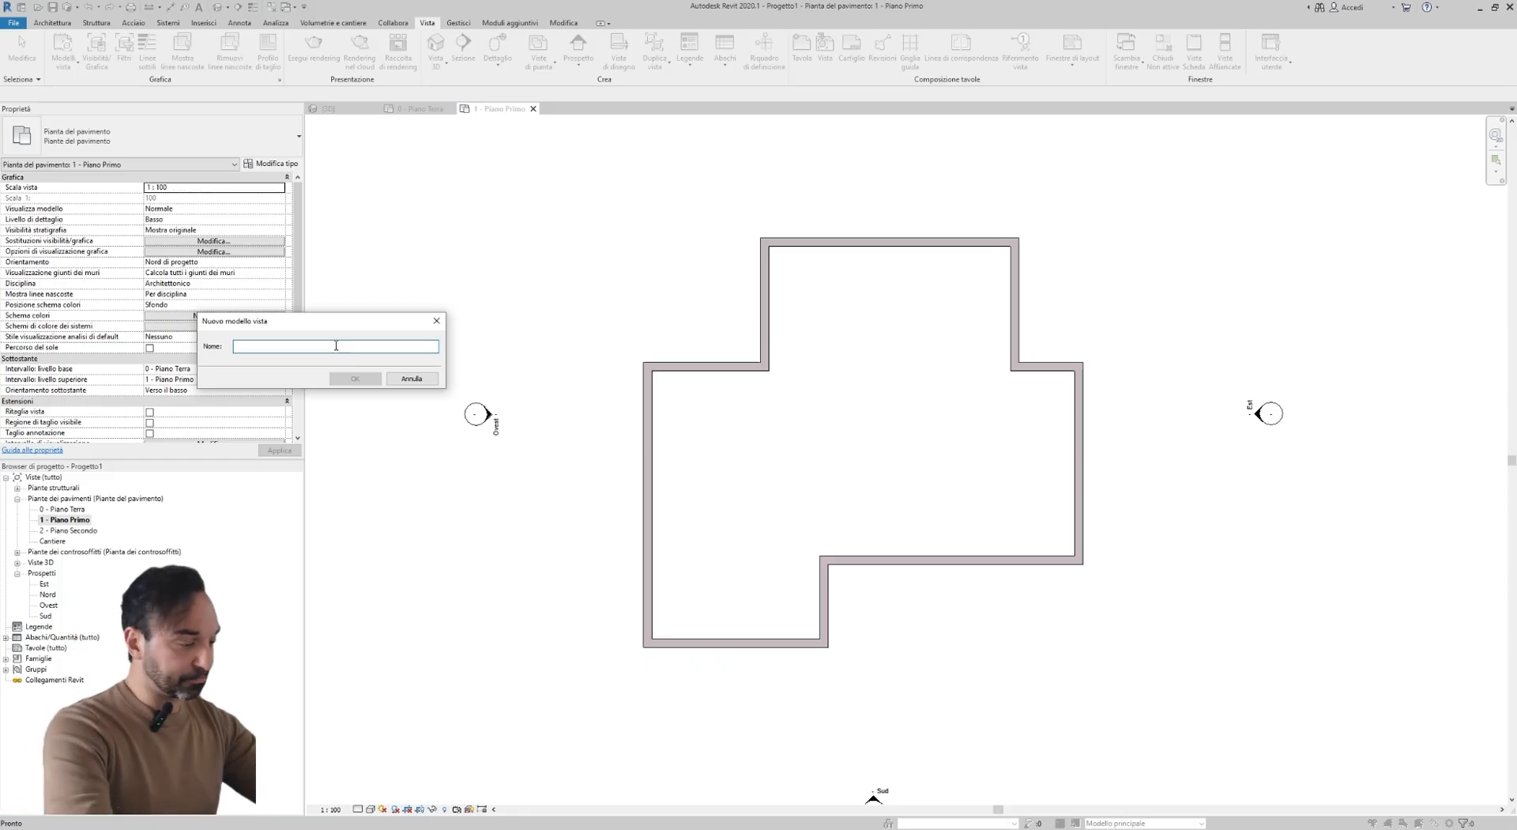
type("cal")
key("BackSpace")
key("BackSpace")
key("BackSpace")
key("BackSpace")
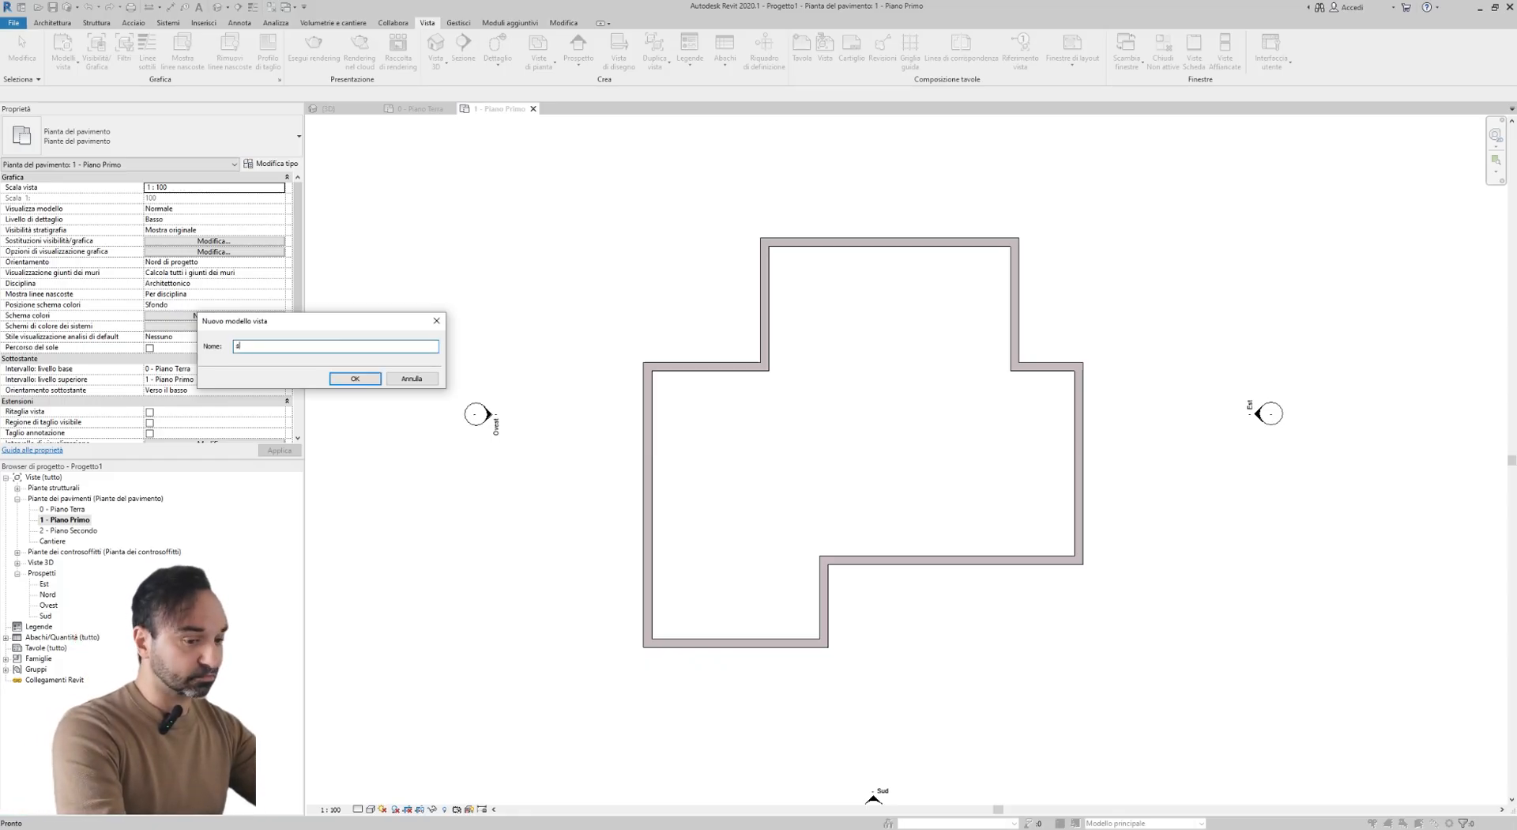
type("Stile ")
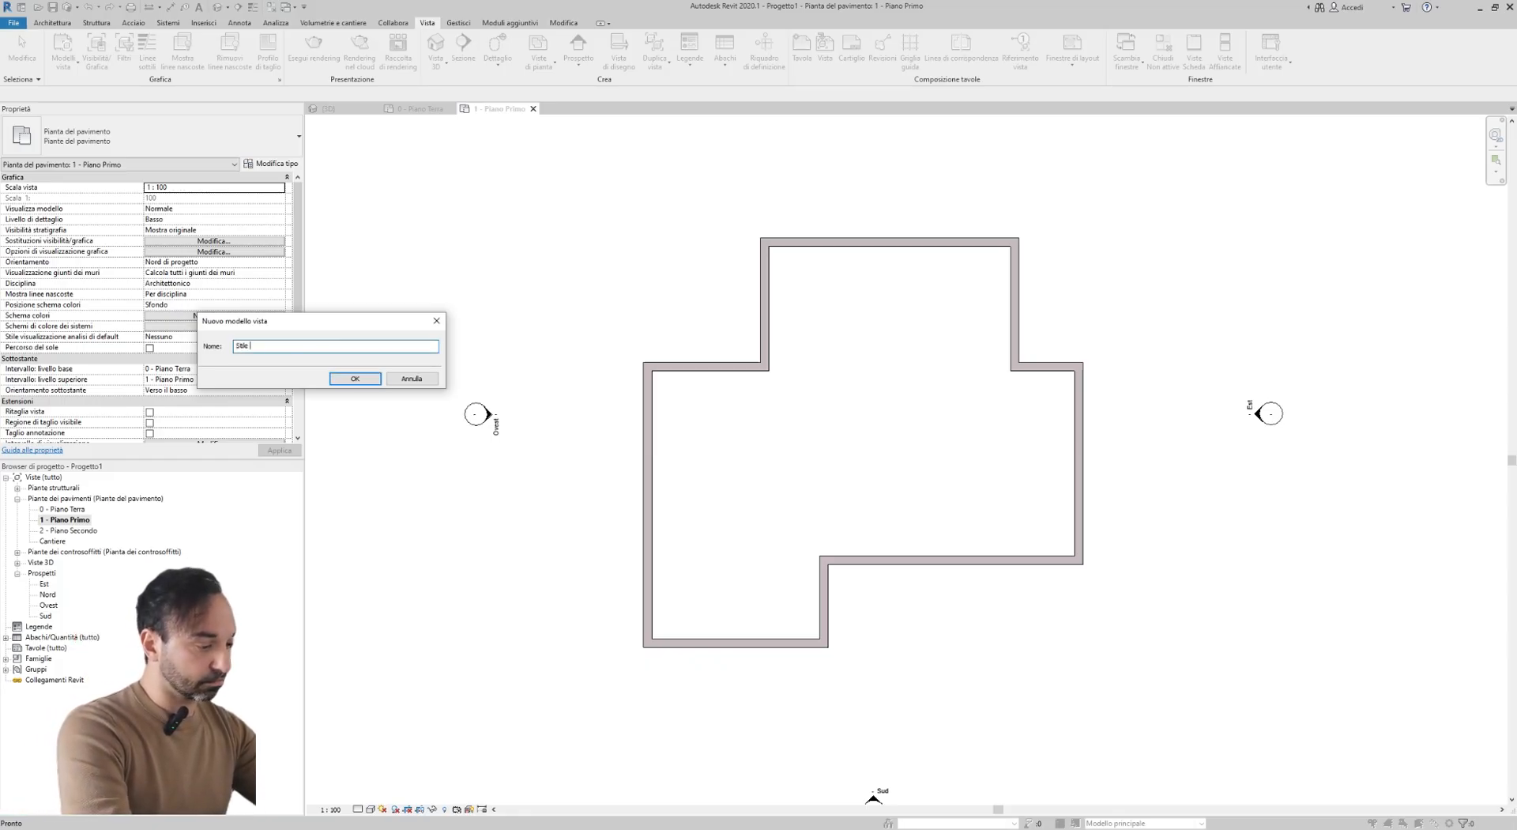
type("grafica piante")
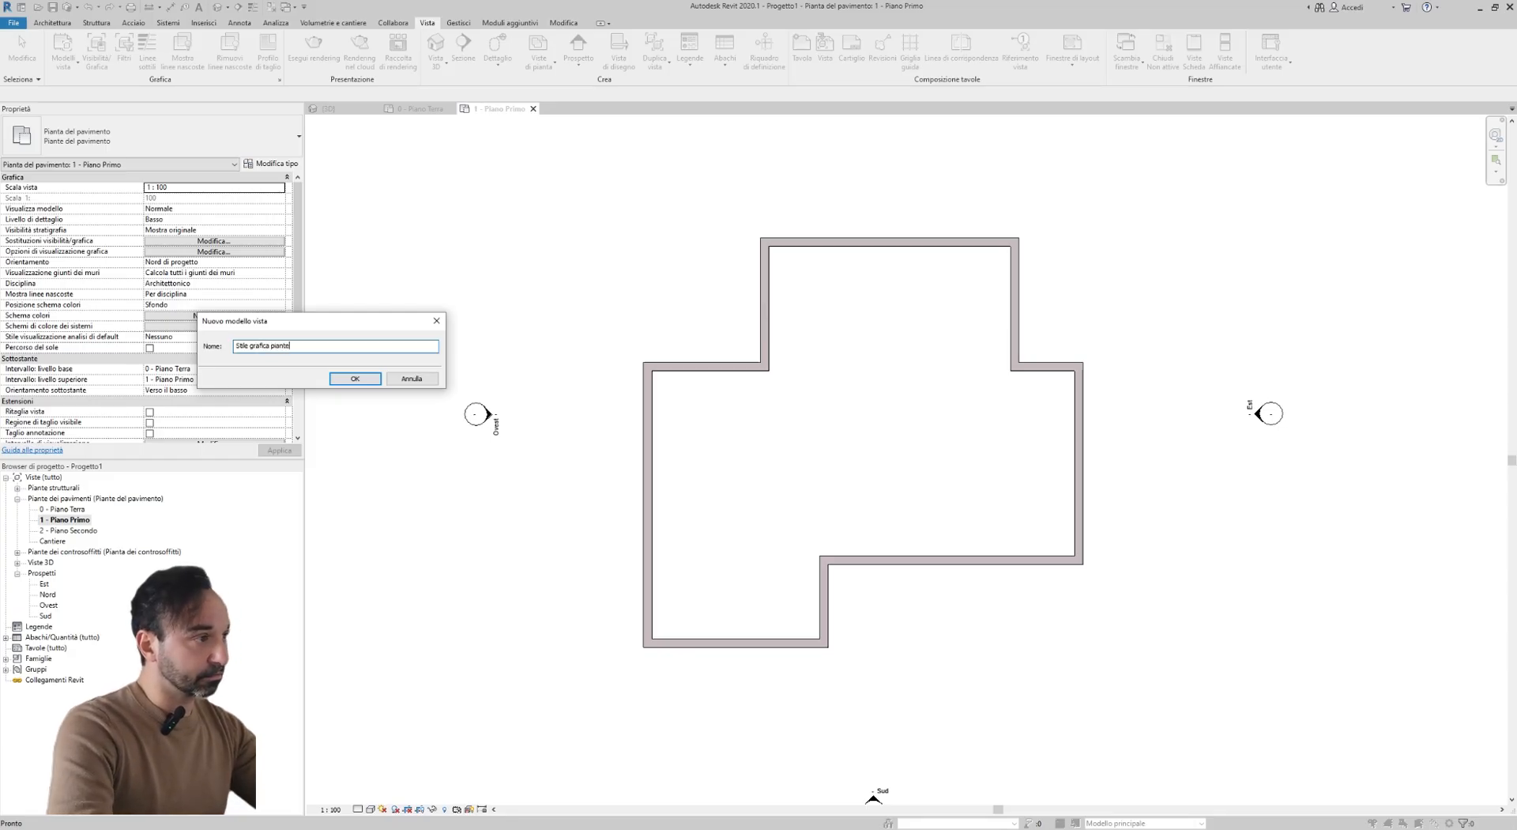
key("Return")
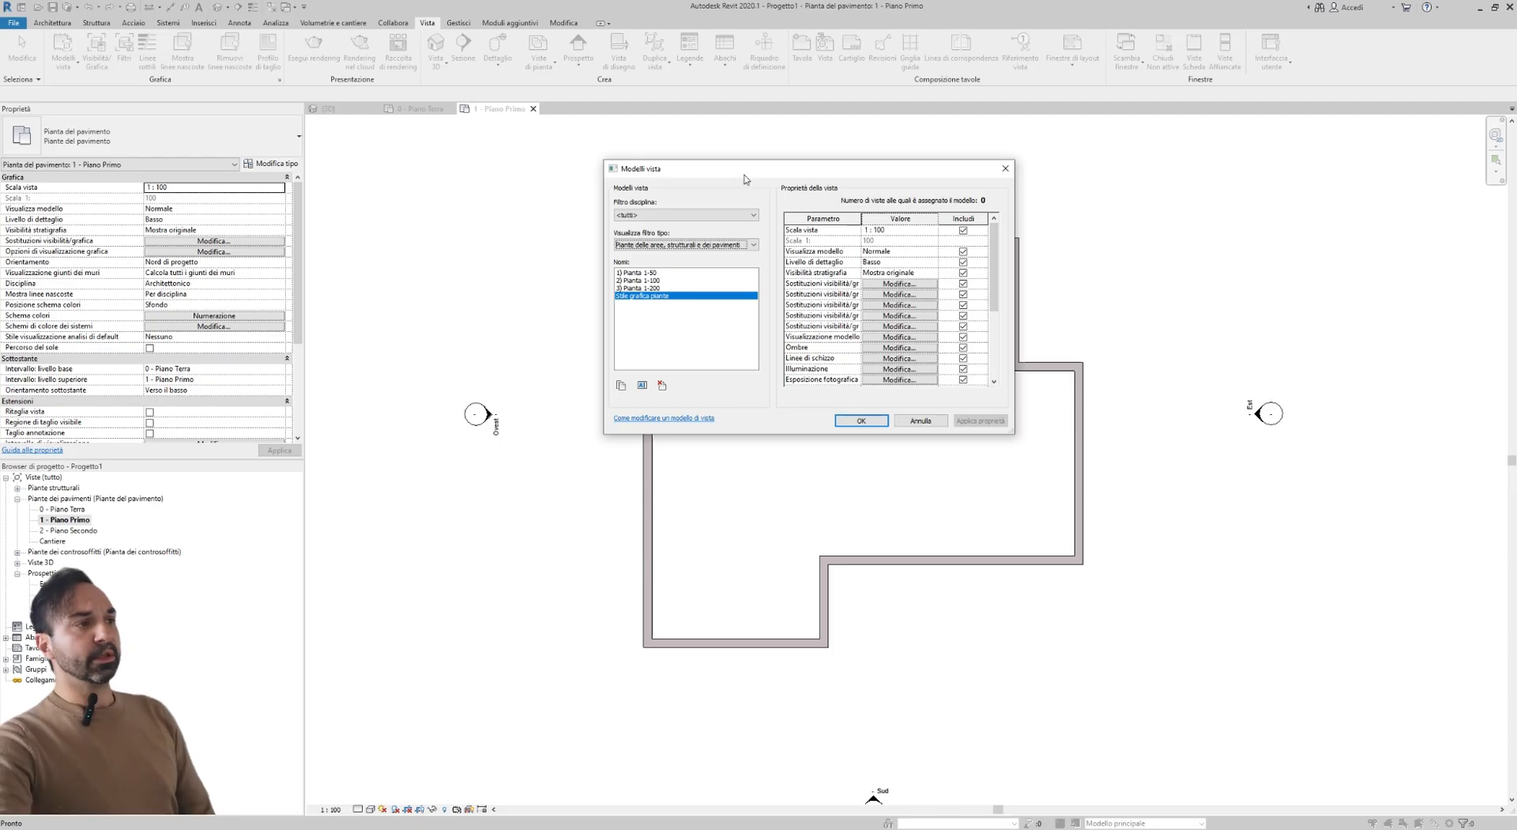
- Review the model visibility/graphics overrides stored in the Stile grafica piante template, and accept the template
left_click_drag(662, 171, 426, 170)
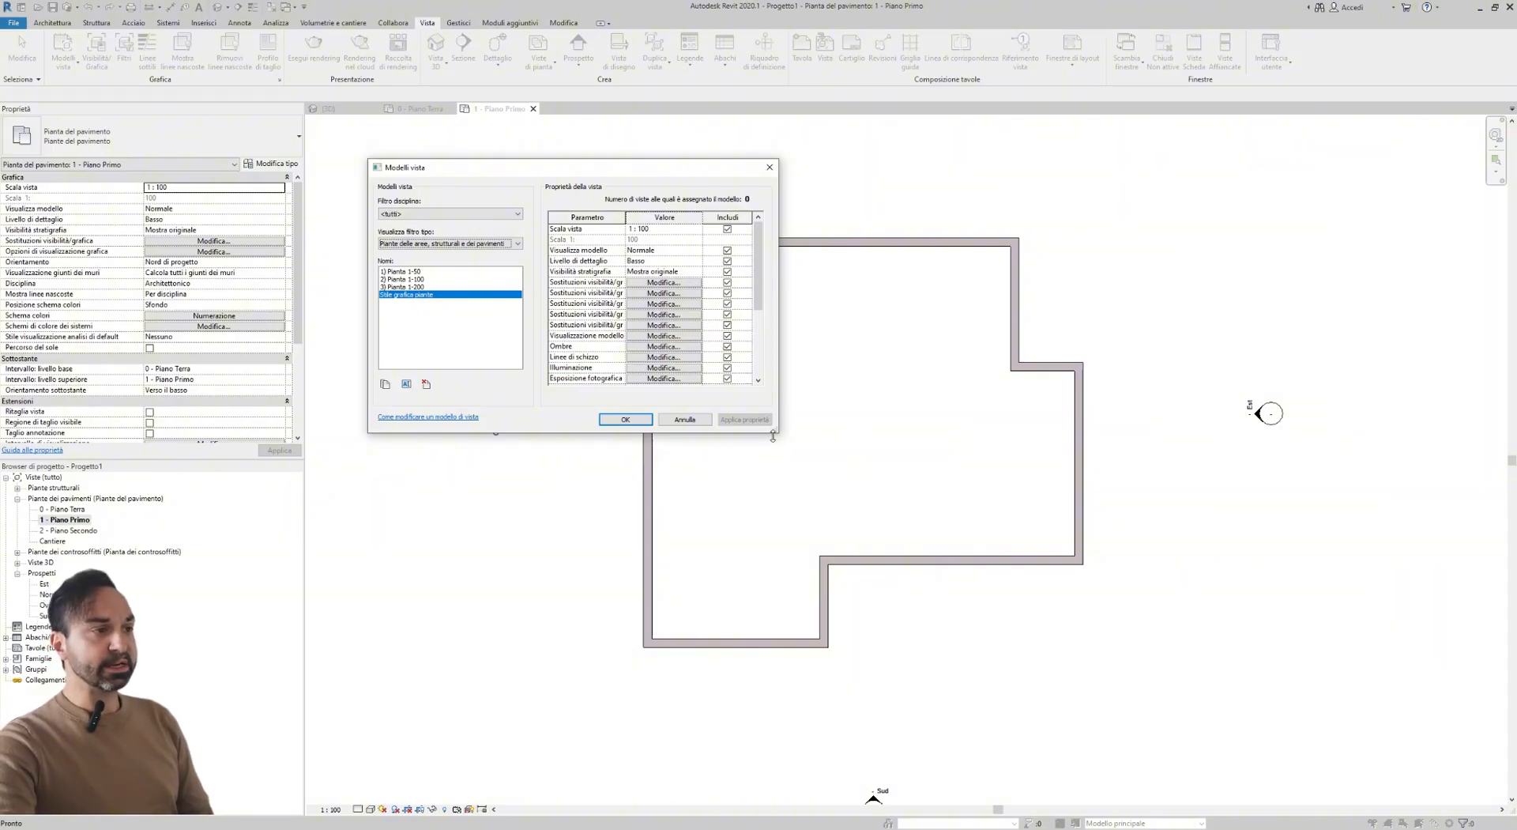
left_click_drag(778, 432, 1110, 707)
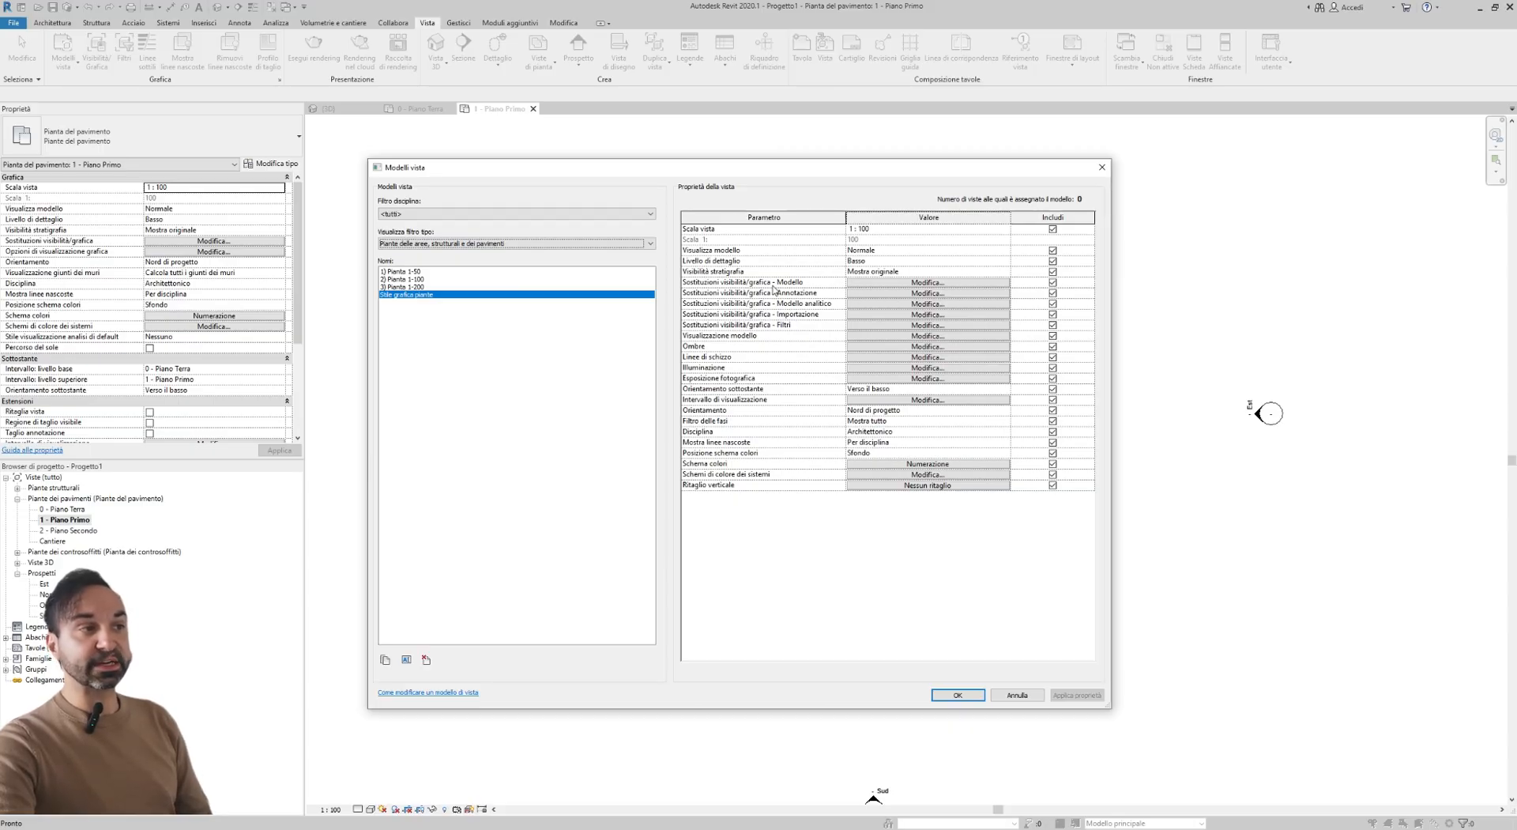
left_click(862, 284)
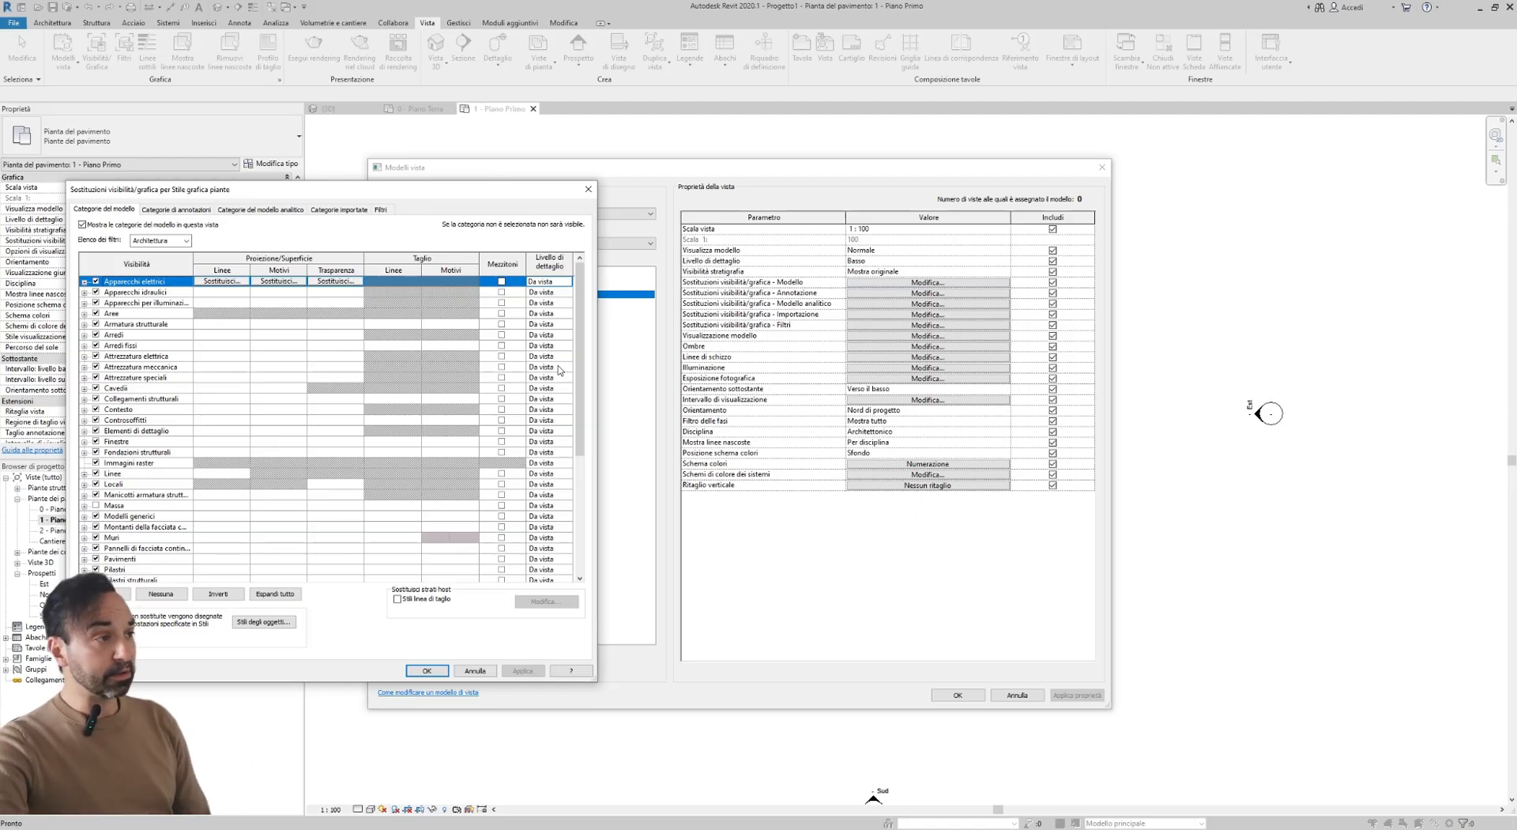
left_click(587, 191)
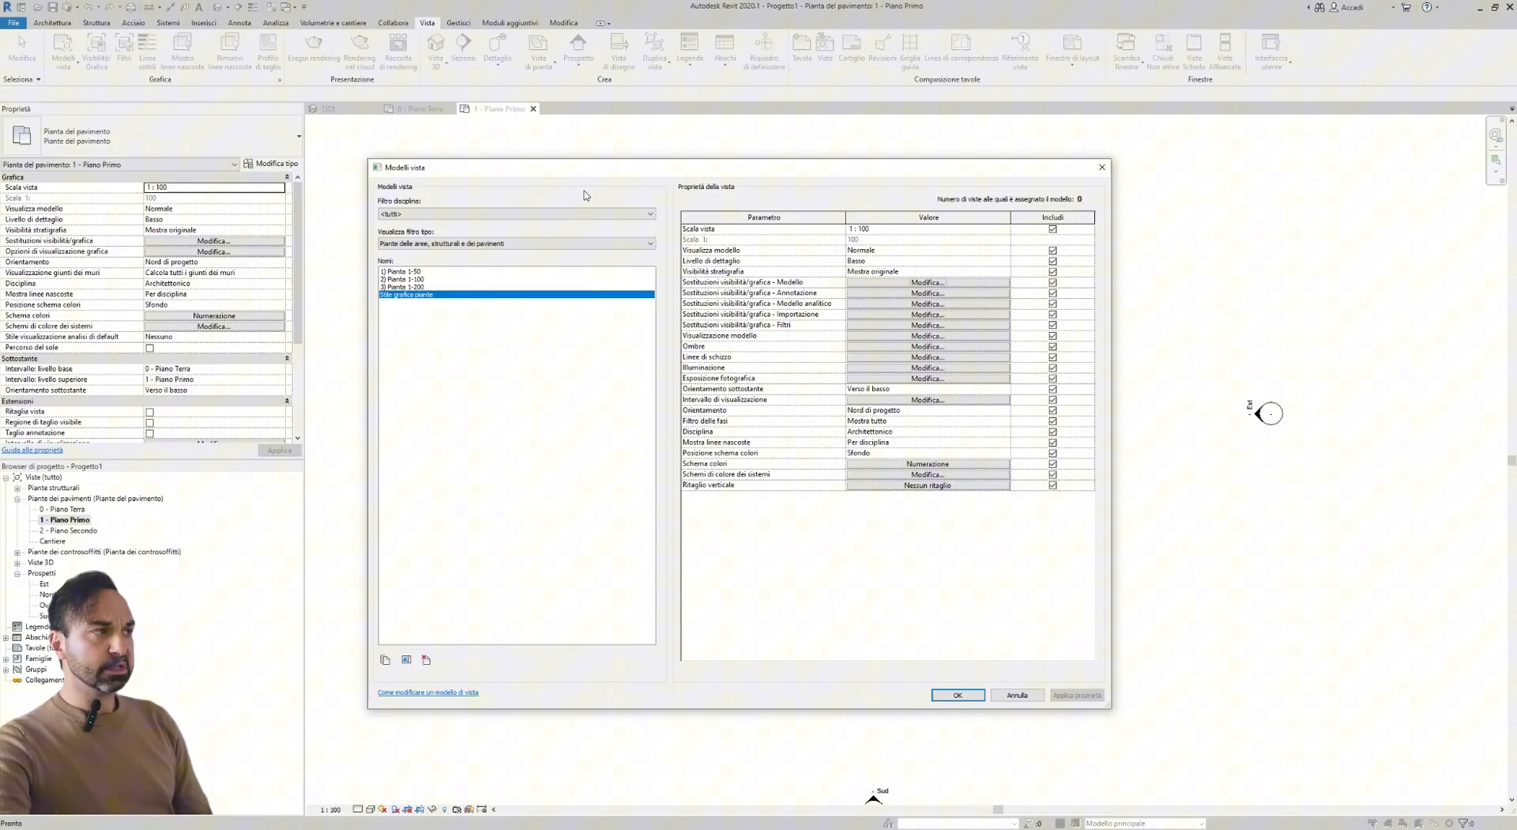
left_click(942, 695)
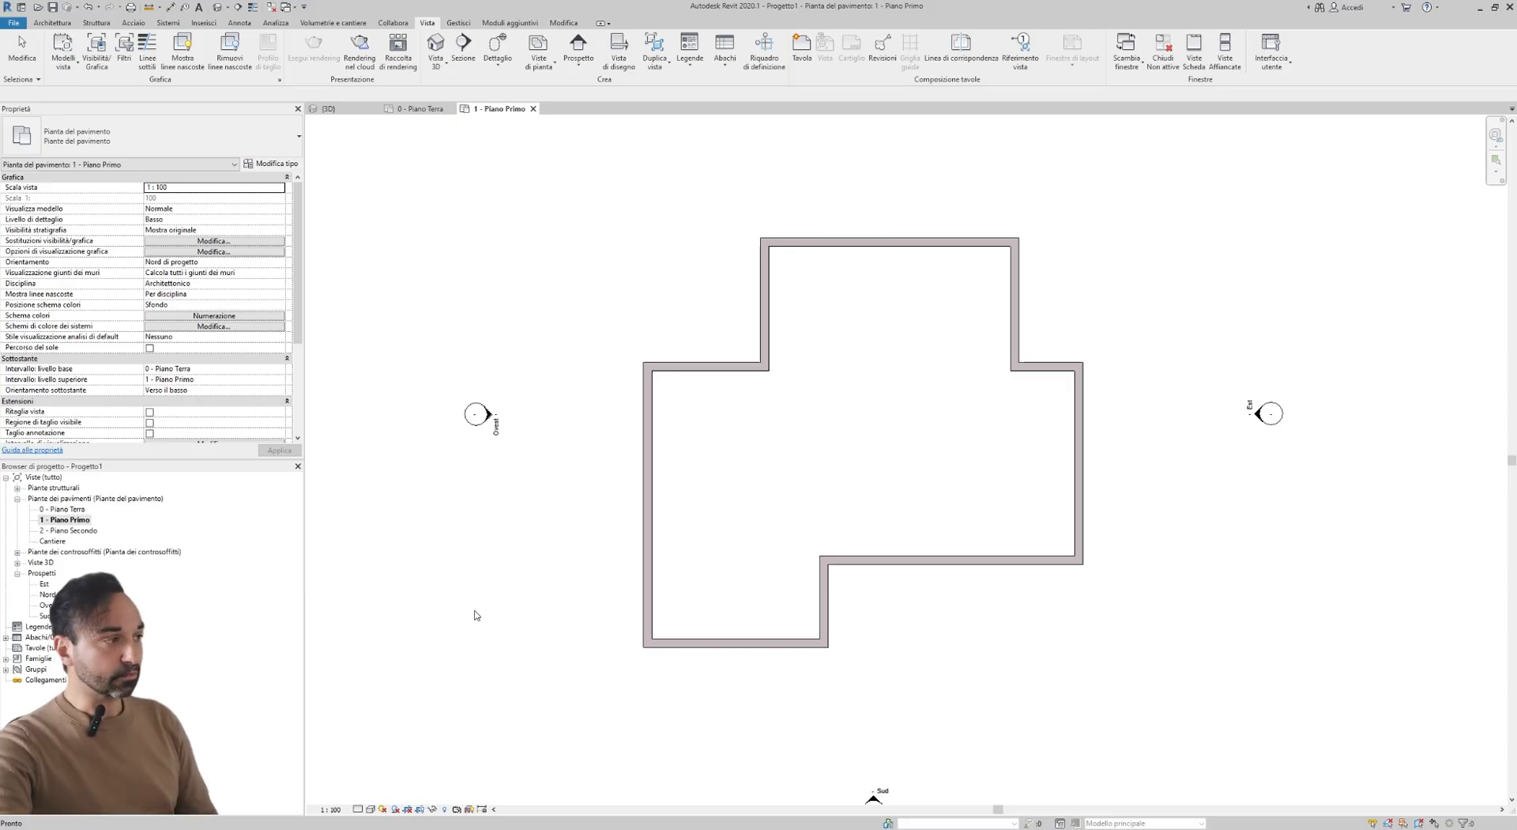
- Open the 0 - Piano Terra floor plan and dismiss the save reminder without saving
double_click(70, 509)
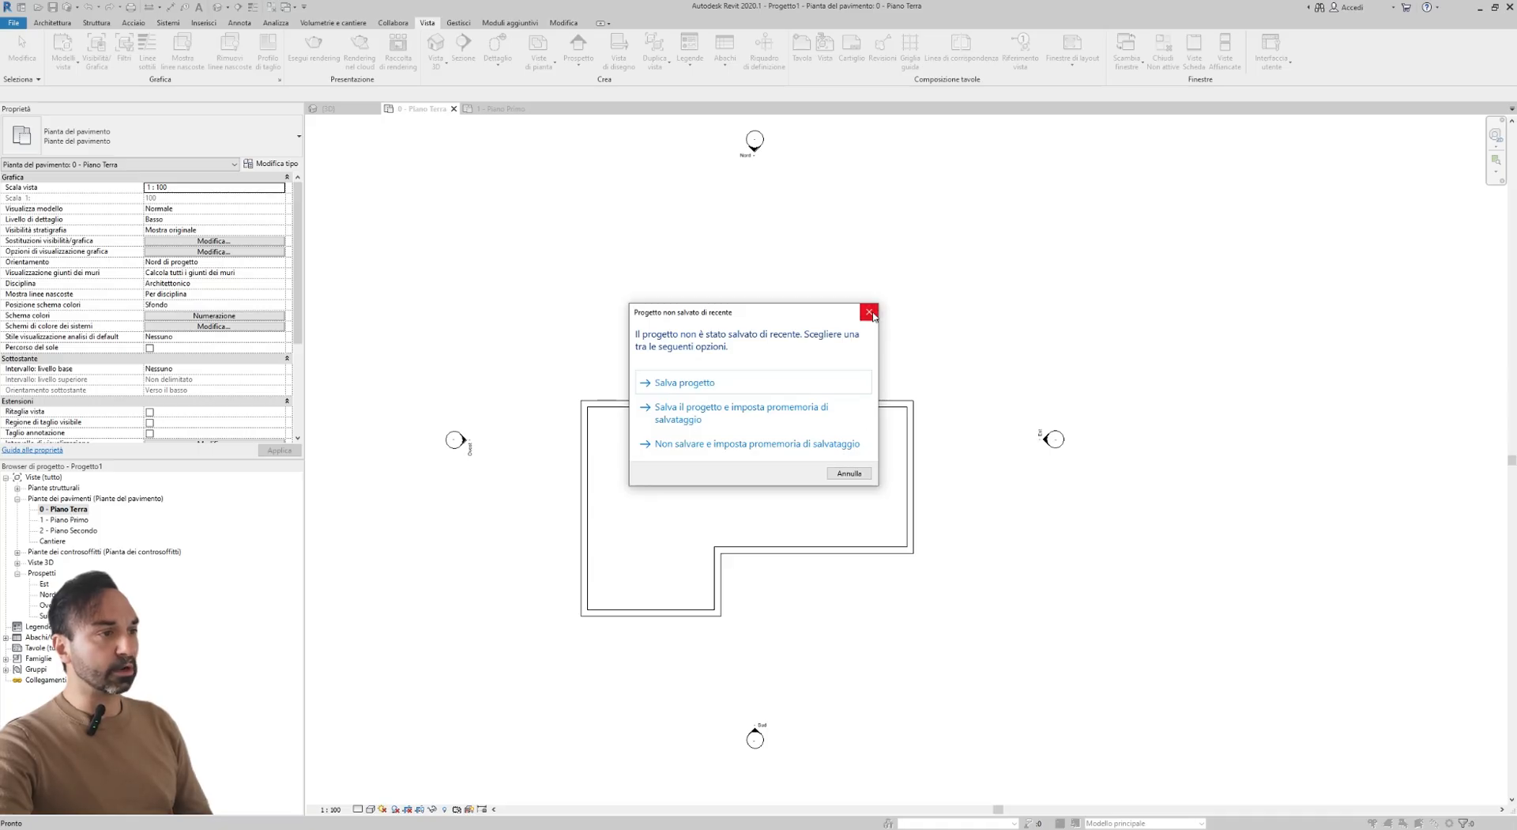
left_click(870, 314)
left_click(78, 518)
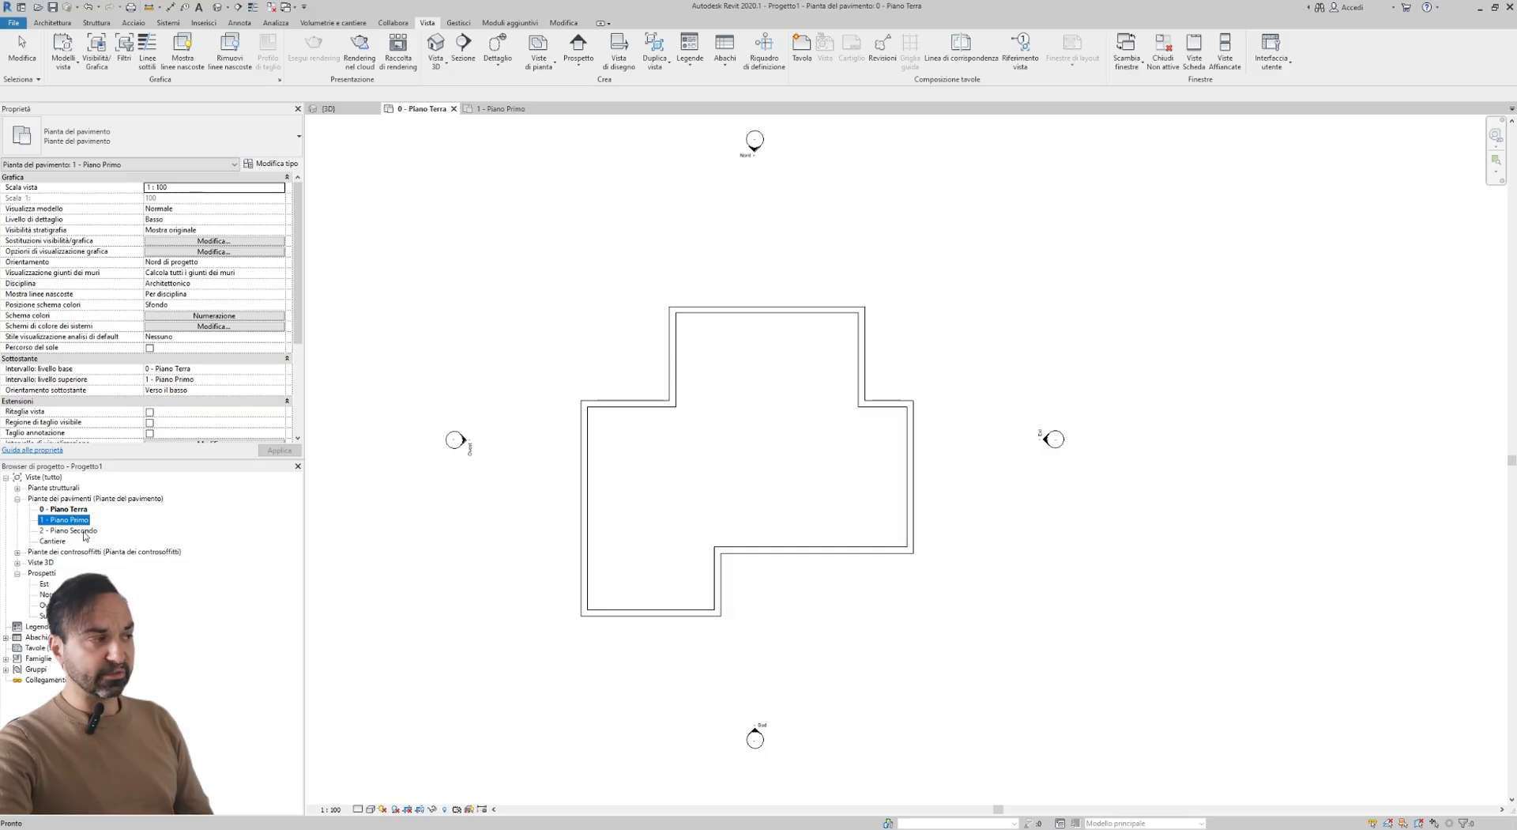
left_click(76, 511)
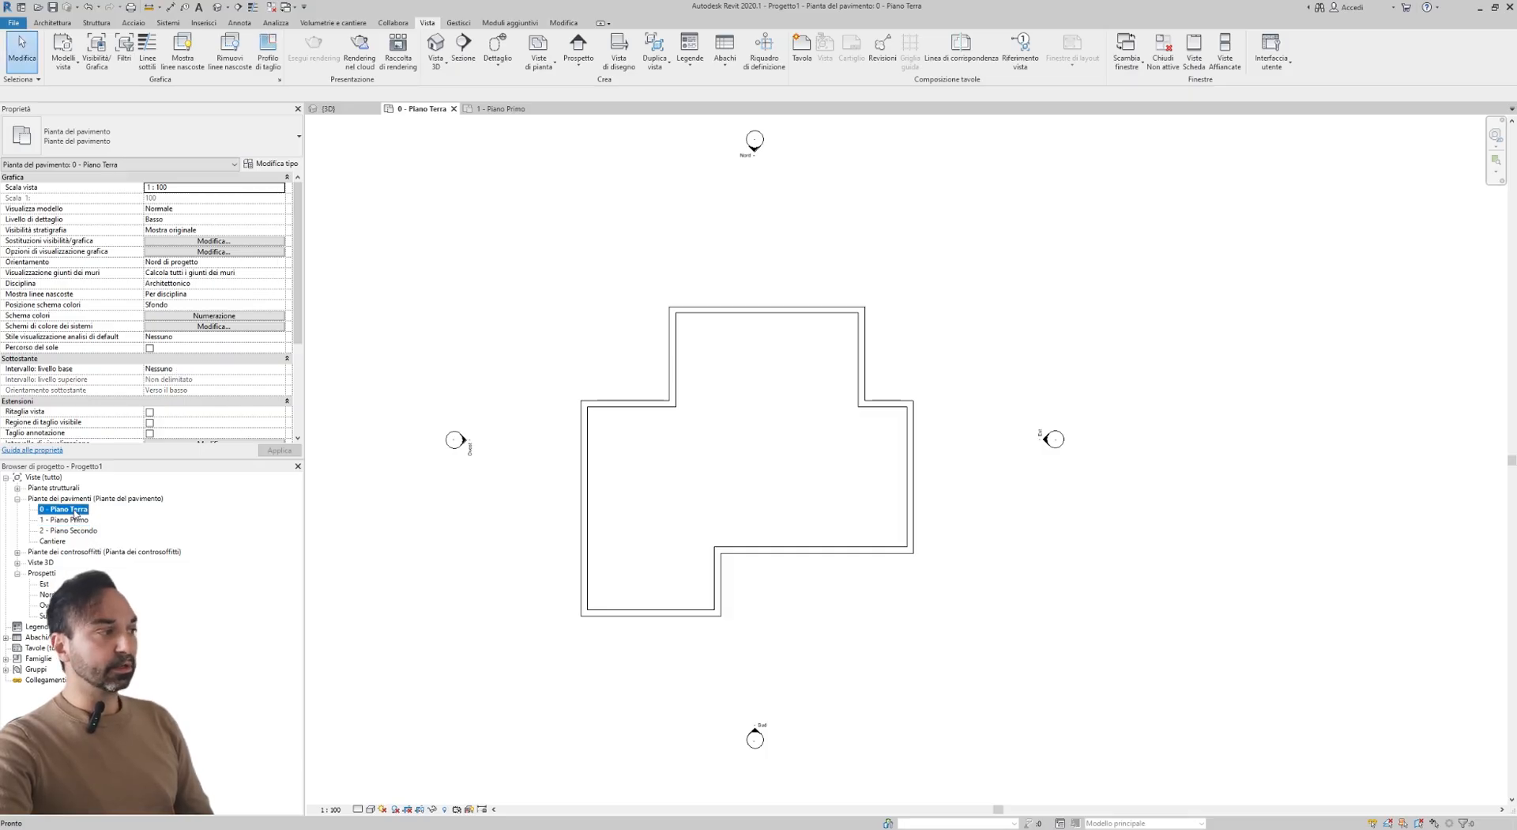
- Apply the properties of the Stile grafica piante view template to the 0 - Piano Terra plan
right_click(77, 511)
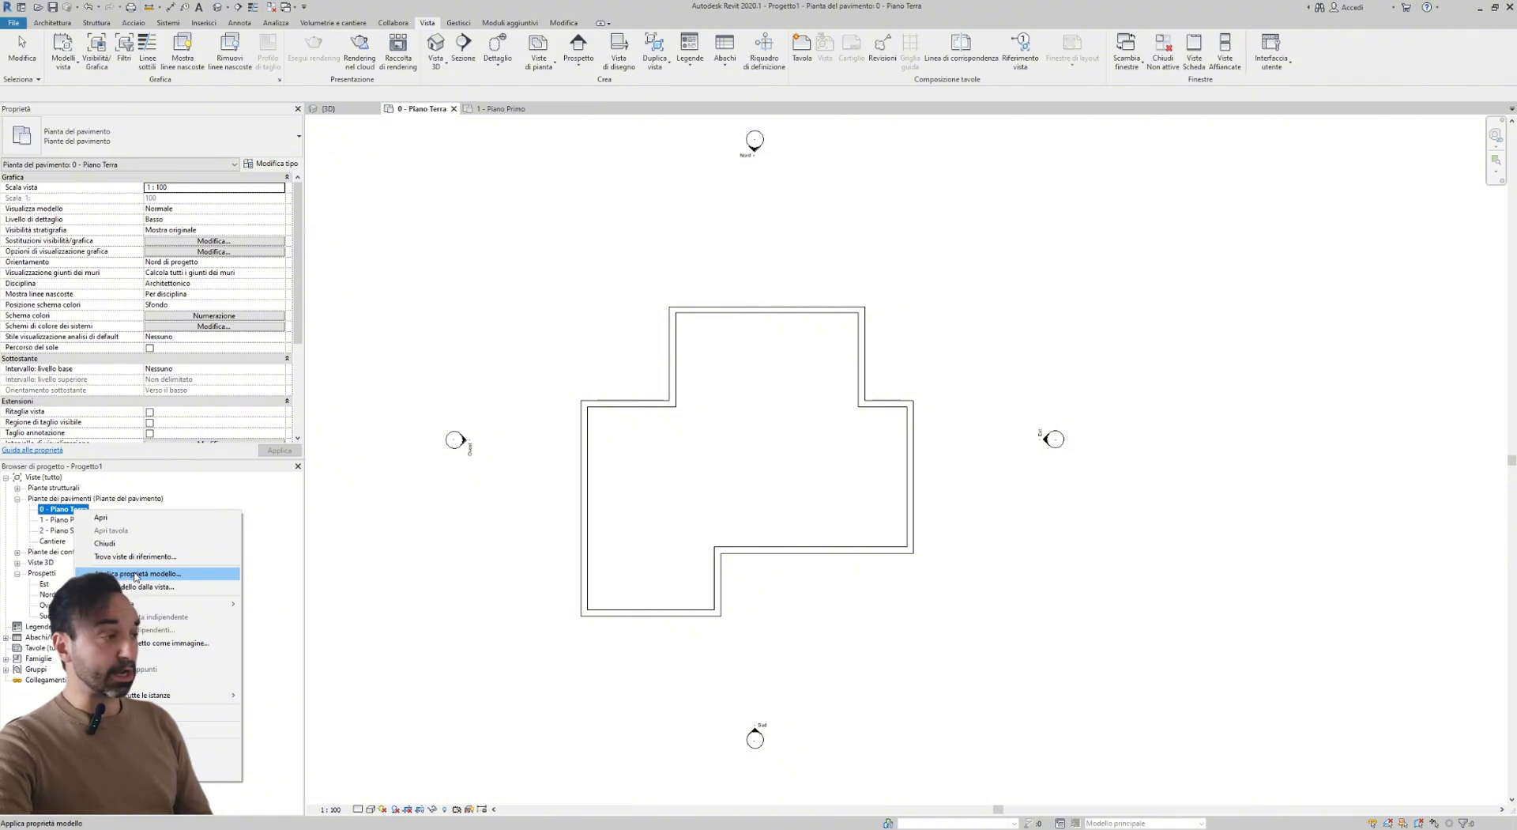
left_click(135, 575)
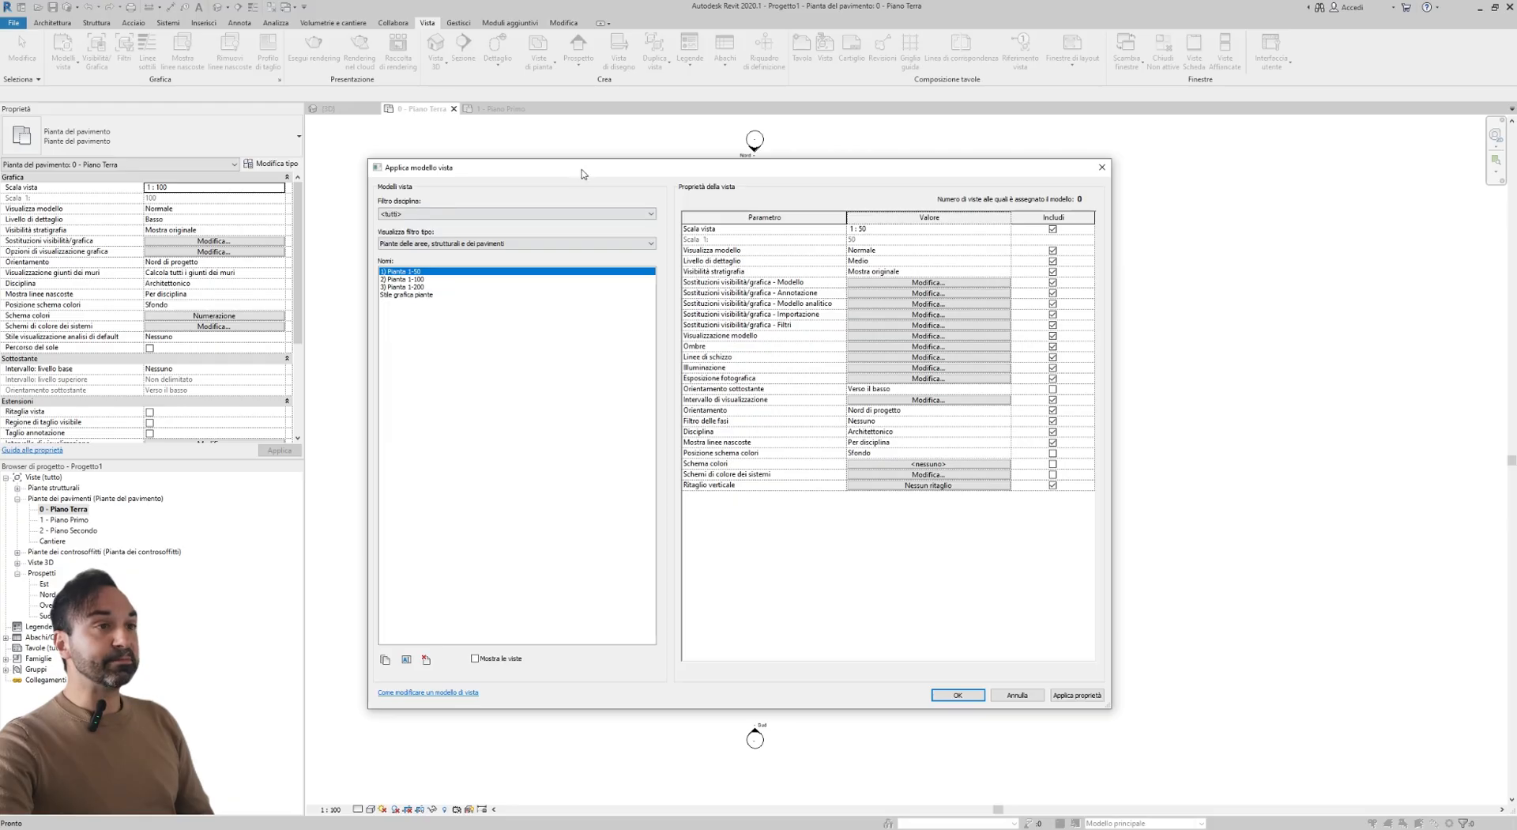
left_click_drag(582, 173, 619, 175)
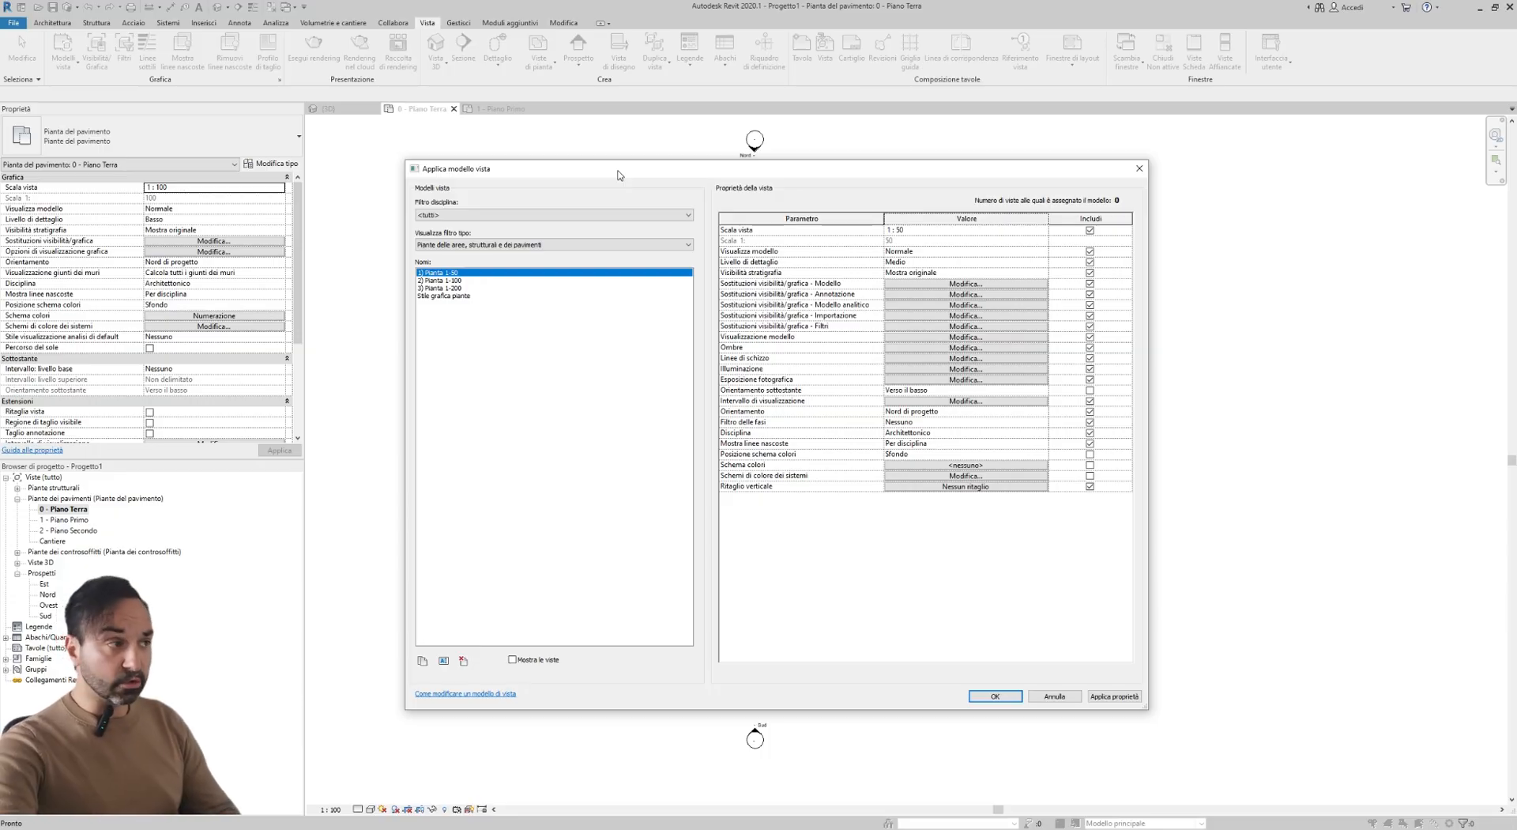
left_click(443, 298)
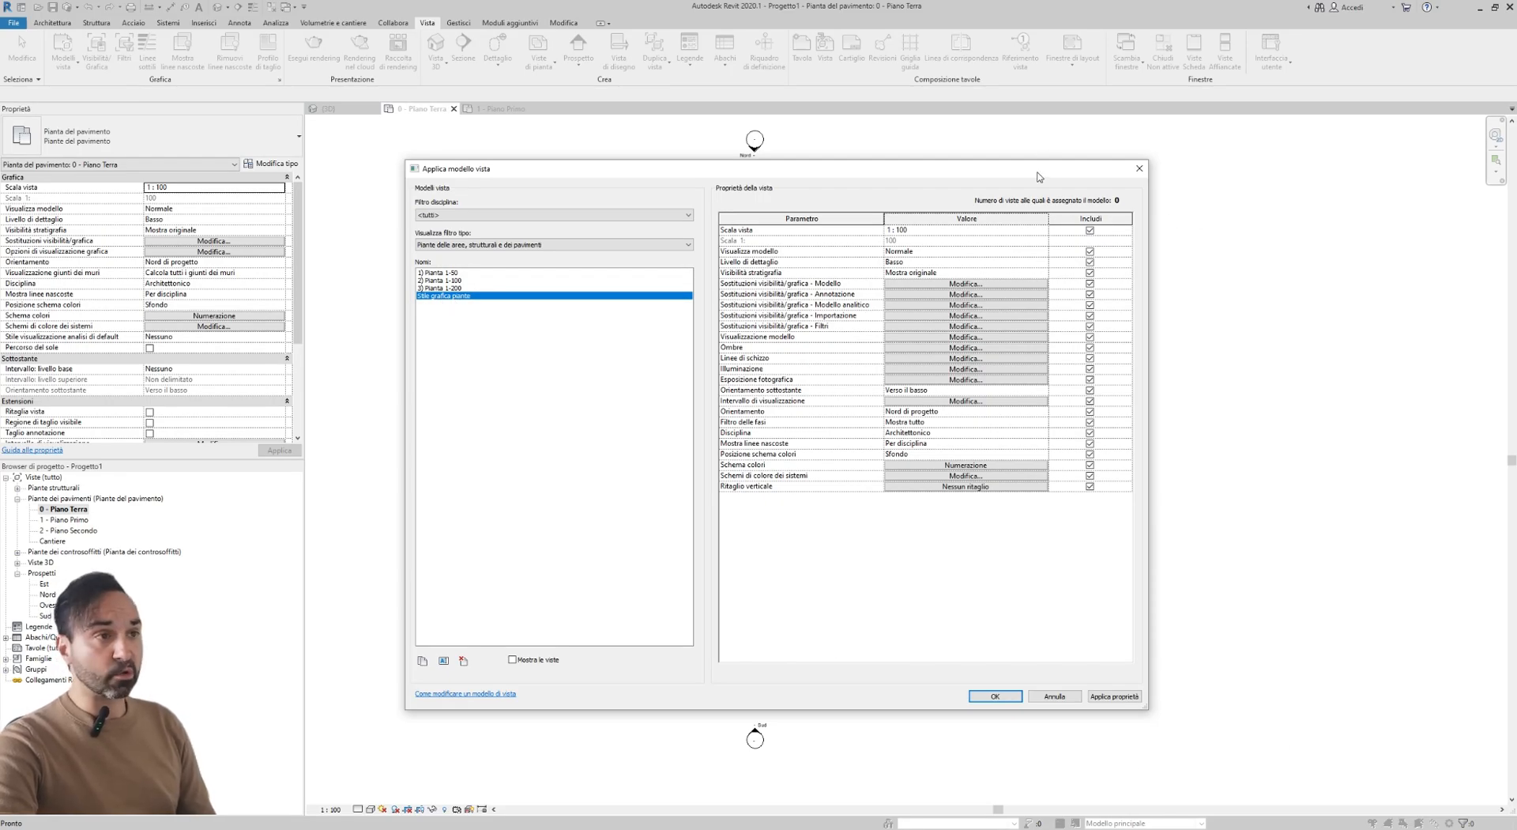
left_click_drag(1041, 178, 418, 205)
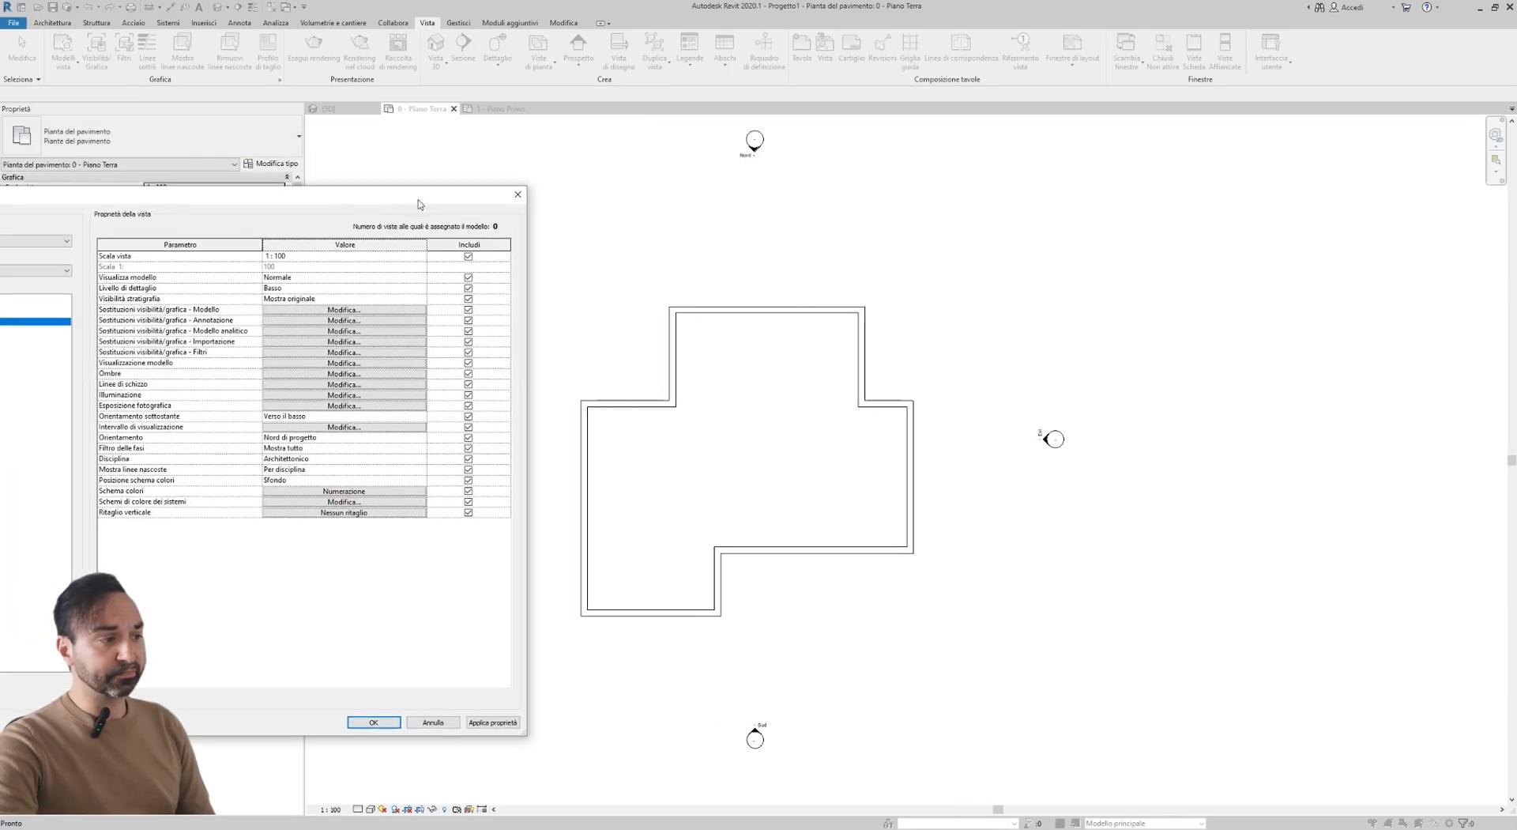
left_click(490, 722)
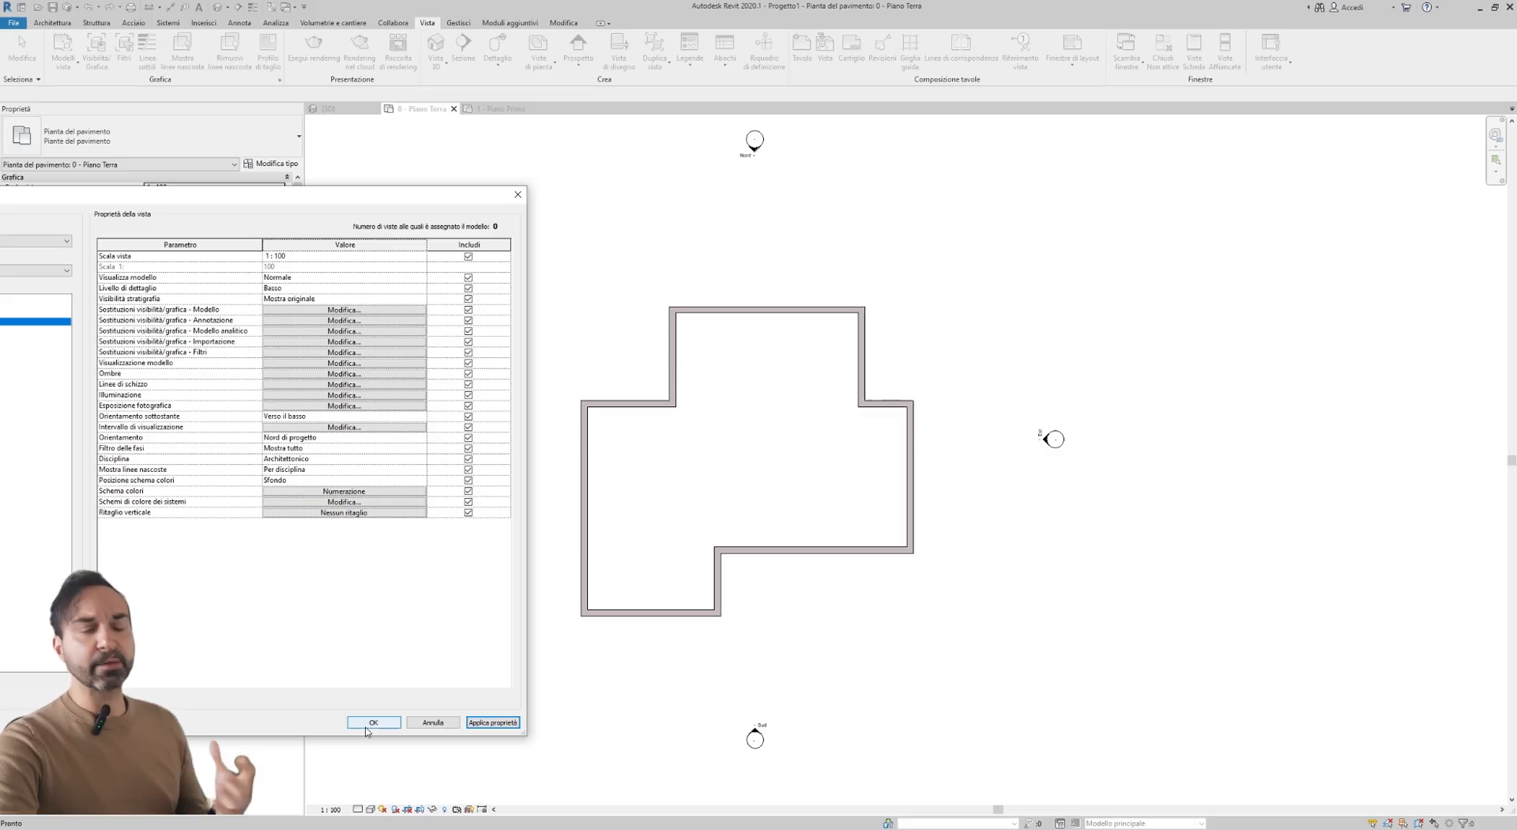
left_click(372, 722)
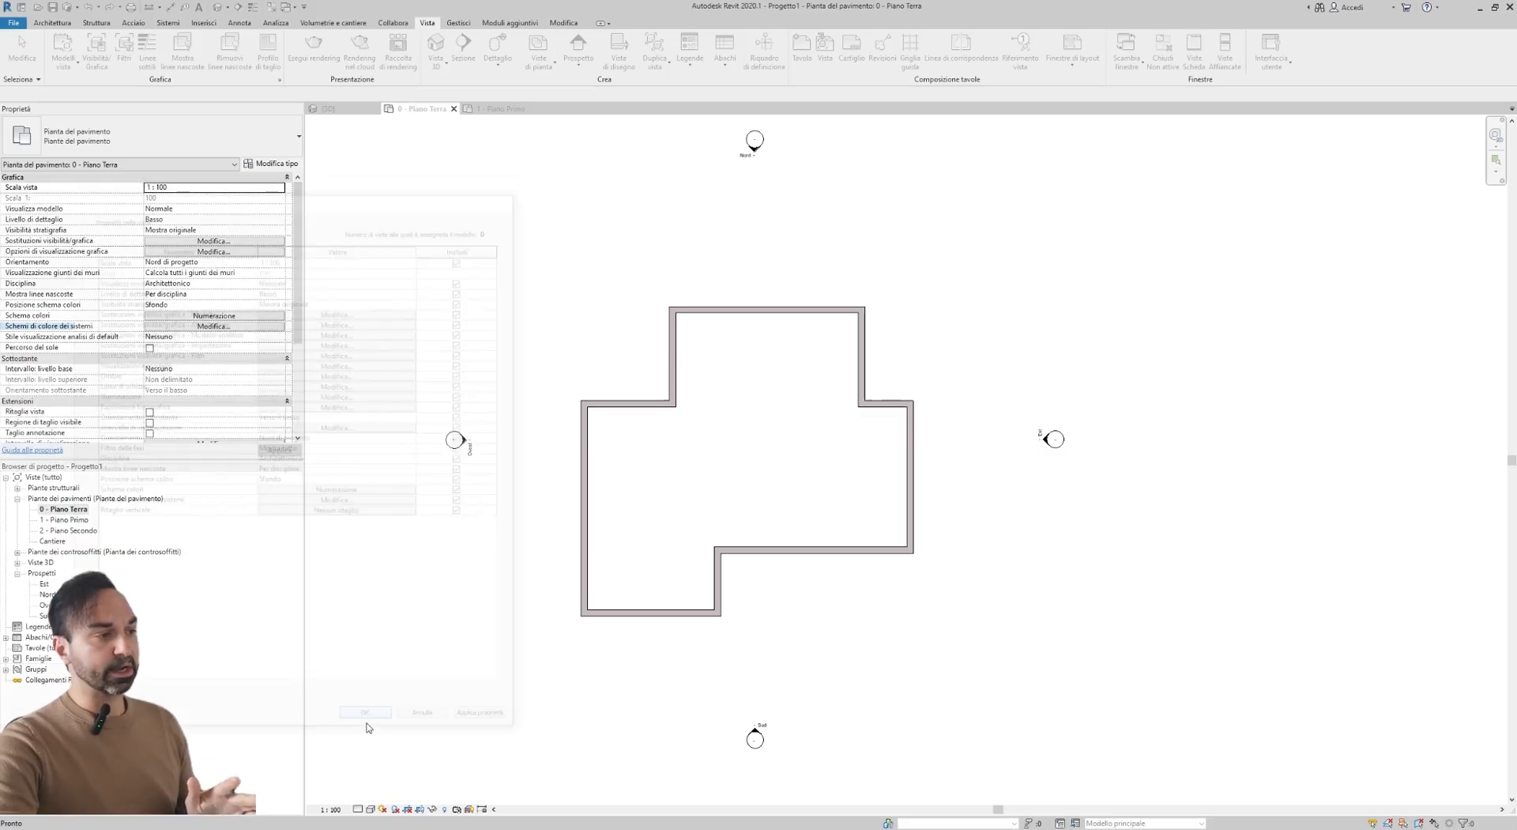
scroll(936, 395, "down", 1)
scroll(621, 451, "up", 1)
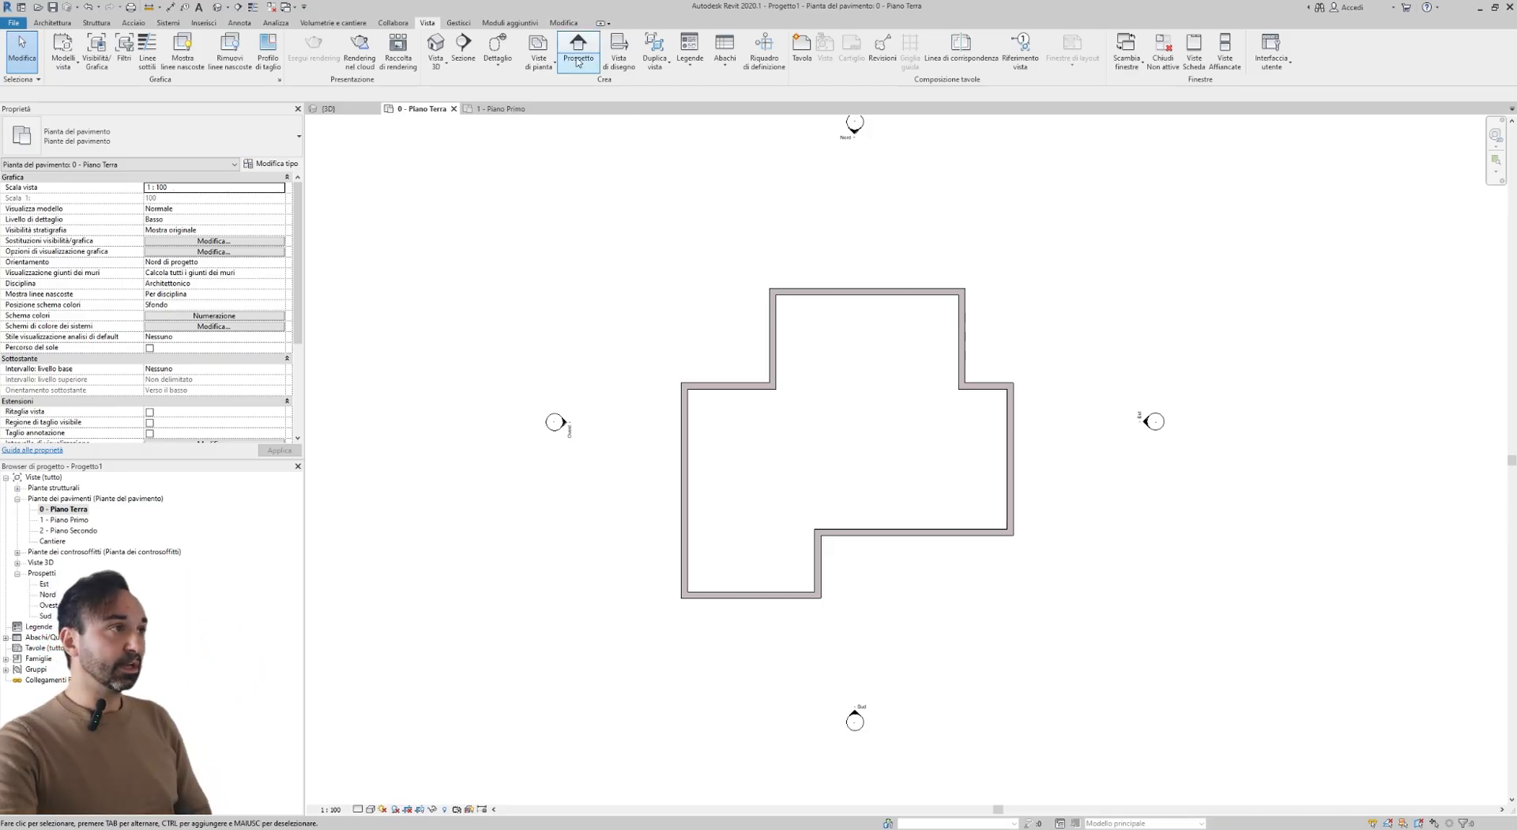
- Review the project-wide object styles of the model categories, and close them without changes
left_click(458, 23)
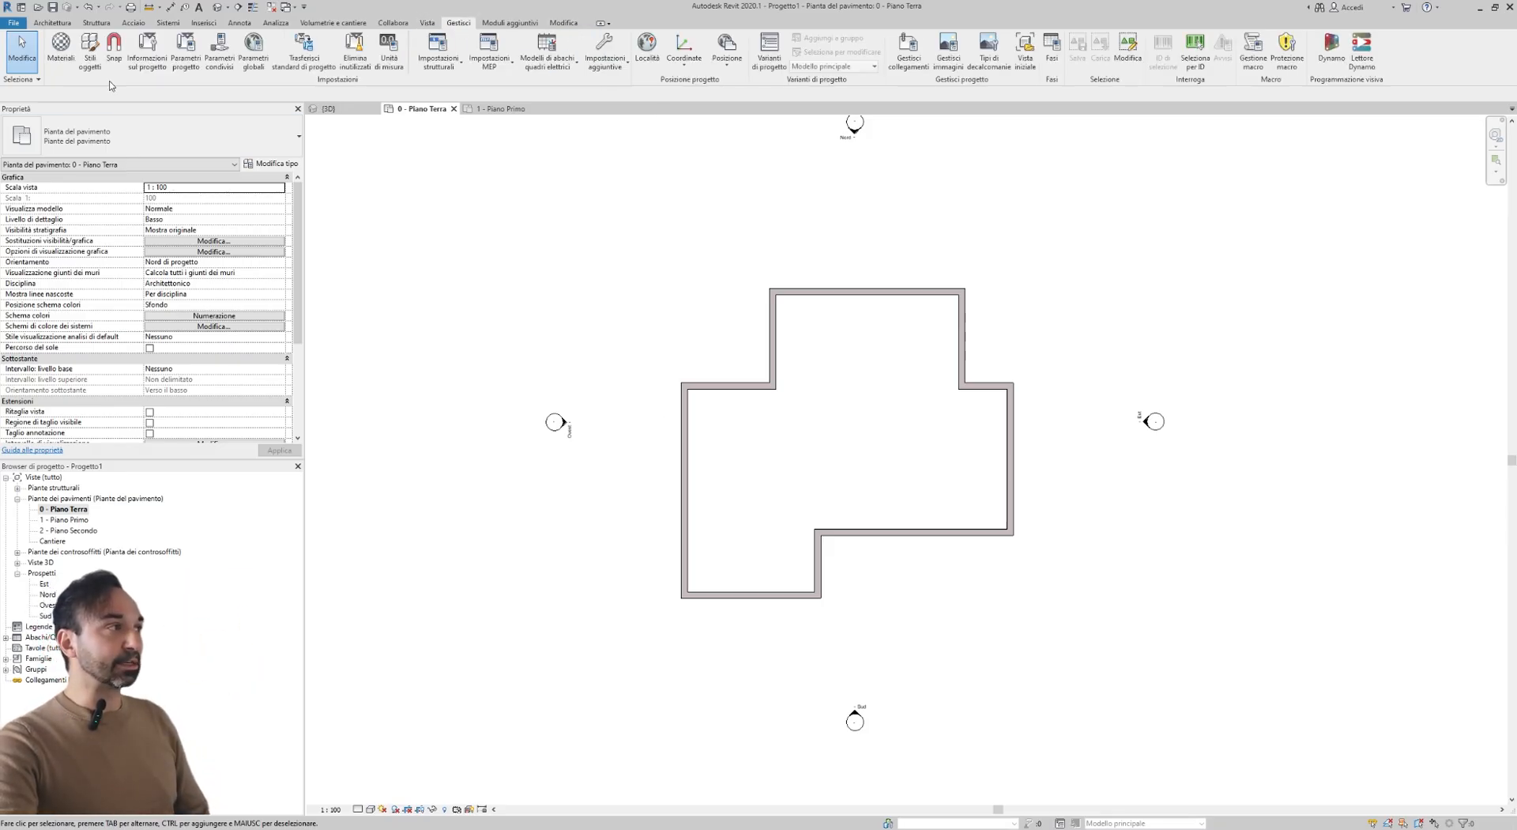
left_click(90, 49)
left_click_drag(439, 198, 476, 178)
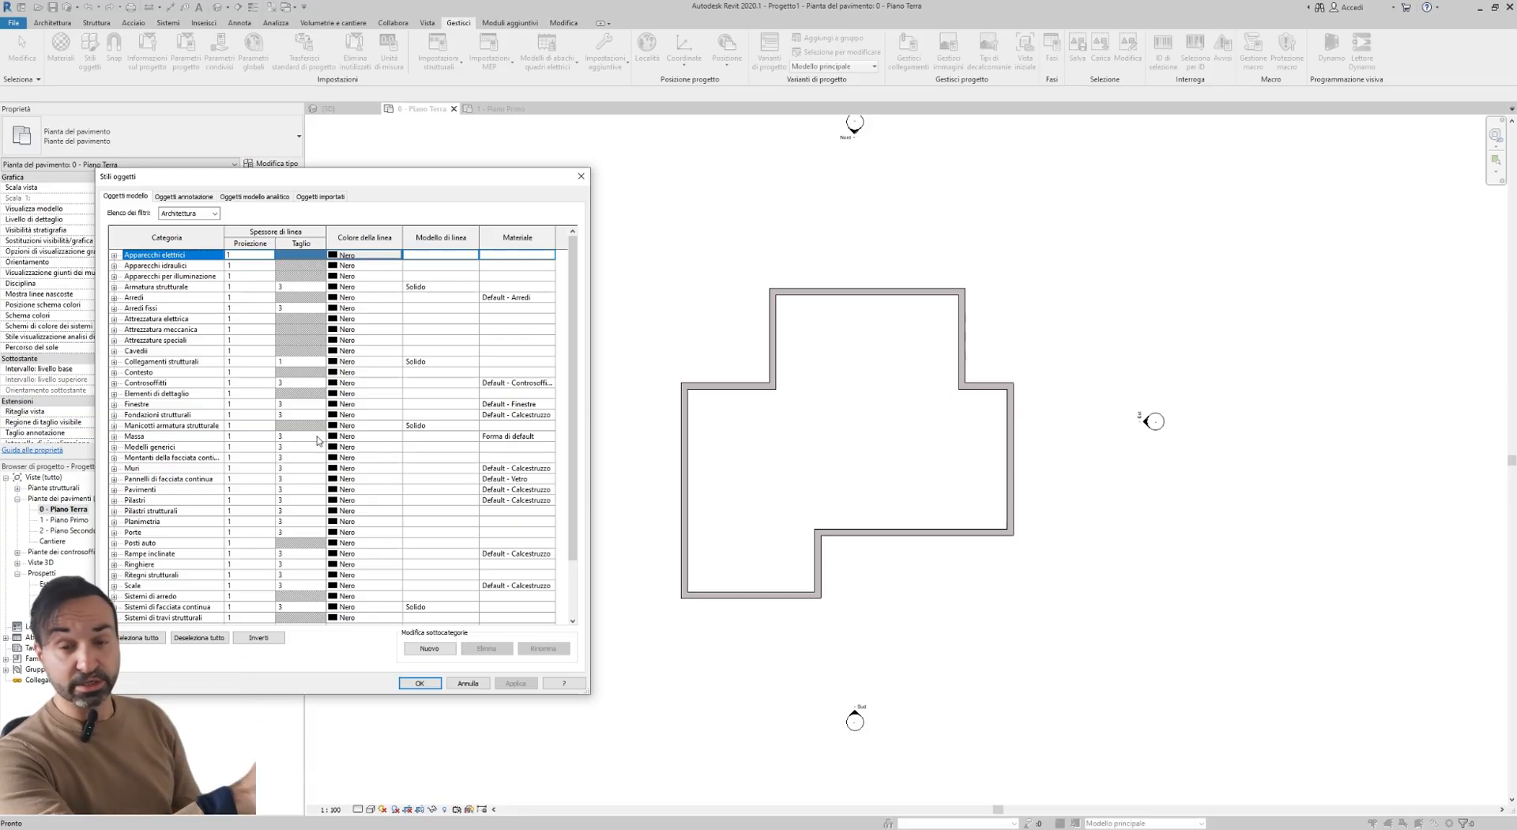
left_click(582, 176)
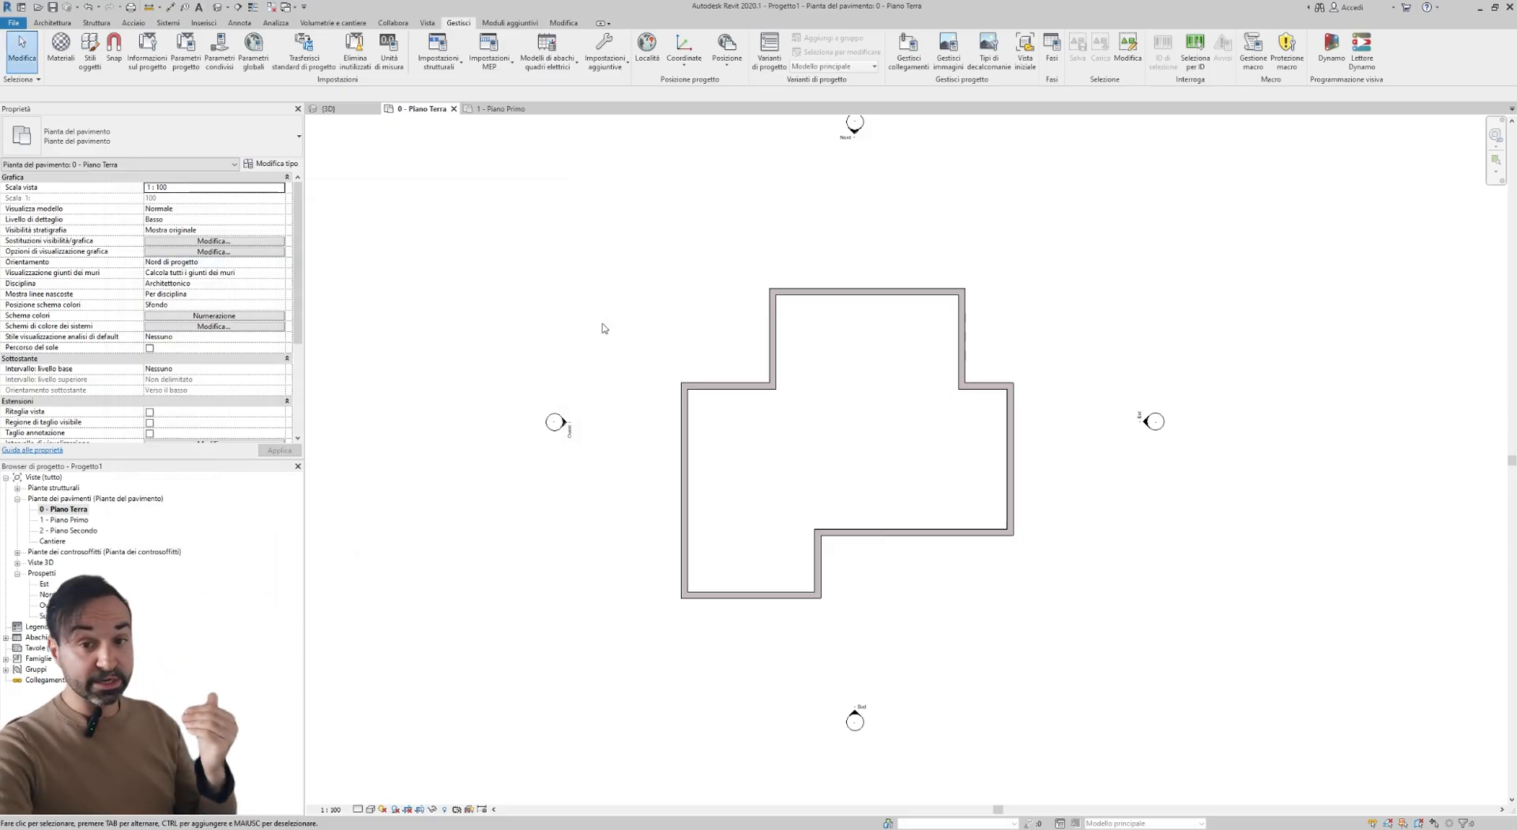
left_click(427, 22)
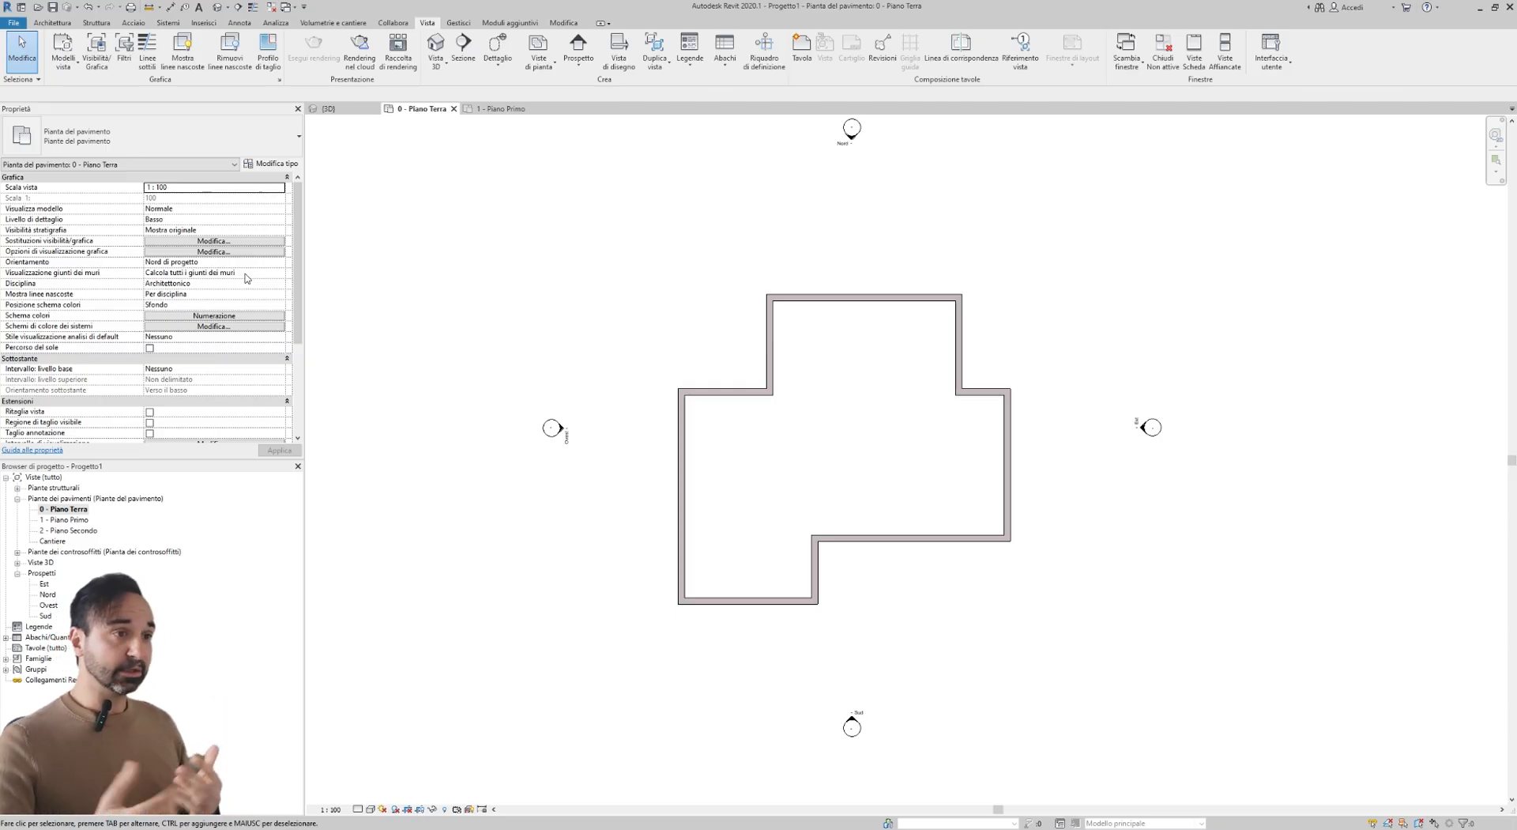
middle_click_drag(949, 447, 921, 481)
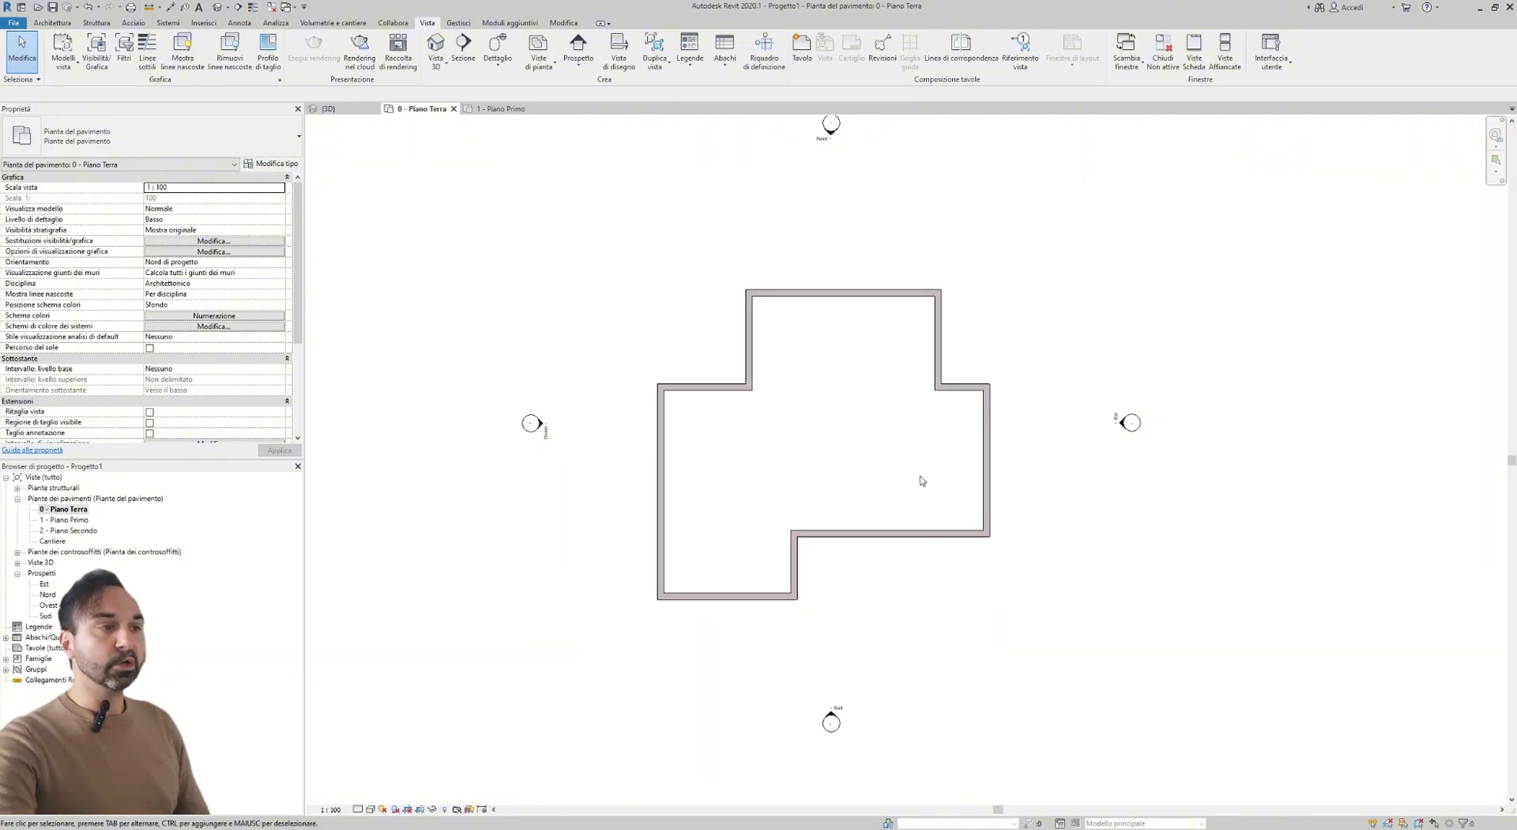
scroll(921, 484, "up", 2)
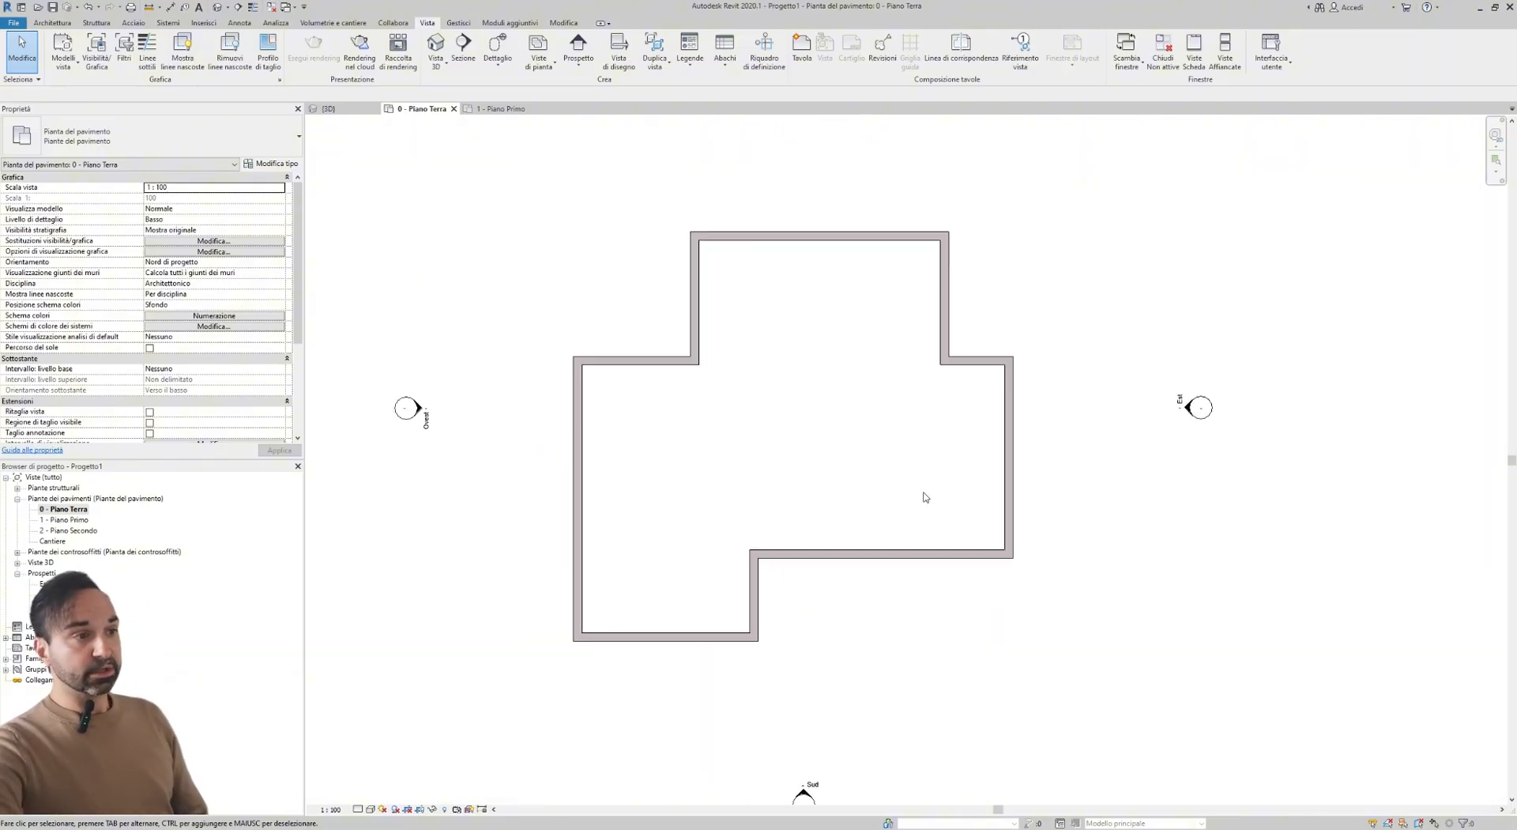
scroll(963, 493, "up", 1)
middle_click_drag(965, 490, 904, 474)
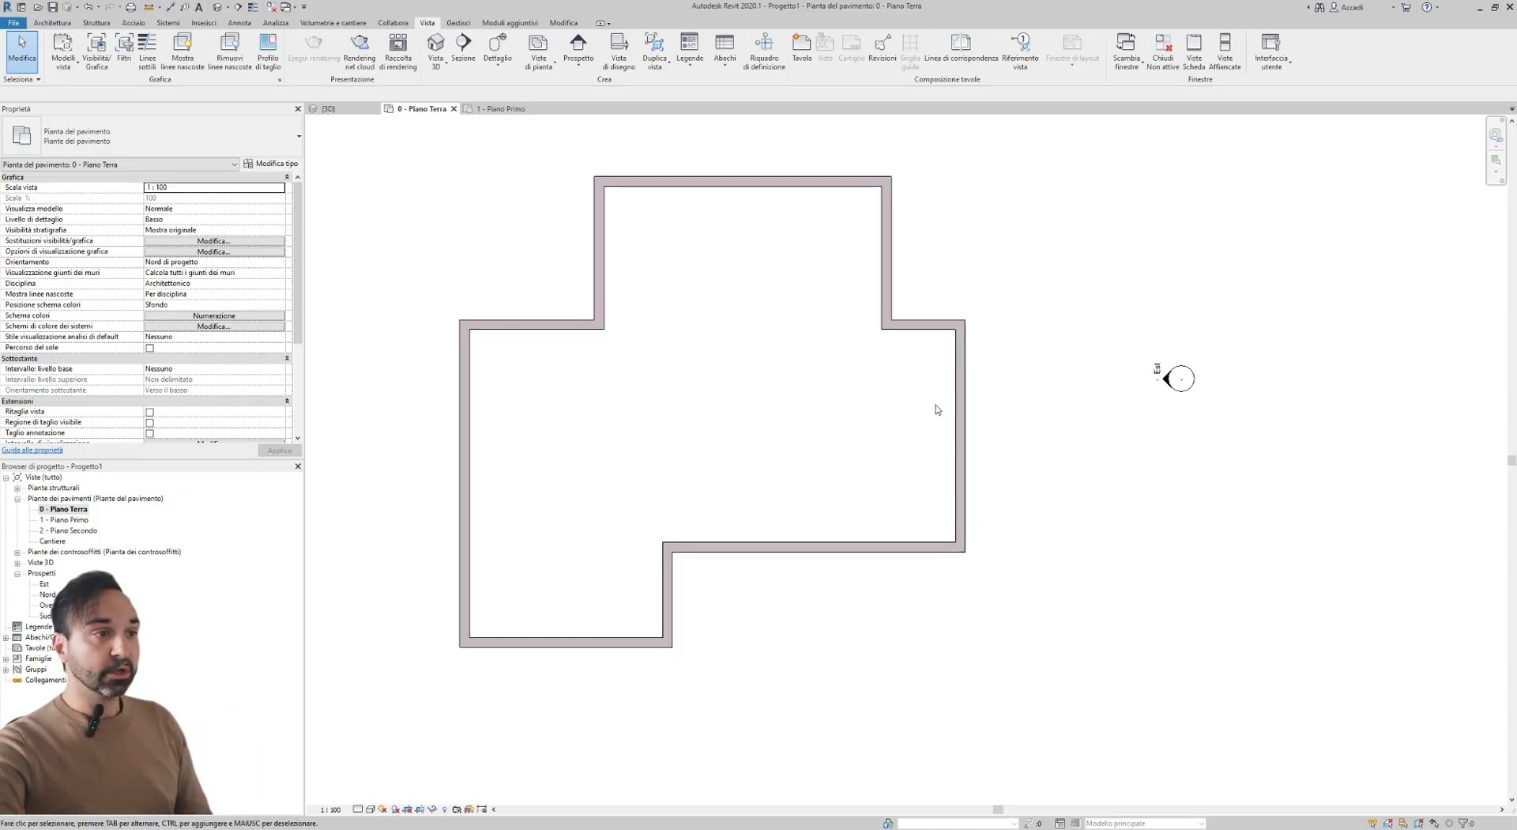
scroll(775, 562, "up", 2)
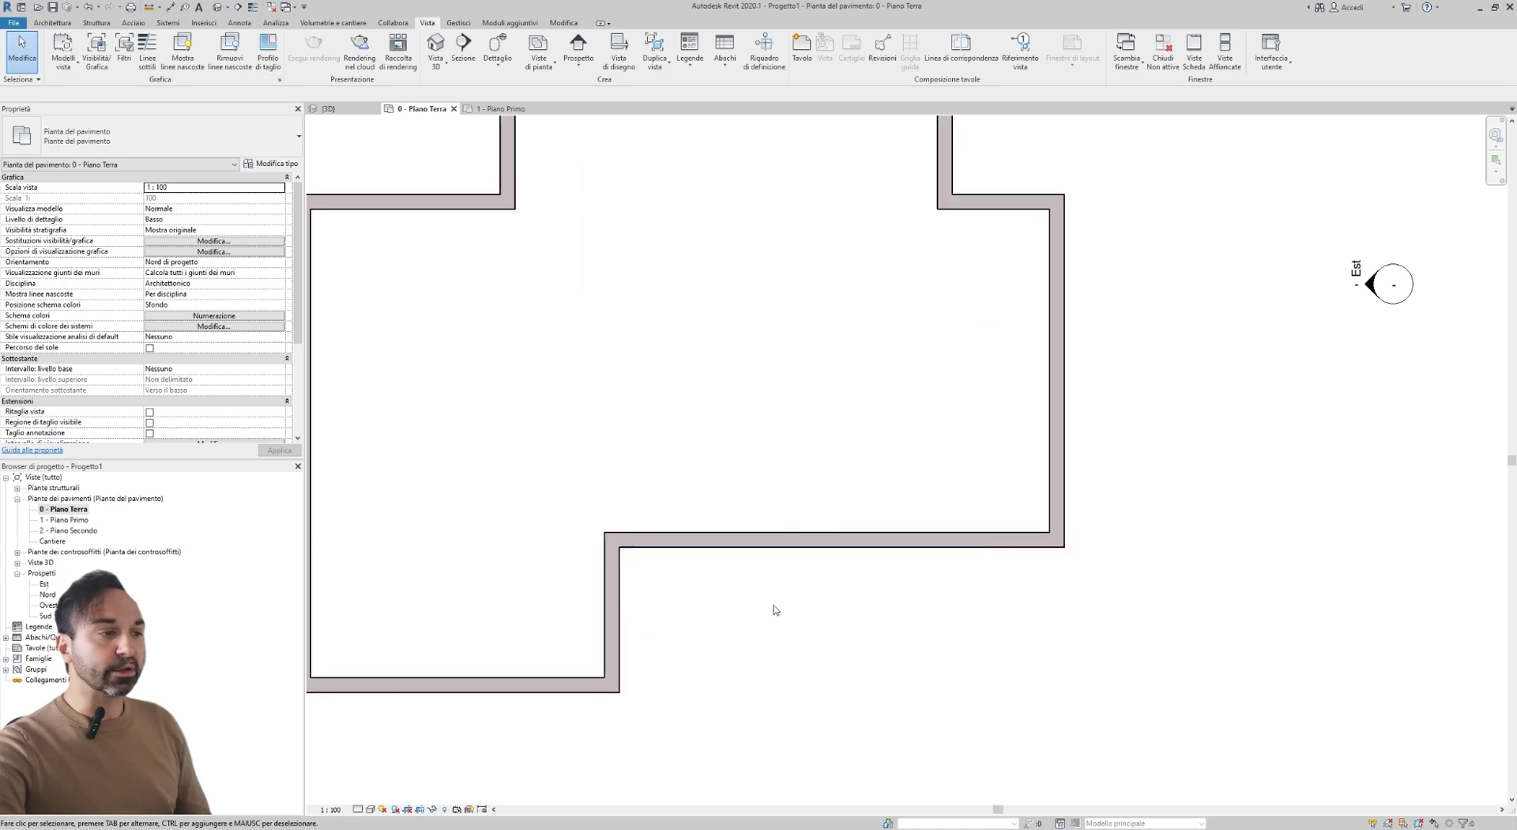
left_click(781, 548)
scroll(992, 556, "down", 2)
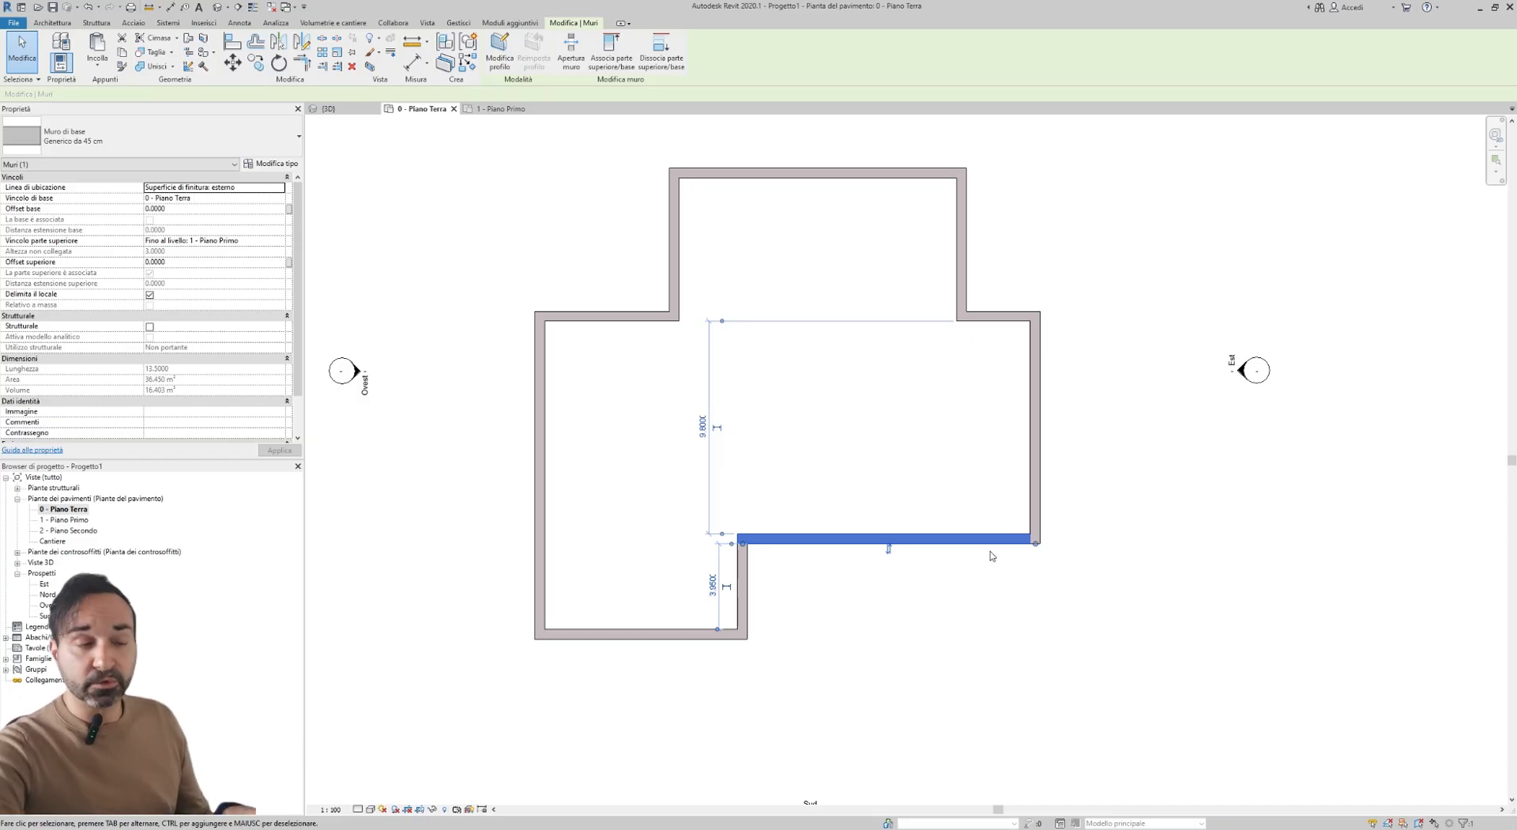
scroll(935, 562, "up", 1)
scroll(933, 566, "down", 1)
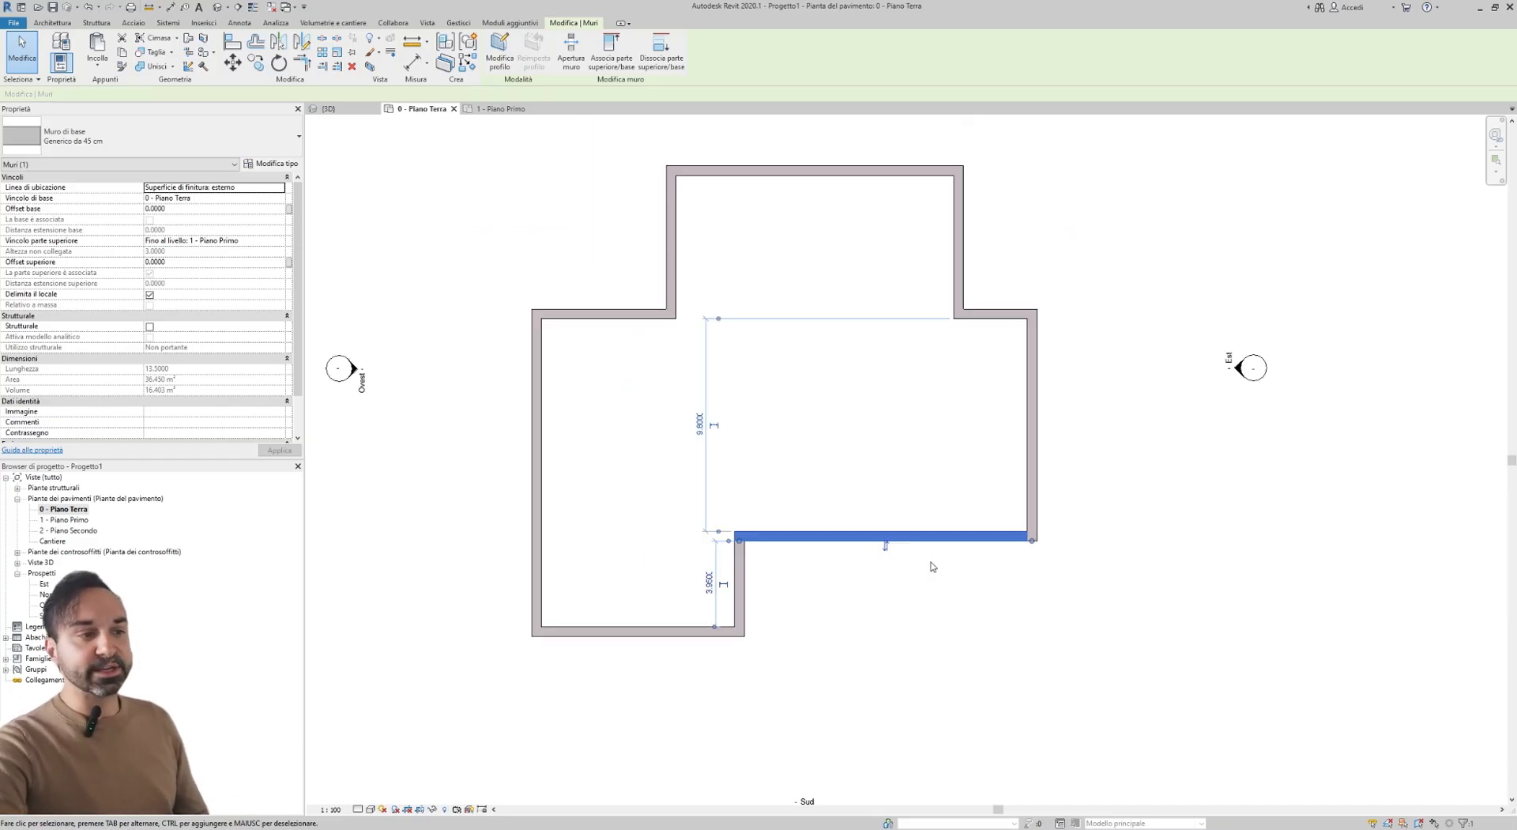
scroll(932, 567, "up", 1)
key("Escape")
scroll(853, 560, "up", 2)
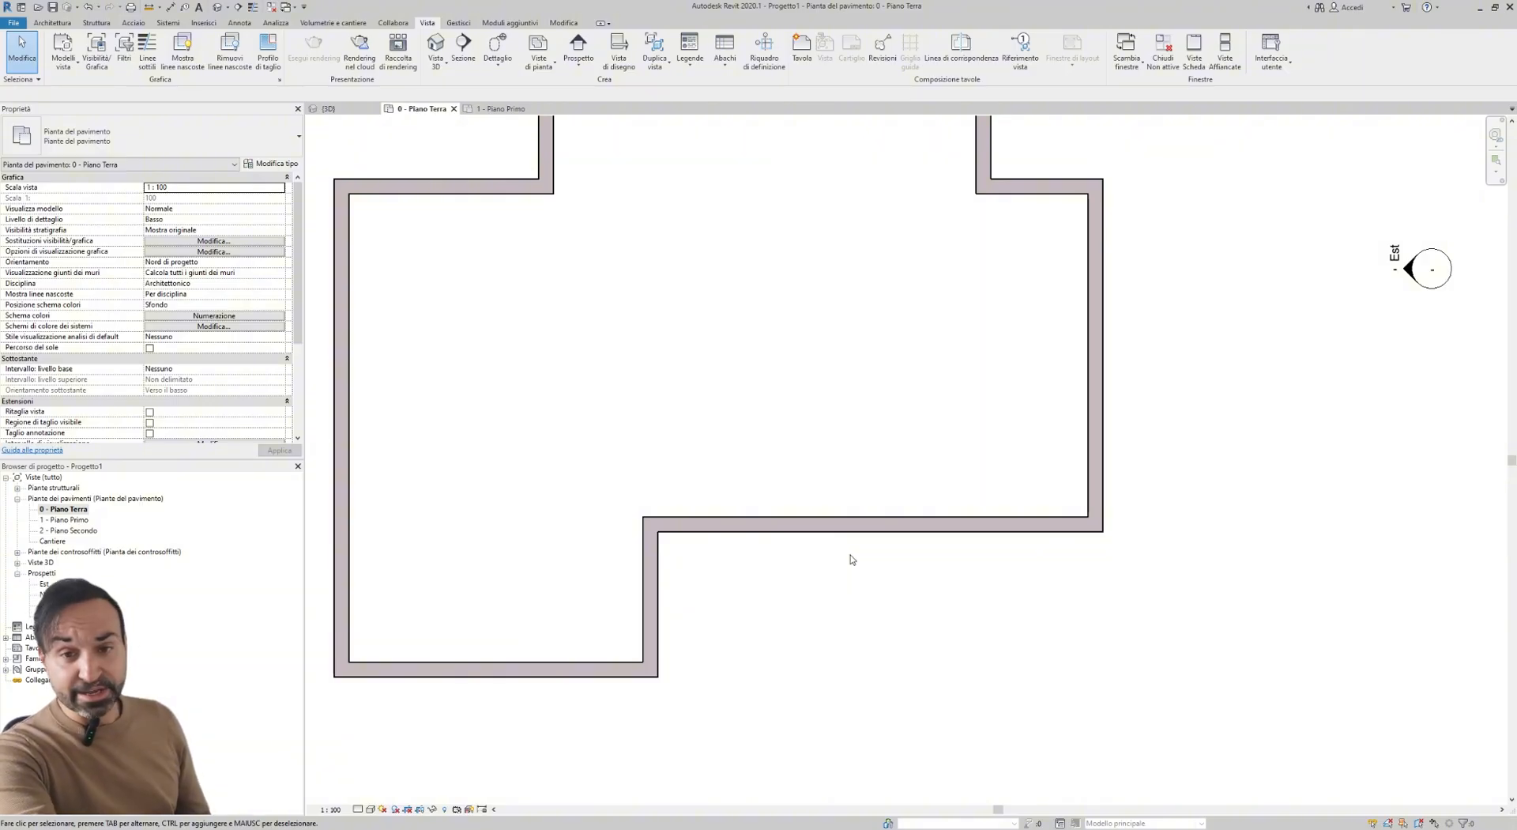
- Open the view-specific graphics override by element for the horizontal wall above the plan's lower-right recess
left_click(833, 529)
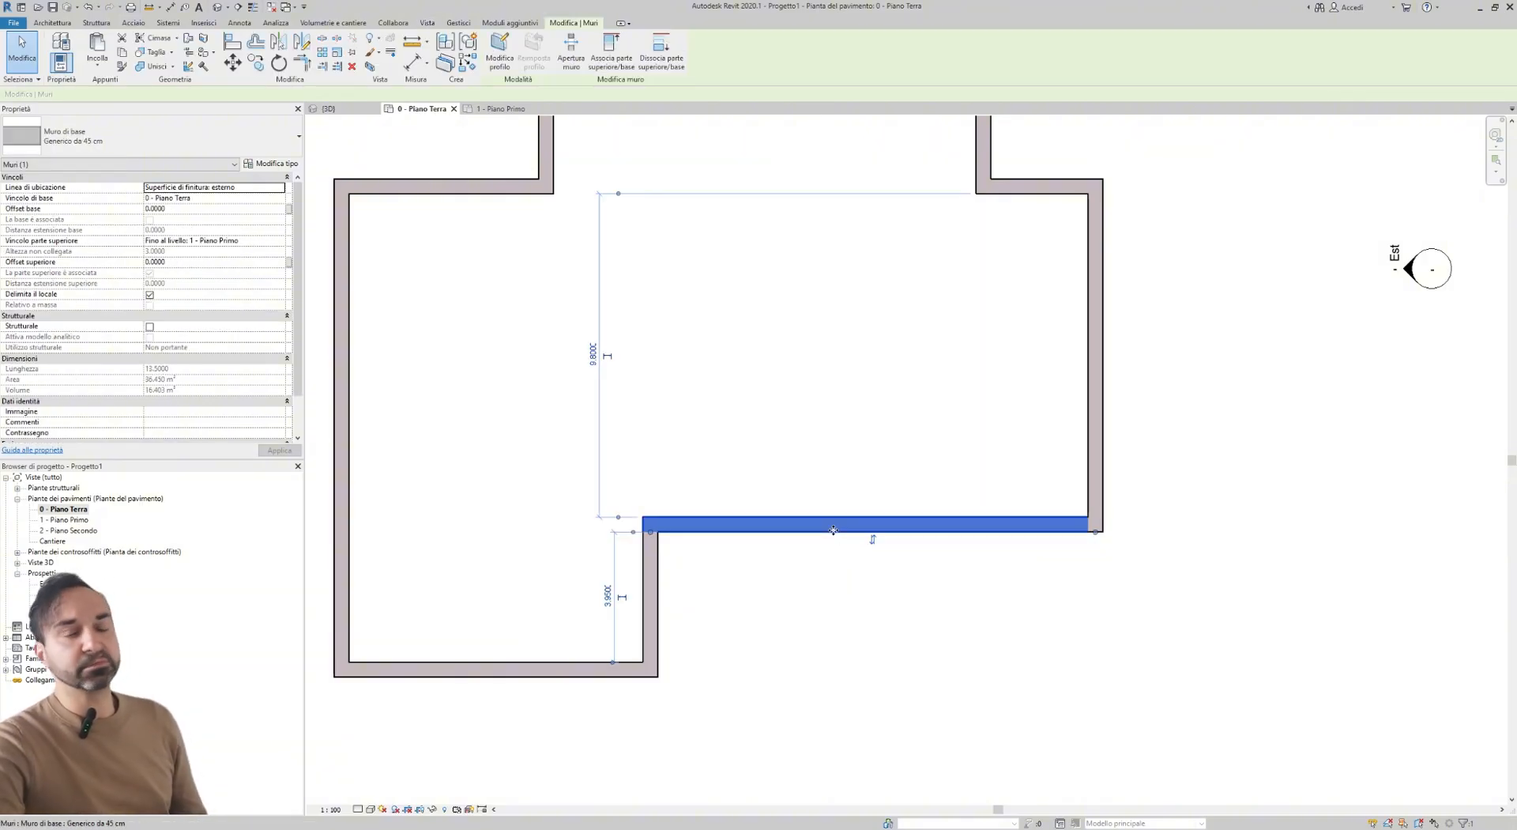
left_click(883, 575)
left_click(847, 531)
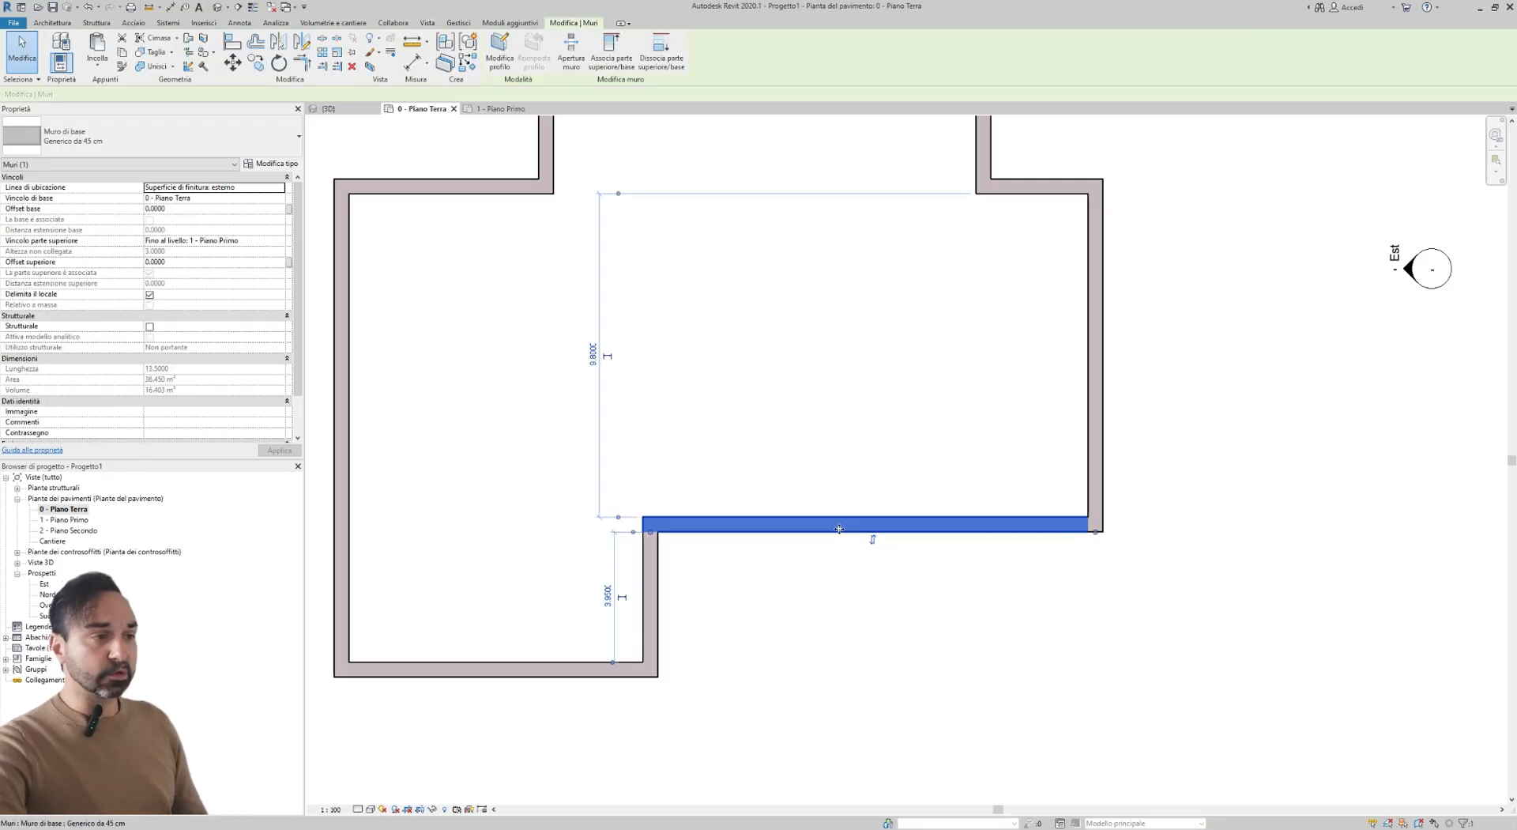
right_click(840, 535)
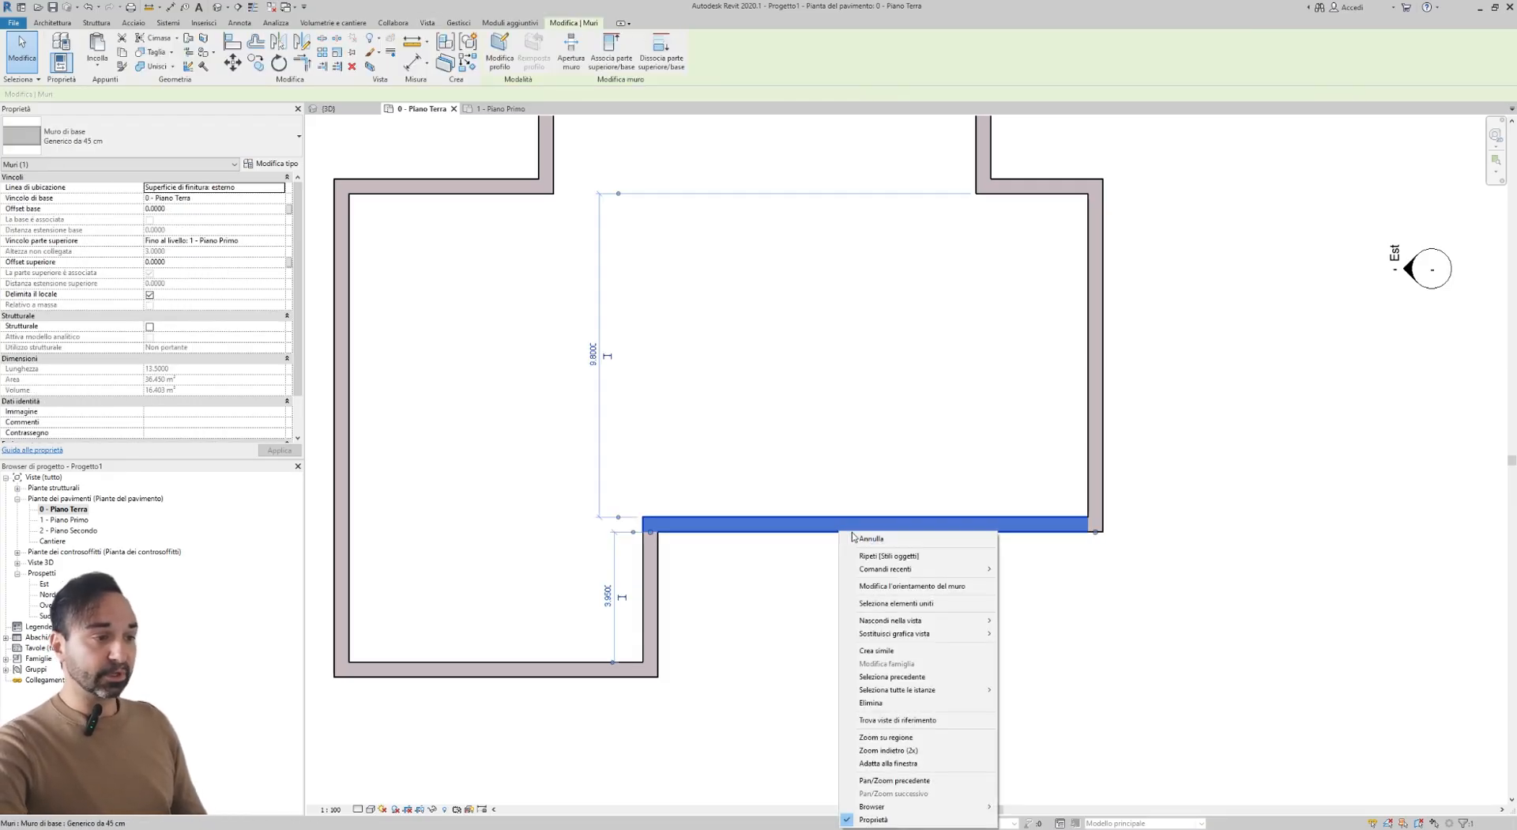
mouse_move(891, 636)
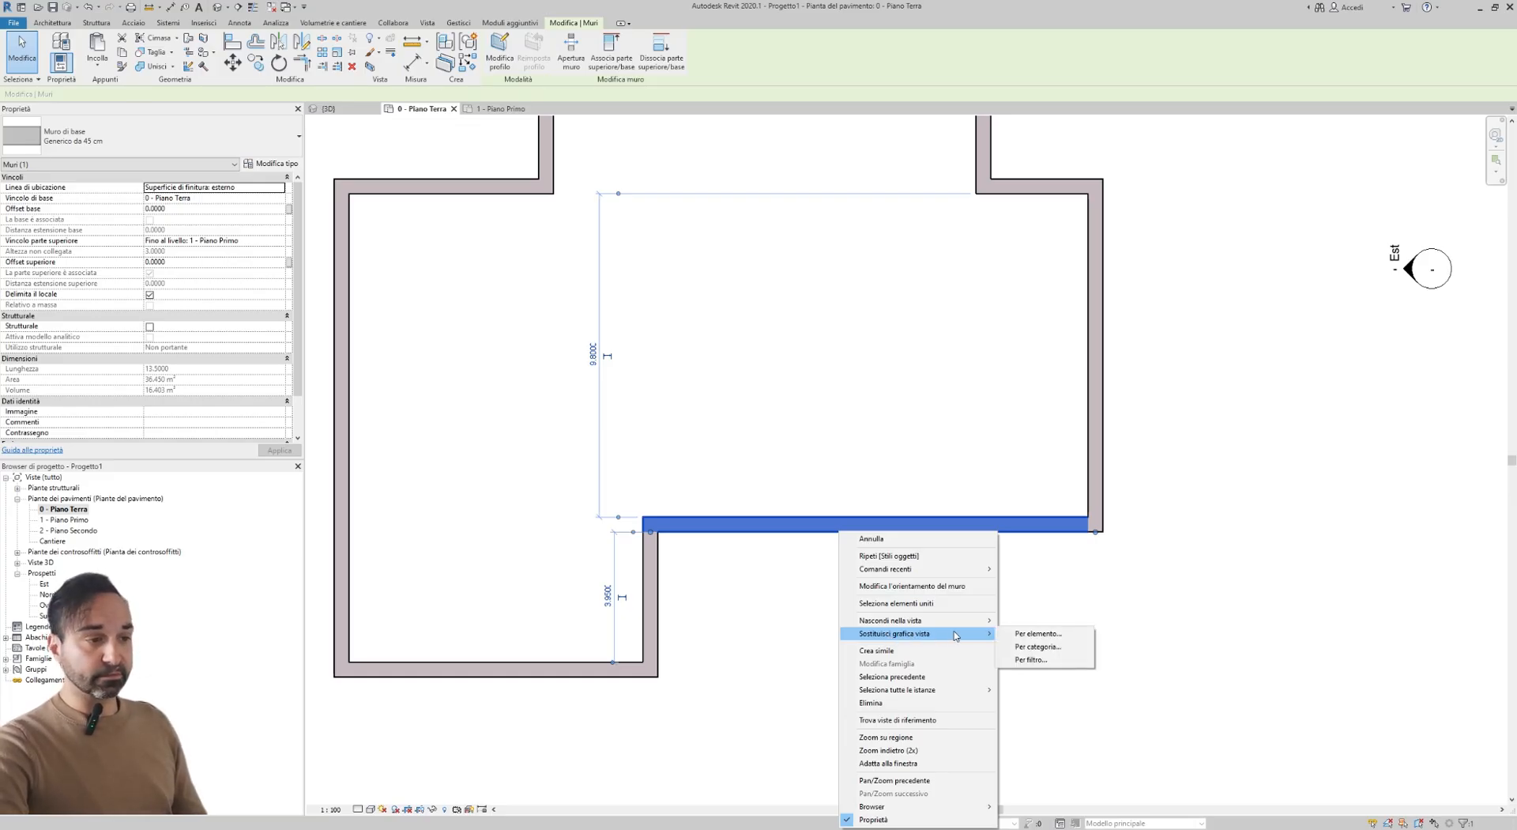
left_click(1046, 635)
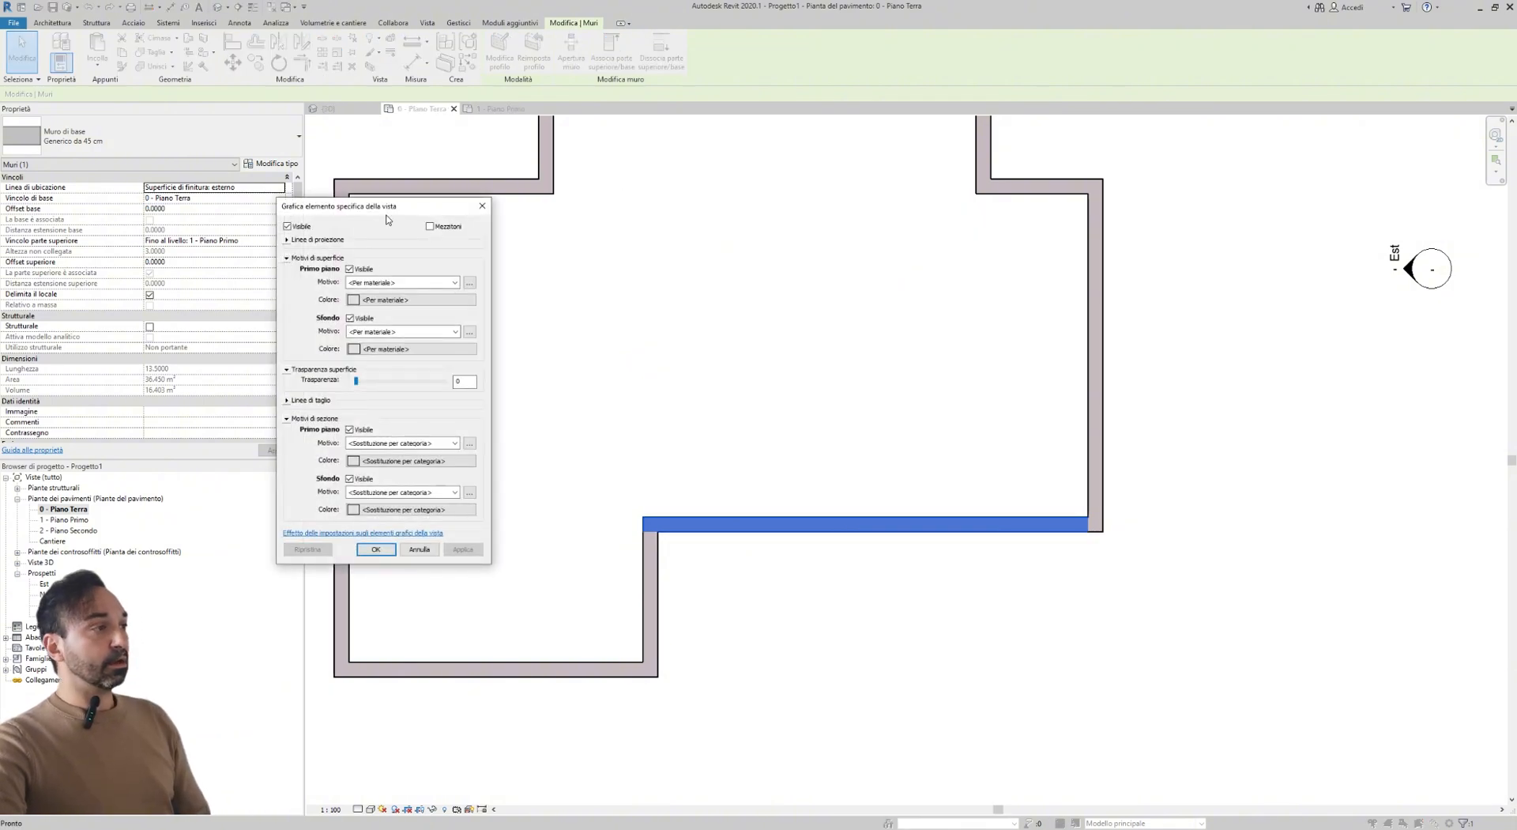
left_click_drag(387, 219, 473, 228)
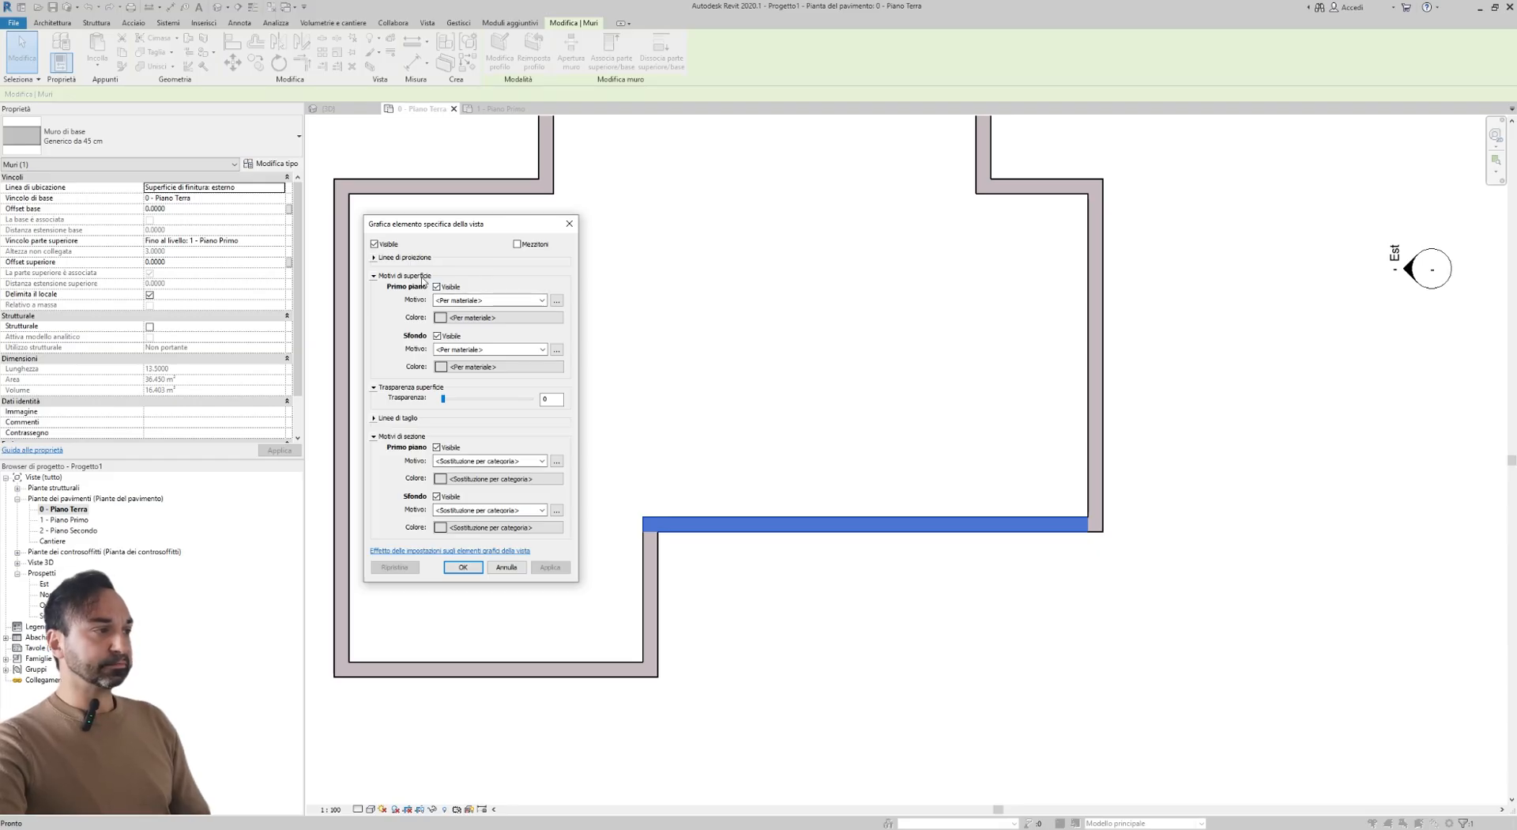
- Set the wall's foreground surface pattern to Acciaio with the colour Verde
left_click(498, 303)
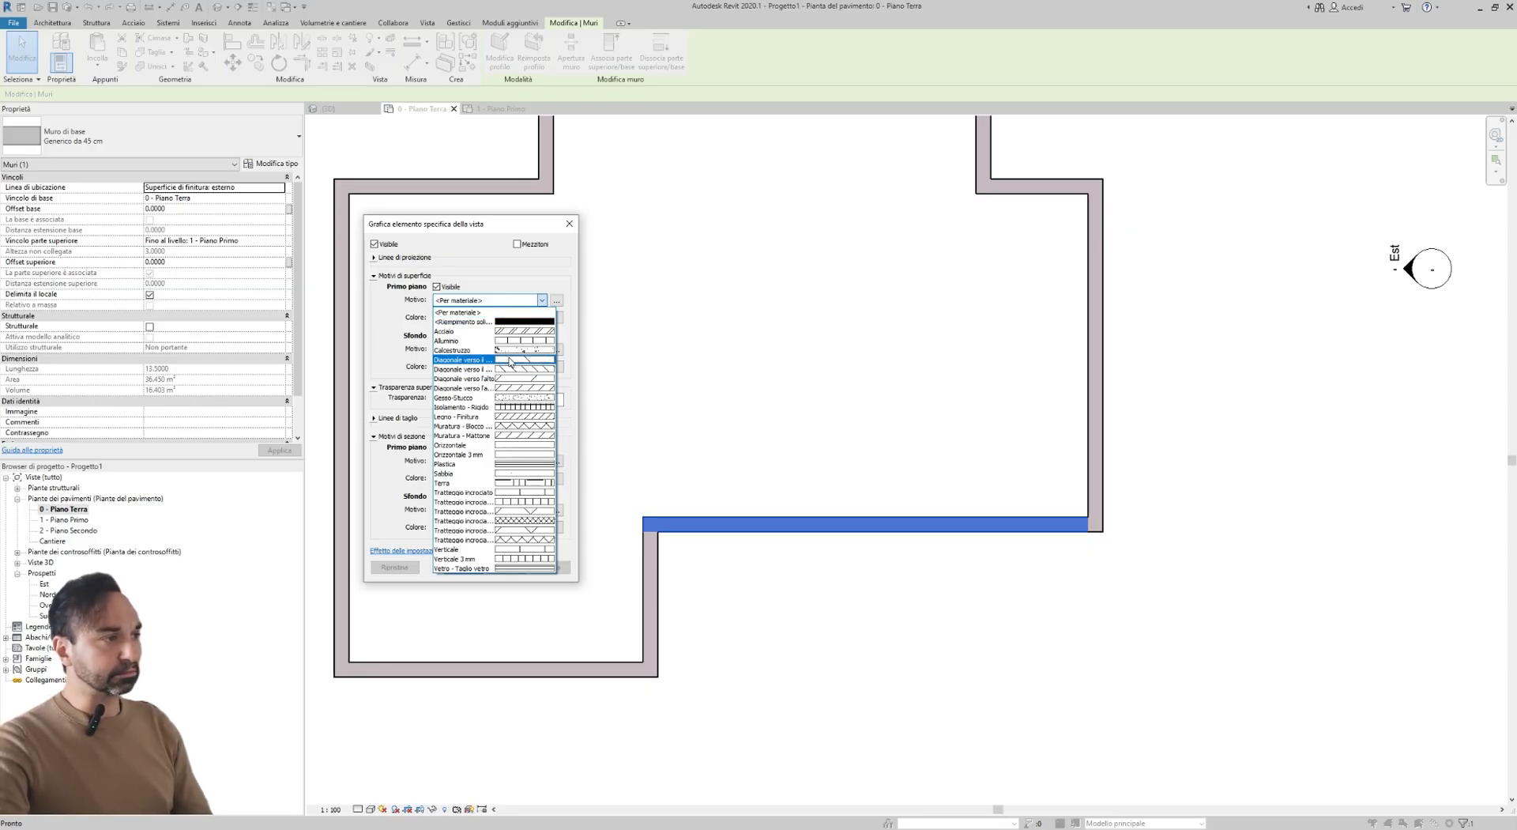
left_click(508, 332)
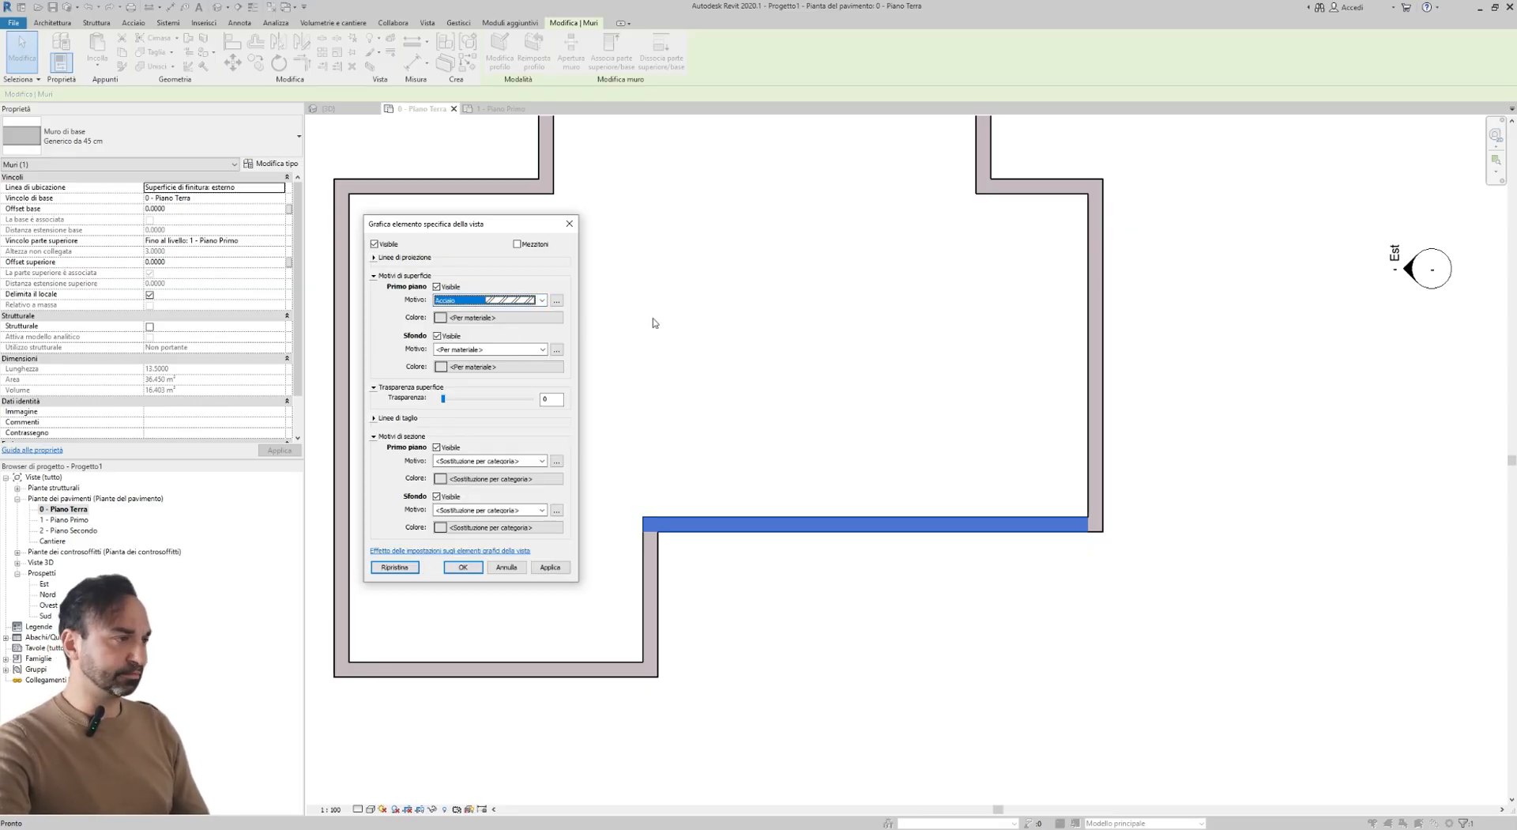
left_click(475, 318)
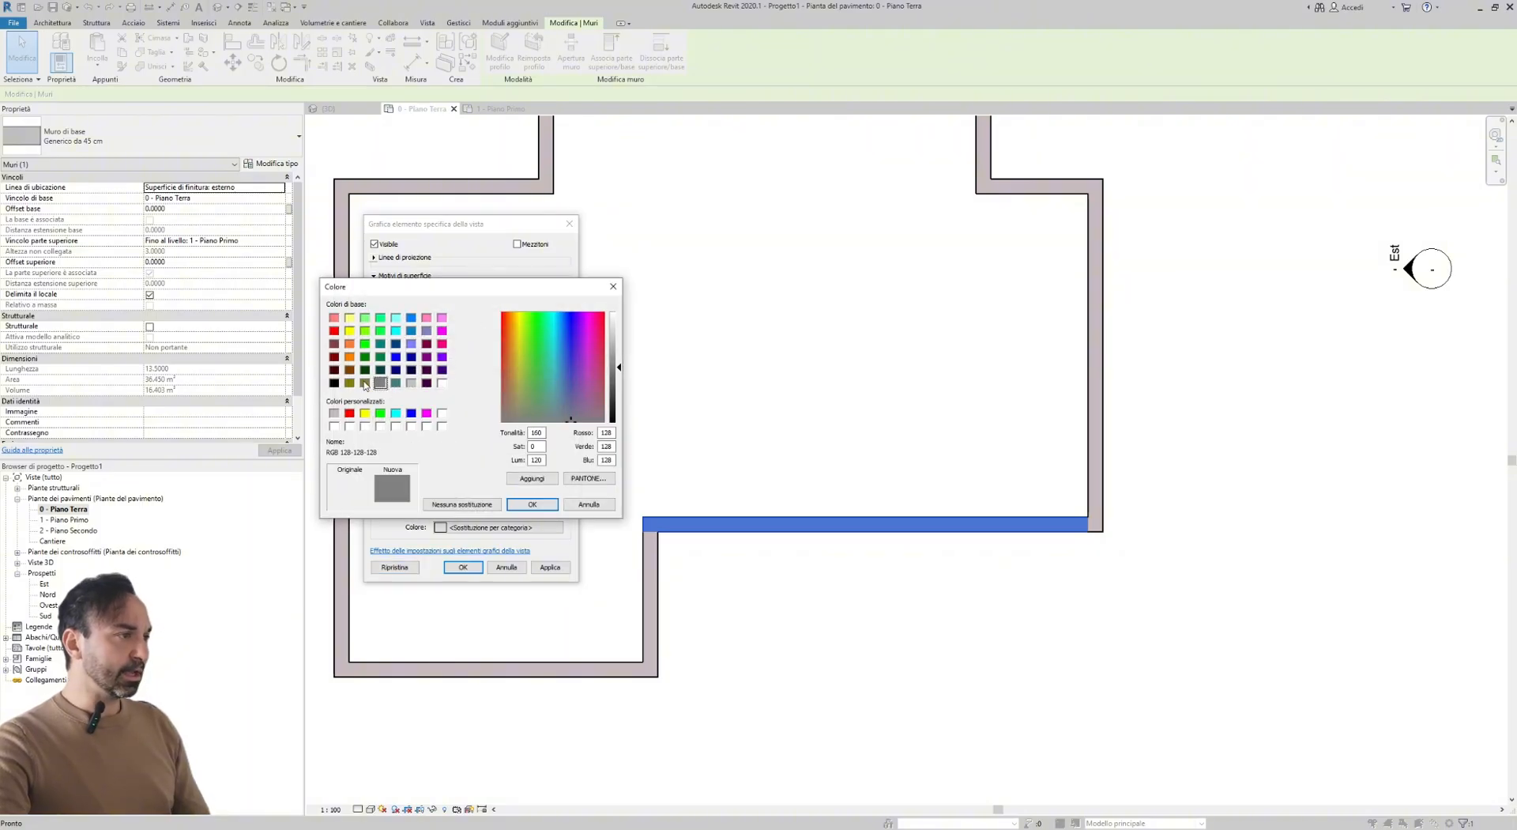
left_click(366, 357)
left_click(365, 344)
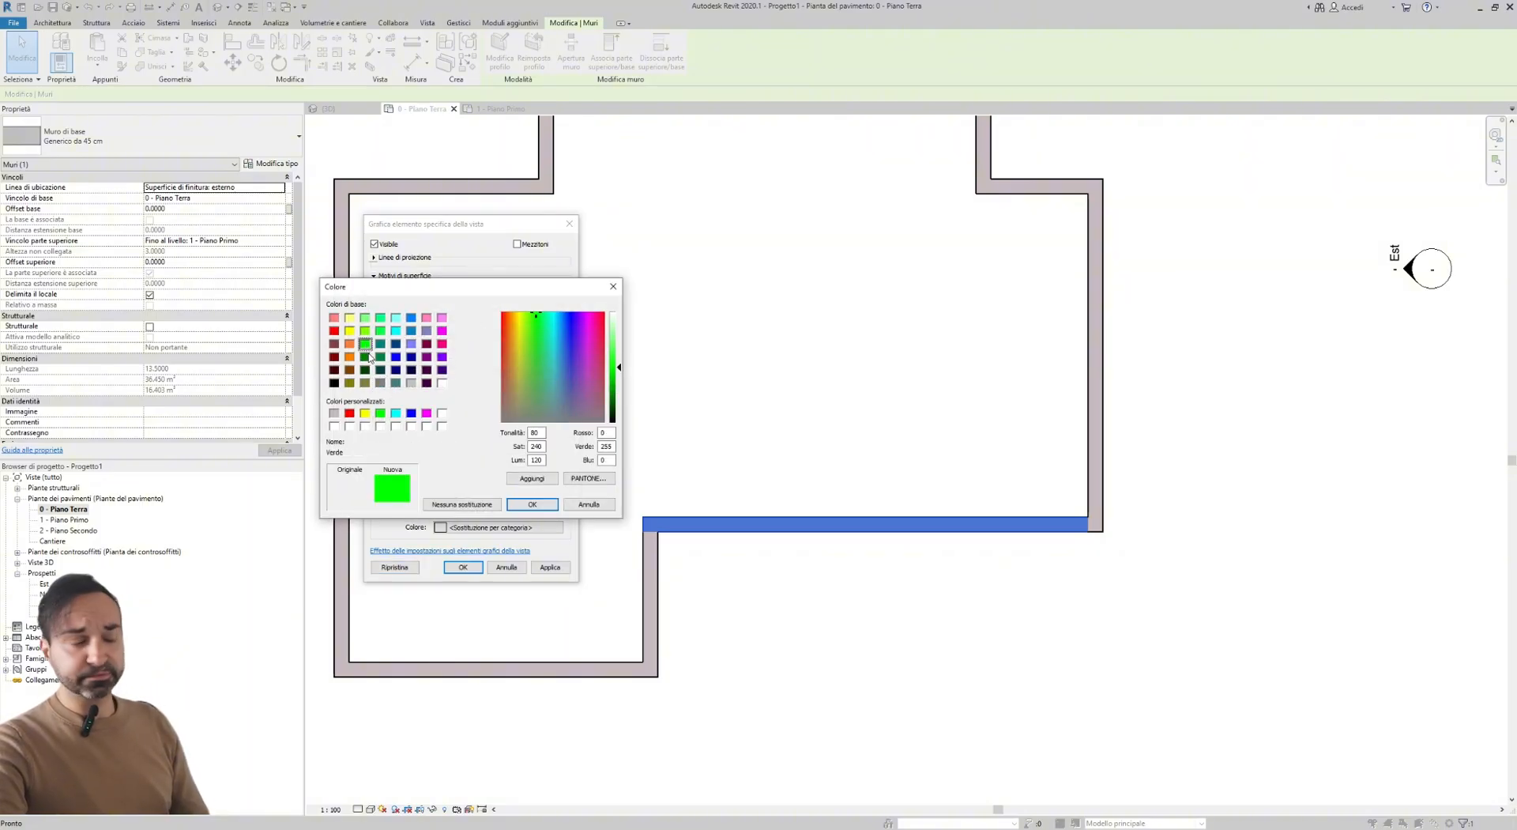
left_click(540, 505)
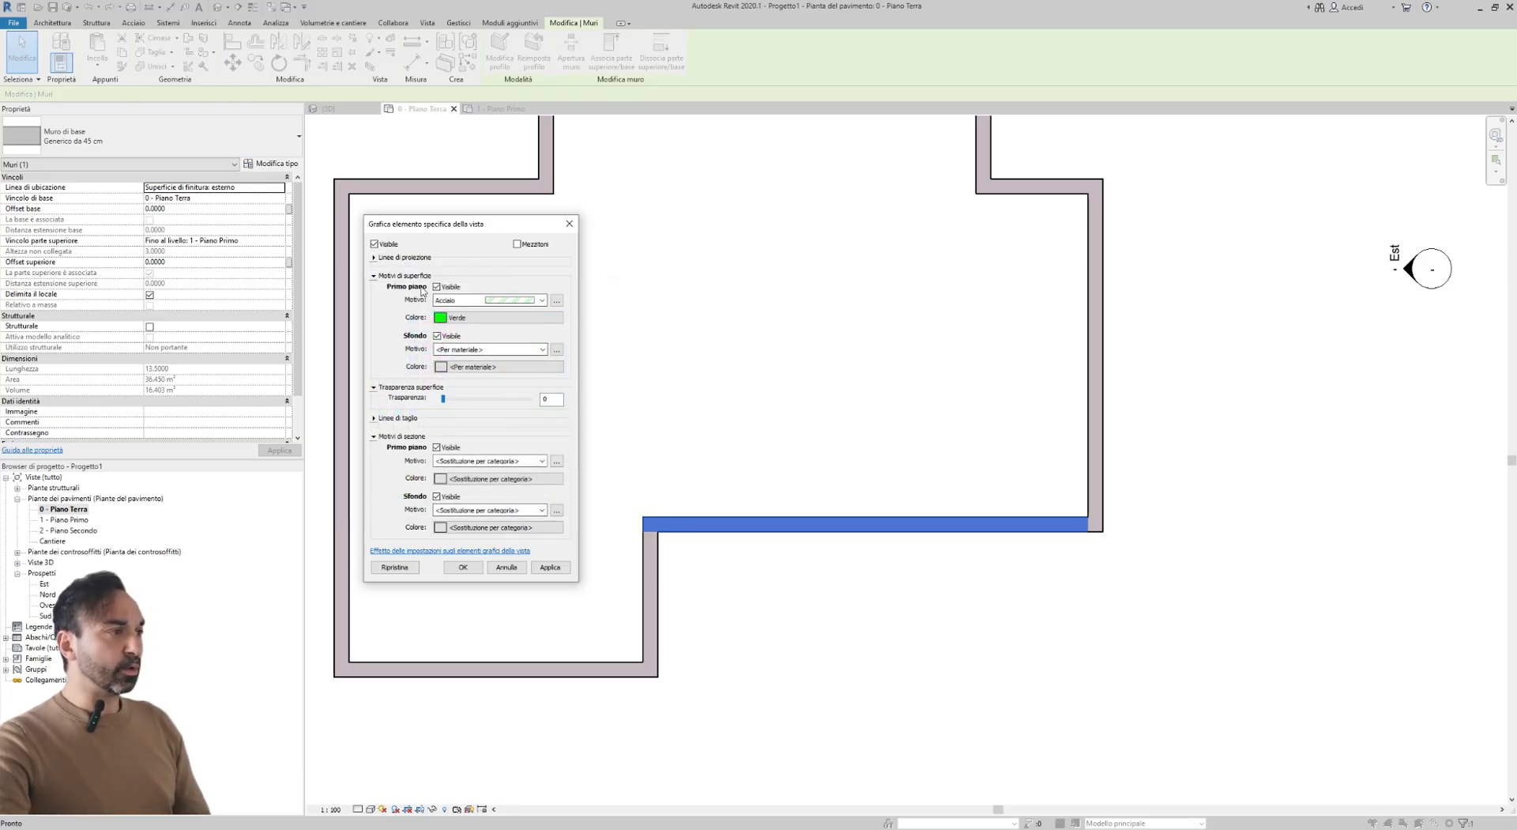
- Set the wall's foreground cut pattern to Acciaio with the colour Verde, and apply the override
left_click_drag(467, 230, 494, 241)
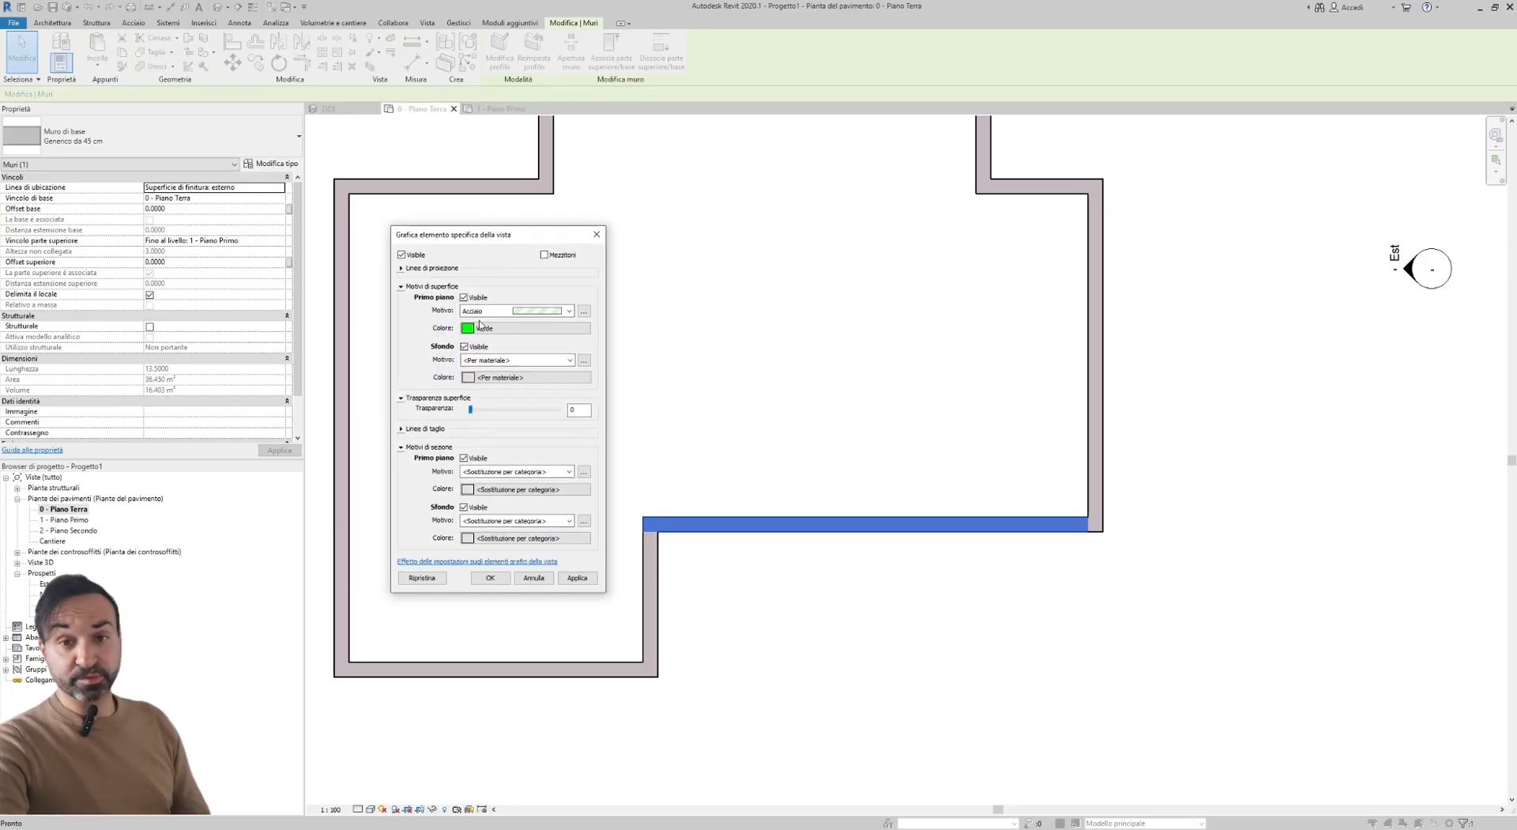
left_click_drag(518, 238, 526, 246)
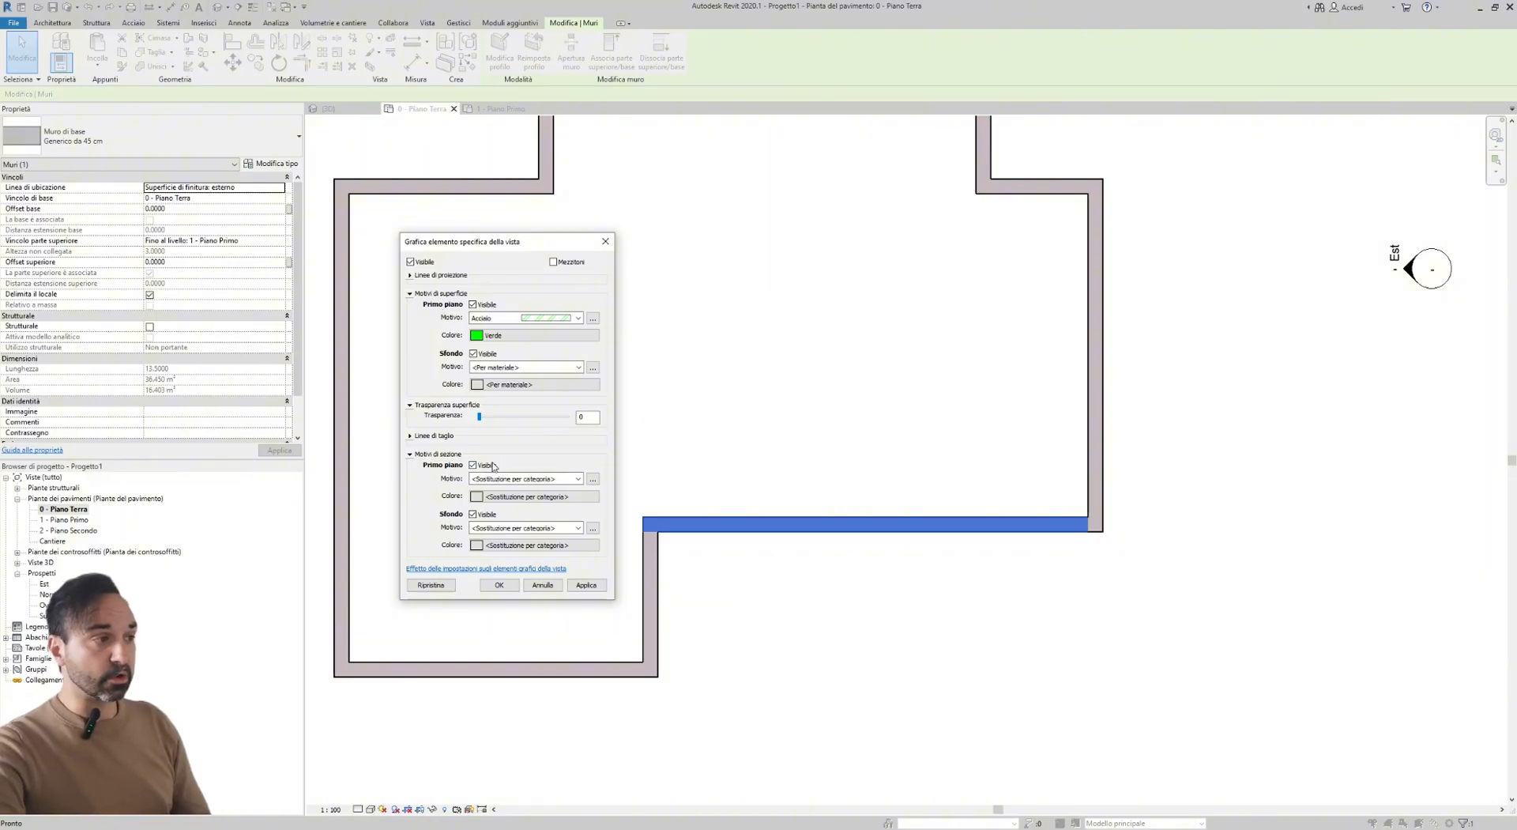
left_click(511, 479)
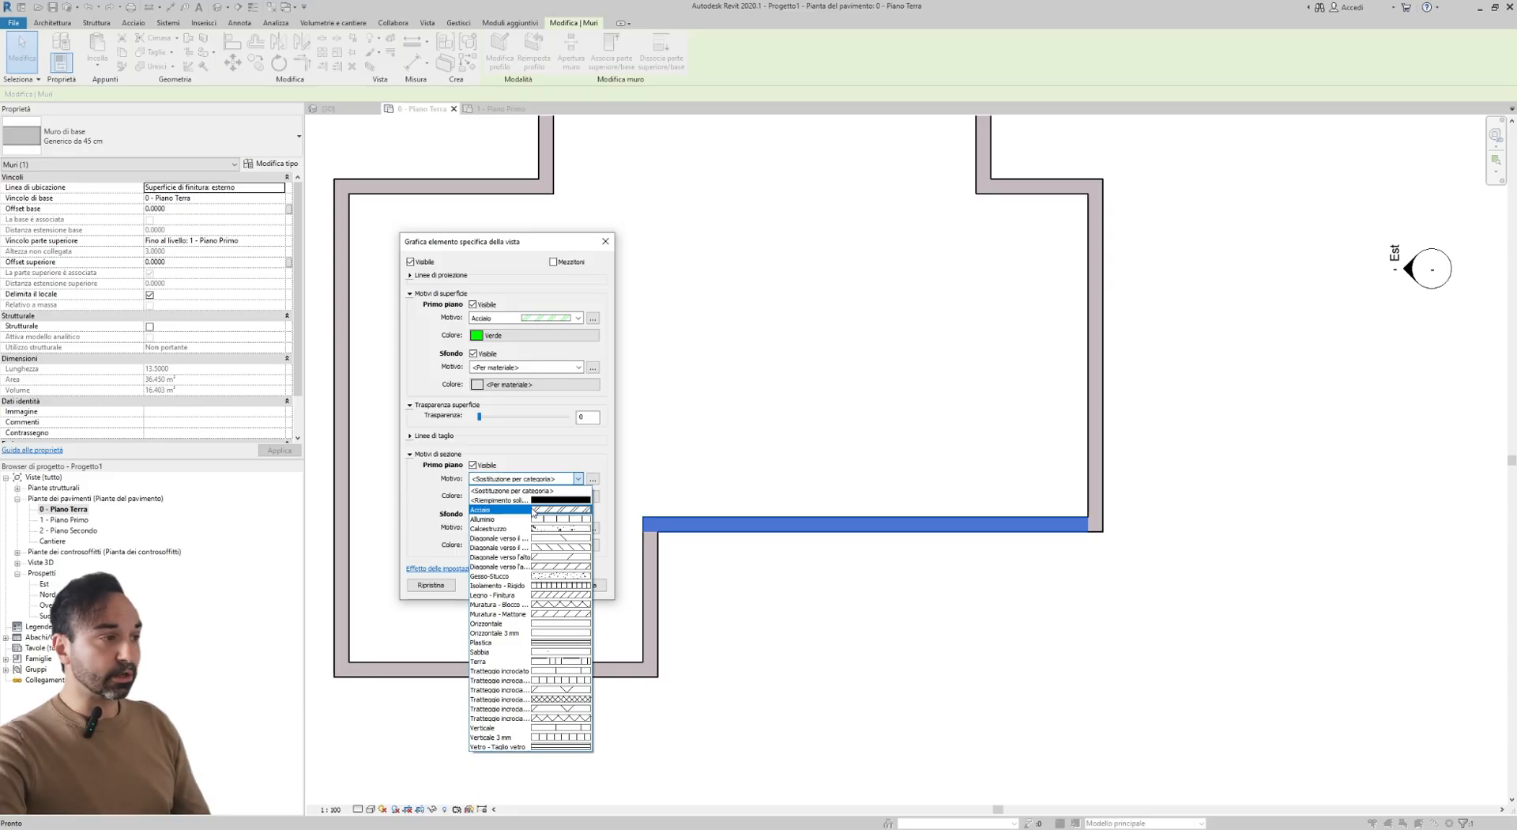
left_click(535, 511)
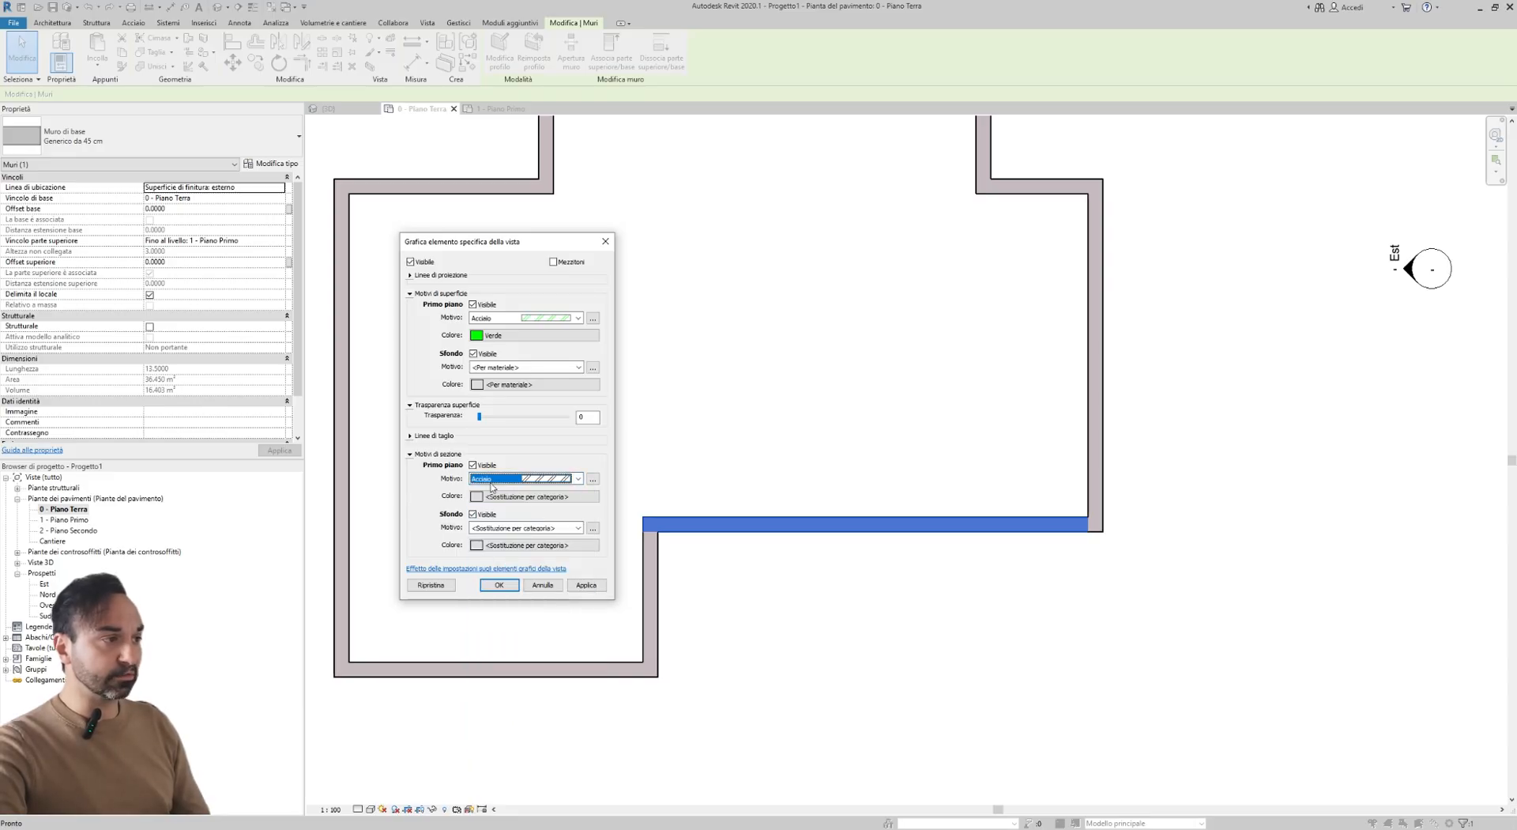
left_click(515, 497)
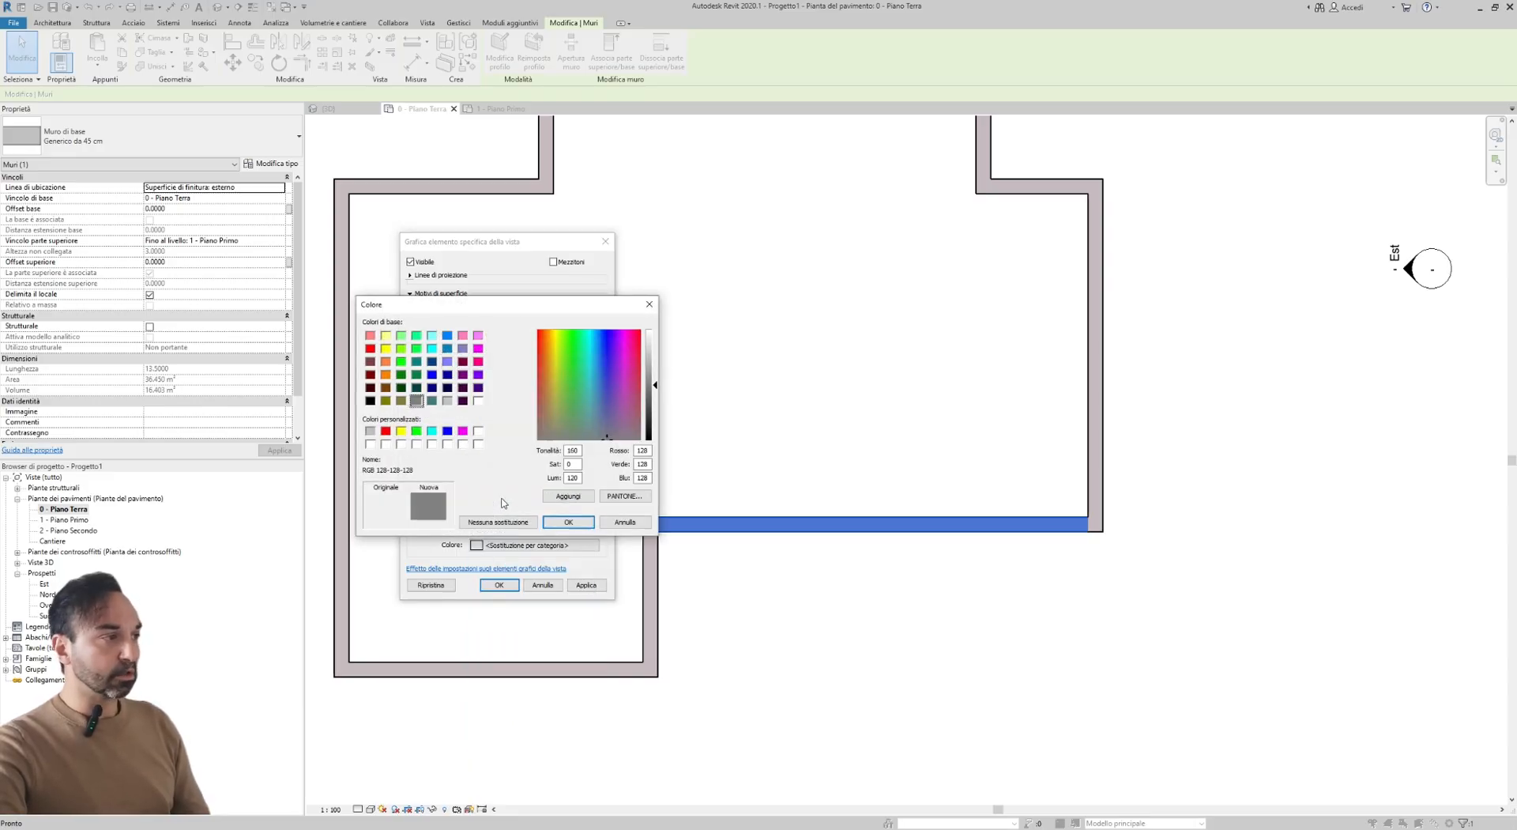
left_click(401, 361)
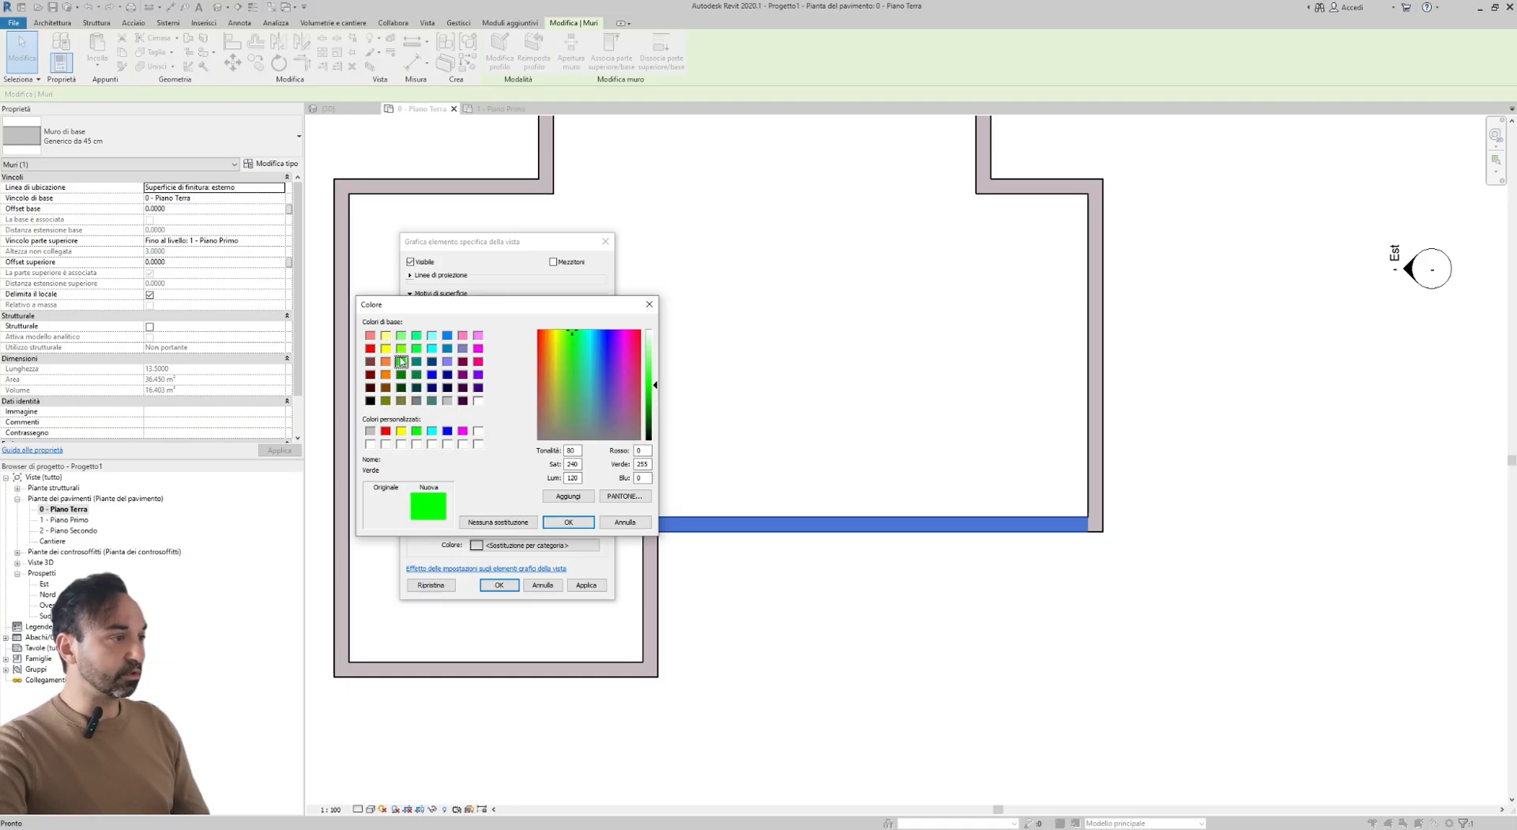
left_click(568, 521)
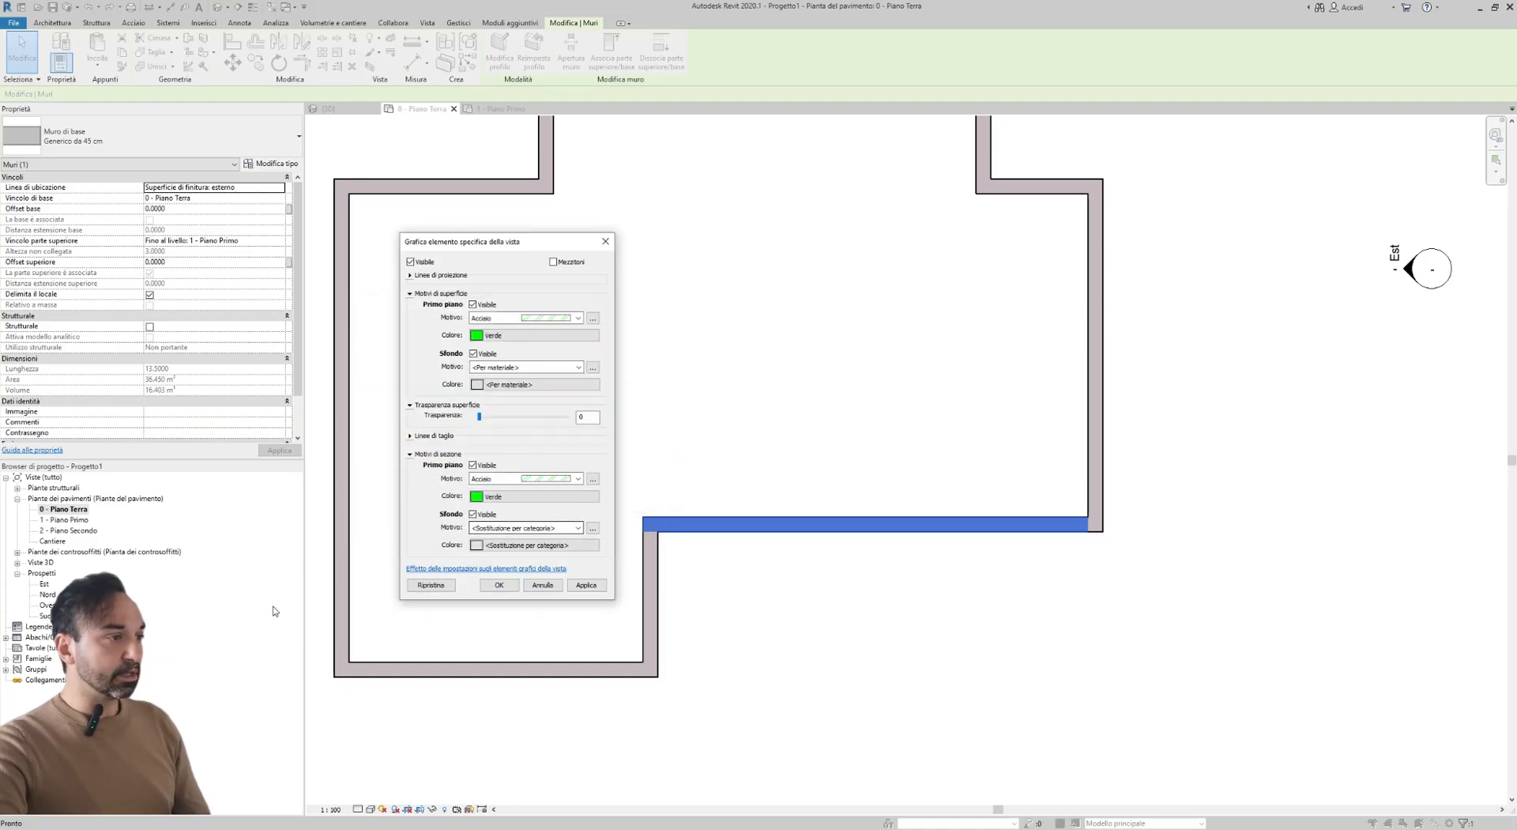
left_click(585, 586)
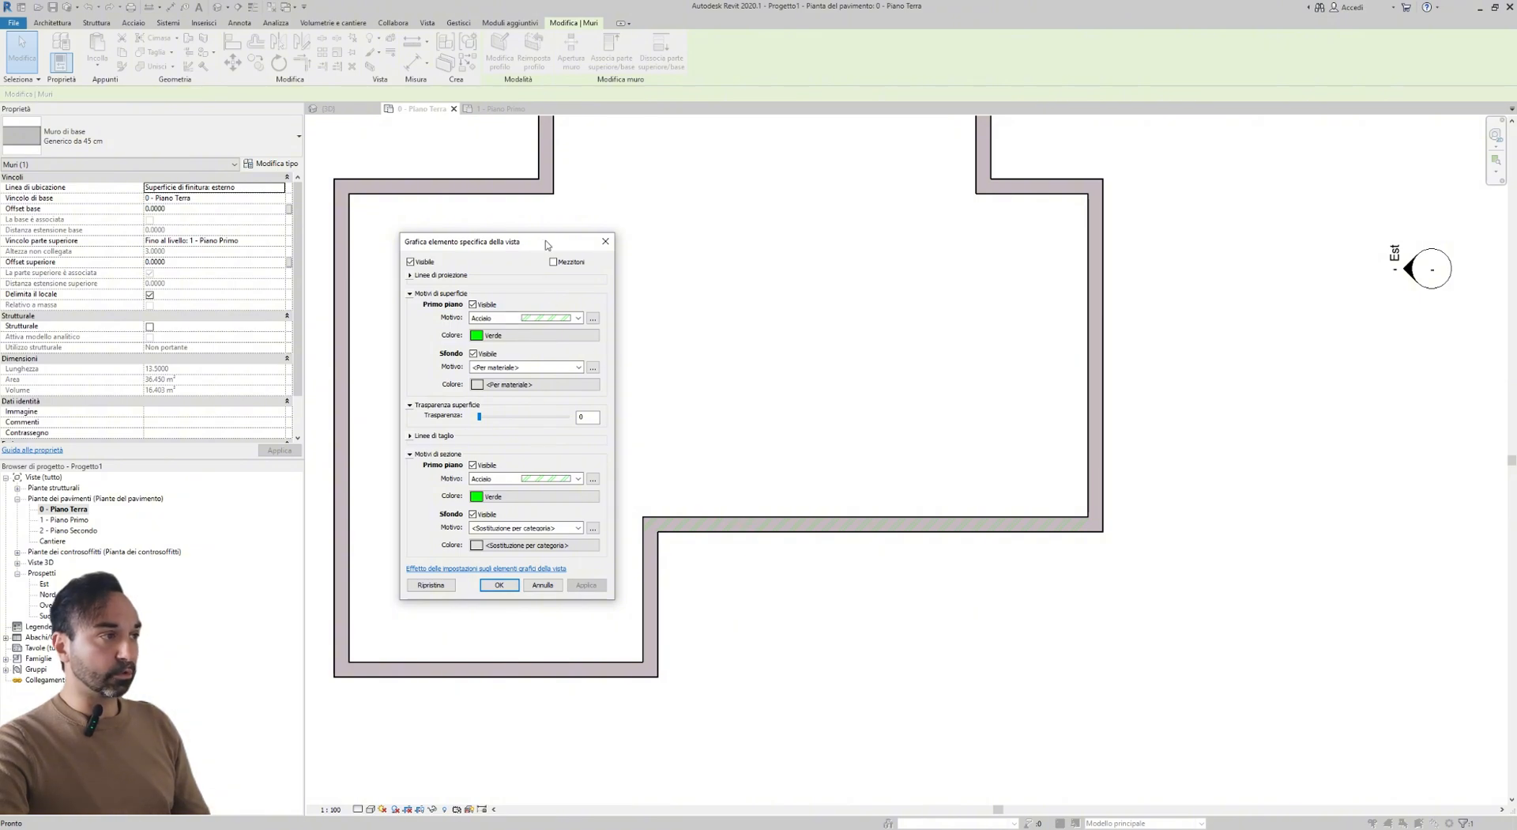
- Accept the element override, deselect the wall and examine its hatch in the floor plan
left_click_drag(541, 241, 543, 227)
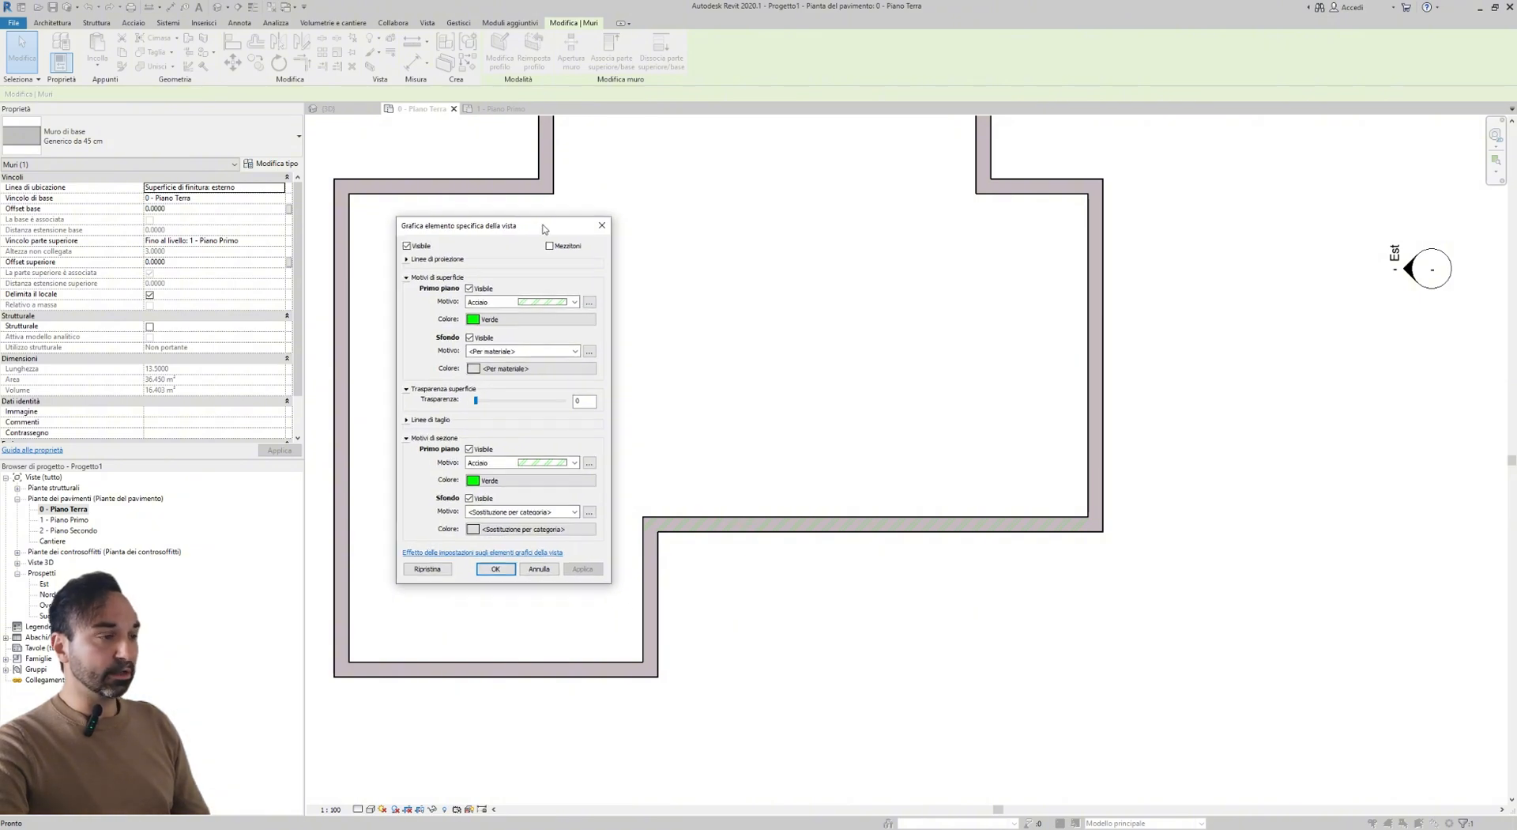
left_click(495, 569)
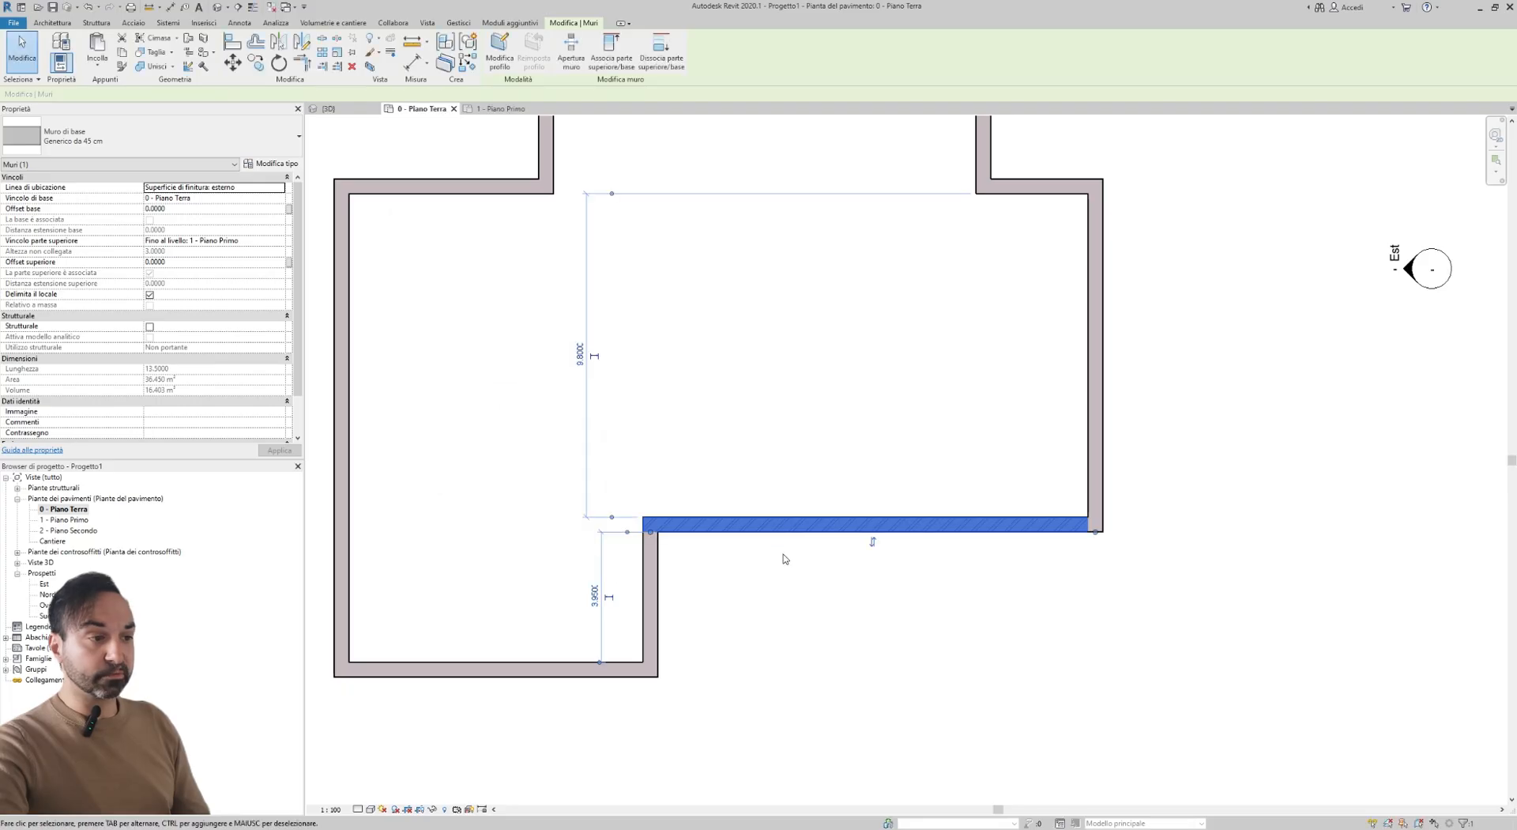
scroll(792, 628, "up", 3)
left_click(792, 628)
scroll(821, 565, "down", 5)
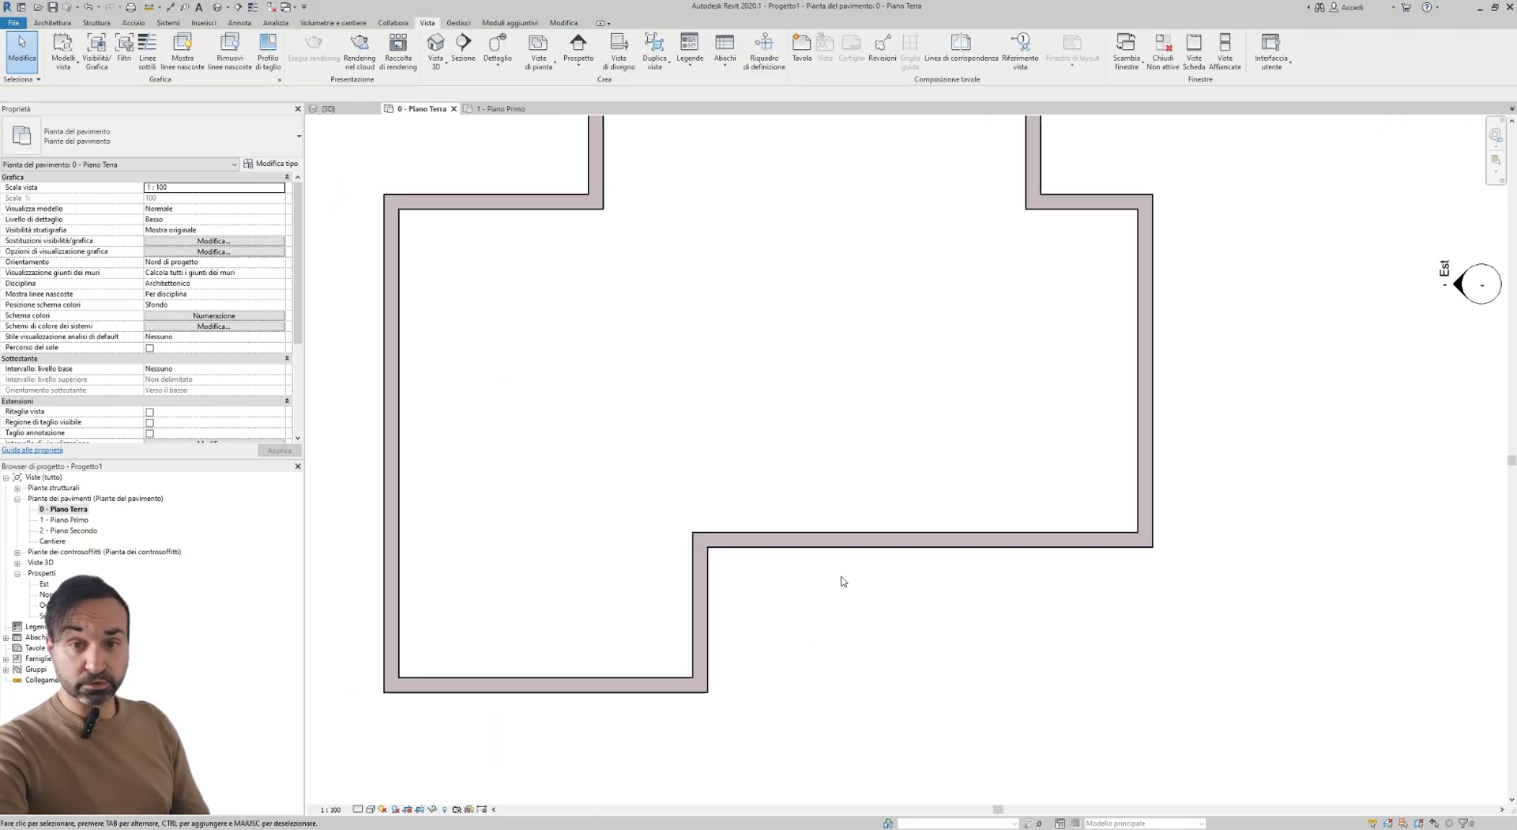
scroll(793, 561, "up", 3)
scroll(838, 605, "down", 2)
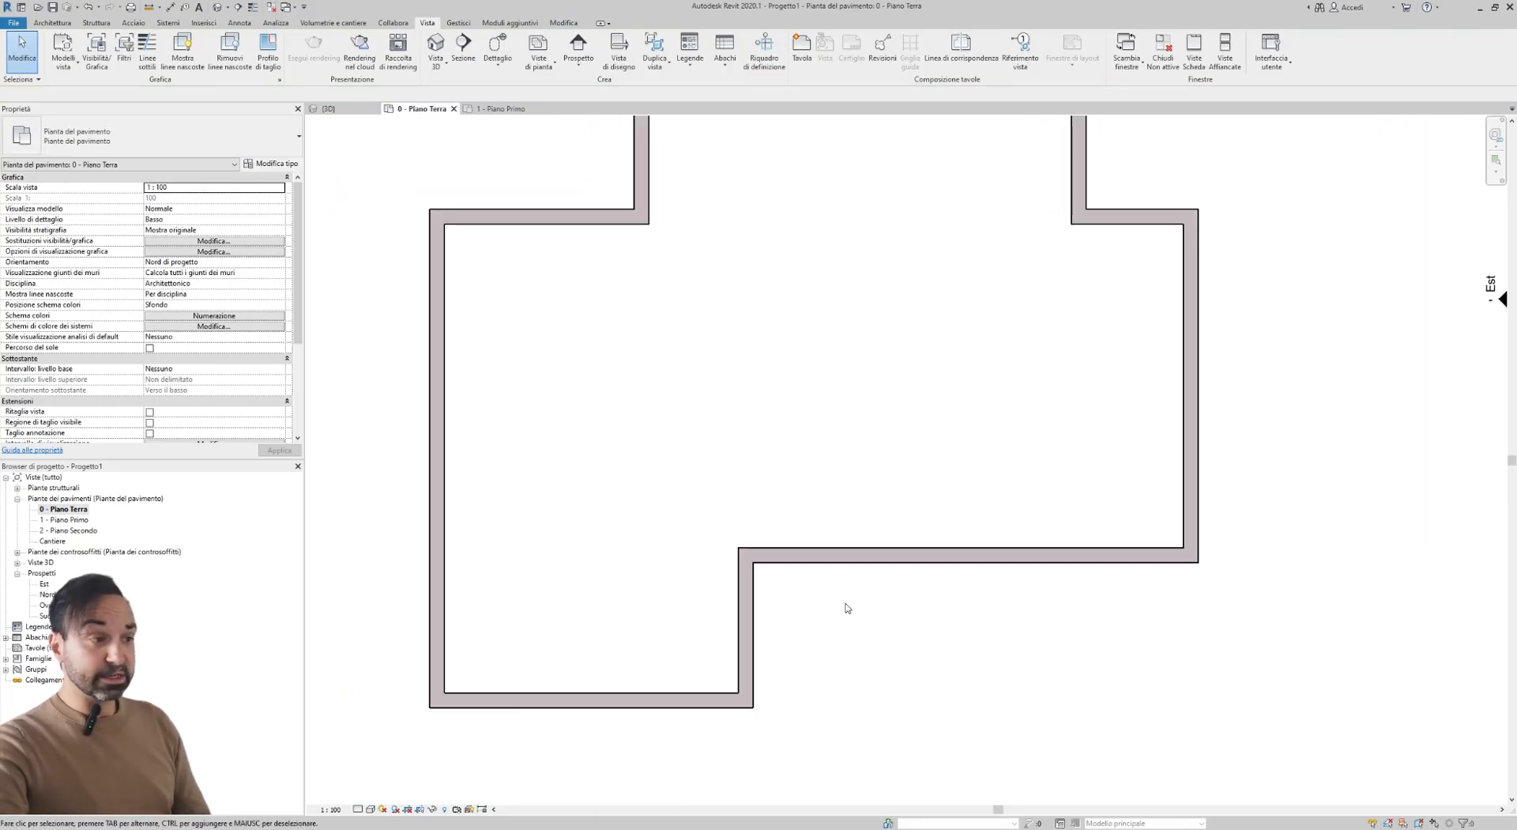
scroll(802, 581, "up", 1)
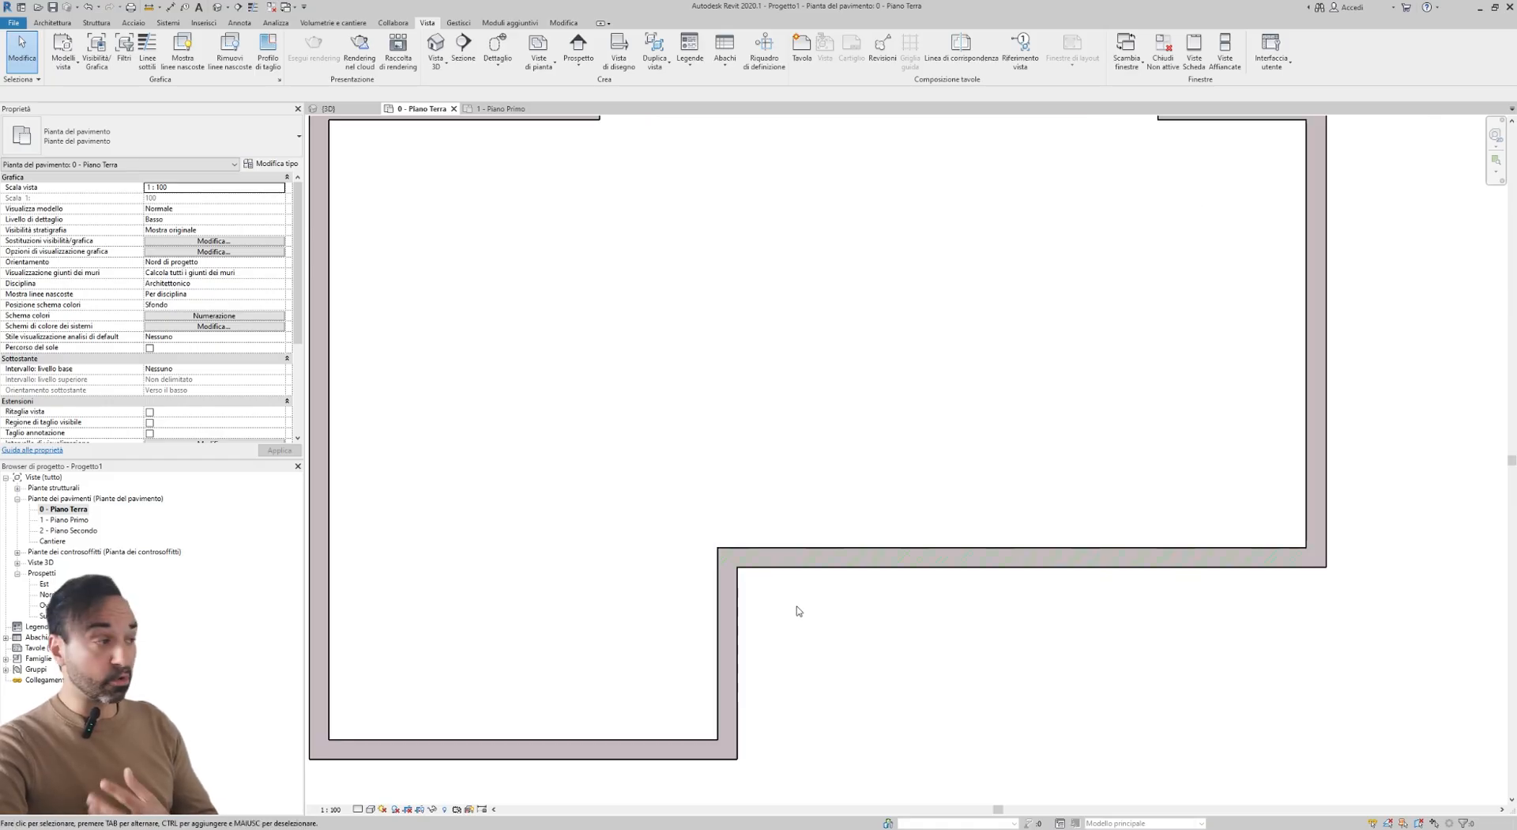
- Hide the background (Sfondo) cut pattern of Muri in the 0 - Piano Terra visibility/graphics overrides and apply it
right_click(71, 509)
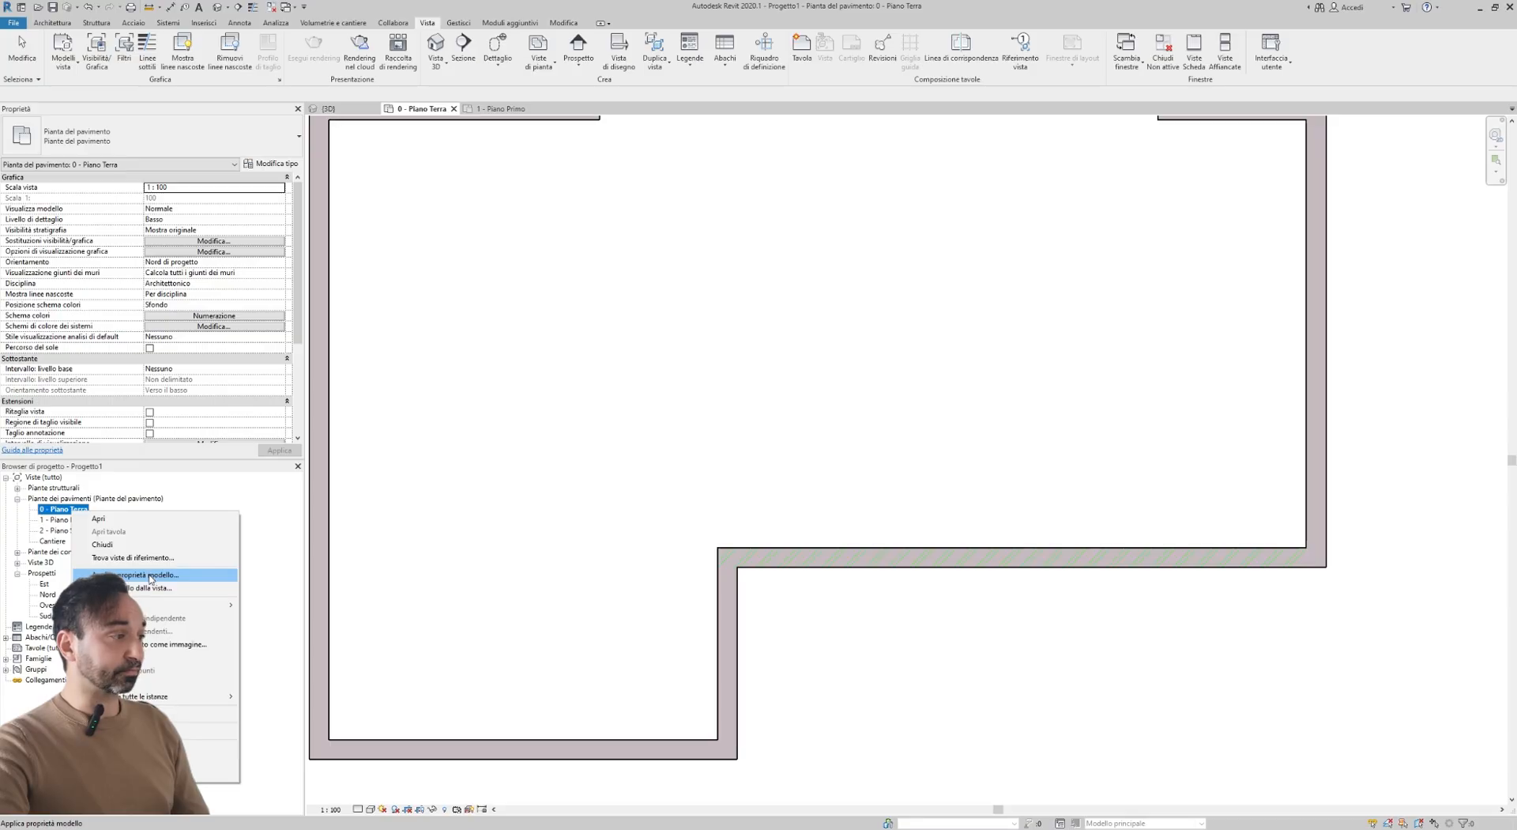
left_click(97, 54)
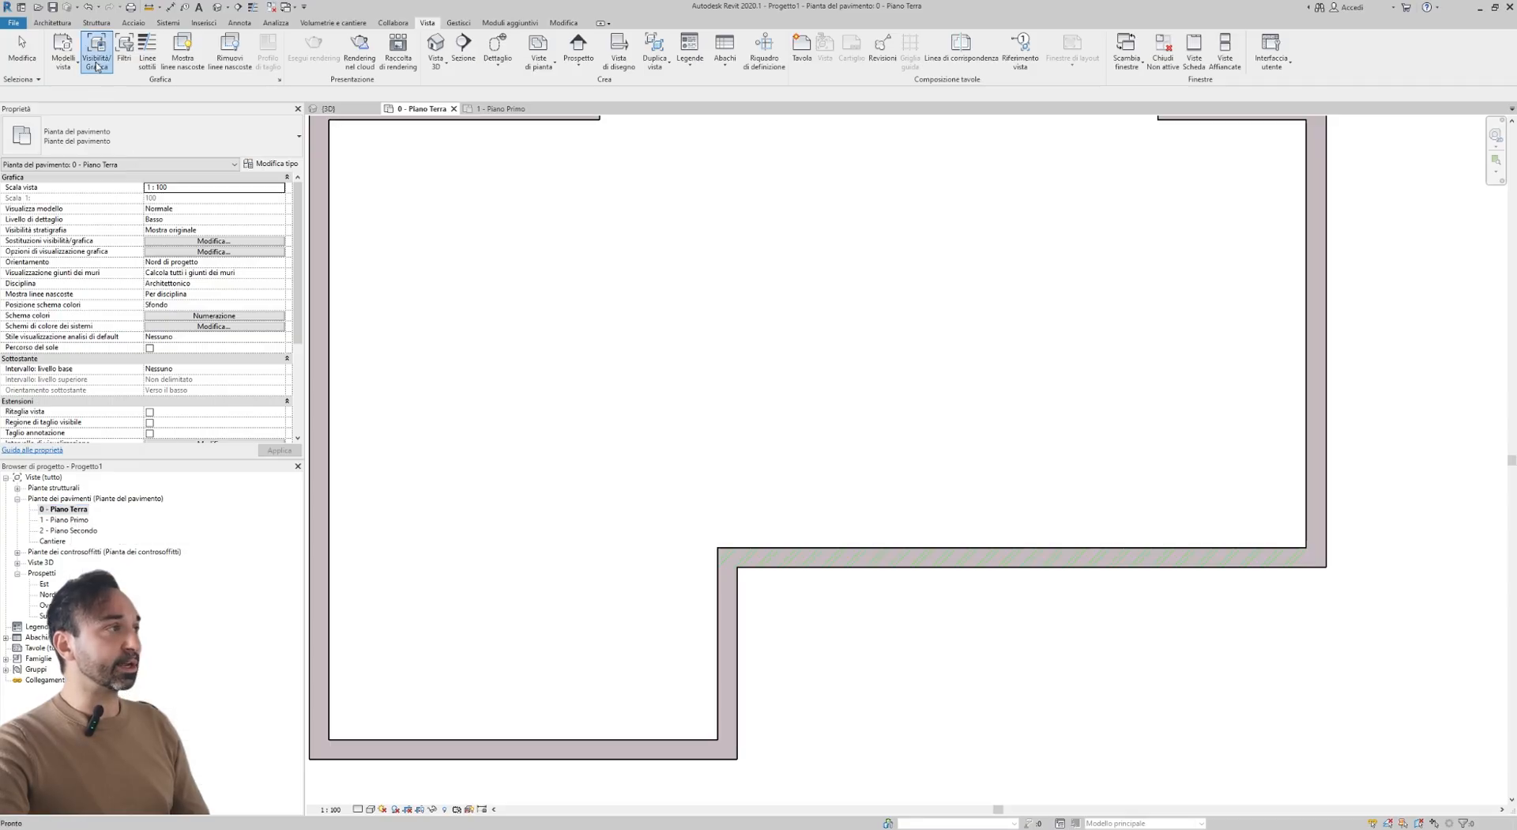
scroll(420, 461, "down", 6)
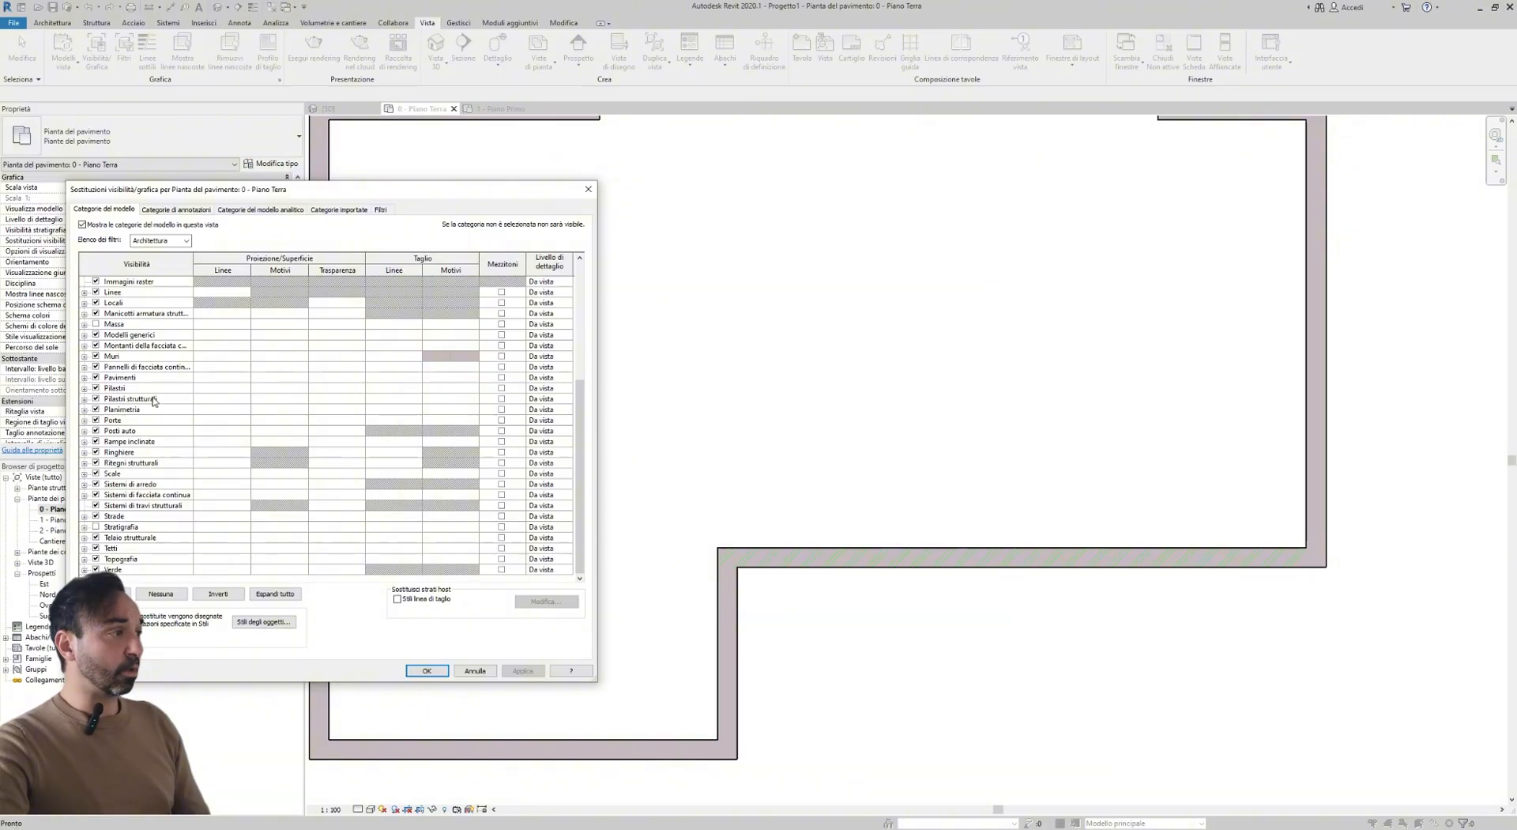
left_click(441, 357)
left_click(440, 357)
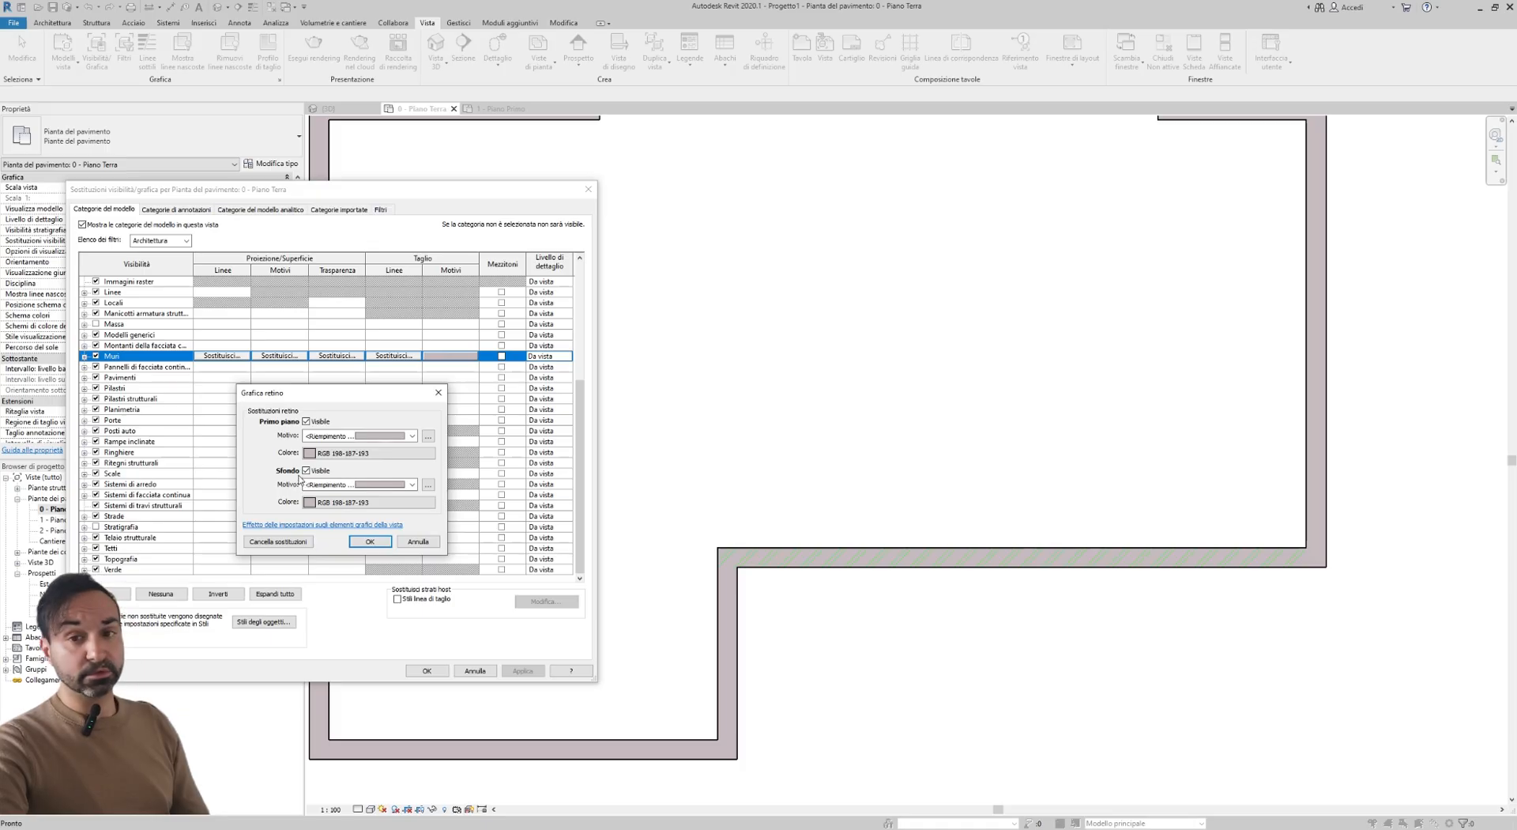
left_click(307, 471)
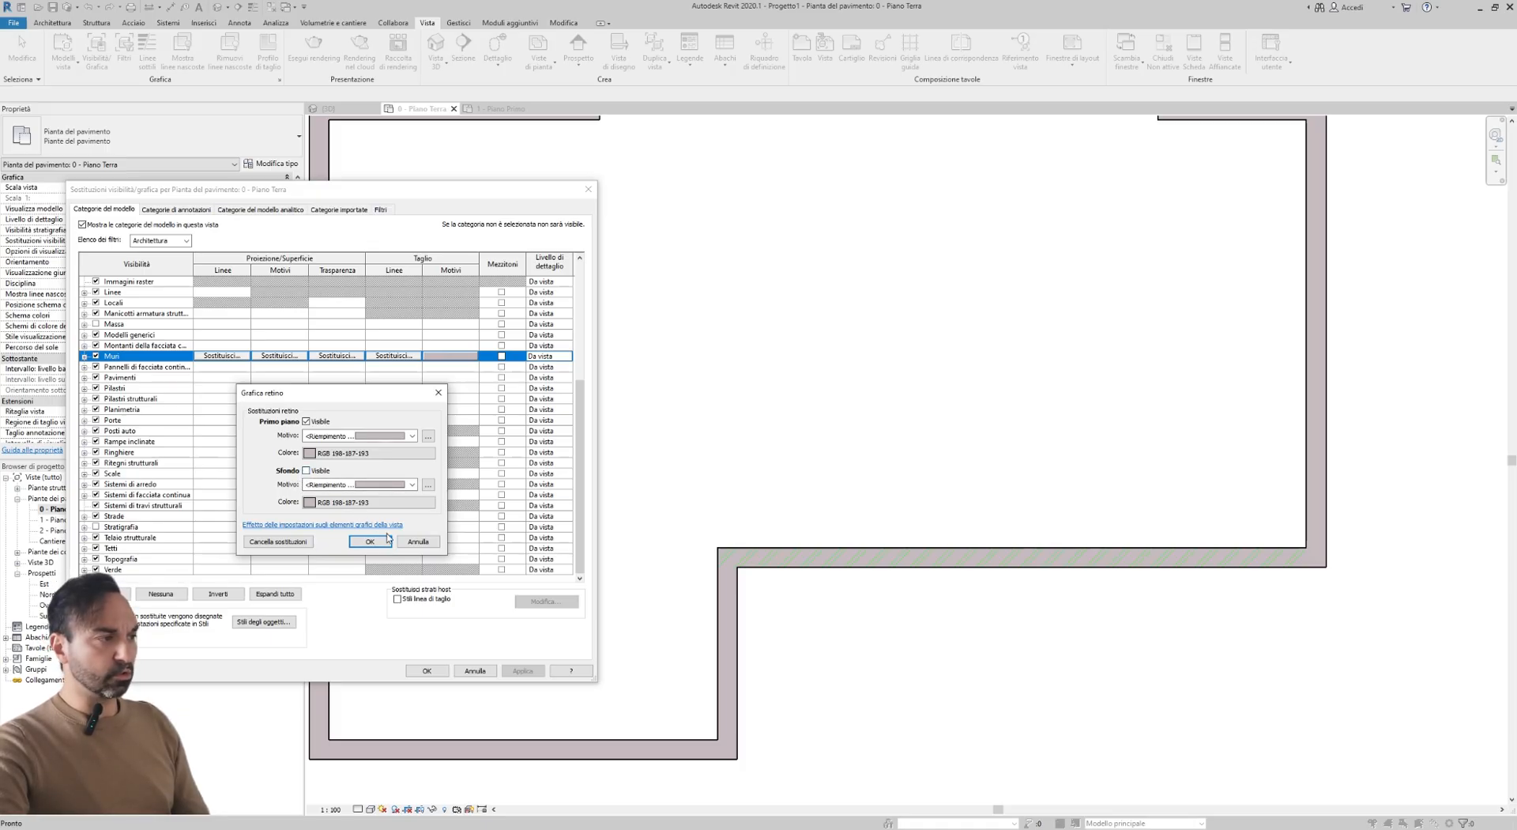
left_click(369, 542)
left_click(524, 670)
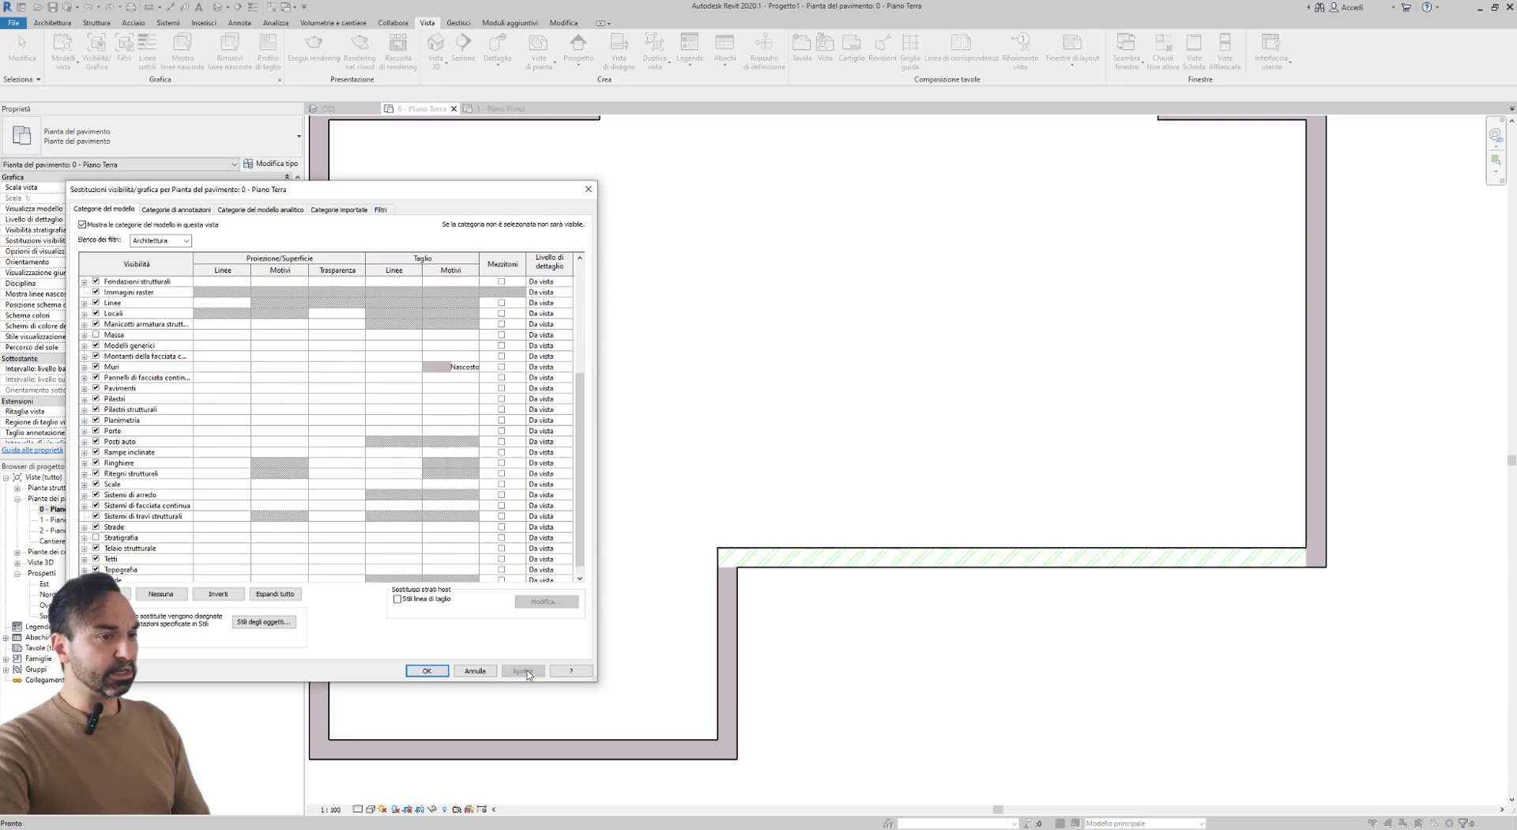
- Review the cut pattern override of Muri and accept the view's visibility/graphics overrides
left_click(461, 368)
left_click(454, 367)
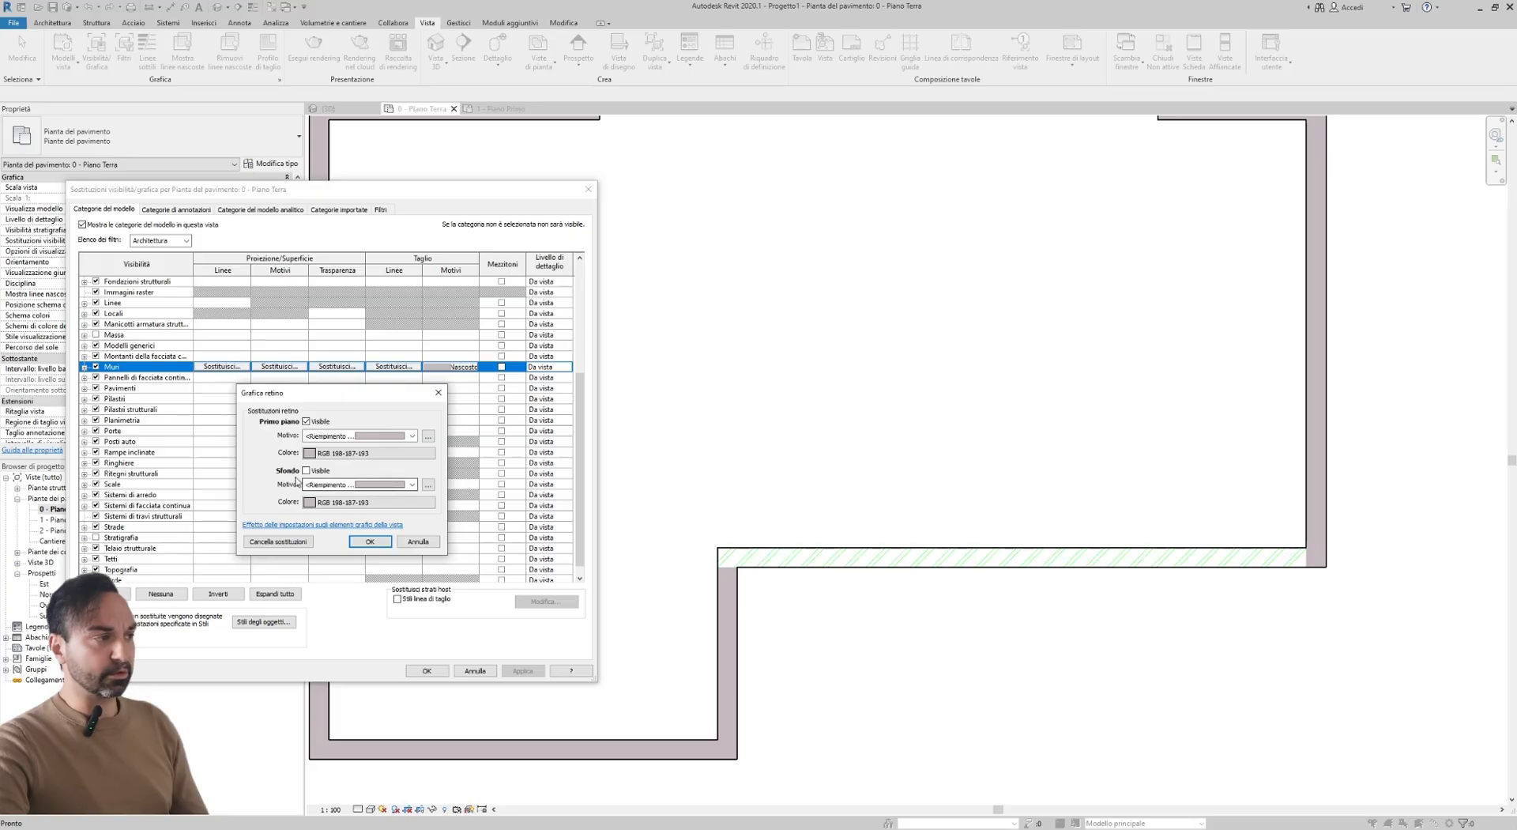
left_click(369, 542)
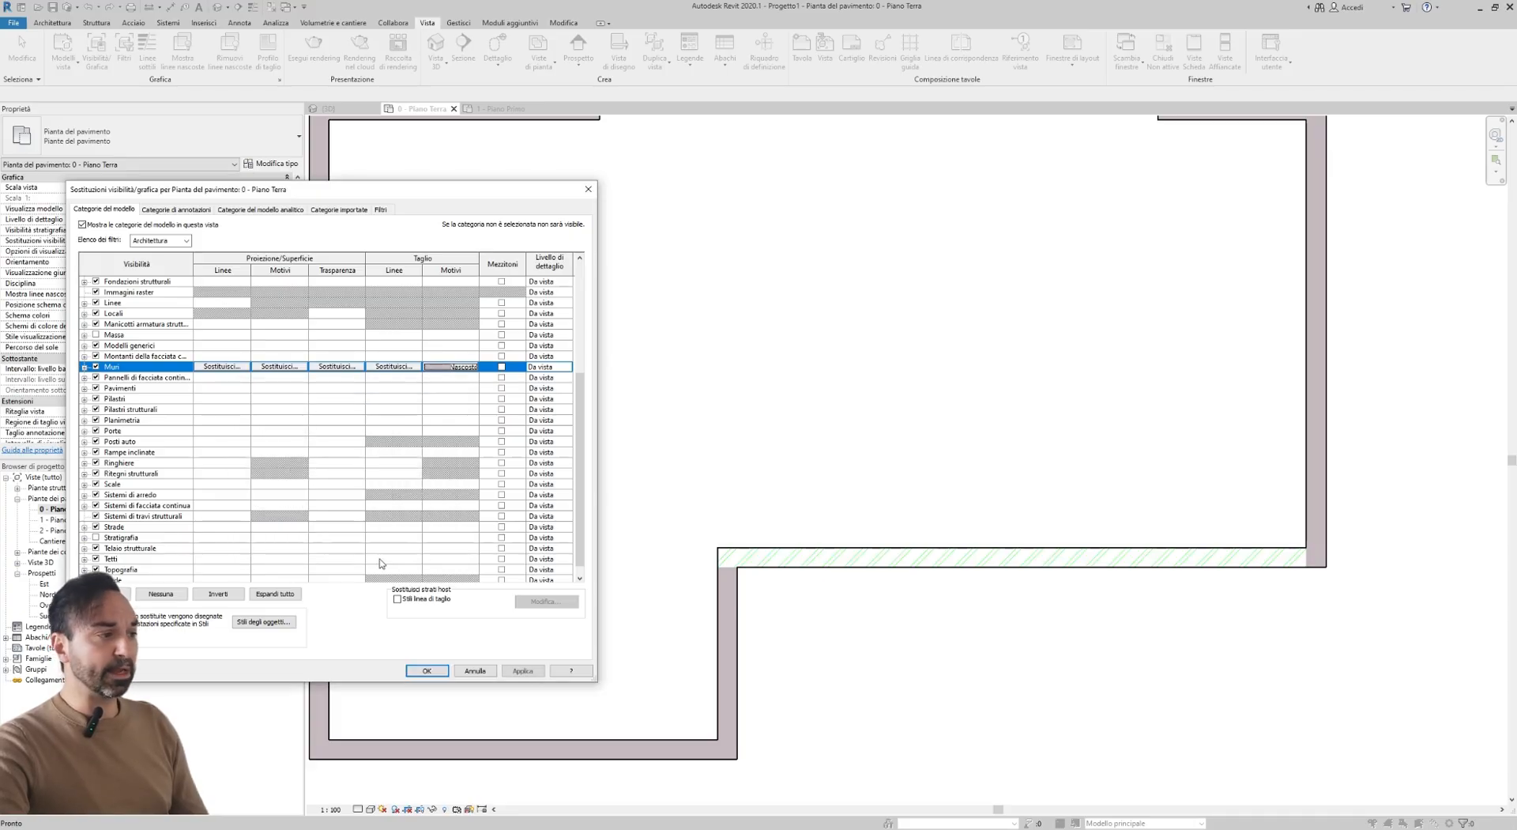
left_click(523, 670)
left_click(427, 670)
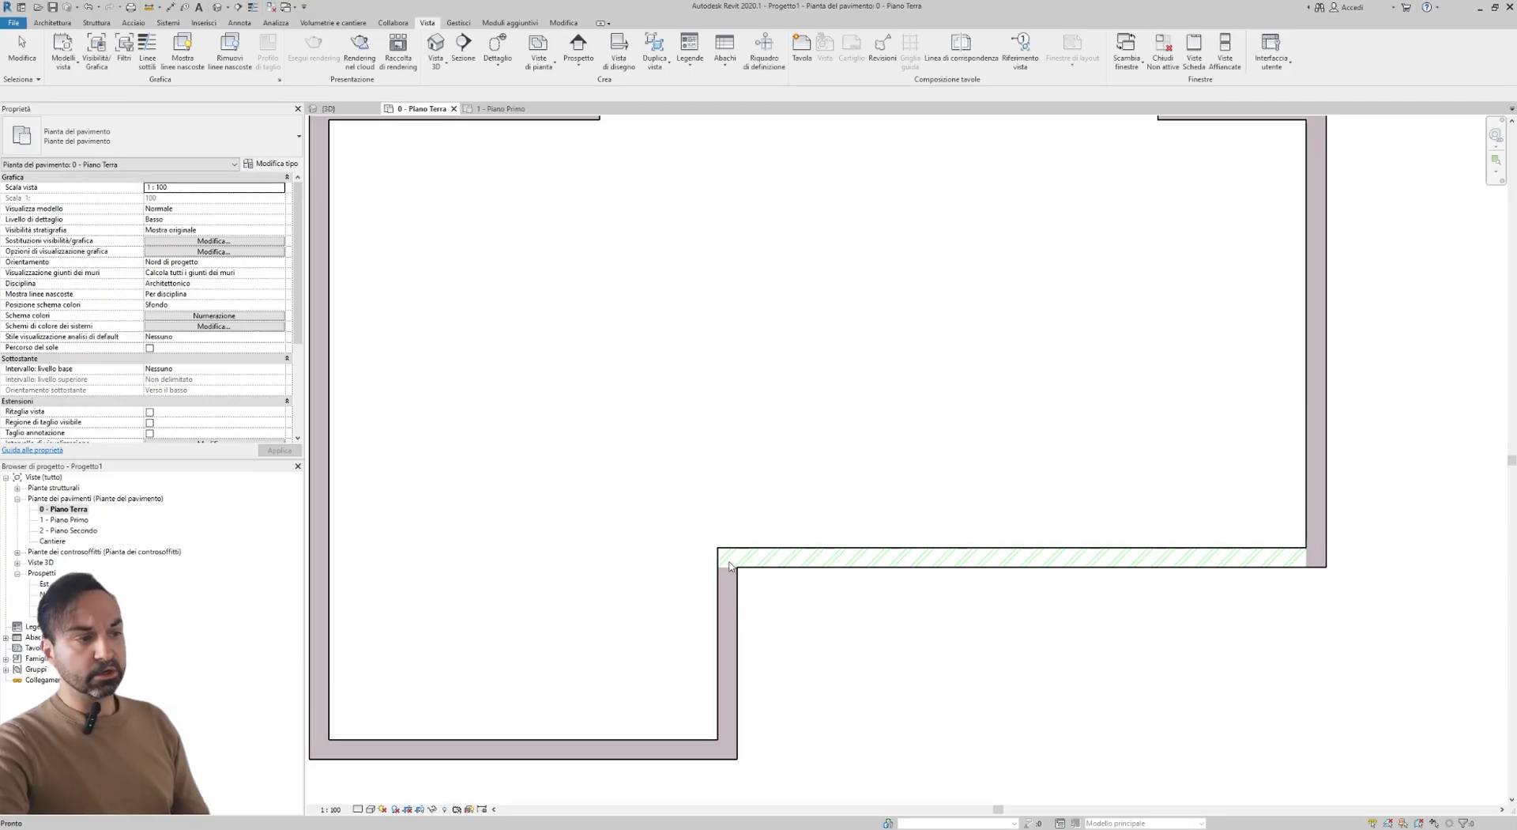
- Open the view-specific graphics override by element for the green-hatched horizontal wall
scroll(805, 517, "down", 2)
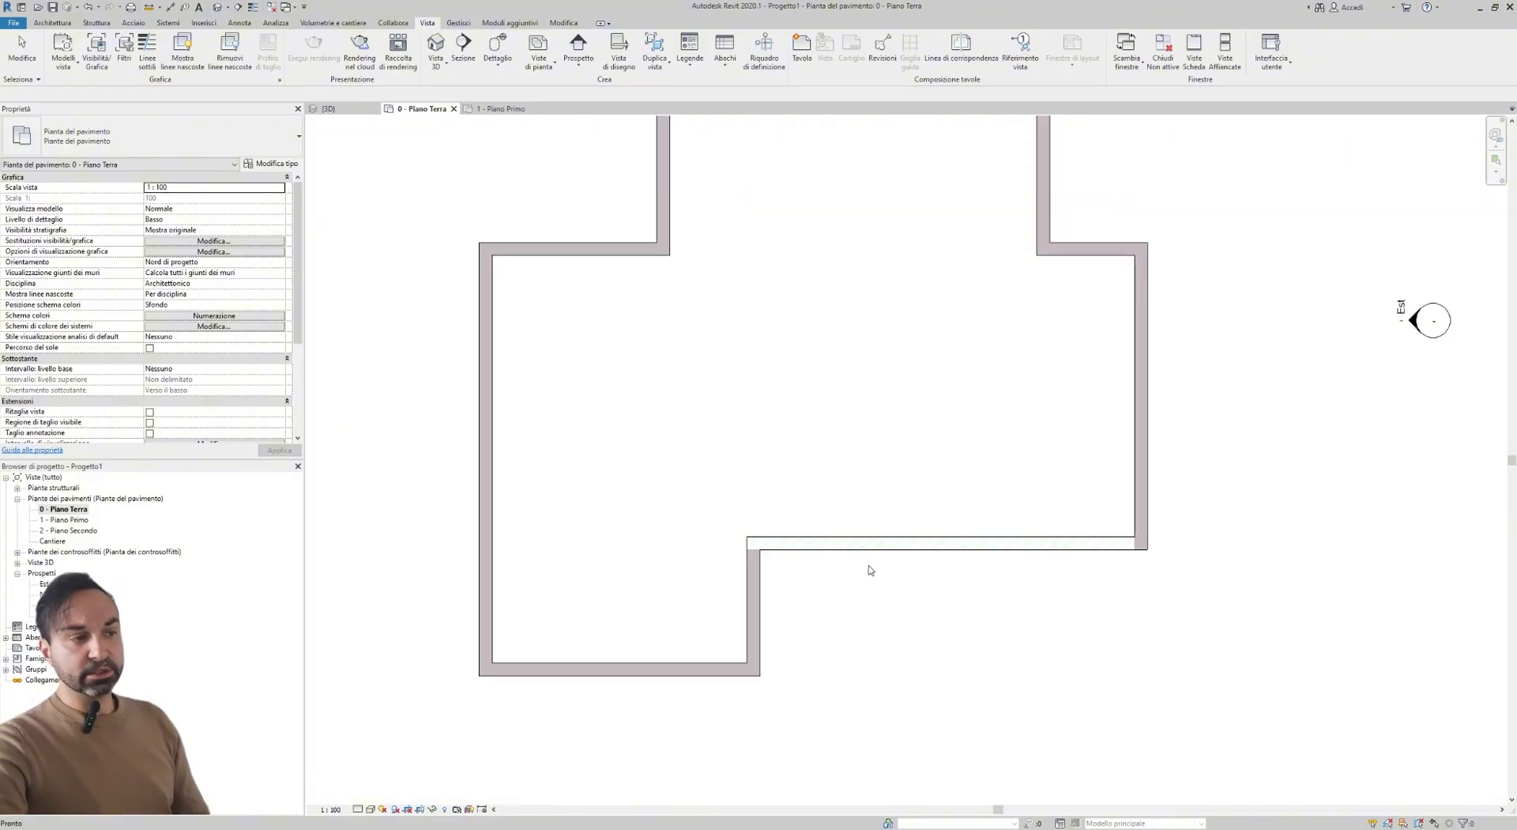
left_click(874, 556)
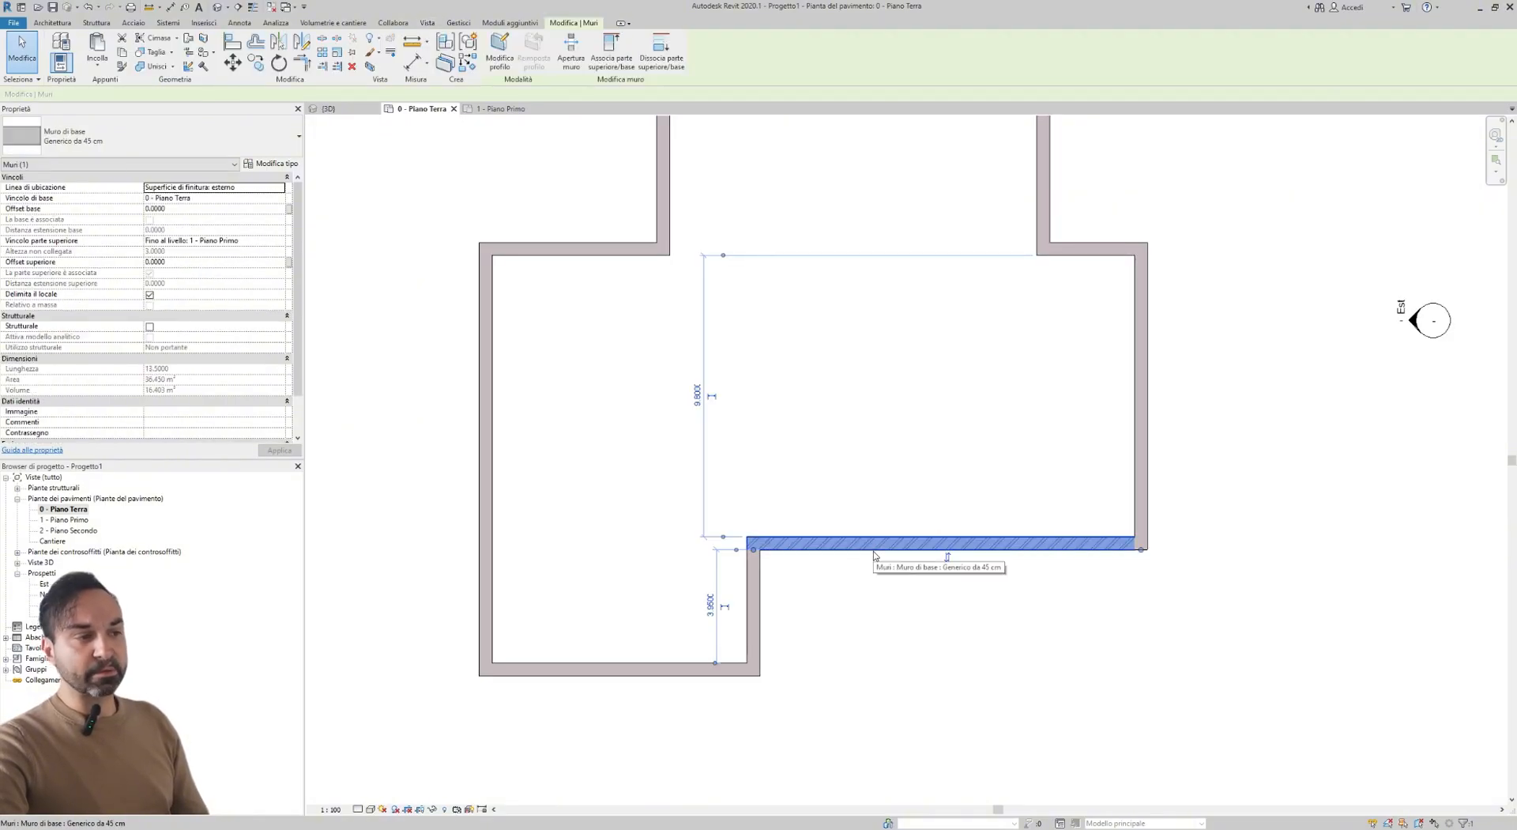
right_click(874, 554)
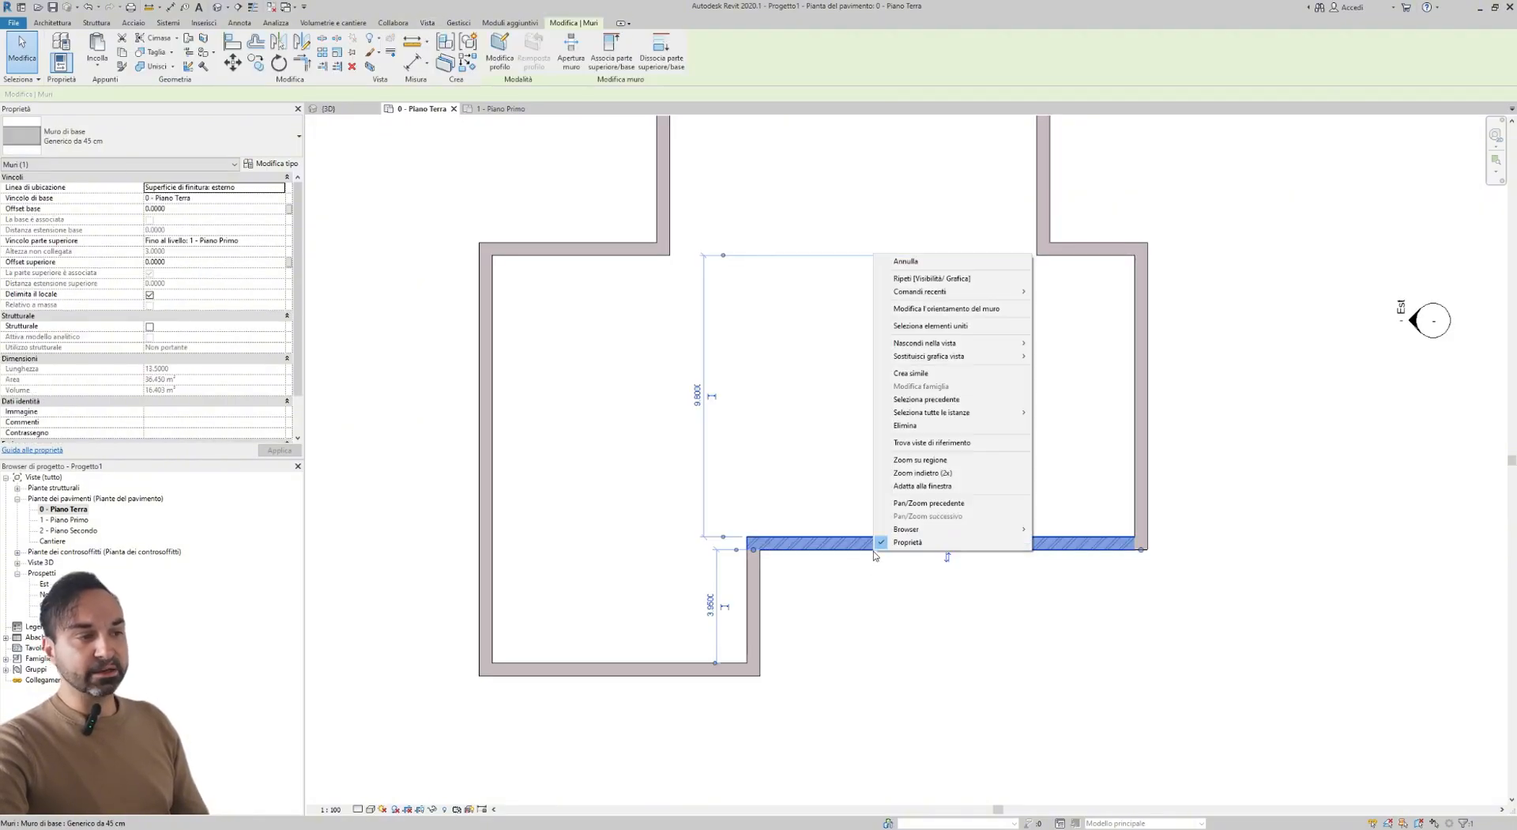
left_click(985, 679)
right_click(905, 557)
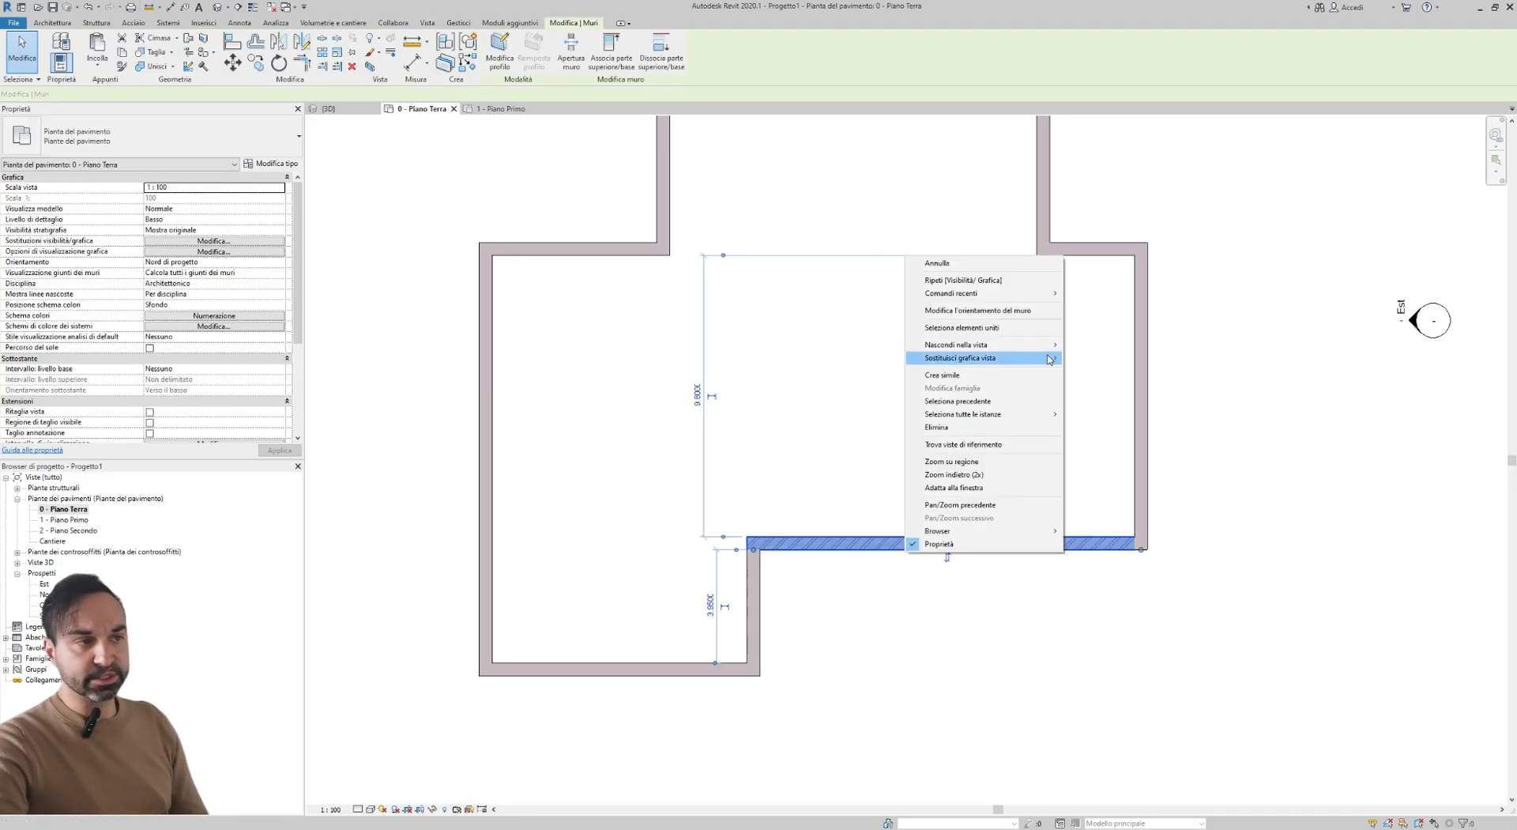
mouse_move(1047, 361)
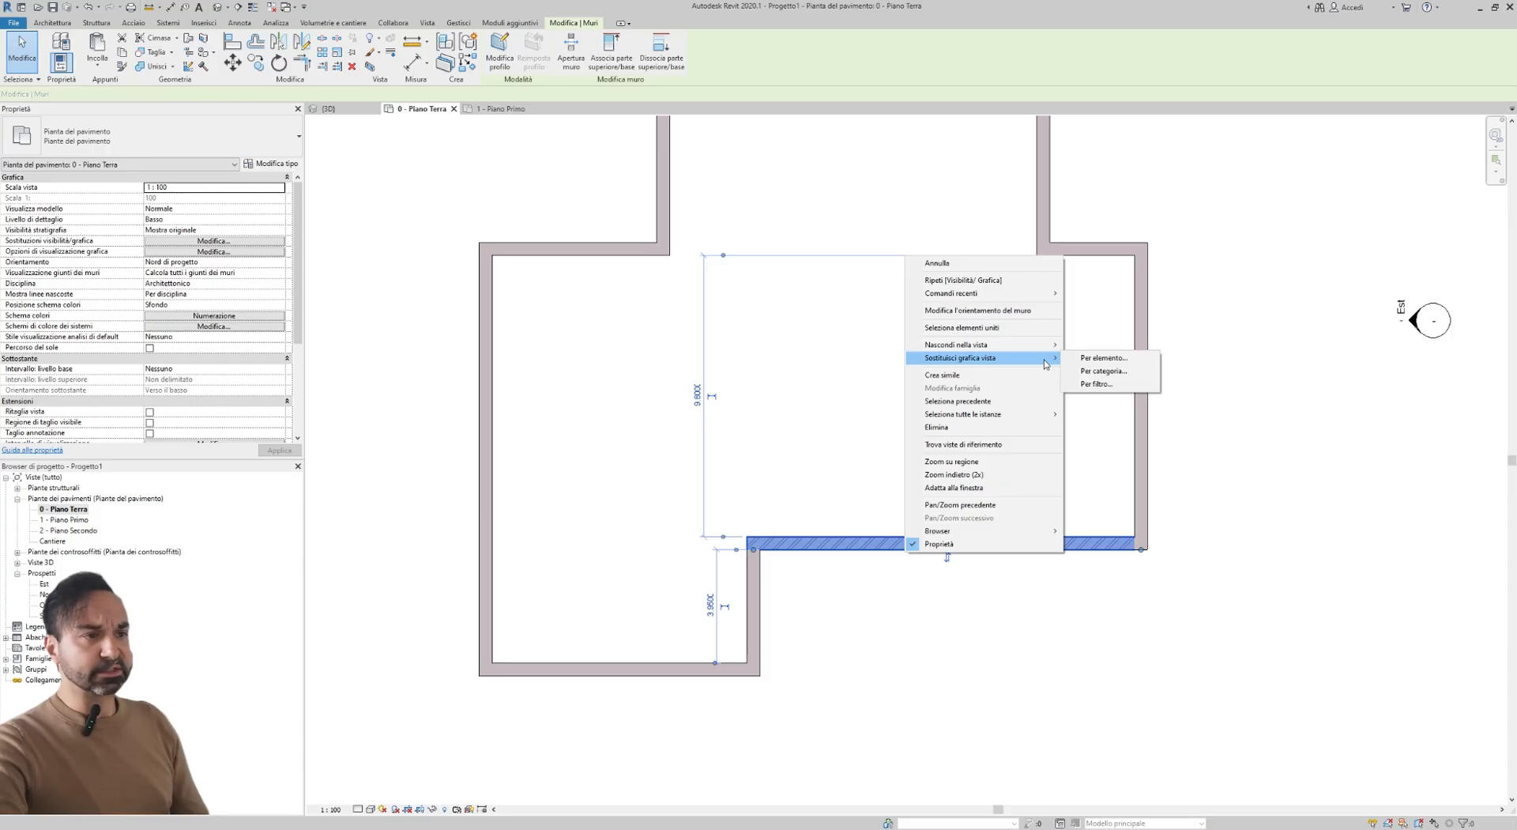
left_click(1104, 358)
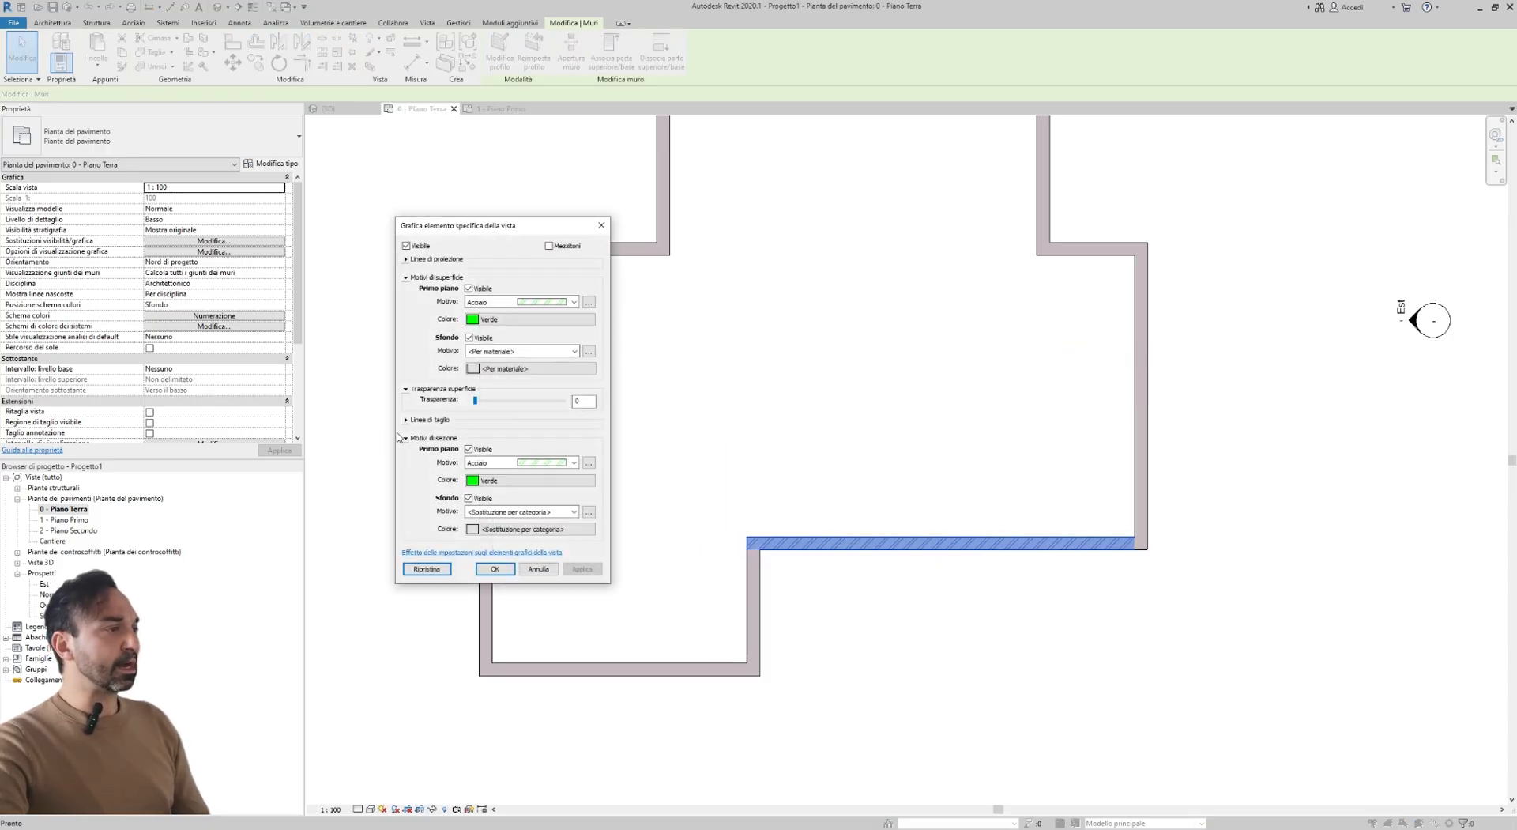
- Set the wall's cut lines to the Linee copriferro pattern, colour Magenta and weight 9, and apply the override
left_click(404, 420)
left_click_drag(519, 226, 478, 226)
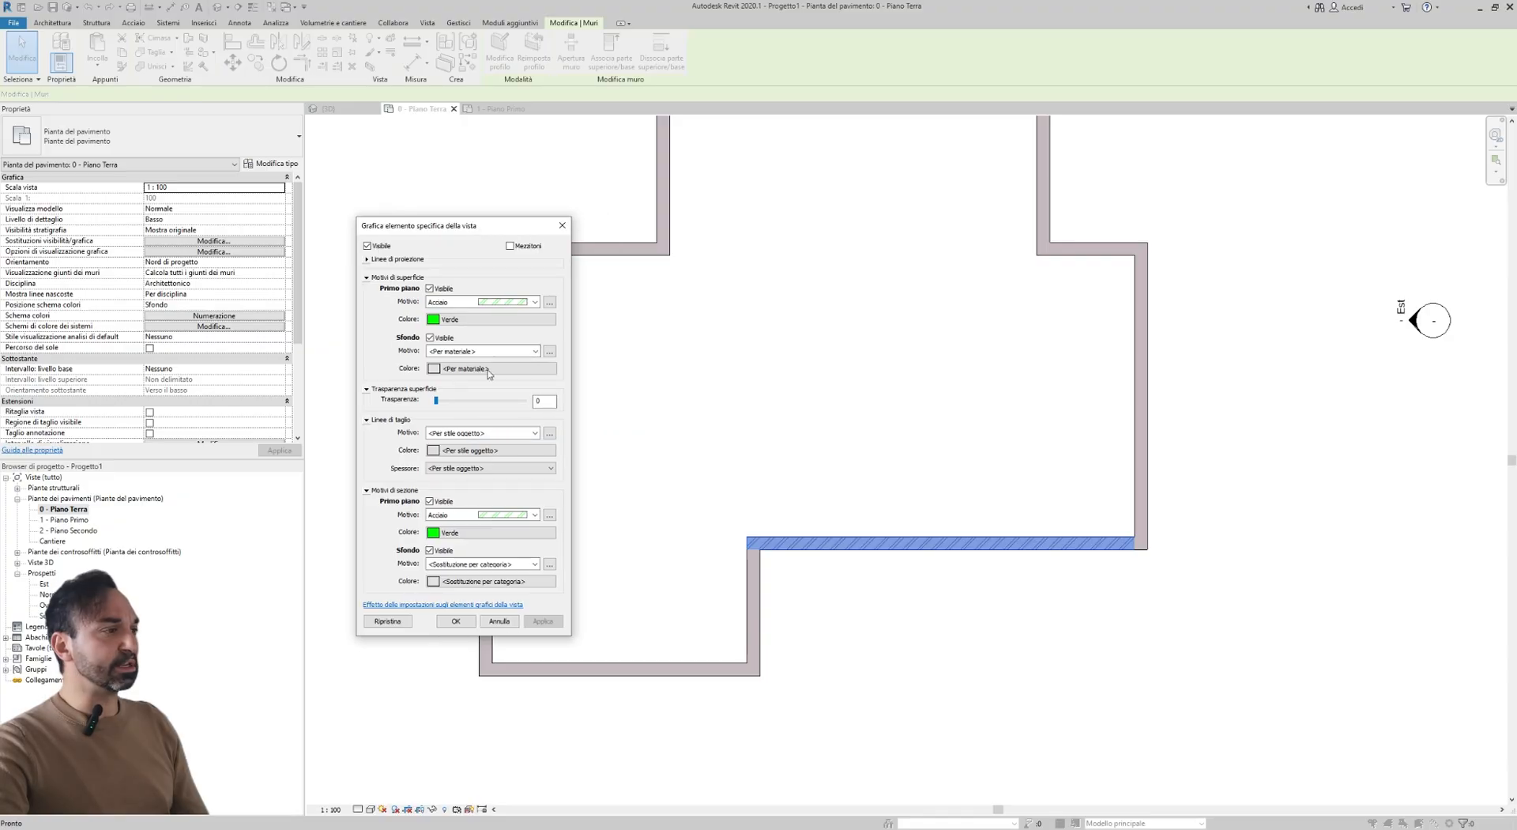
left_click(446, 435)
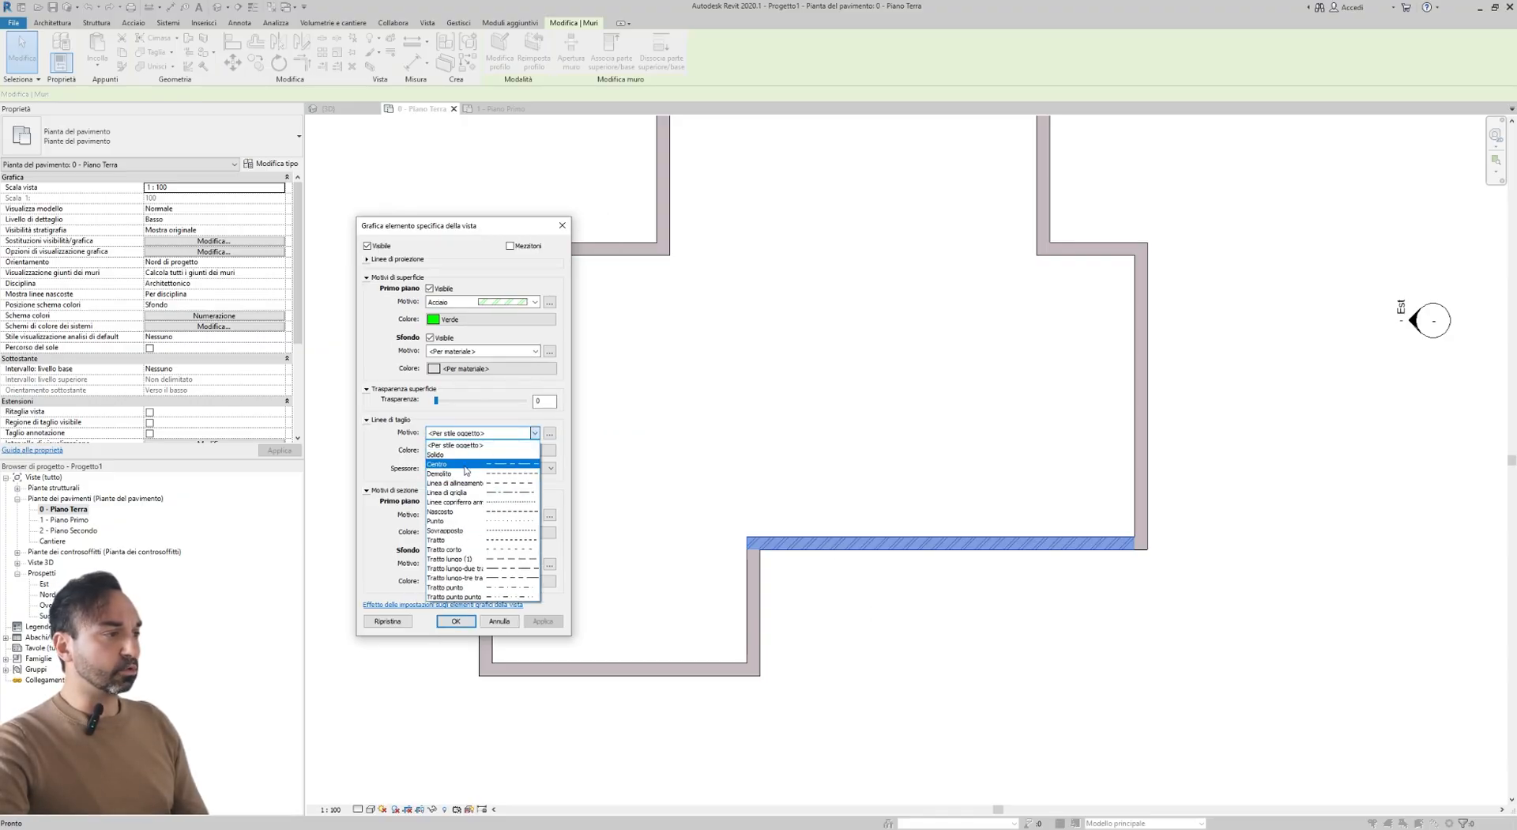
left_click(467, 512)
left_click(466, 452)
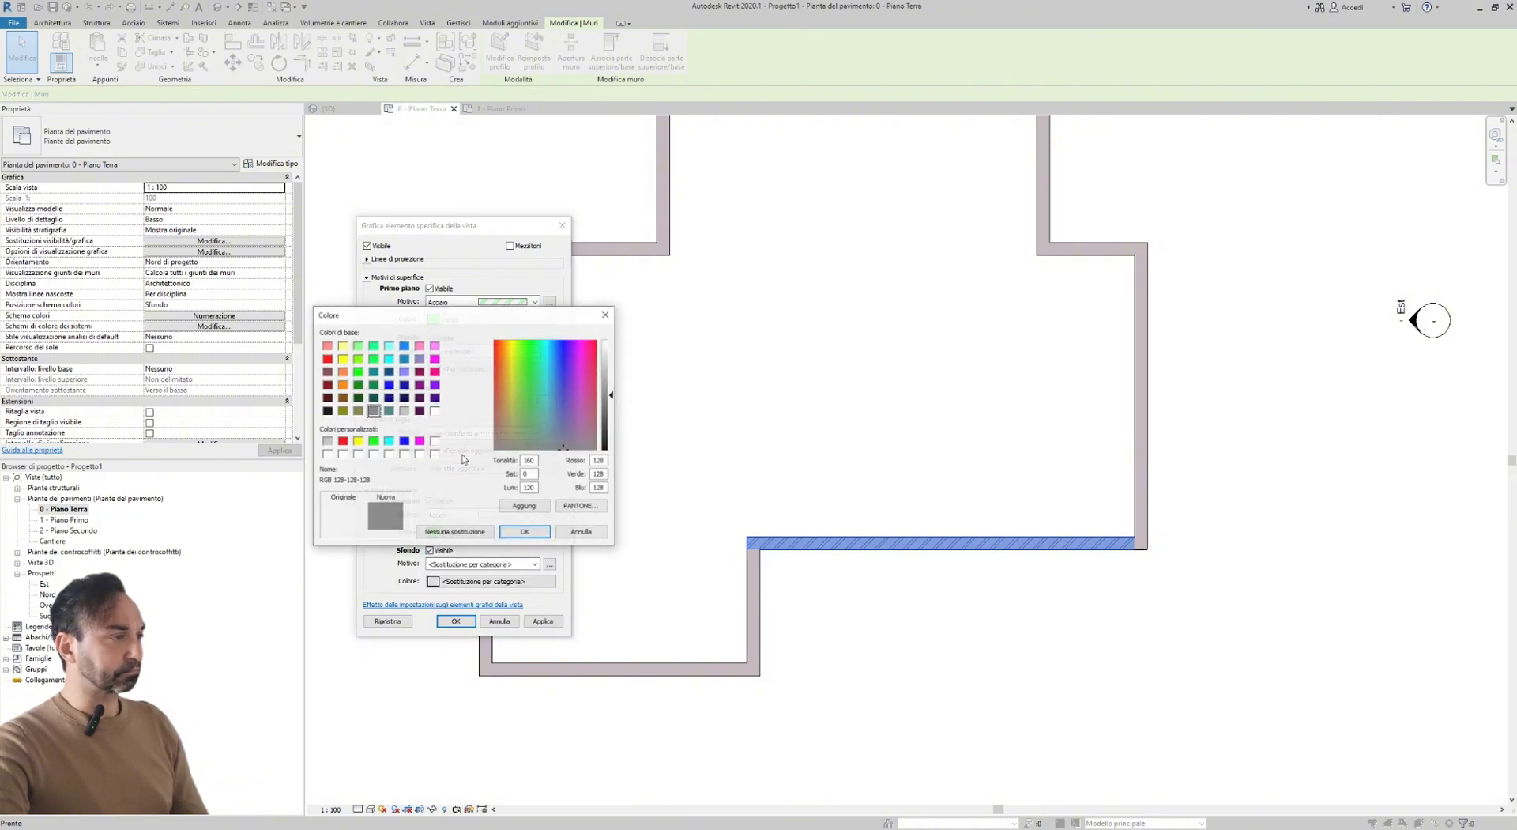
left_click(420, 441)
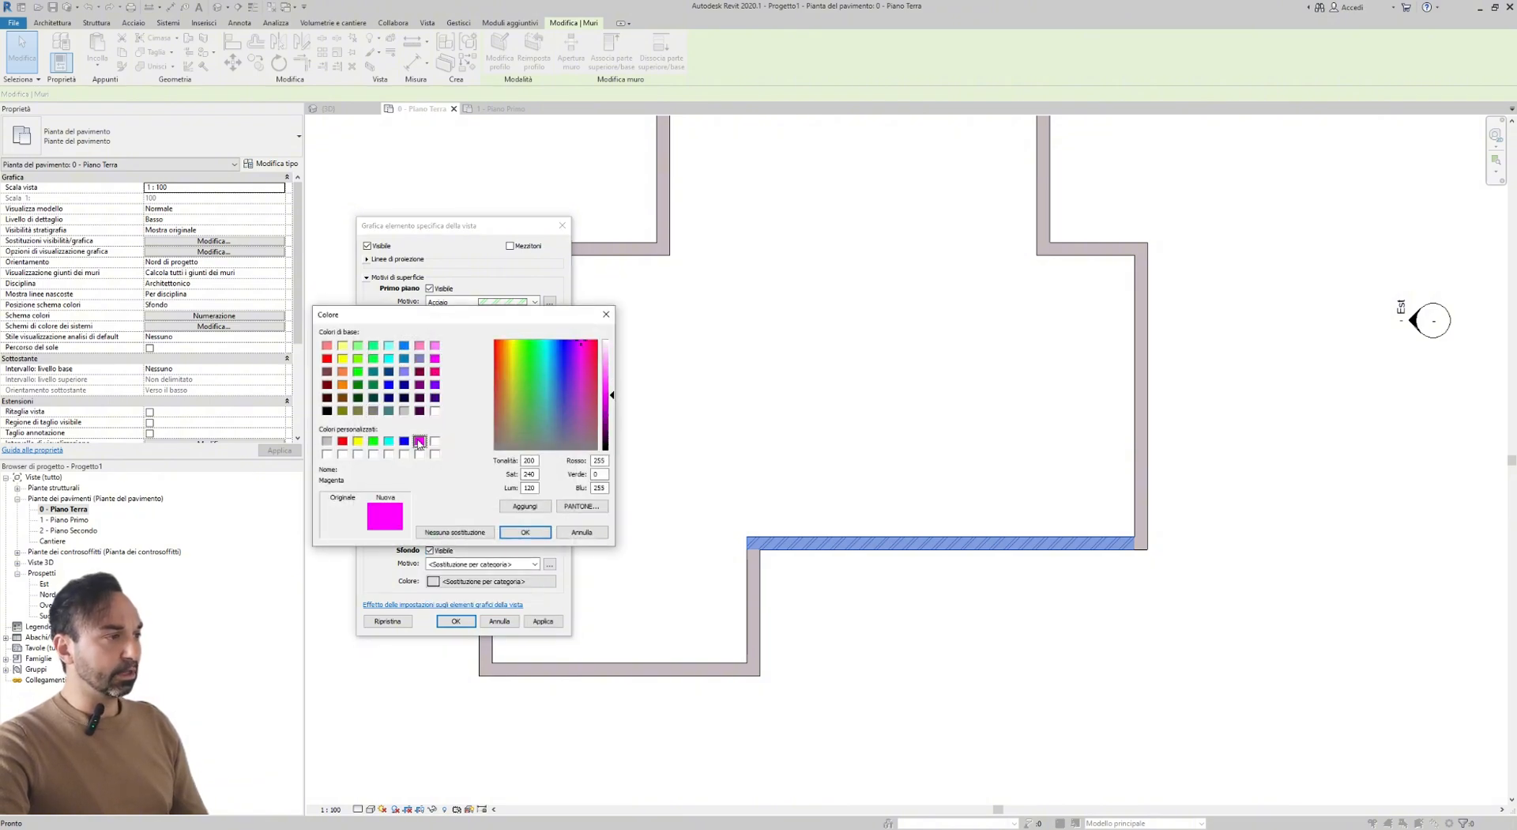
left_click(525, 532)
left_click(484, 468)
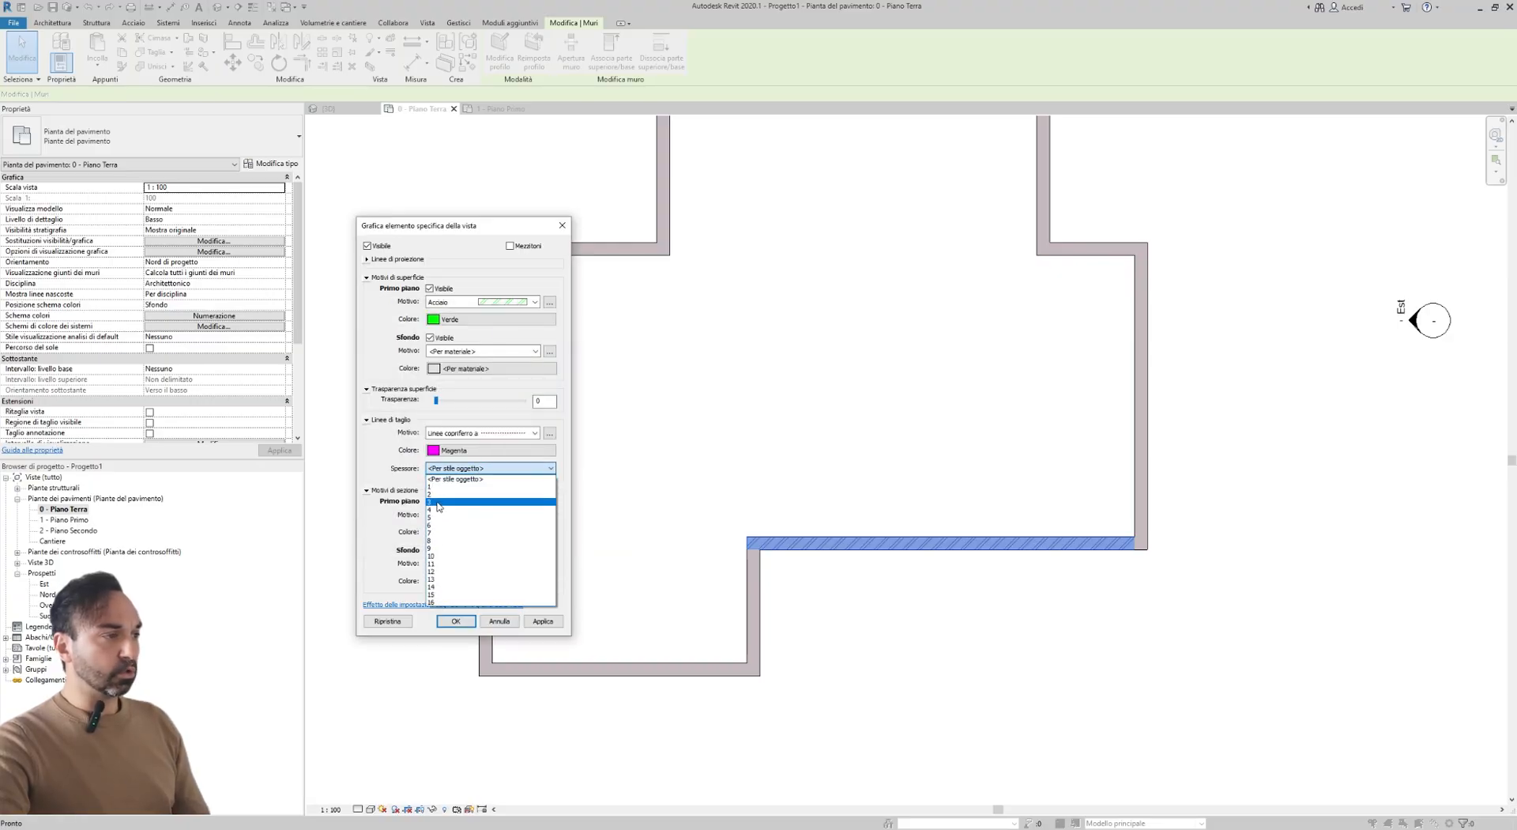
left_click(430, 547)
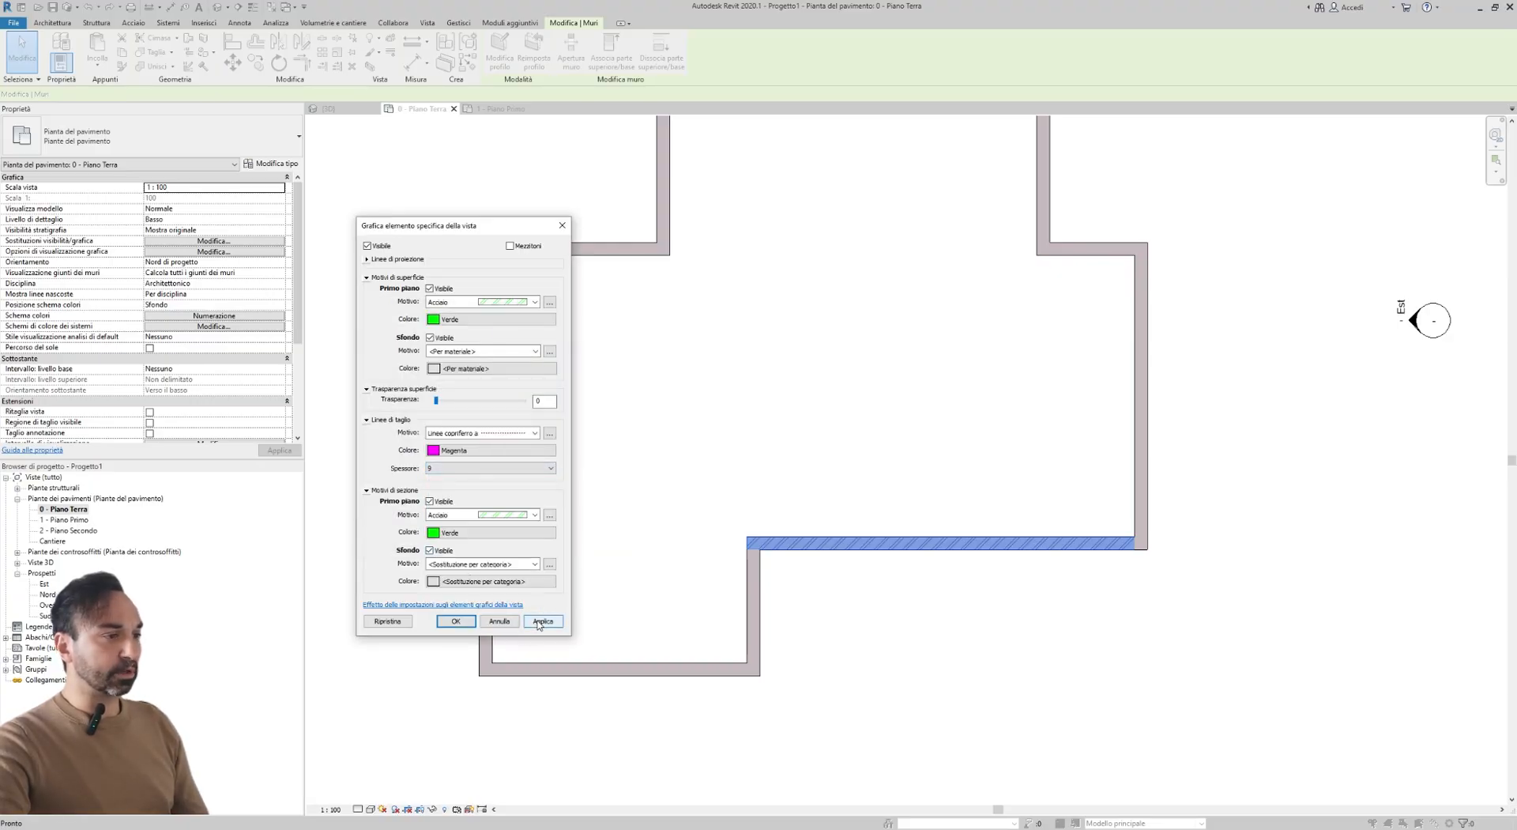
left_click(542, 622)
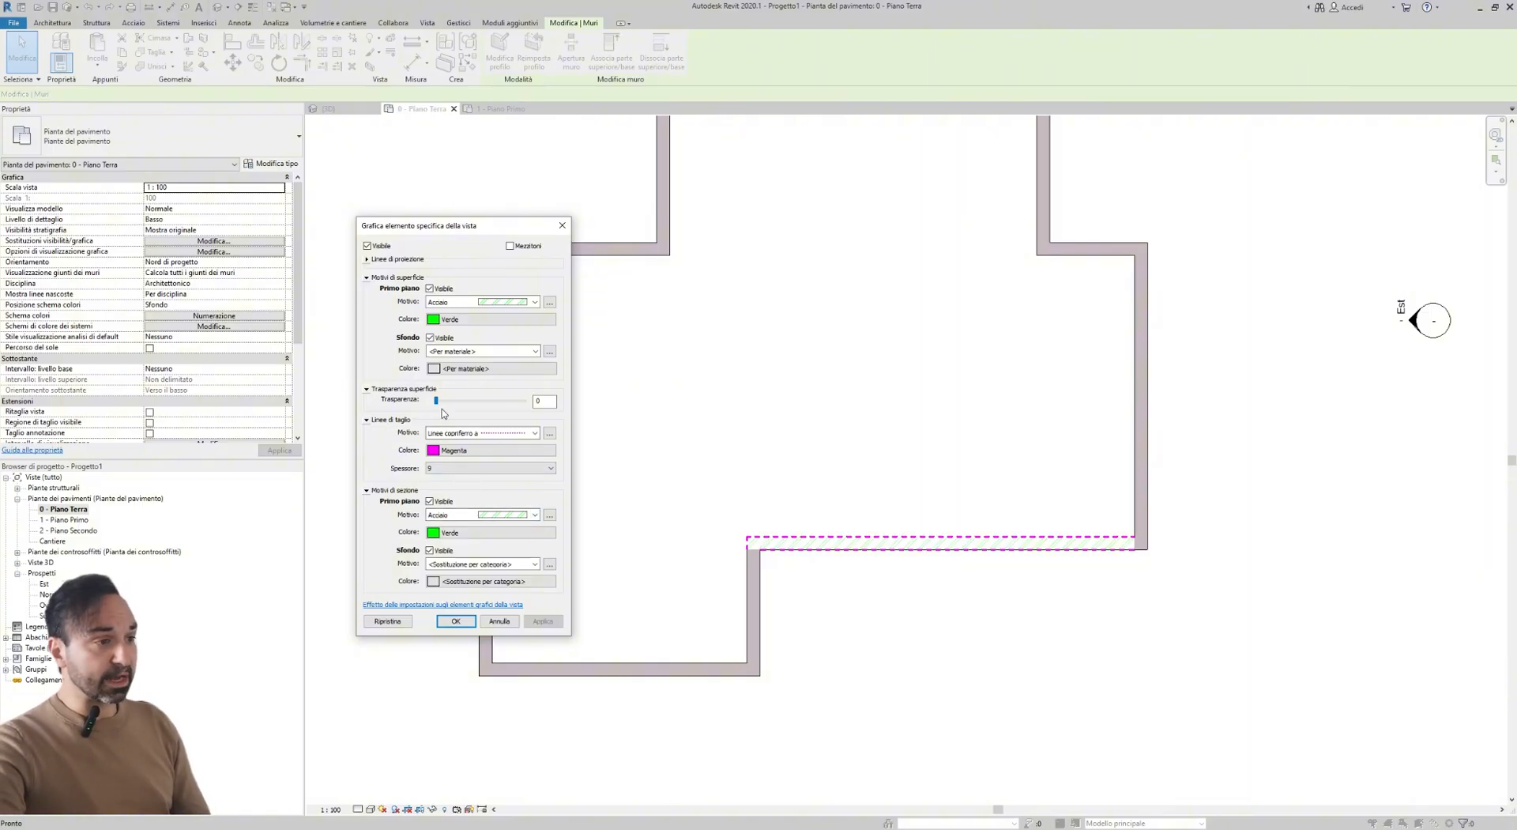
- Try a surface transparency of 53 on the wall and return it to 0
left_click_drag(435, 405, 484, 404)
left_click(543, 621)
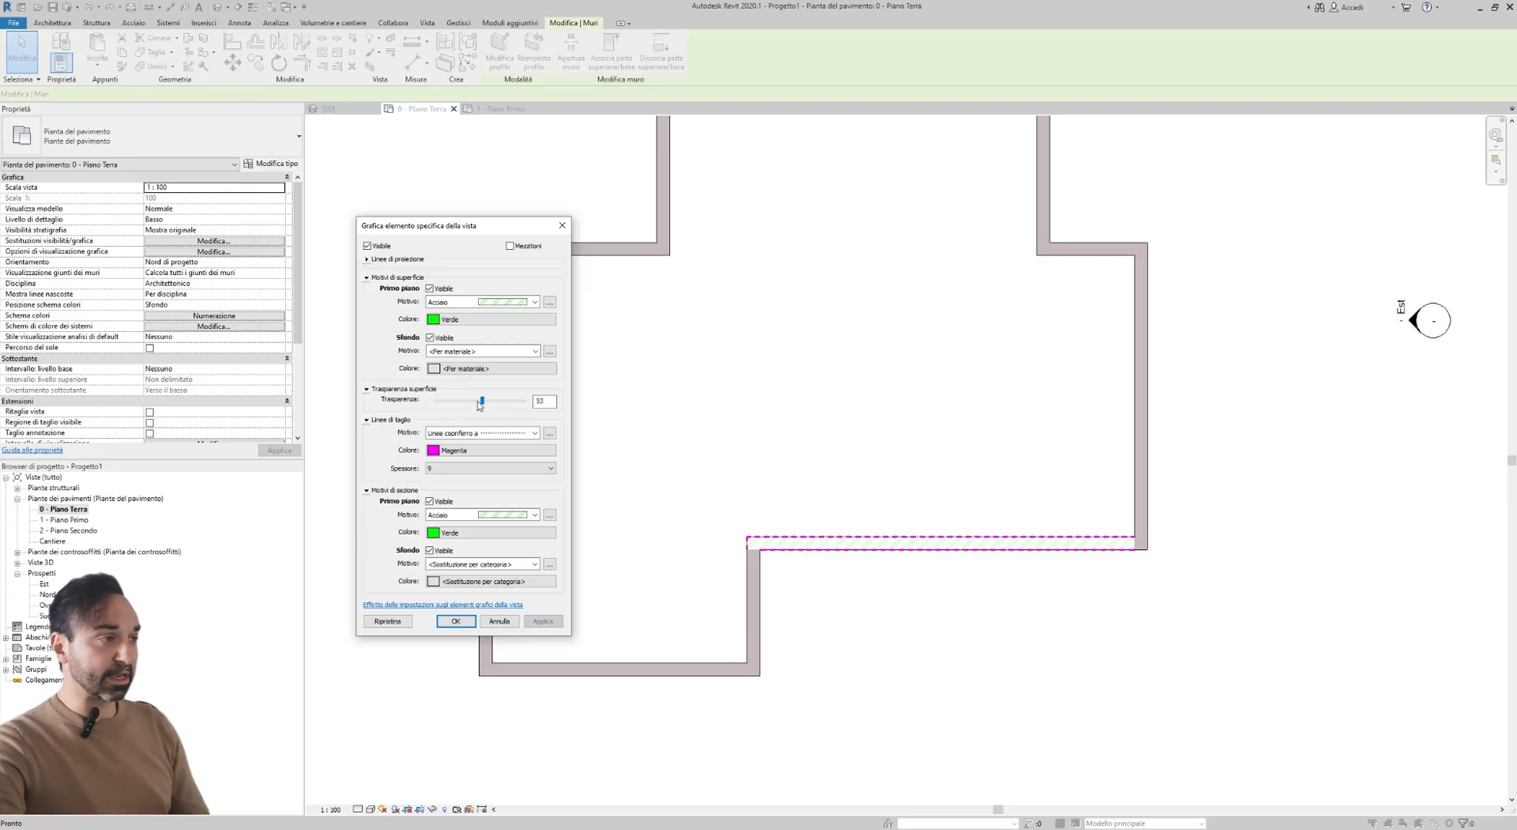
left_click_drag(481, 402, 408, 406)
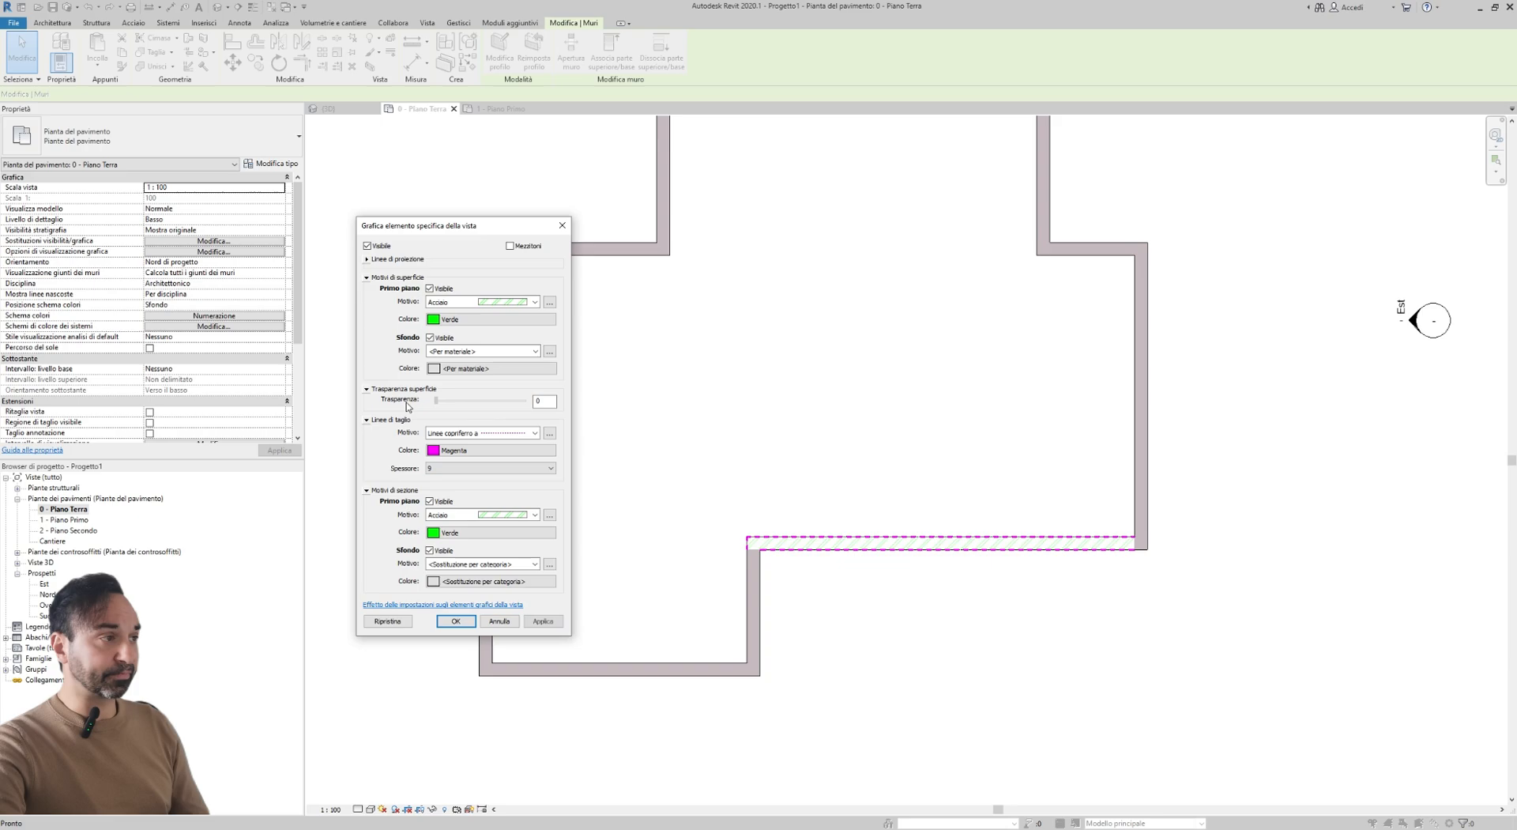
- Try the halftone (Mezzitoni) option on the wall's override and turn it off again
left_click(510, 246)
left_click(542, 622)
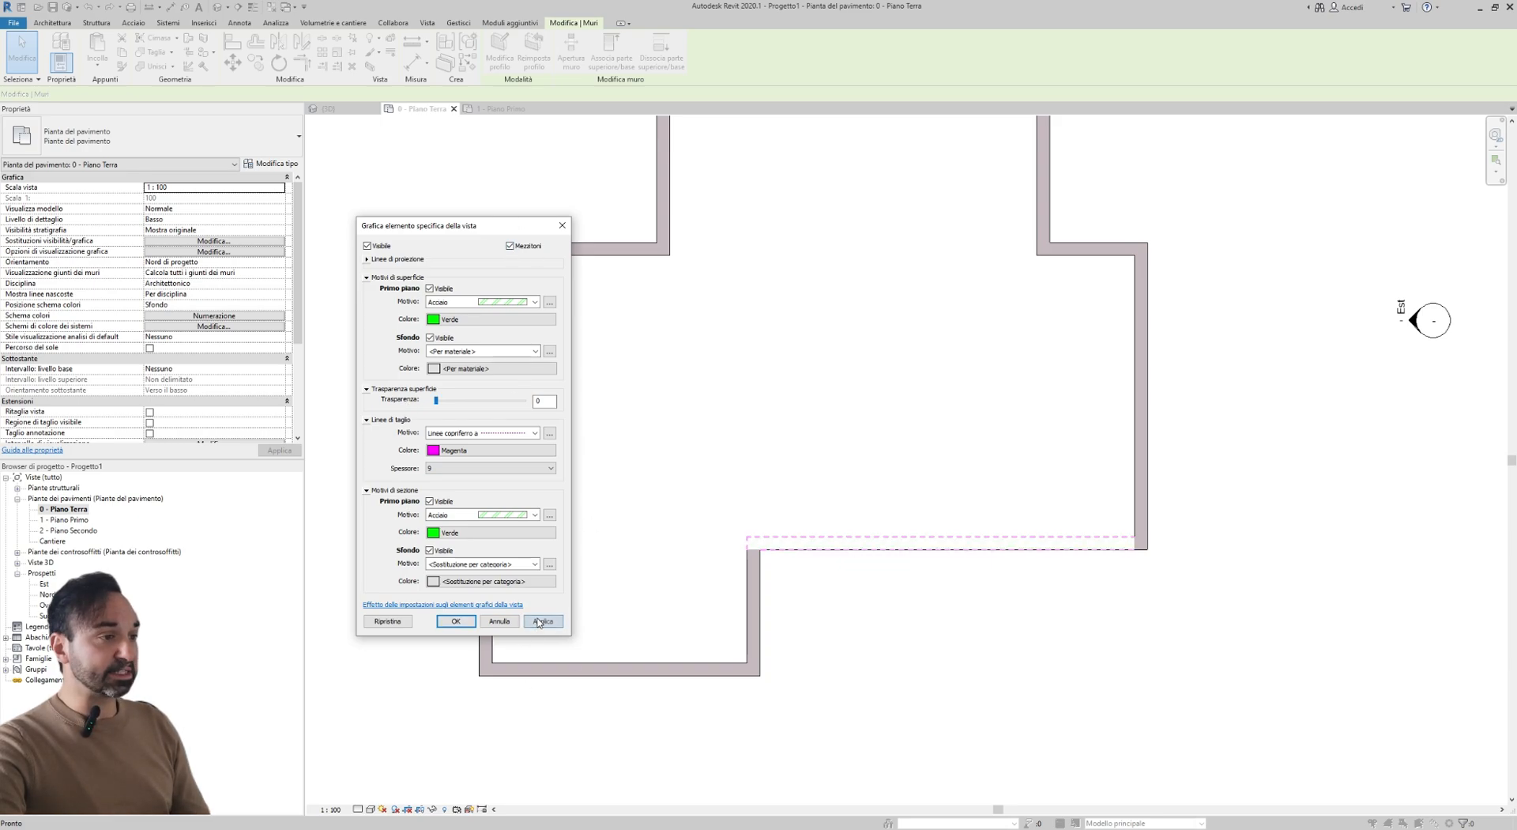
left_click(510, 246)
left_click(543, 624)
- Accept the wall's element override, deselect the wall and examine its cut lines in the whole floor plan
left_click(449, 623)
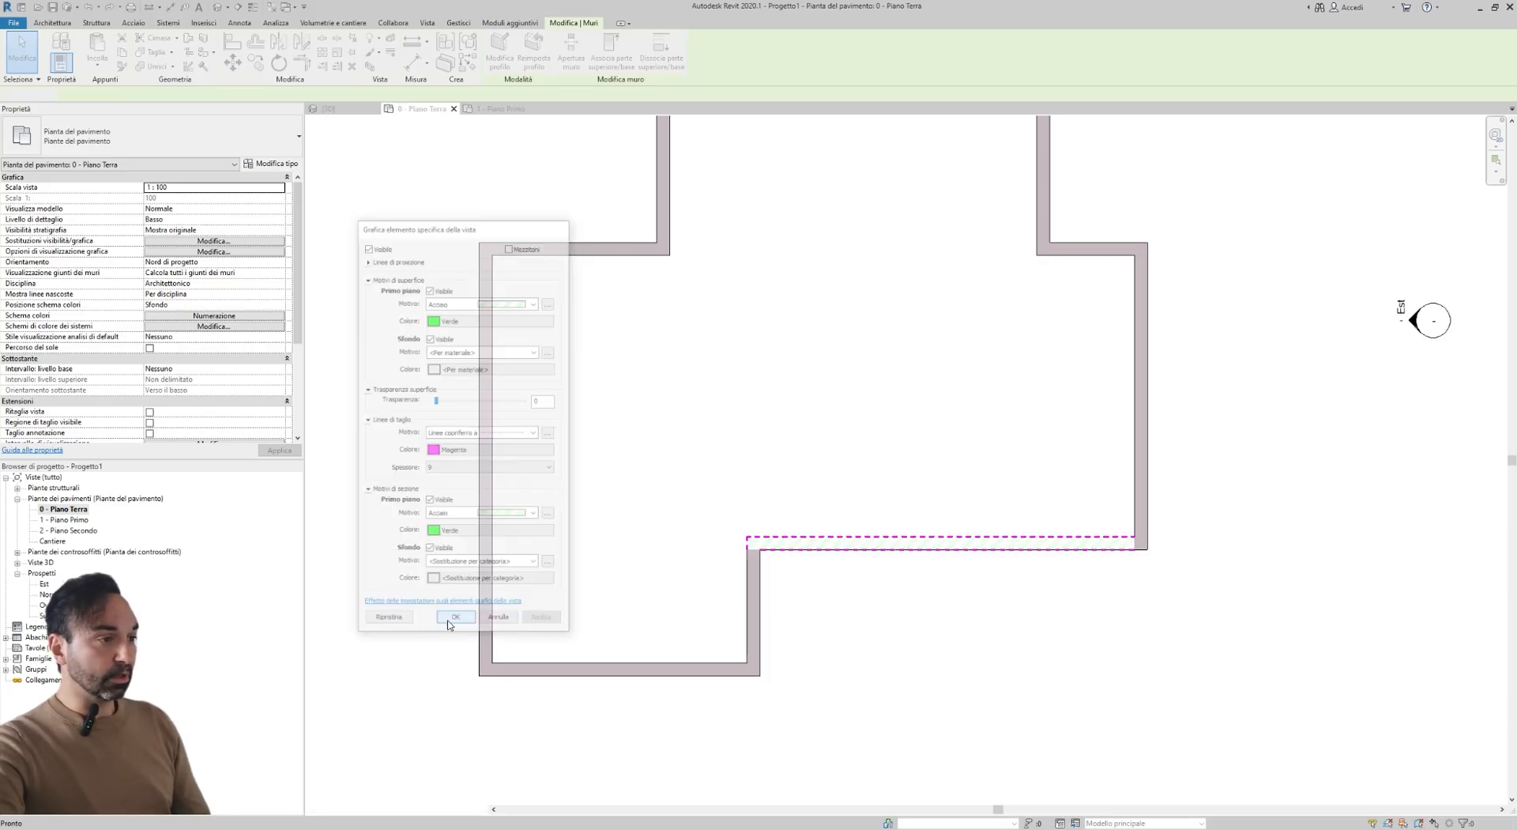
scroll(735, 546, "down", 2)
left_click(829, 620)
scroll(690, 492, "up", 1)
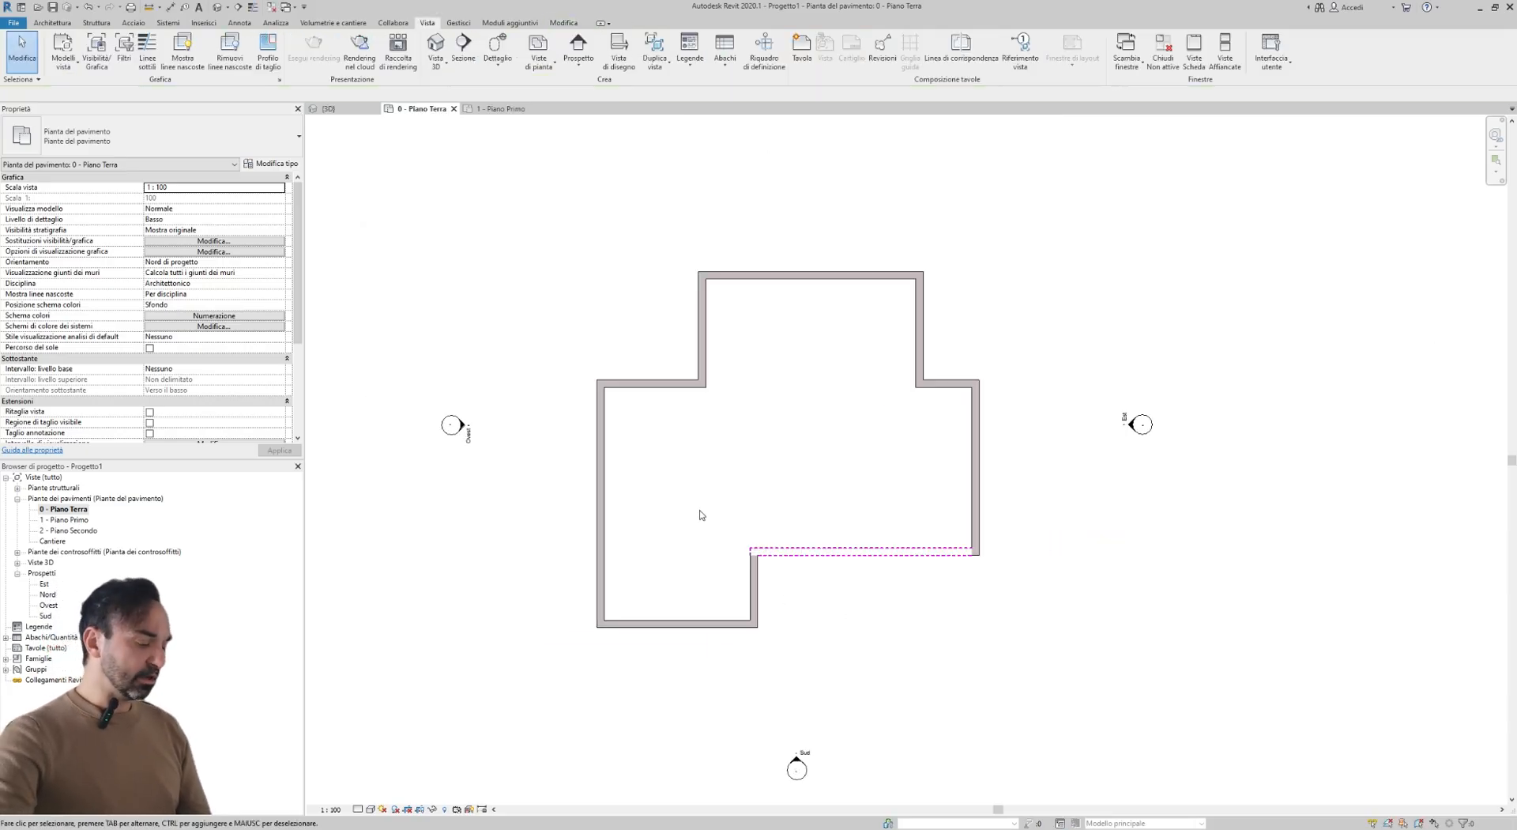